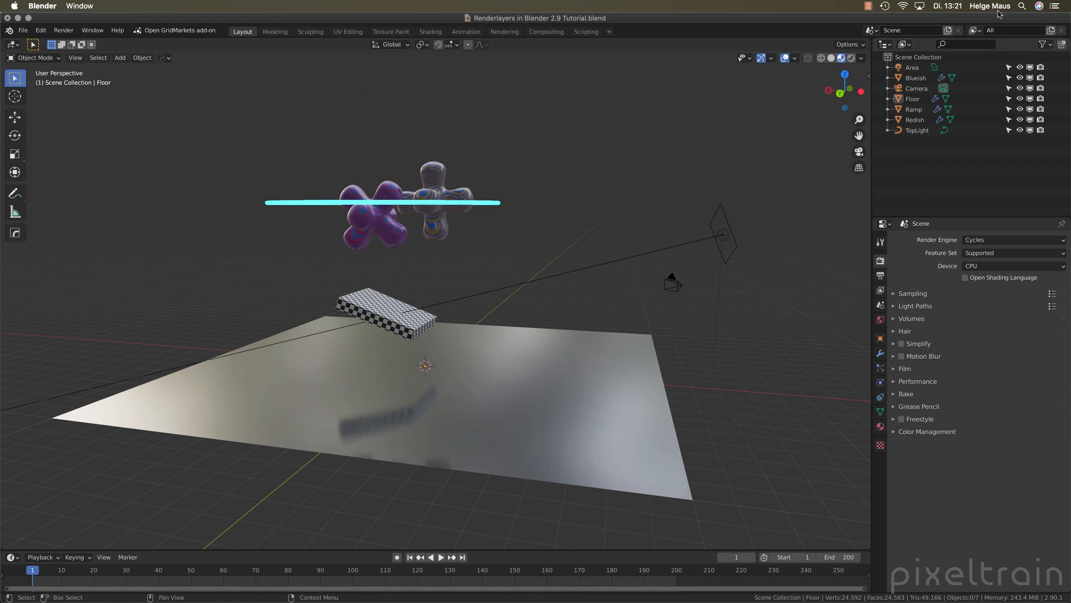
pyautogui.click(980, 30)
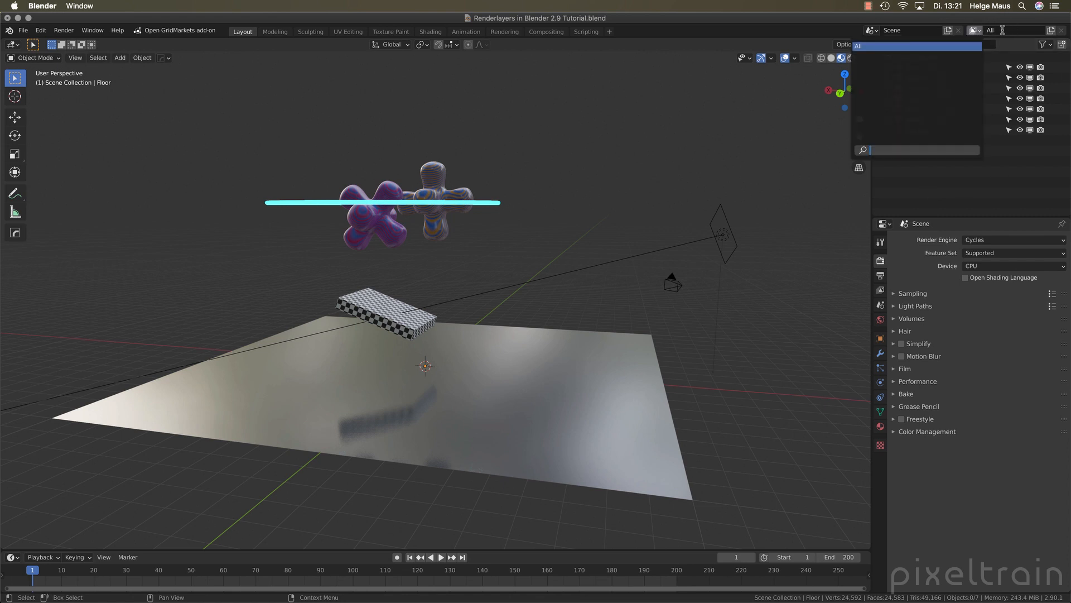
pyautogui.click(1037, 205)
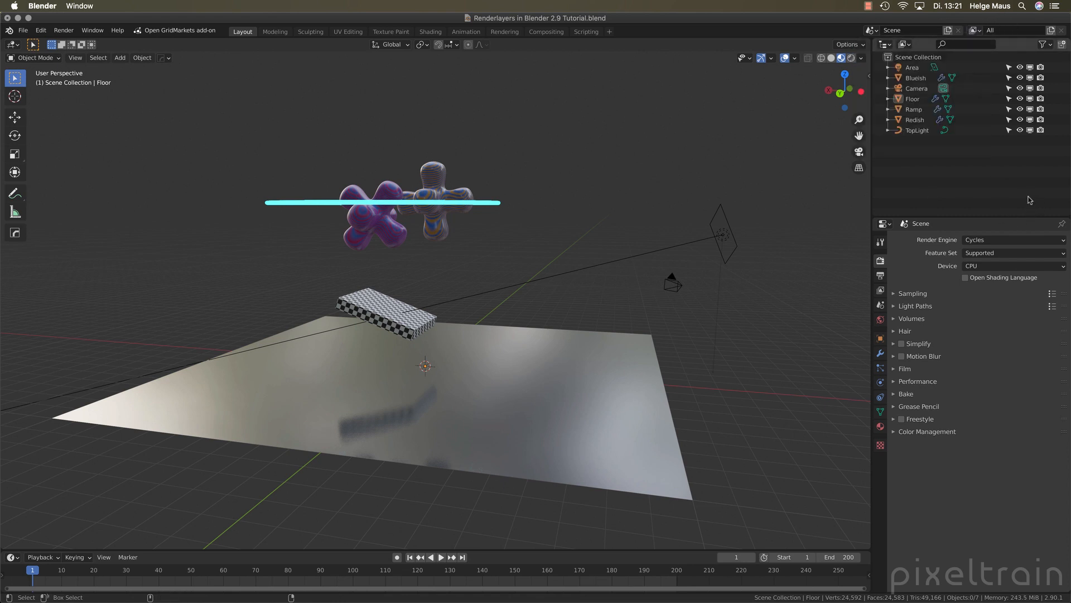
# Play the scene's animation, park the playhead at frame 25 and save the file
pyautogui.press('super+s')
pyautogui.moveTo(391, 357); pyautogui.dragTo(467, 405, button='middle')
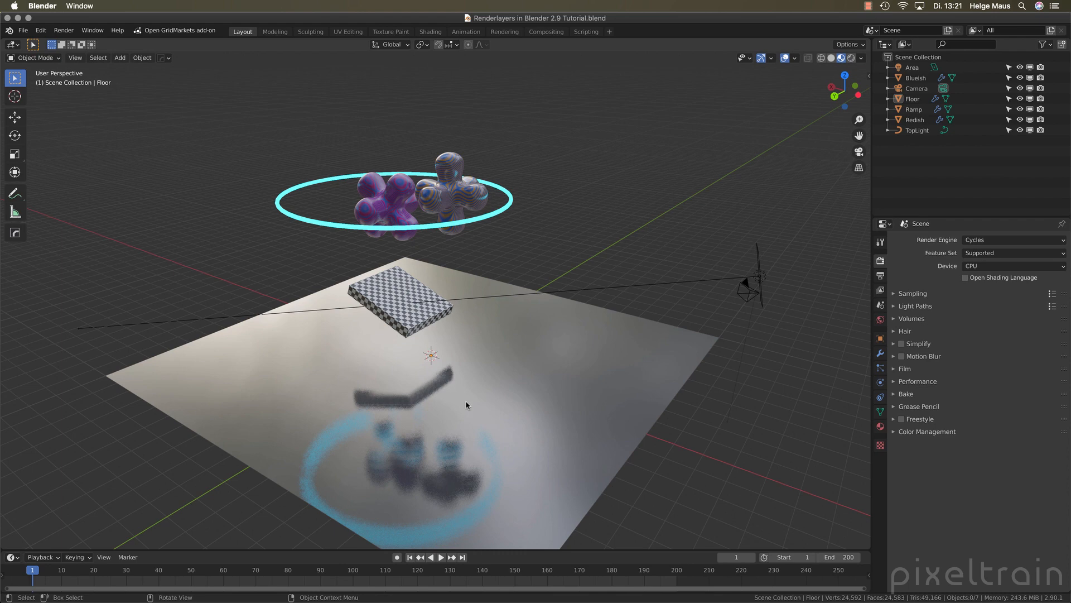
pyautogui.moveTo(466, 404)
pyautogui.mouseDown(button='middle')
pyautogui.moveTo(486, 401)
pyautogui.moveTo(457, 399)
pyautogui.moveTo(475, 398)
pyautogui.mouseUp(button='middle')
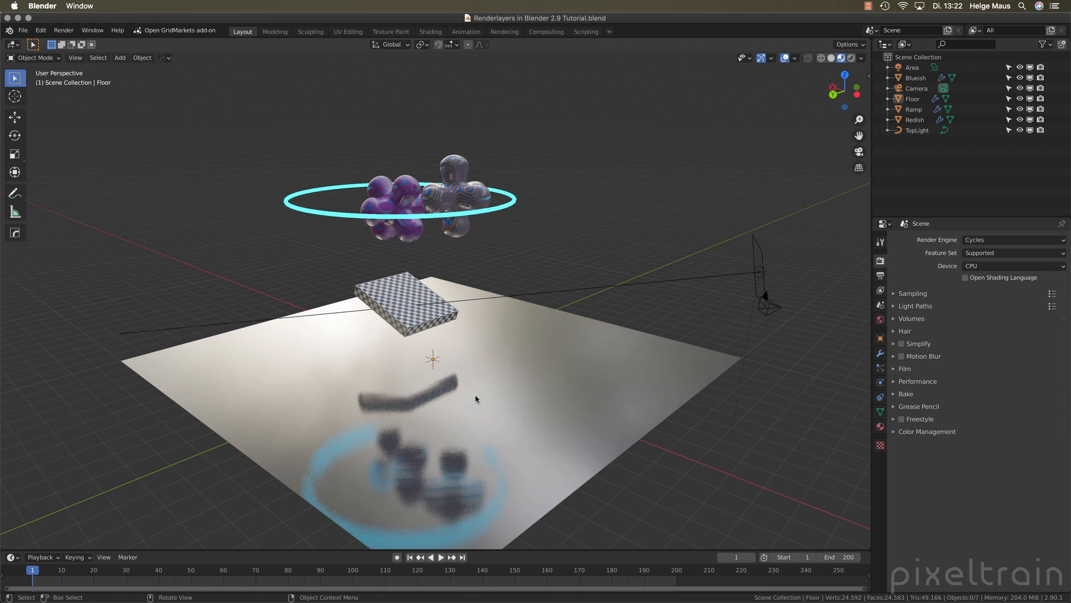
pyautogui.press('space')
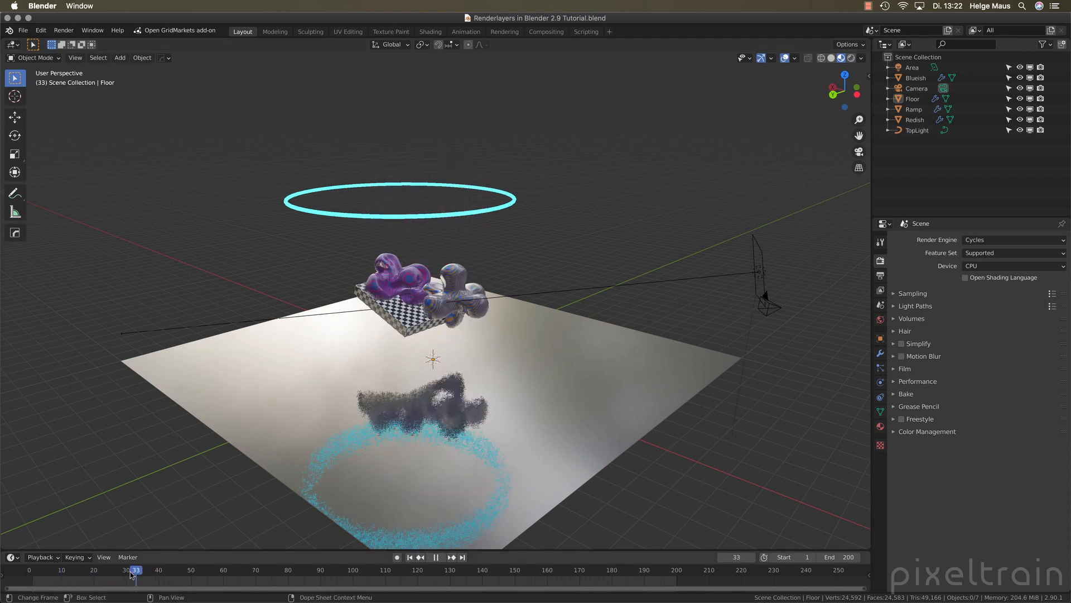
pyautogui.press('space')
pyautogui.moveTo(130, 574); pyautogui.dragTo(110, 575)
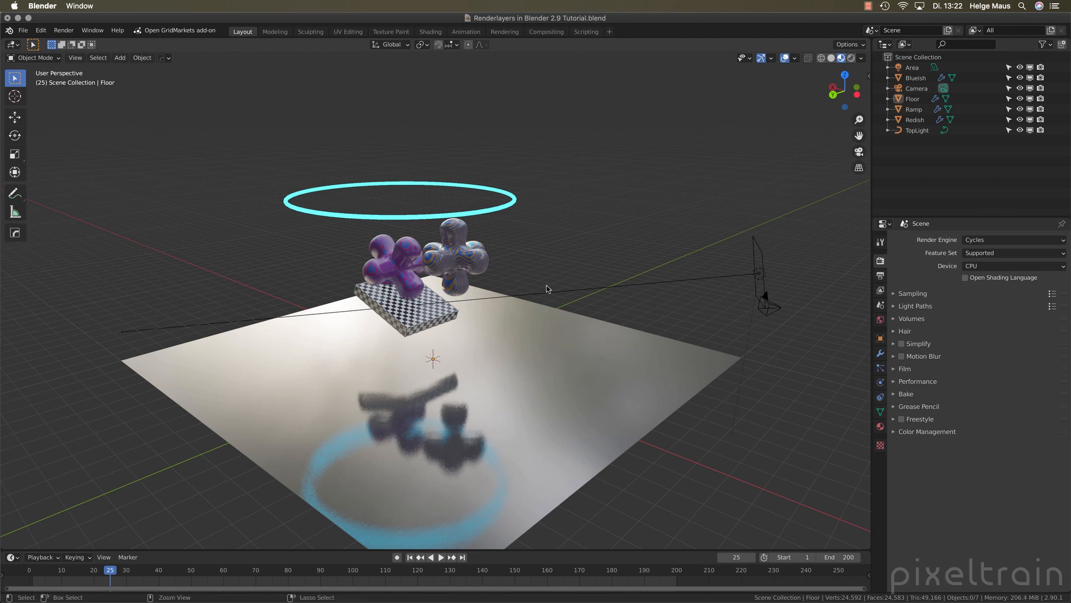
pyautogui.hotkey('ctrl', 's')
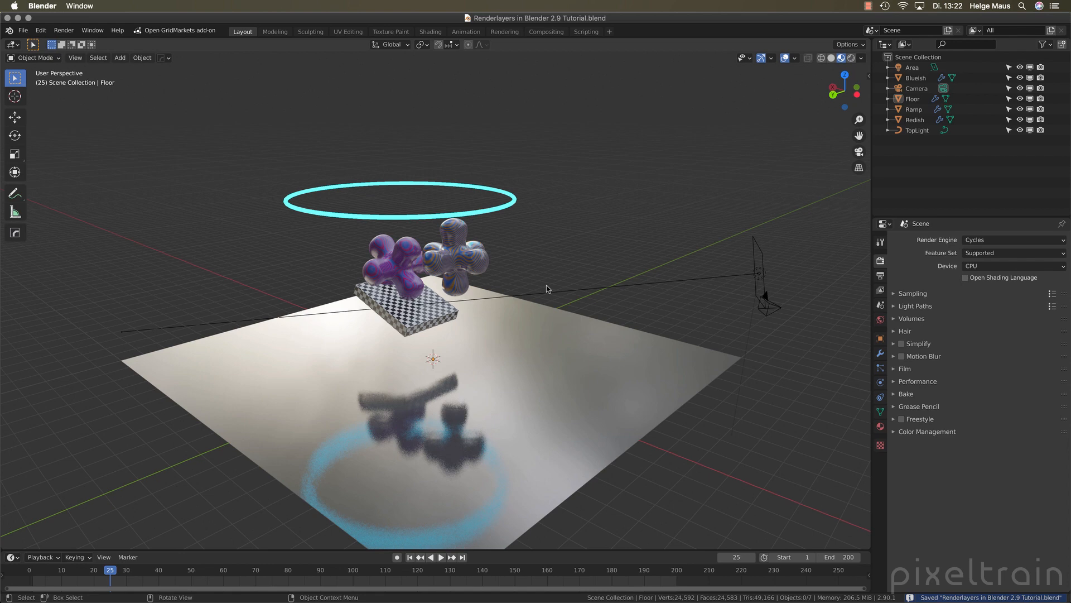
# Move the Redish and Blueish objects into a new collection named Objects, then clear the selection
pyautogui.moveTo(547, 288); pyautogui.dragTo(614, 258, button='middle')
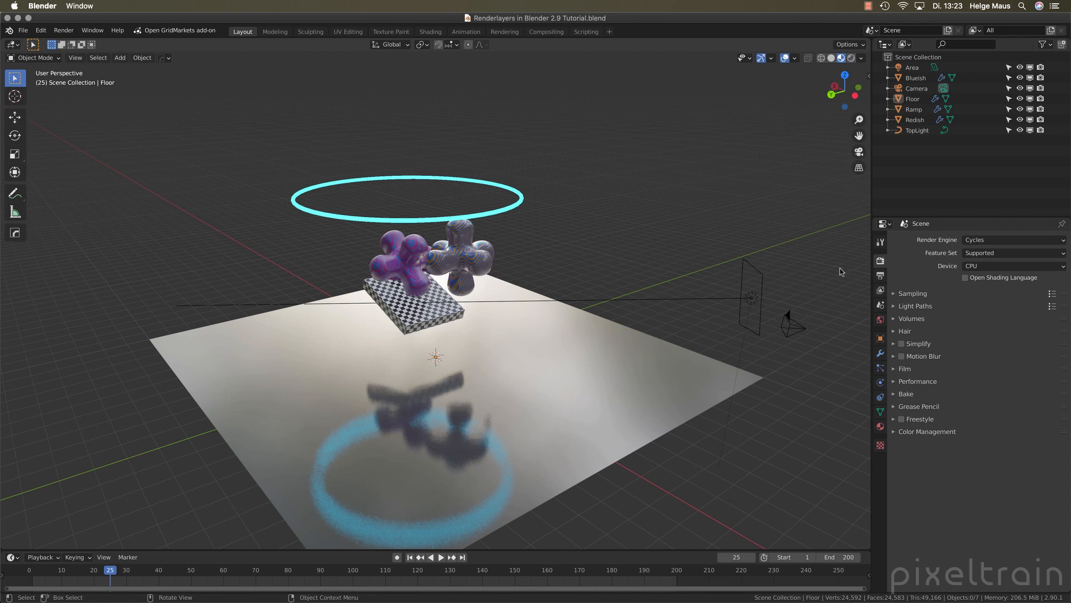
pyautogui.click(395, 251)
pyautogui.keyDown('shift'); pyautogui.click(472, 252); pyautogui.keyUp('shift')
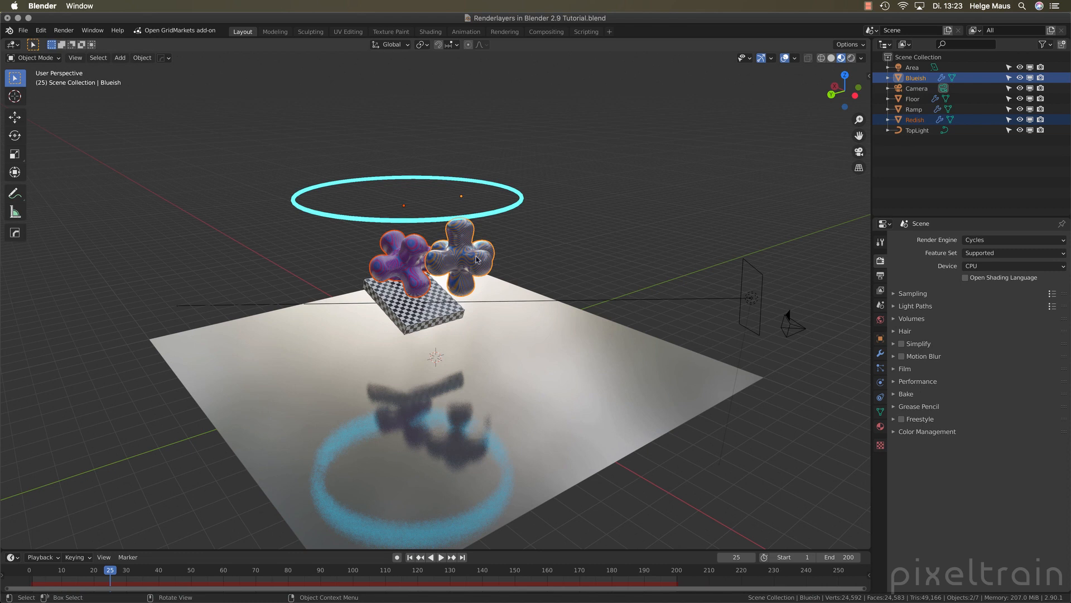
pyautogui.press('m')
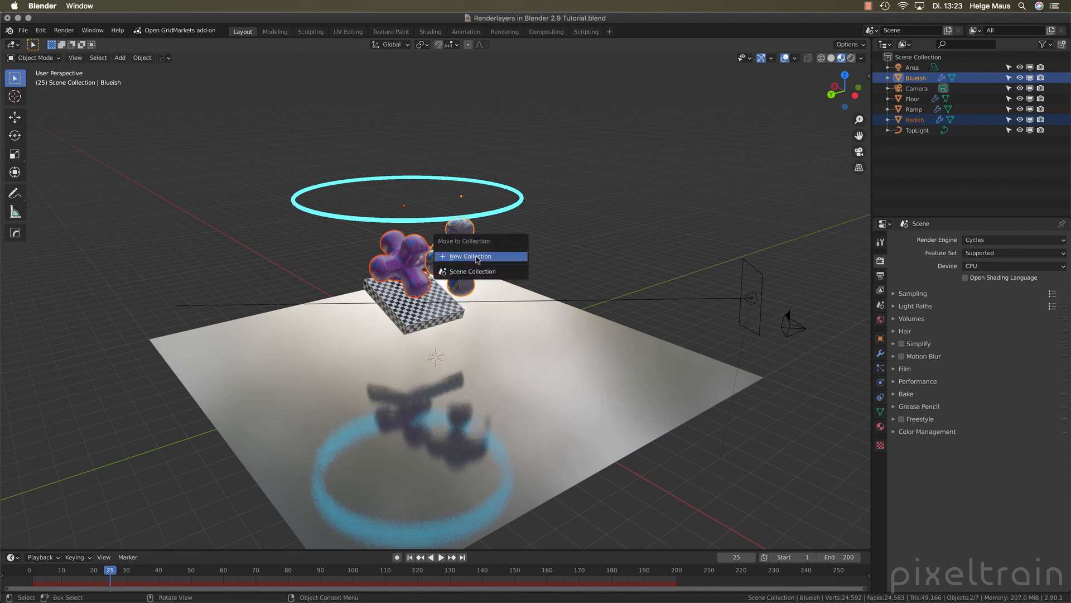
pyautogui.click(508, 257)
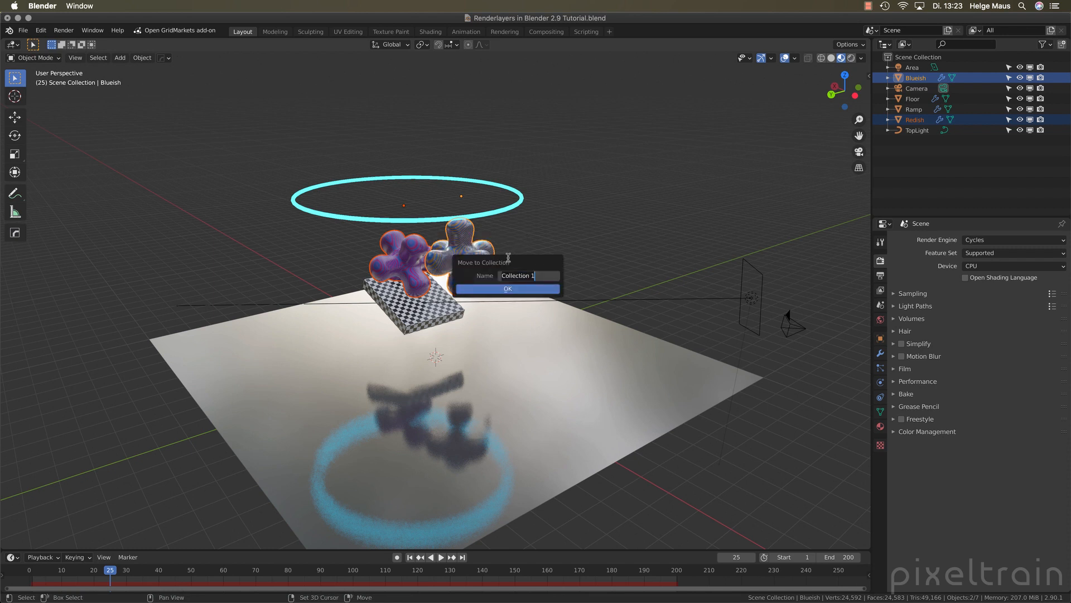
pyautogui.hotkey('ctrl', 'a')
pyautogui.write('Objects')
pyautogui.click(504, 288)
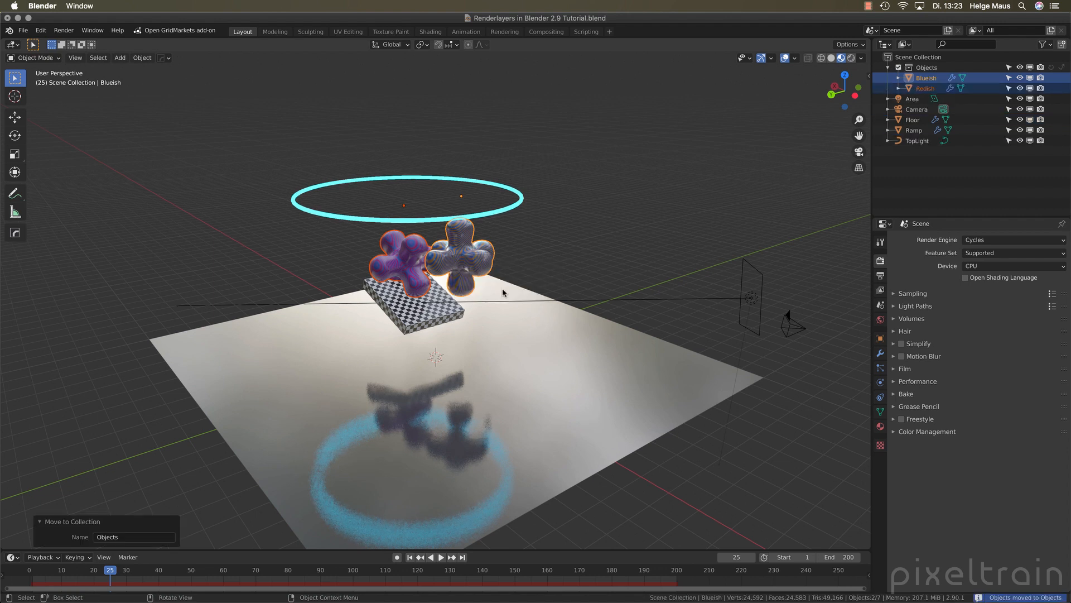
pyautogui.click(930, 184)
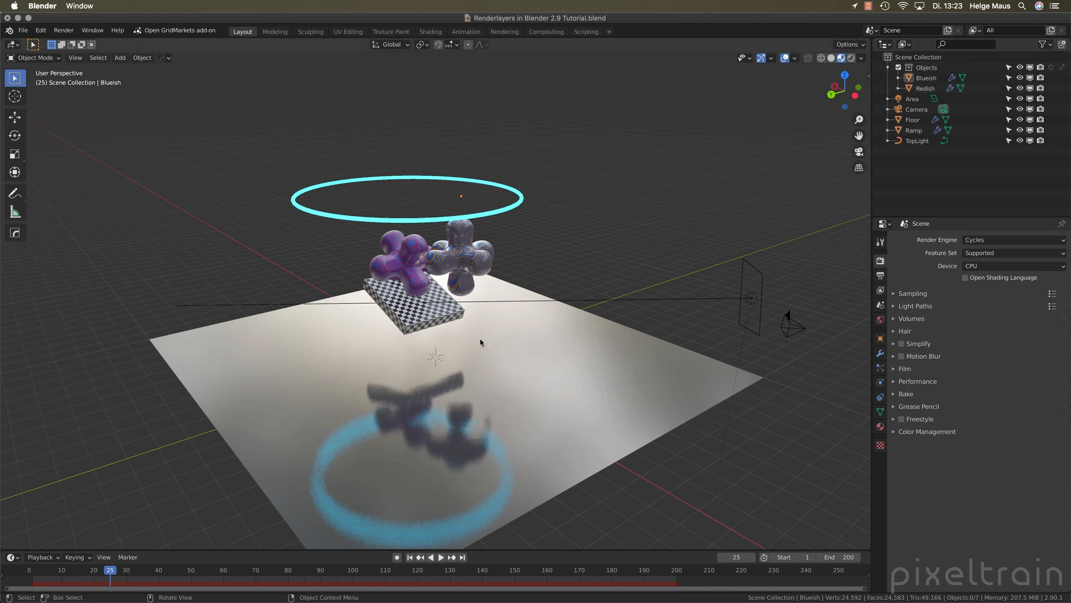
# Move the Ramp and Floor into a new collection named Environment and deselect them
pyautogui.click(409, 322)
pyautogui.keyDown('shift'); pyautogui.click(618, 407); pyautogui.keyUp('shift')
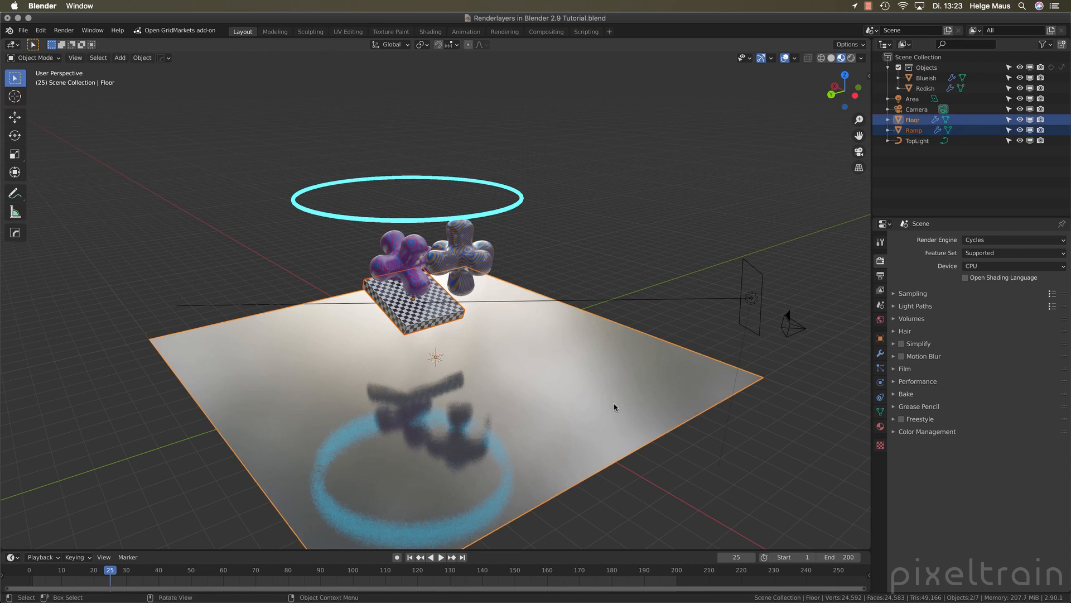
pyautogui.press('m')
pyautogui.click(615, 405)
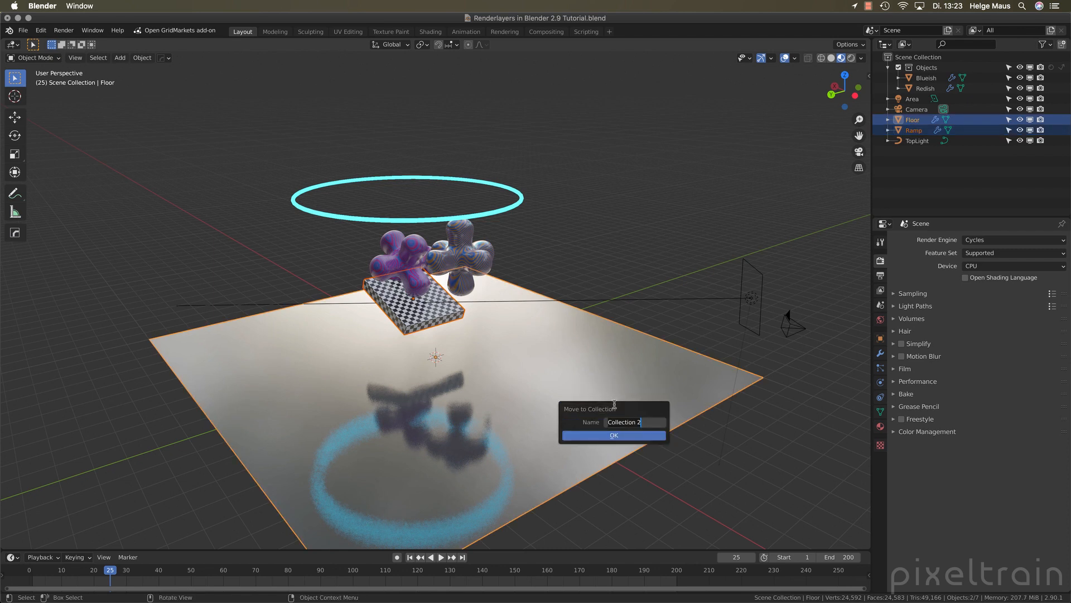
pyautogui.write('Environment')
pyautogui.click(614, 436)
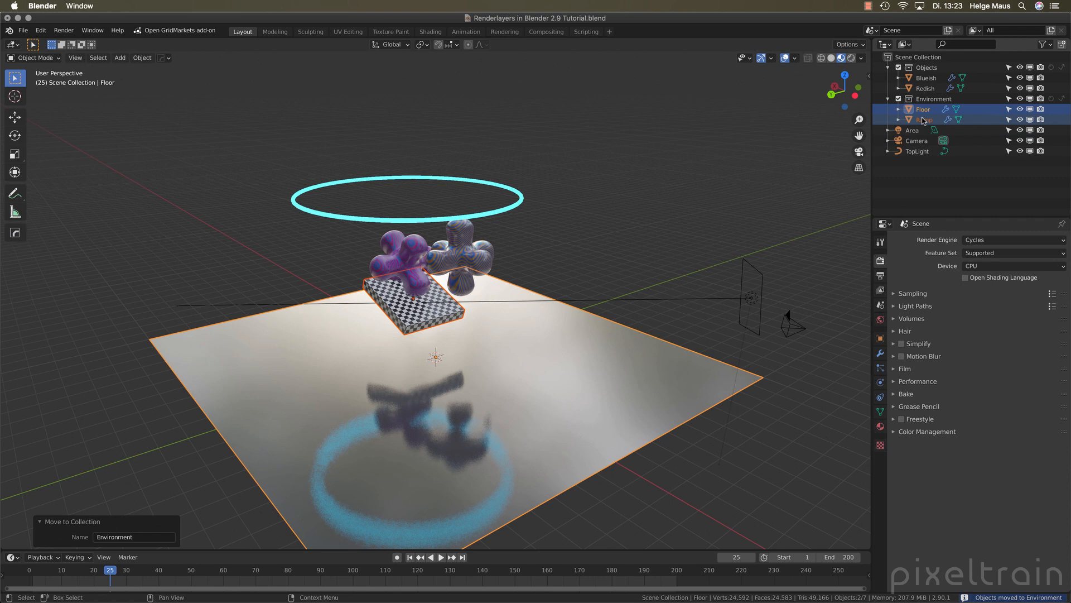
pyautogui.click(703, 132)
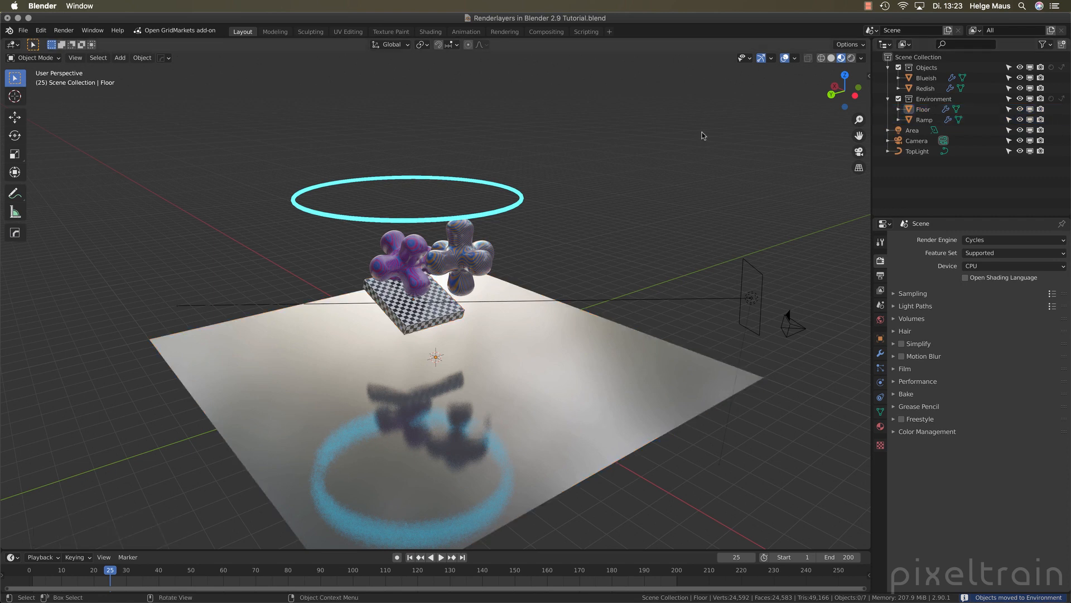
# Move the Area light and the TopLight ring into a new collection named Lights and deselect them
pyautogui.click(762, 280)
pyautogui.keyDown('shift'); pyautogui.click(513, 216); pyautogui.keyUp('shift')
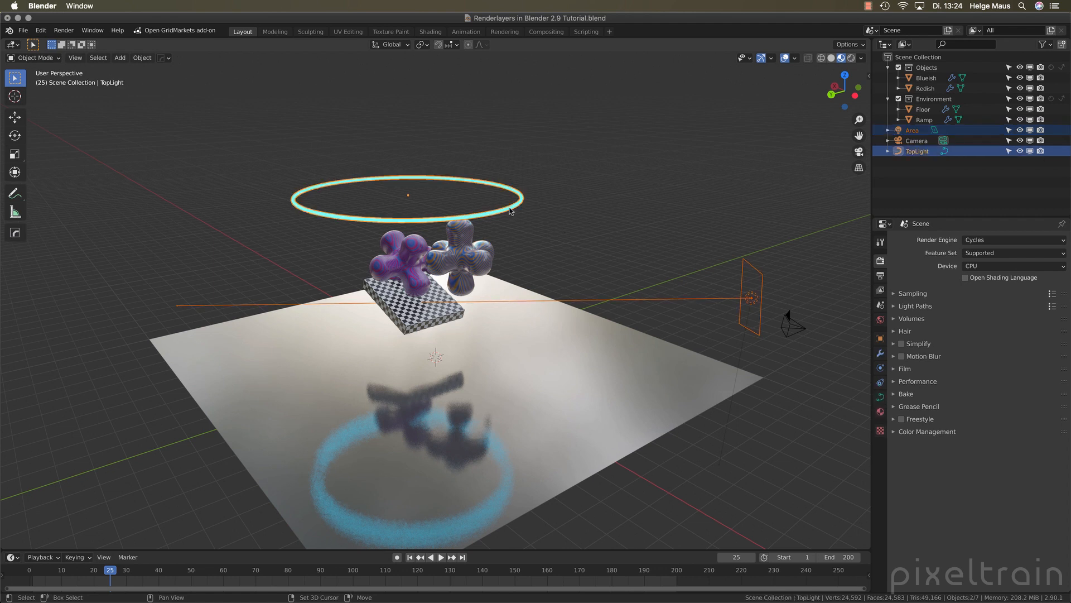
pyautogui.press('m')
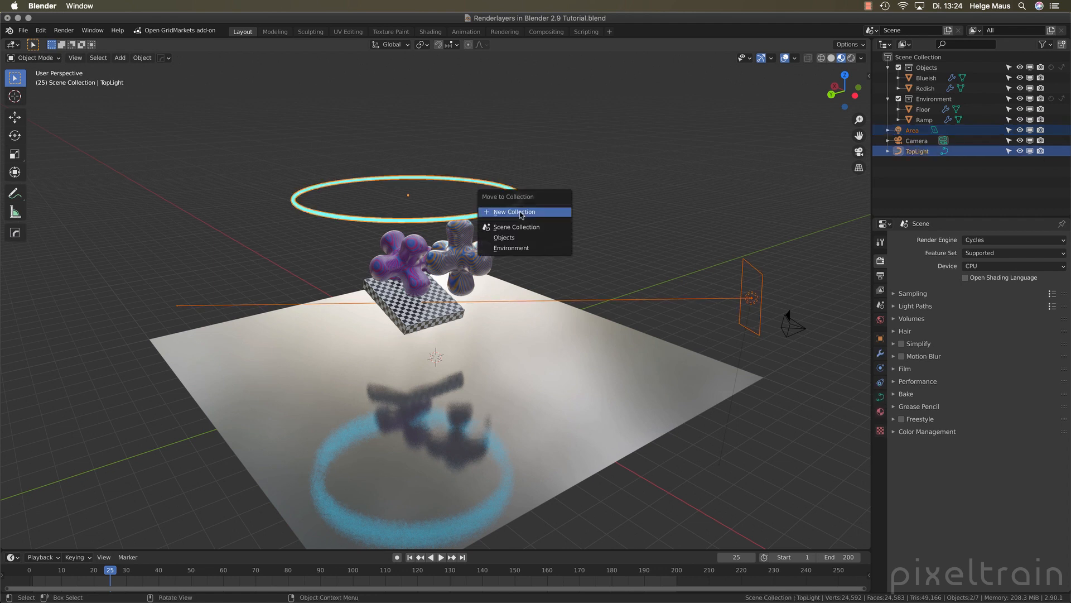
pyautogui.click(520, 213)
pyautogui.write('Ligh')
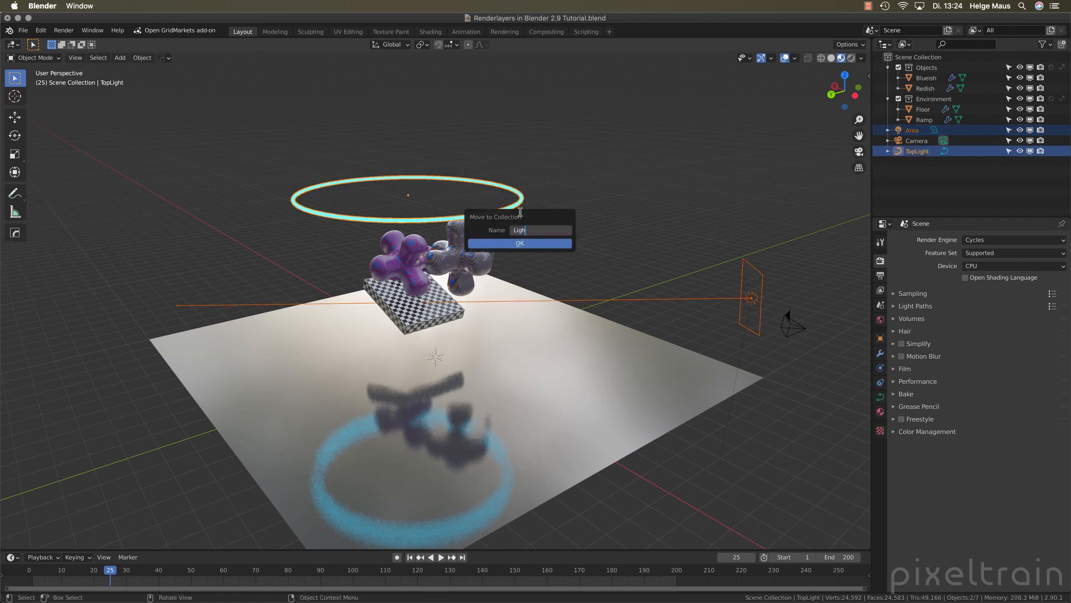
pyautogui.write('ts')
pyautogui.click(527, 245)
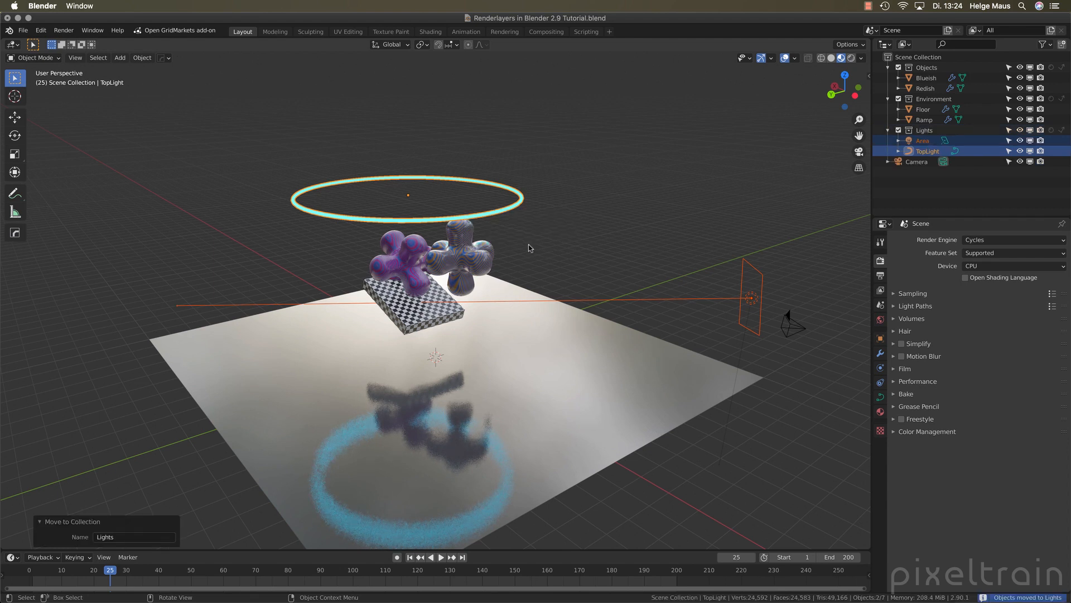
pyautogui.click(528, 247)
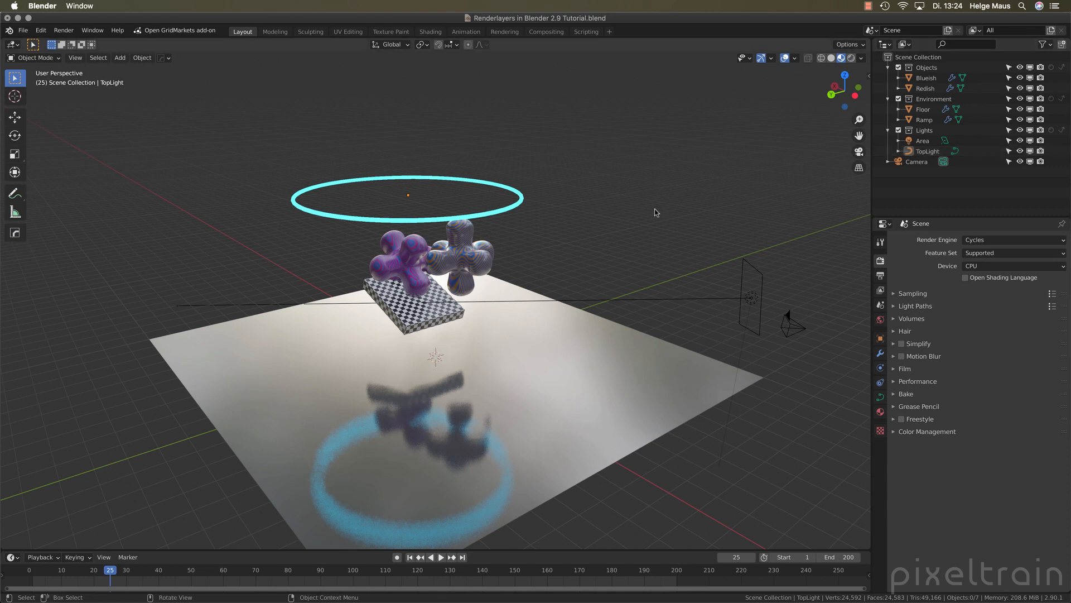
# Link the TopLight ring to an additional new collection named EmissiveLights
pyautogui.click(514, 206)
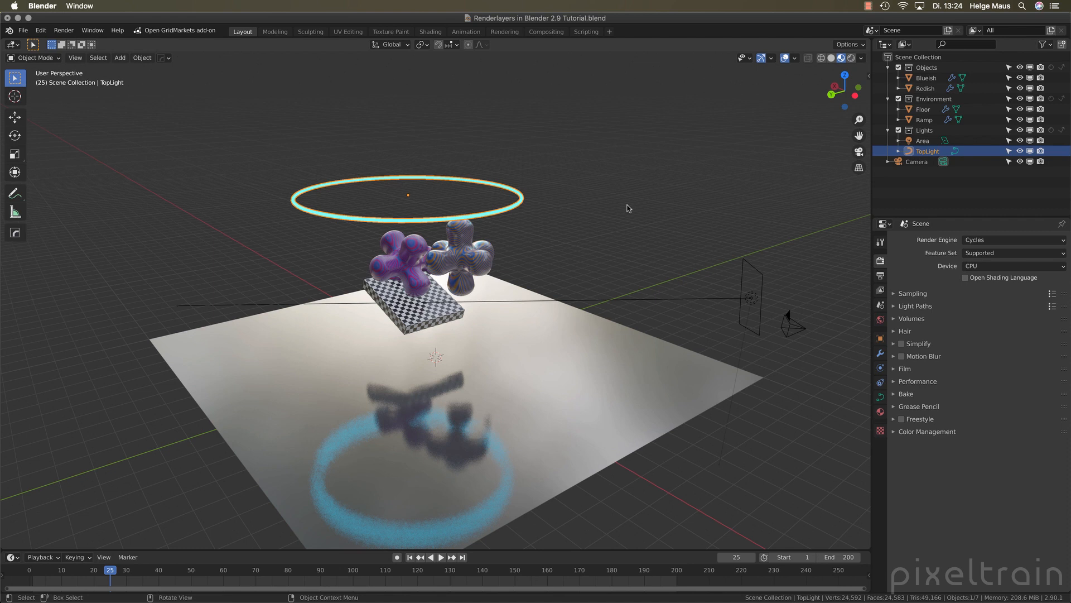
pyautogui.hotkey('shift', 'm')
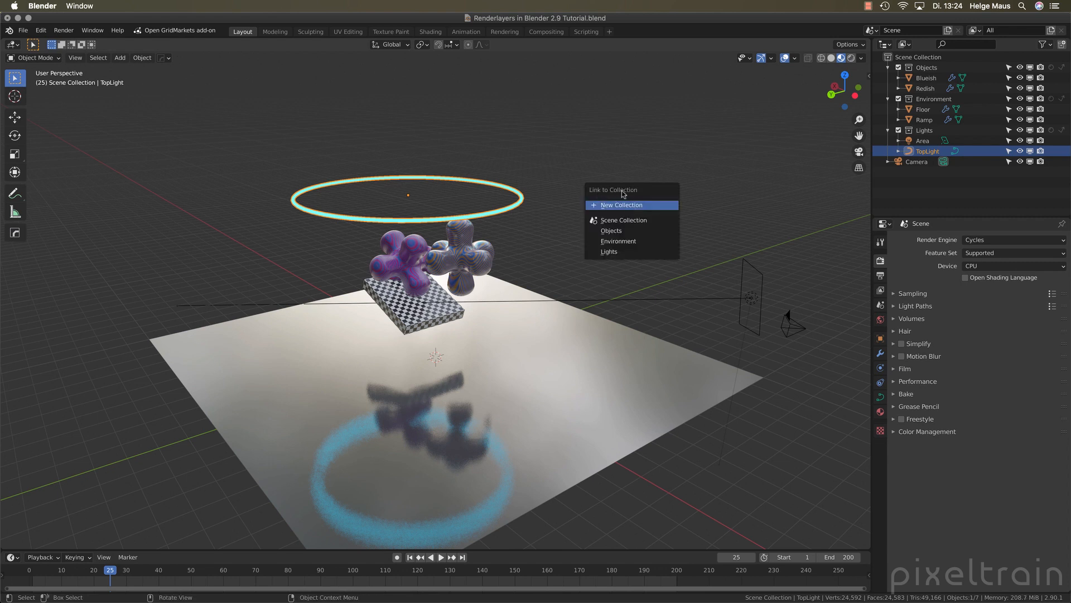
pyautogui.click(619, 205)
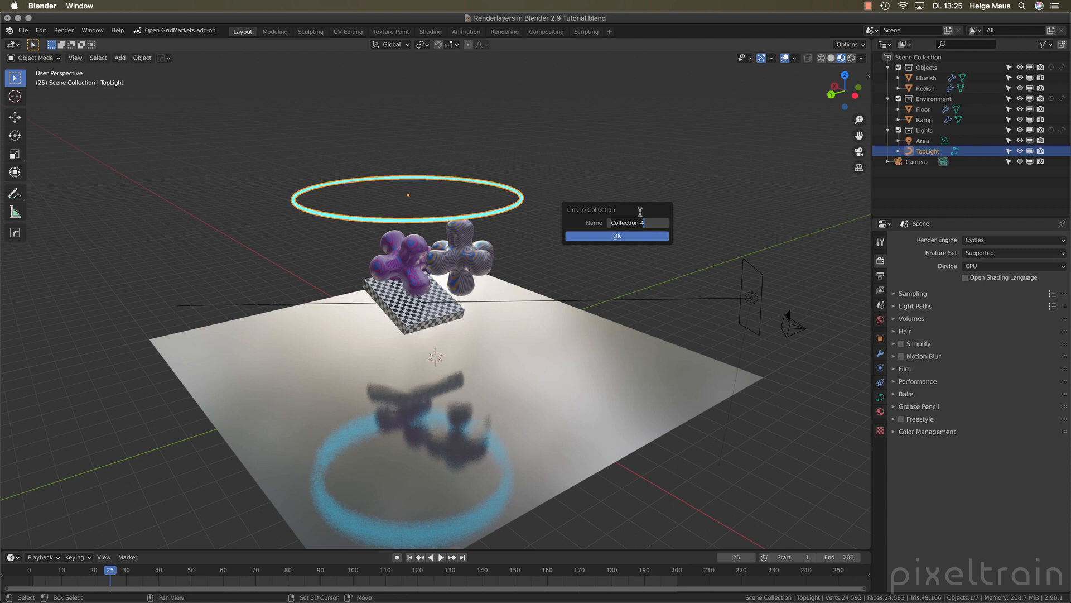
pyautogui.write('EmissiveLights')
pyautogui.click(615, 236)
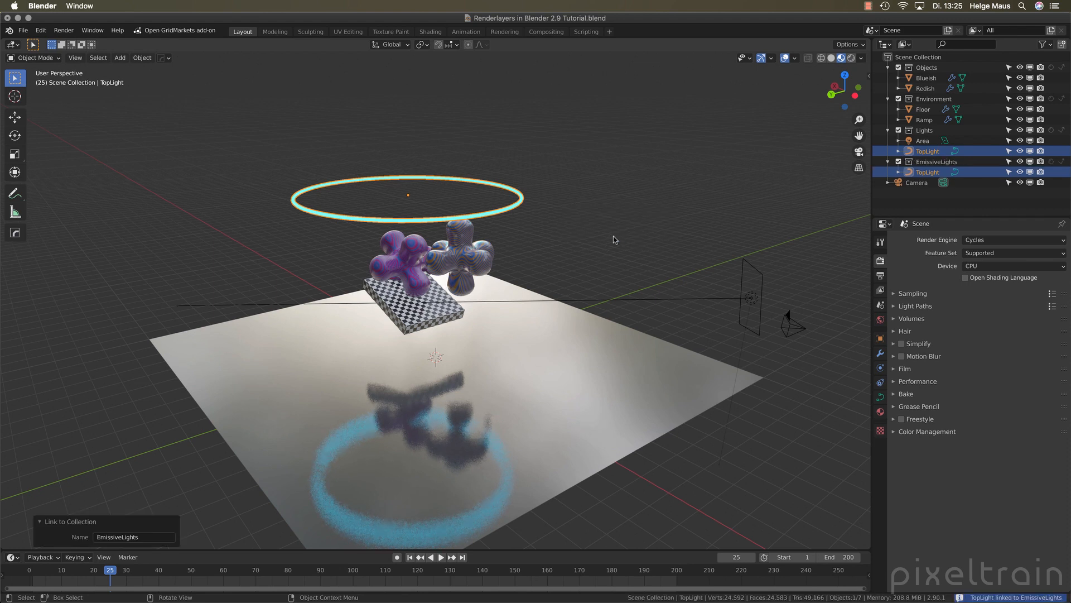
# Check TopLight's entries in both light collections by excluding and re-including the Lights collection, and save the file
pyautogui.click(915, 152)
pyautogui.click(908, 173)
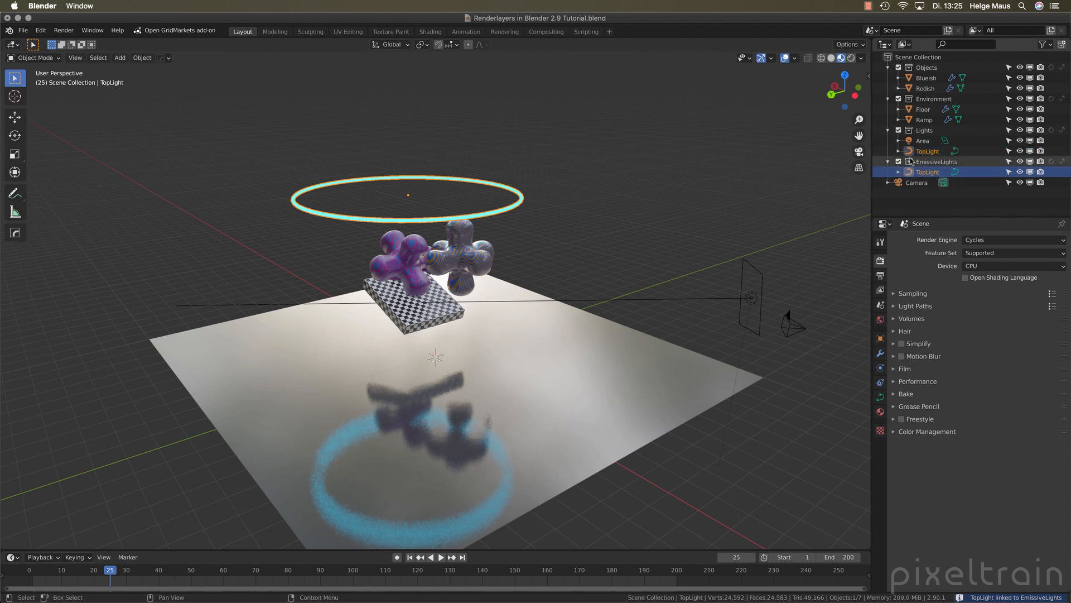
pyautogui.click(908, 152)
pyautogui.click(908, 175)
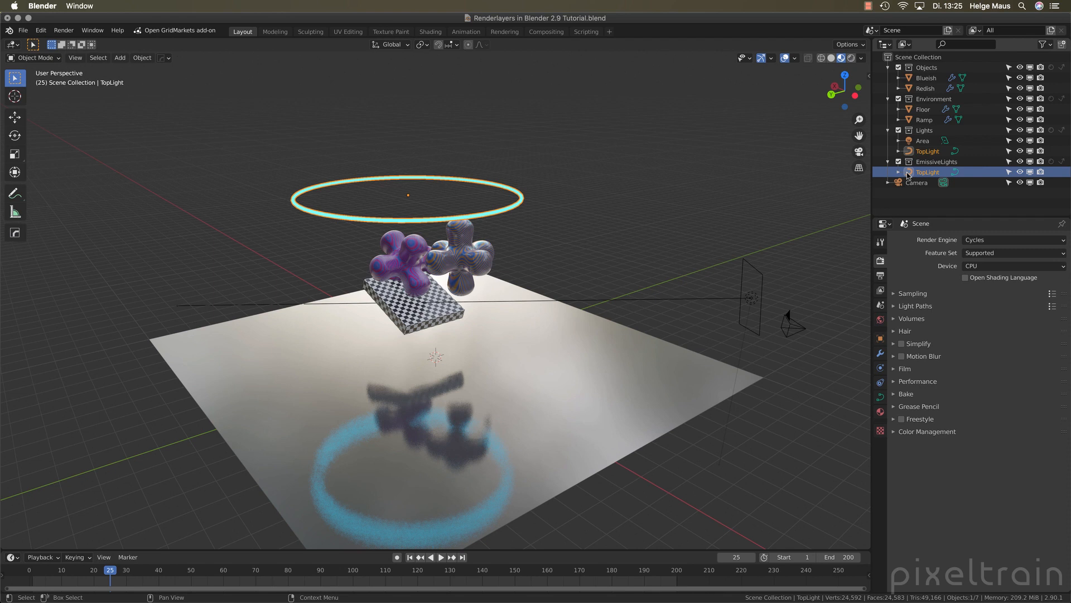
pyautogui.click(898, 130)
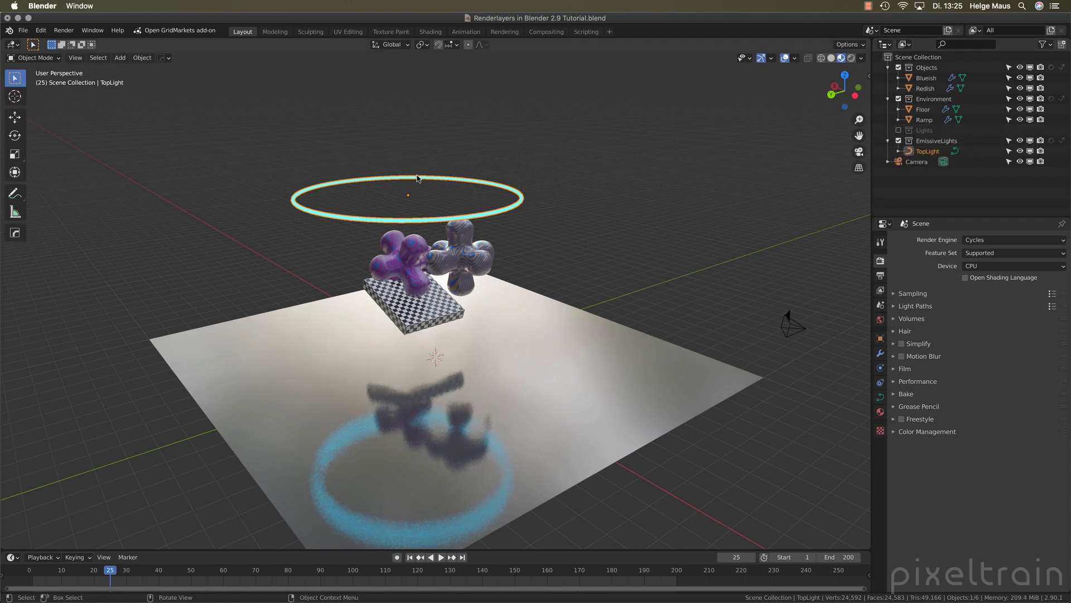
pyautogui.click(898, 130)
pyautogui.click(909, 172)
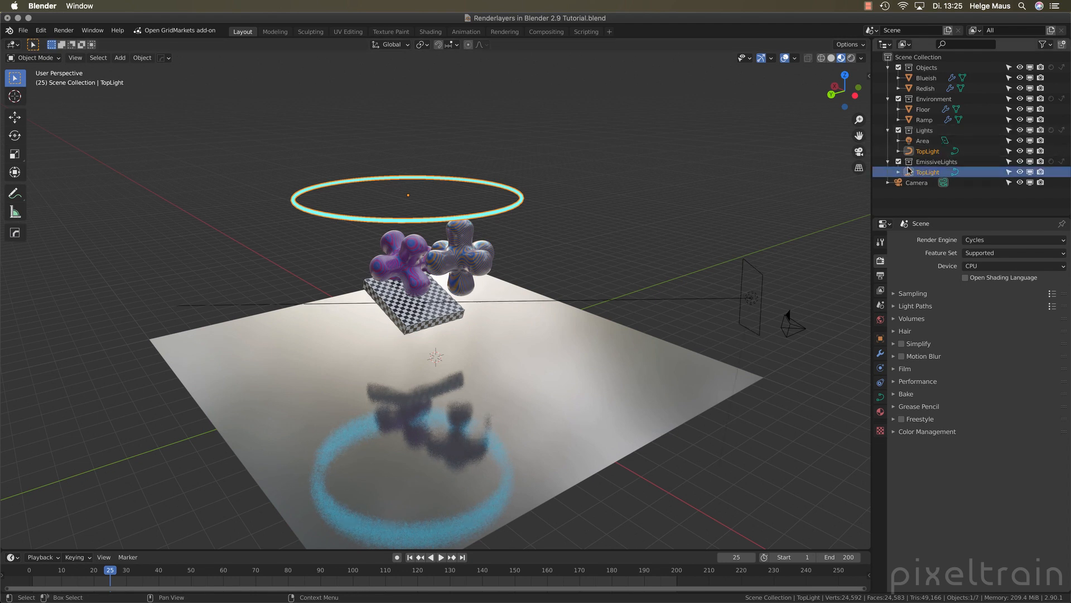
pyautogui.press('super+s')
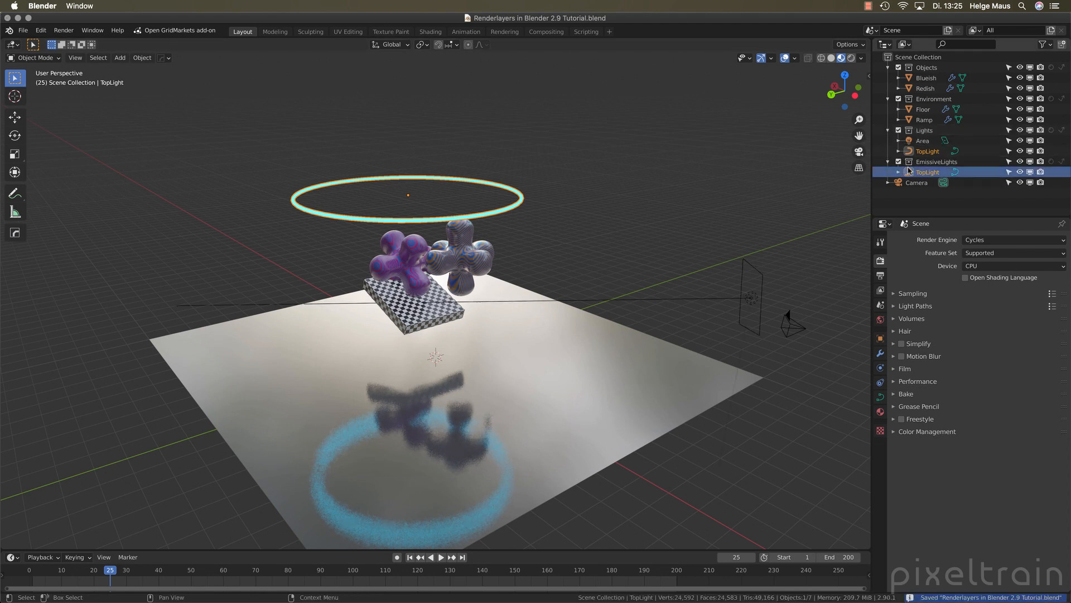
# Exclude the Environment, Lights and EmissiveLights collections from the view layer and collapse the Objects collection
pyautogui.click(898, 98)
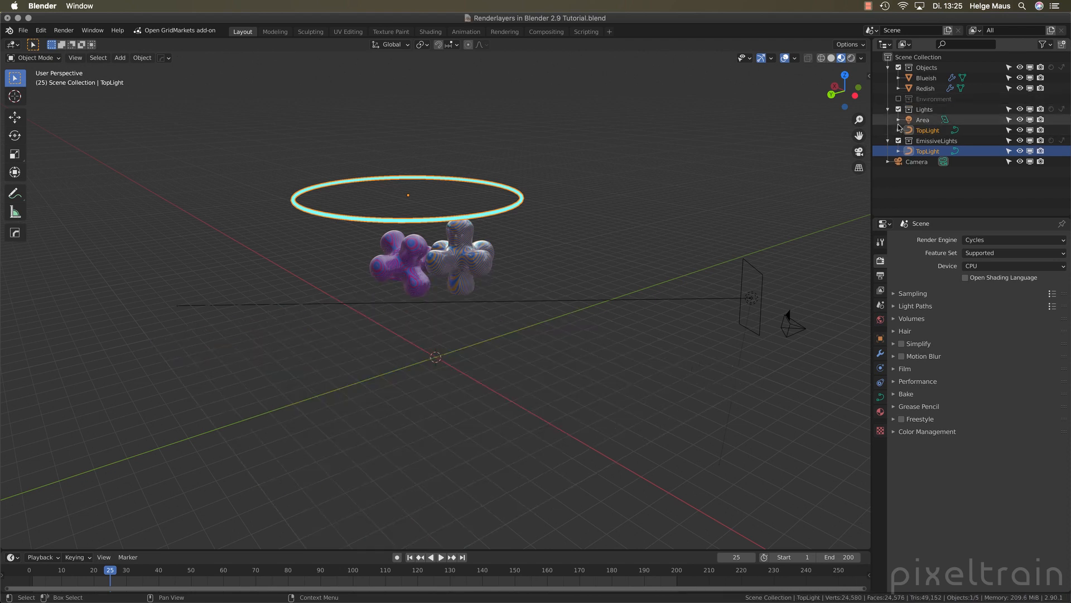
pyautogui.click(898, 110)
pyautogui.click(899, 119)
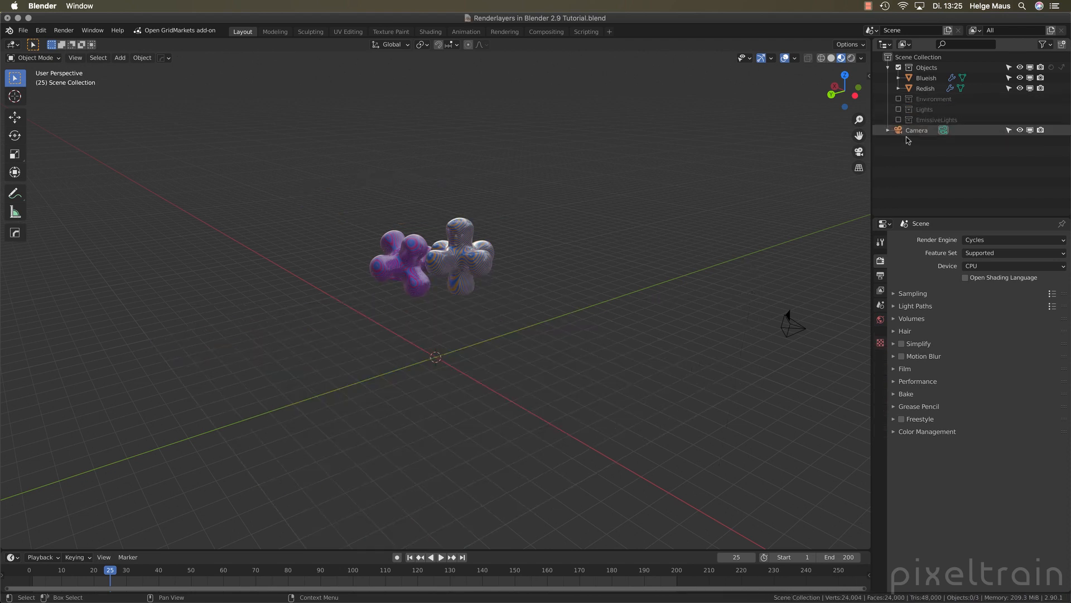
pyautogui.click(888, 66)
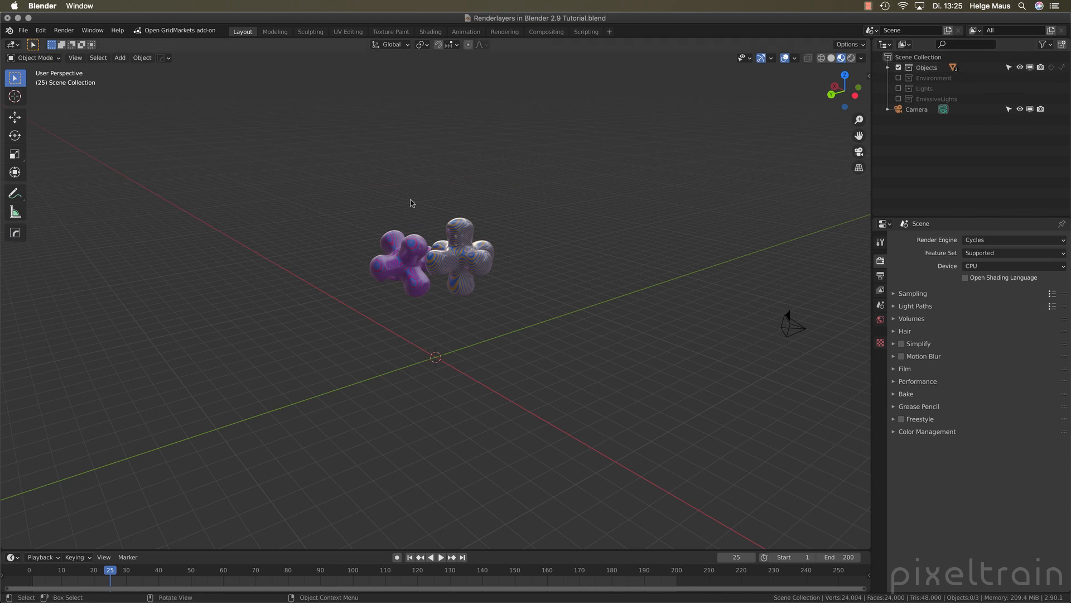
# Preview the animation of the two remaining objects on the timeline
pyautogui.moveTo(61, 570)
pyautogui.mouseDown()
pyautogui.moveTo(148, 570)
pyautogui.moveTo(82, 569)
pyautogui.mouseUp()
pyautogui.press('space')
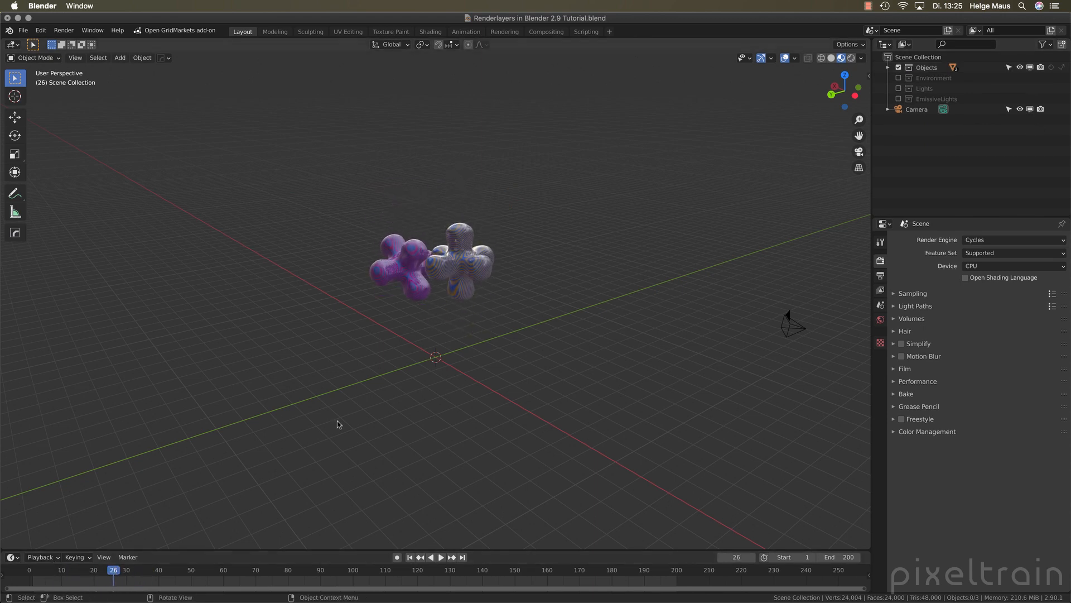
# Exclude the Objects collection and show Environment, Lights and EmissiveLights one at a time to check their contents
pyautogui.click(898, 67)
pyautogui.click(898, 78)
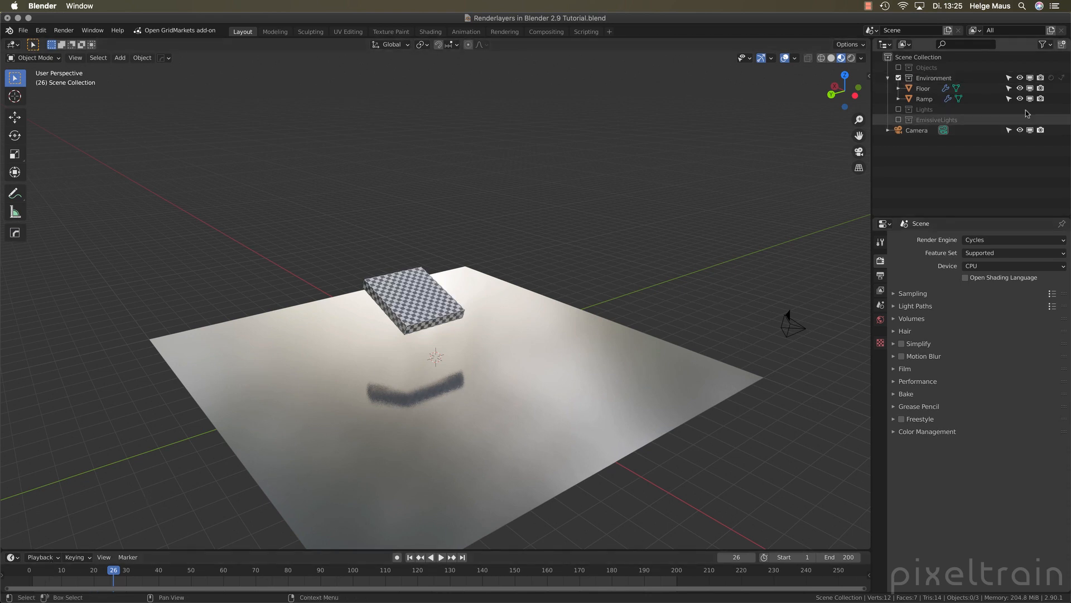
pyautogui.click(898, 78)
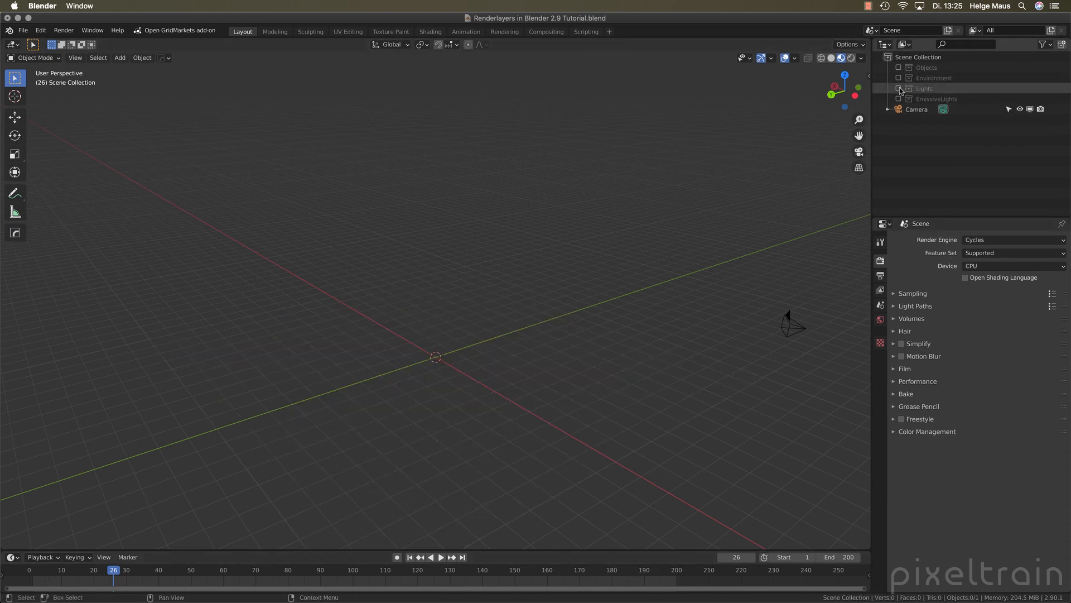
pyautogui.click(898, 88)
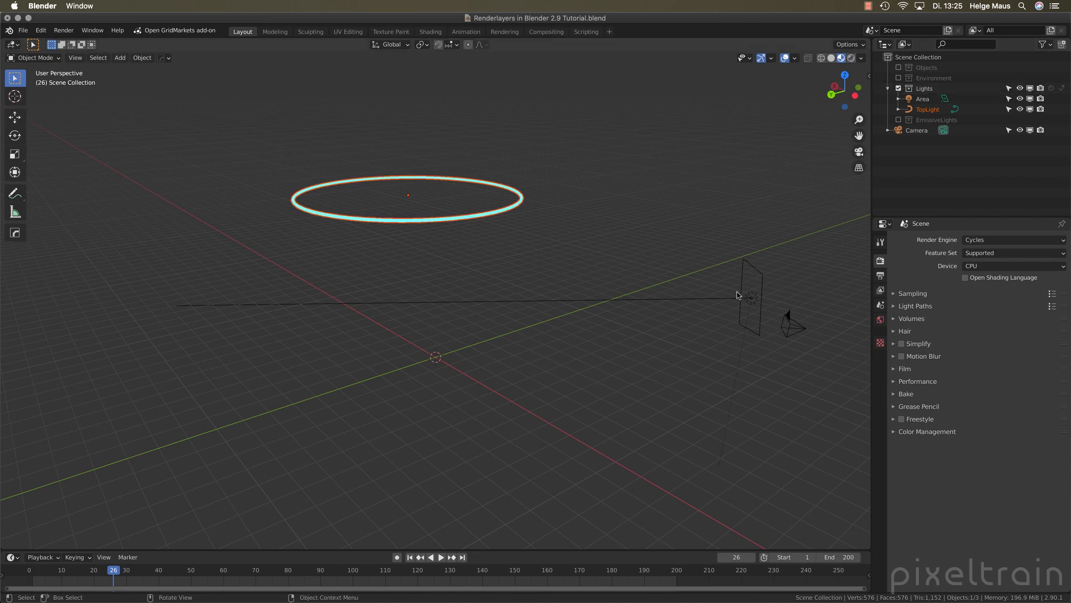
pyautogui.click(898, 88)
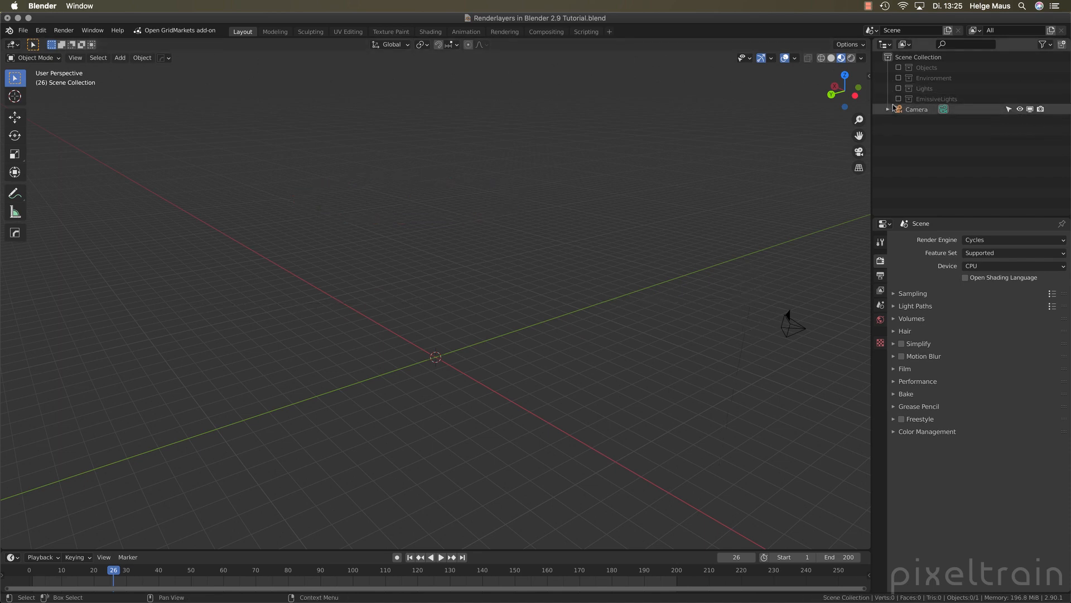
pyautogui.click(898, 98)
pyautogui.click(898, 99)
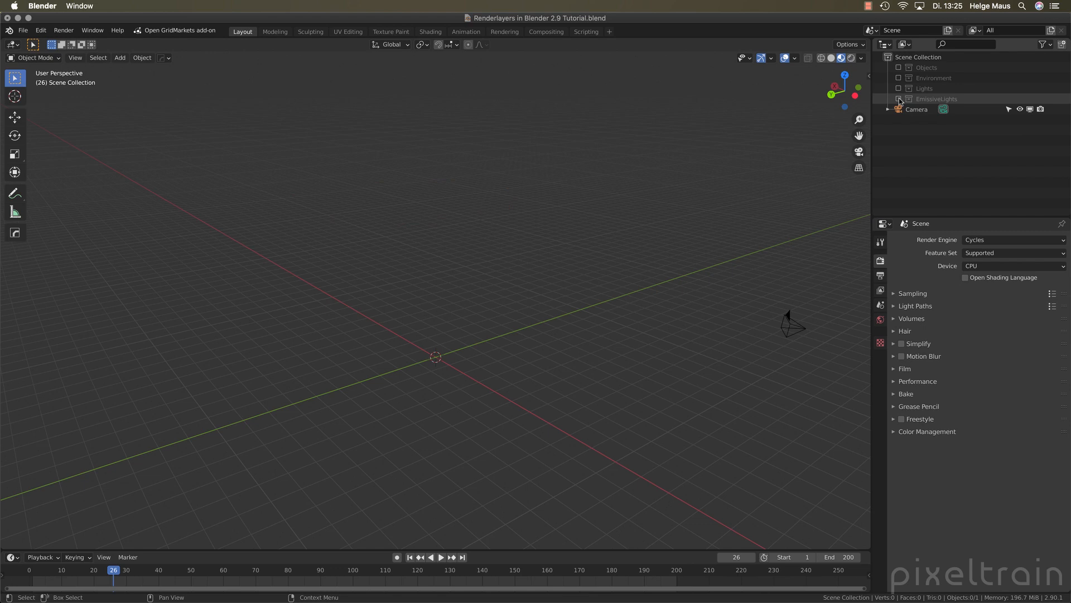
# Re-include the Objects, Lights, Environment and EmissiveLights collections in the view layer and save the file
pyautogui.click(898, 68)
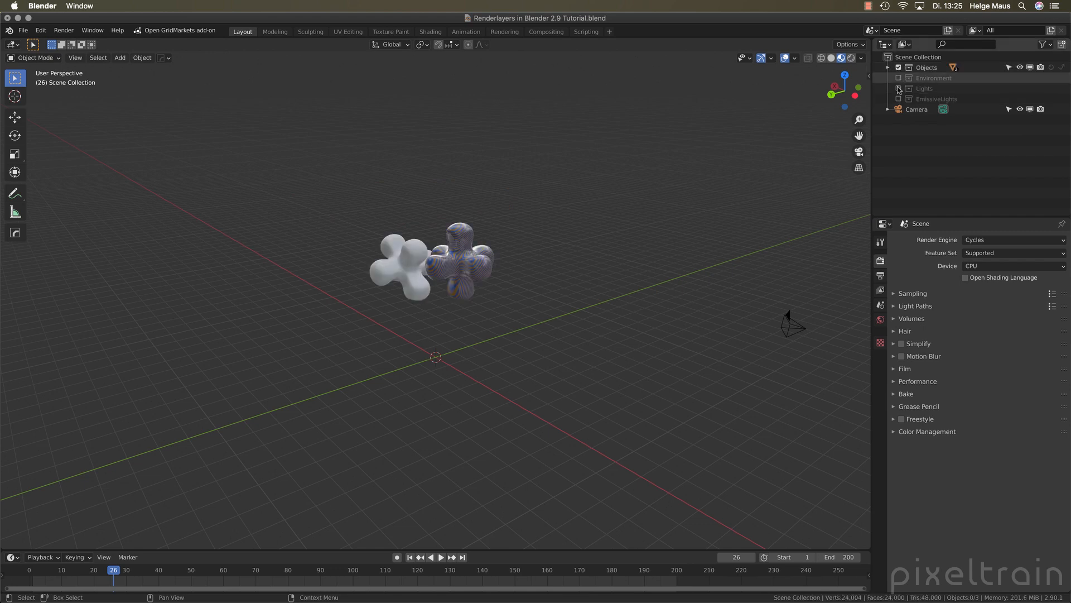
pyautogui.click(898, 88)
pyautogui.click(898, 78)
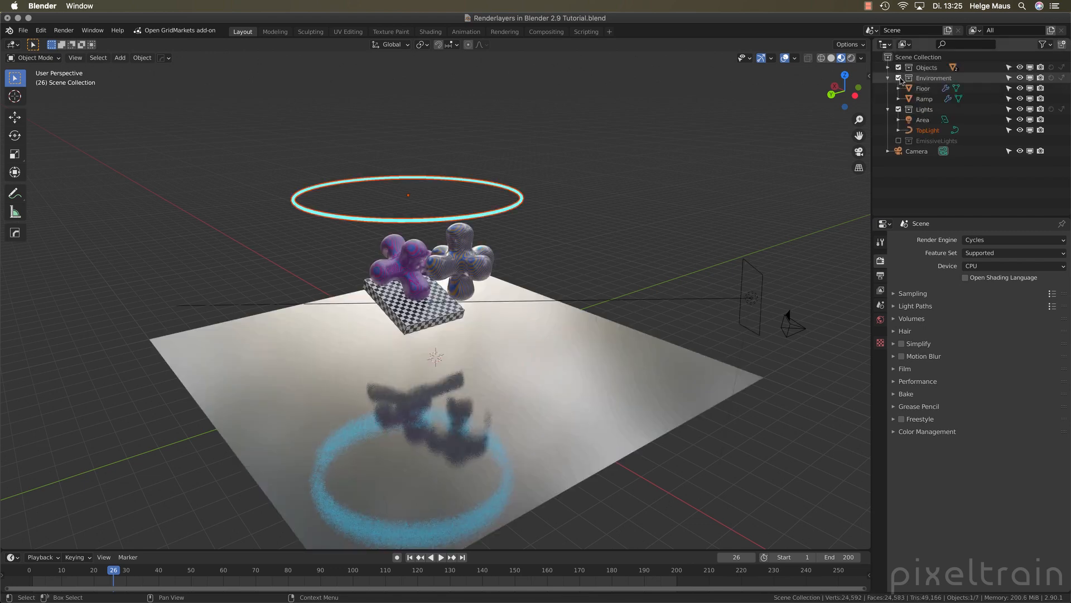
pyautogui.click(898, 141)
pyautogui.click(909, 197)
pyautogui.press('cmd+s')
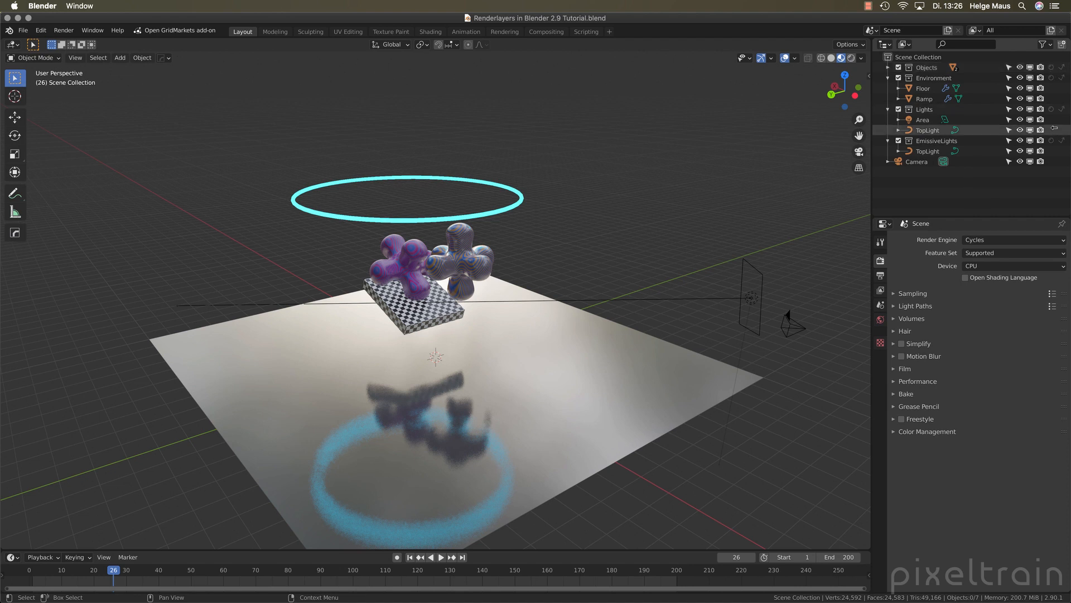
# Check the Outliner's restriction toggle settings and collapse the Environment, Lights and EmissiveLights collections
pyautogui.click(1049, 45)
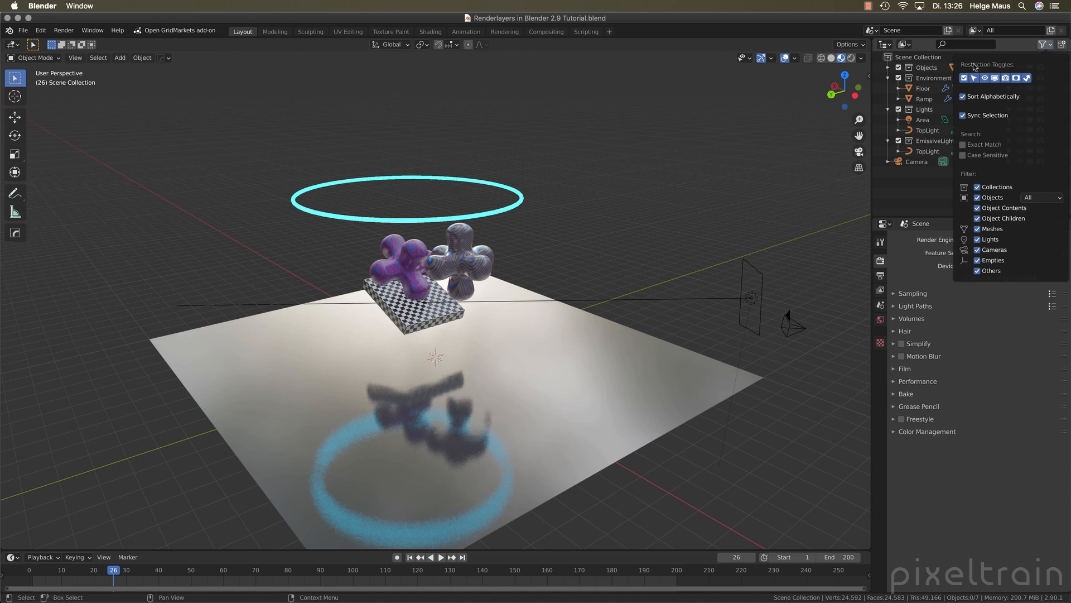
pyautogui.click(1029, 79)
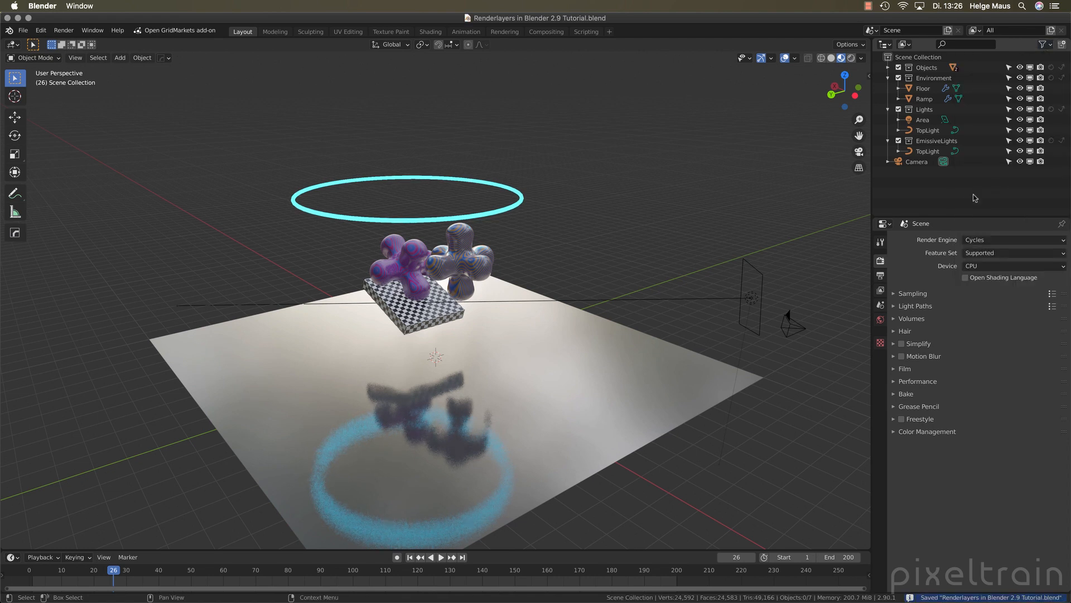
pyautogui.click(888, 78)
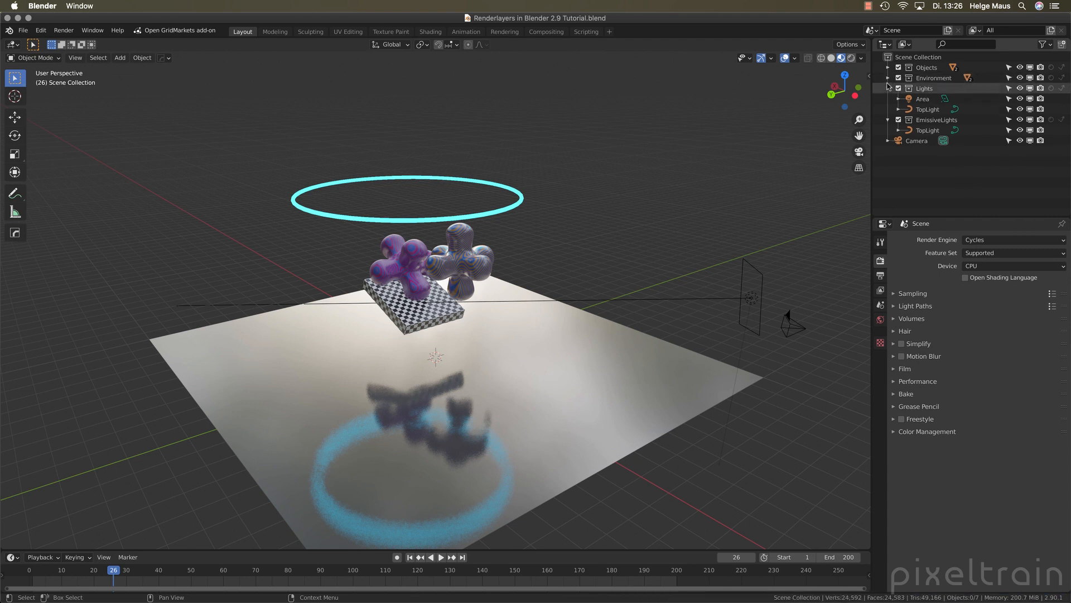
pyautogui.click(889, 88)
pyautogui.click(888, 99)
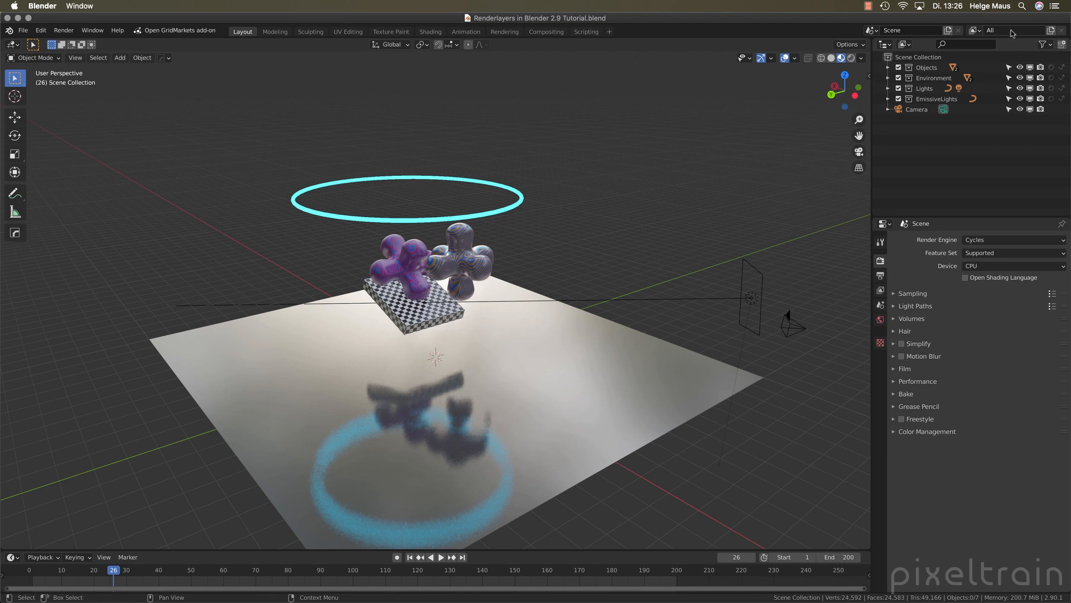
# Check the list of view layers, keep All as the current layer's name, and save the file
pyautogui.click(975, 31)
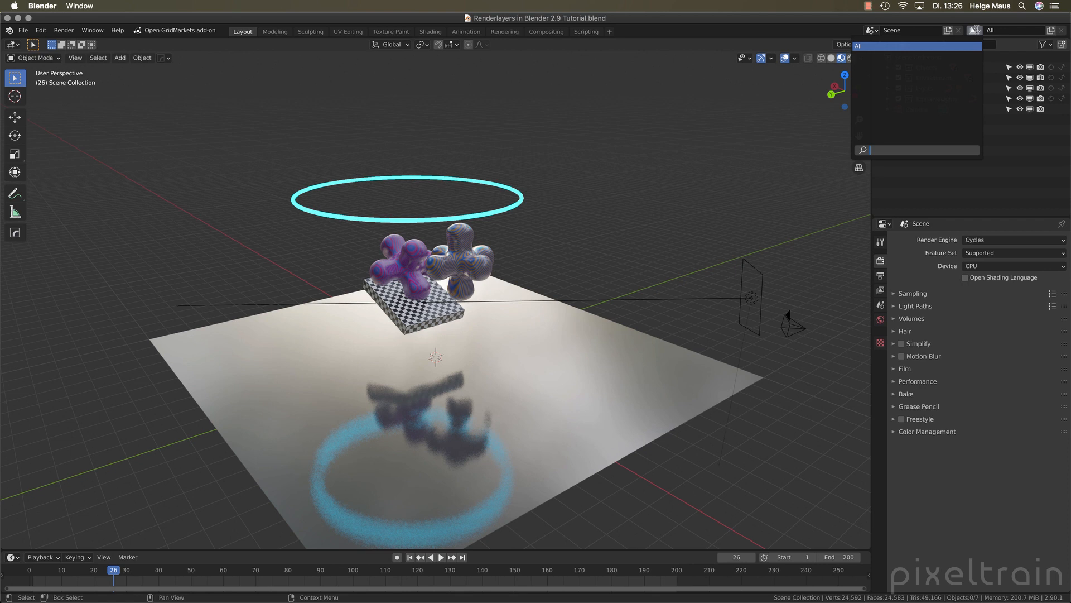
pyautogui.click(1010, 30)
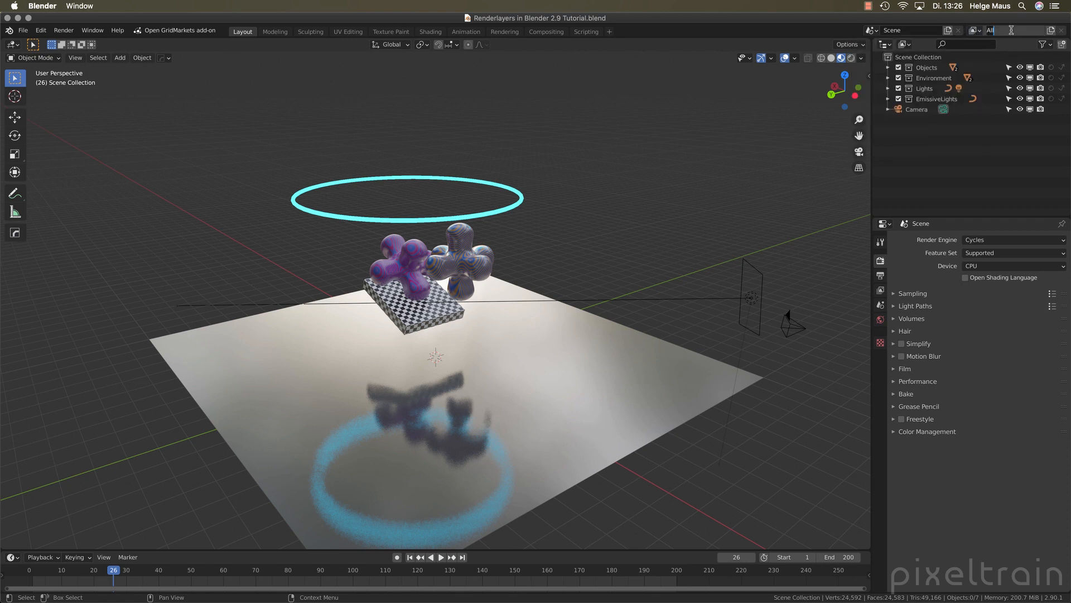
pyautogui.press('Return')
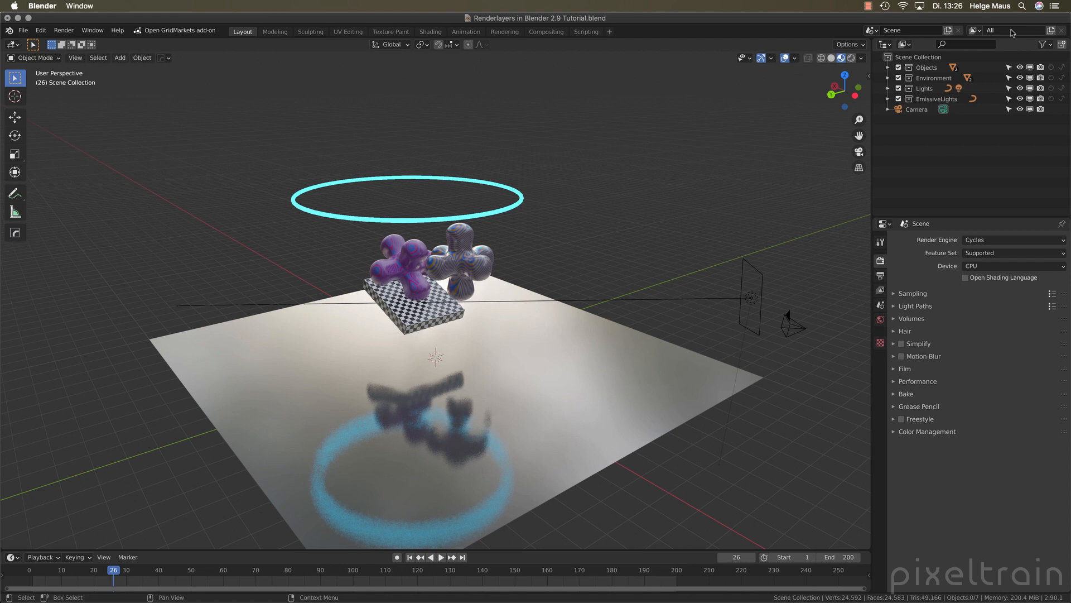
pyautogui.press('super+s')
# Add a new view layer with default settings and name it RL_MovingObjects
pyautogui.click(1050, 31)
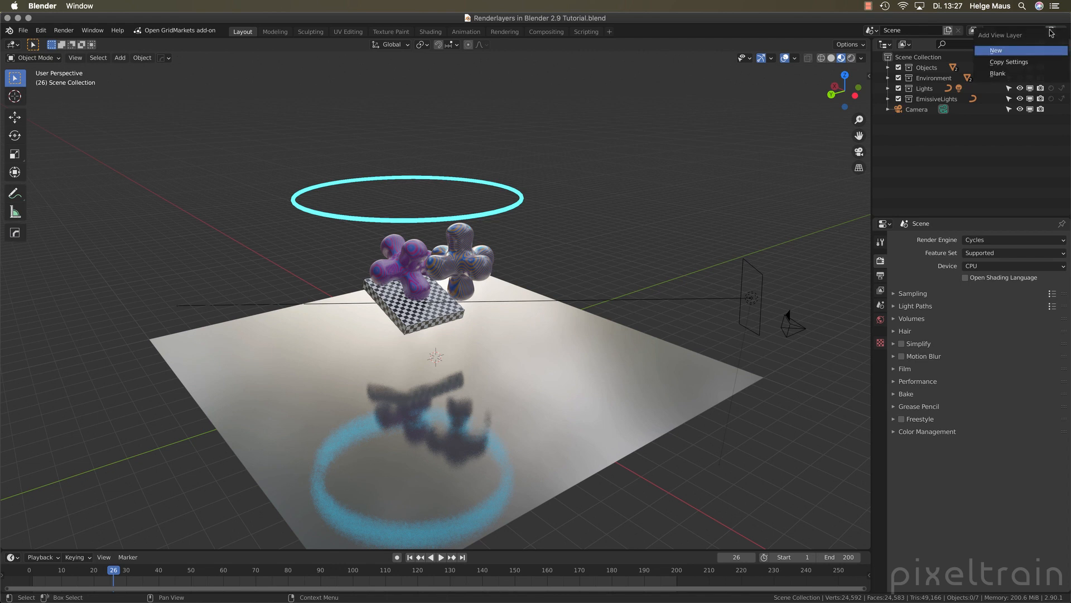
pyautogui.click(1005, 51)
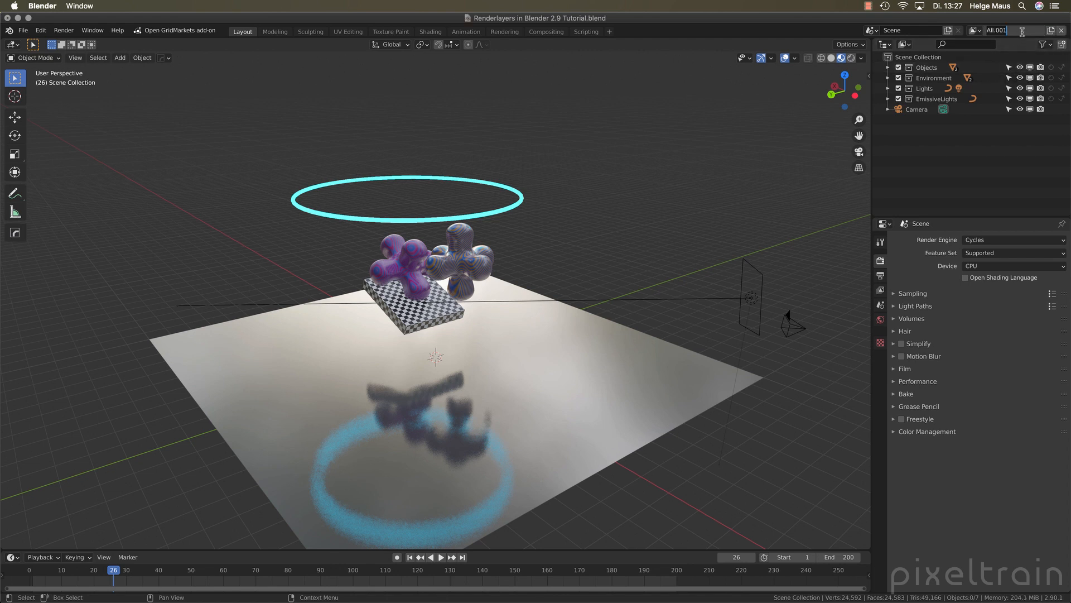
pyautogui.hotkey('ctrl', 'a')
pyautogui.write('RL')
pyautogui.write('MovingObjects')
pyautogui.press('Return')
# Disable the Environment, Lights and EmissiveLights collections together from the RL_MovingObjects view layer and save the file
pyautogui.click(942, 95)
pyautogui.keyDown('shift'); pyautogui.click(928, 81); pyautogui.keyUp('shift')
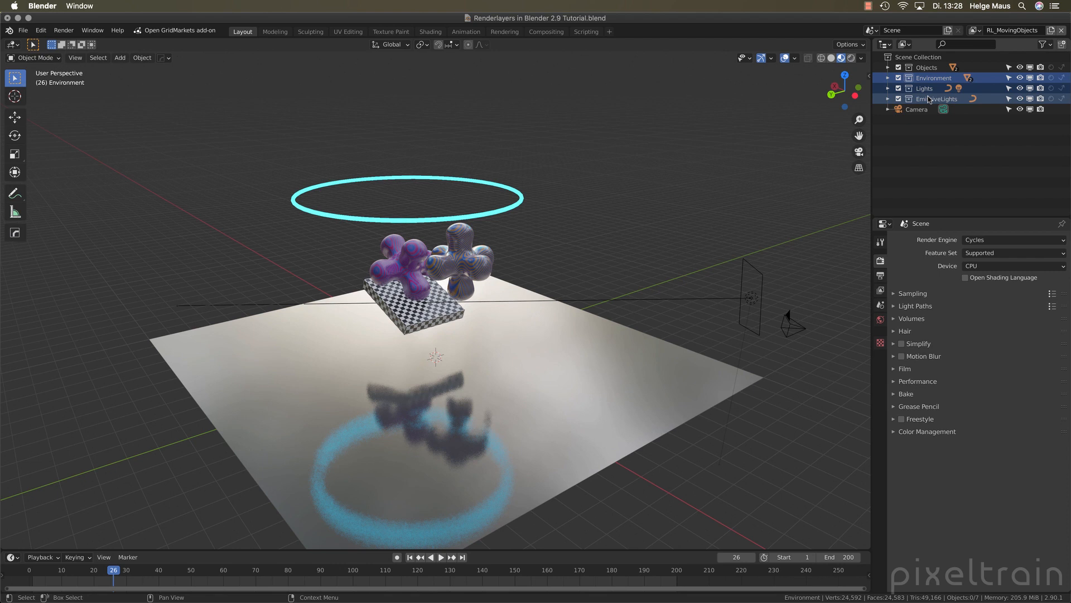
pyautogui.rightClick(932, 82)
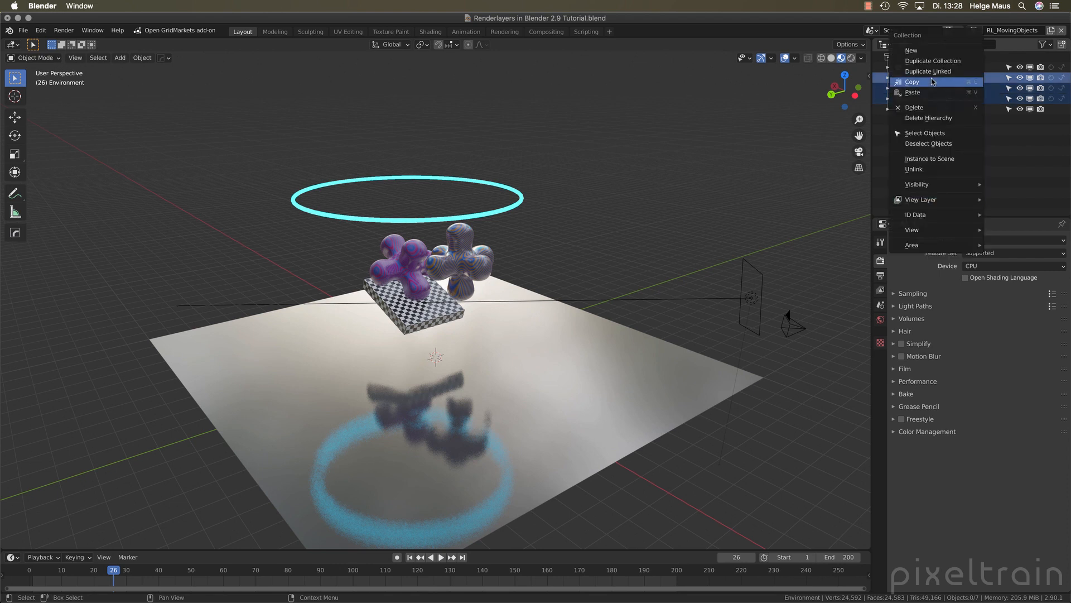
pyautogui.moveTo(927, 201)
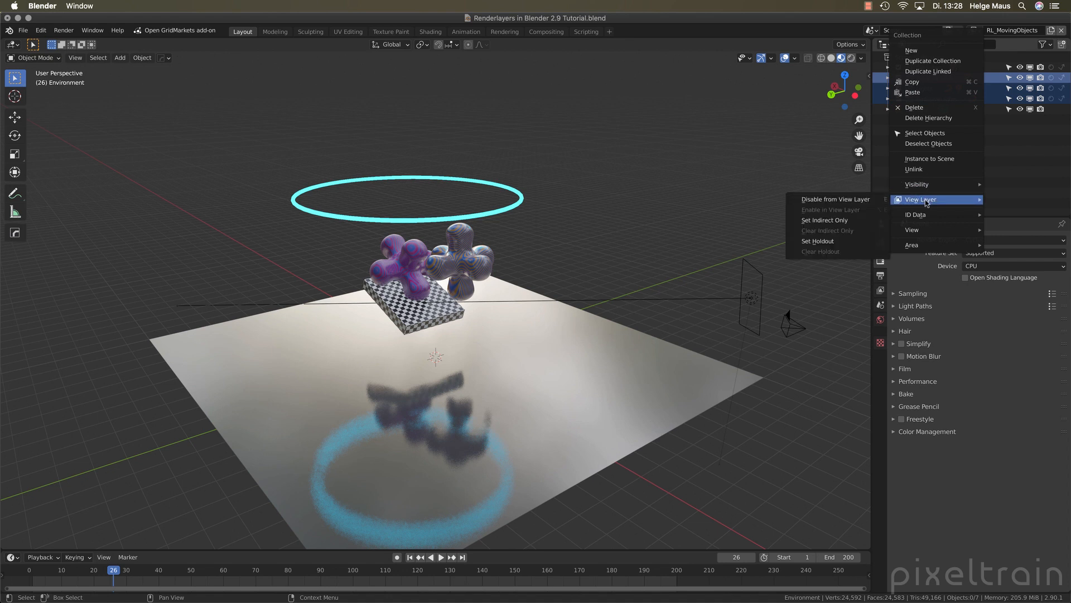
pyautogui.click(856, 199)
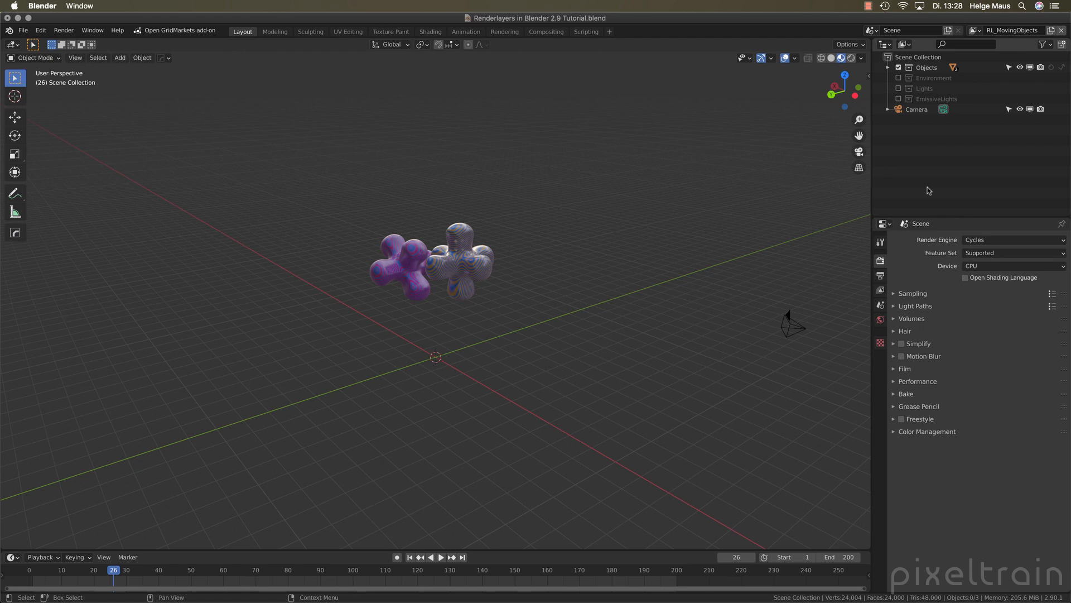
pyautogui.hotkey('ctrl', 's')
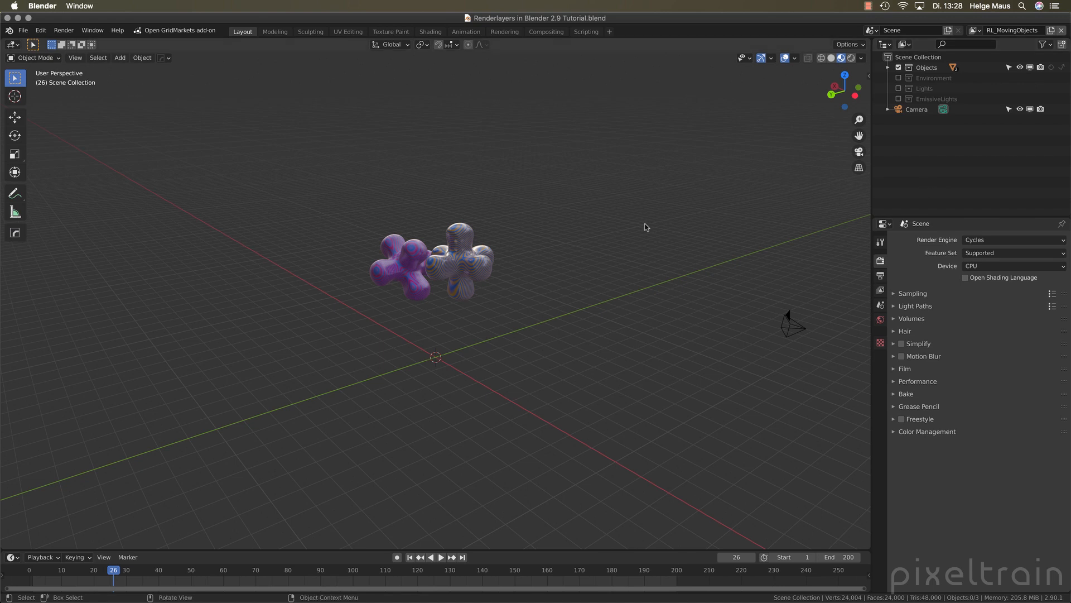
# Show the scene through the camera in rendered shading and include the Lights collection in the view layer
pyautogui.press('KP_0')
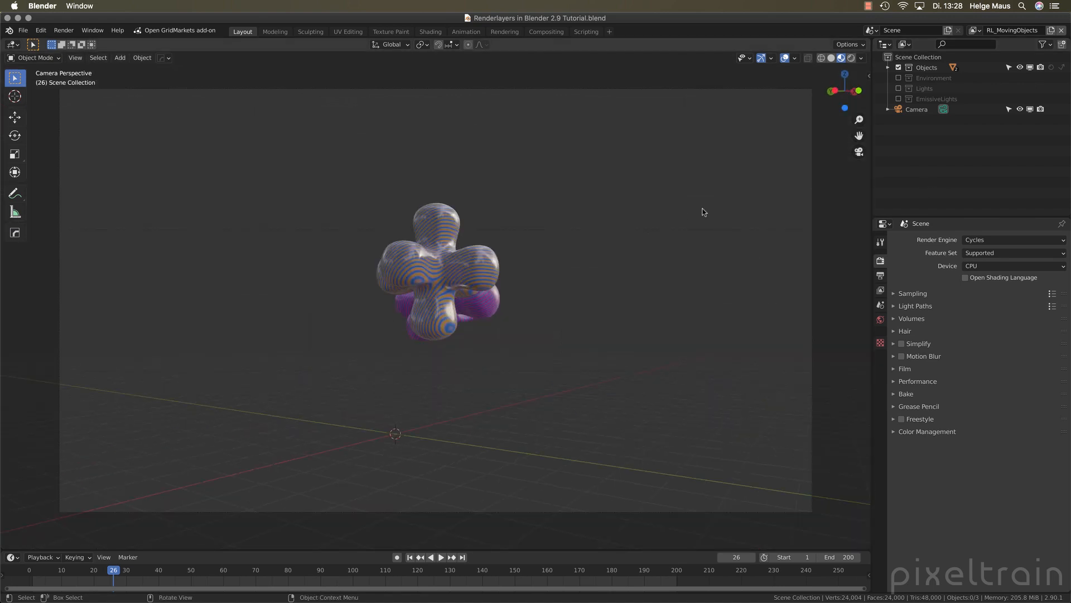
pyautogui.click(851, 58)
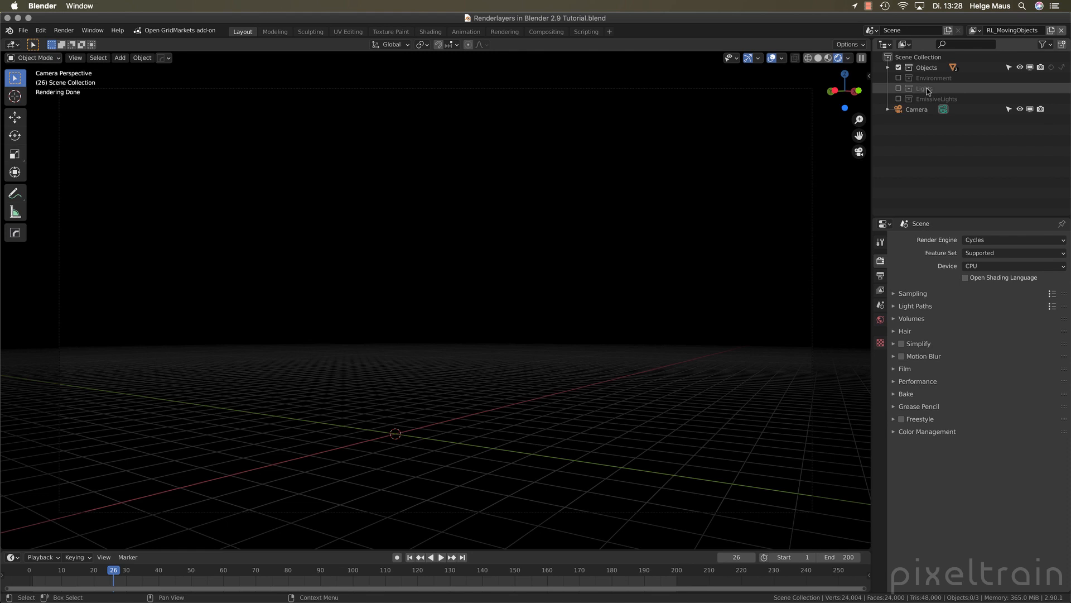
pyautogui.click(898, 89)
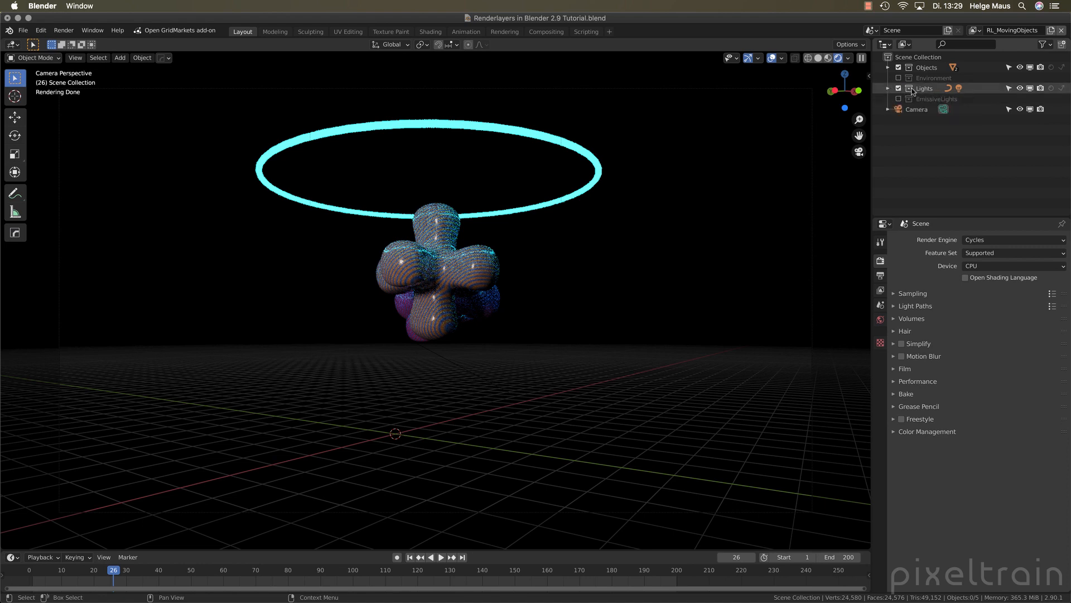
# Set the Lights collection to Indirect Only in the RL_MovingObjects view layer and save the file
pyautogui.rightClick(914, 91)
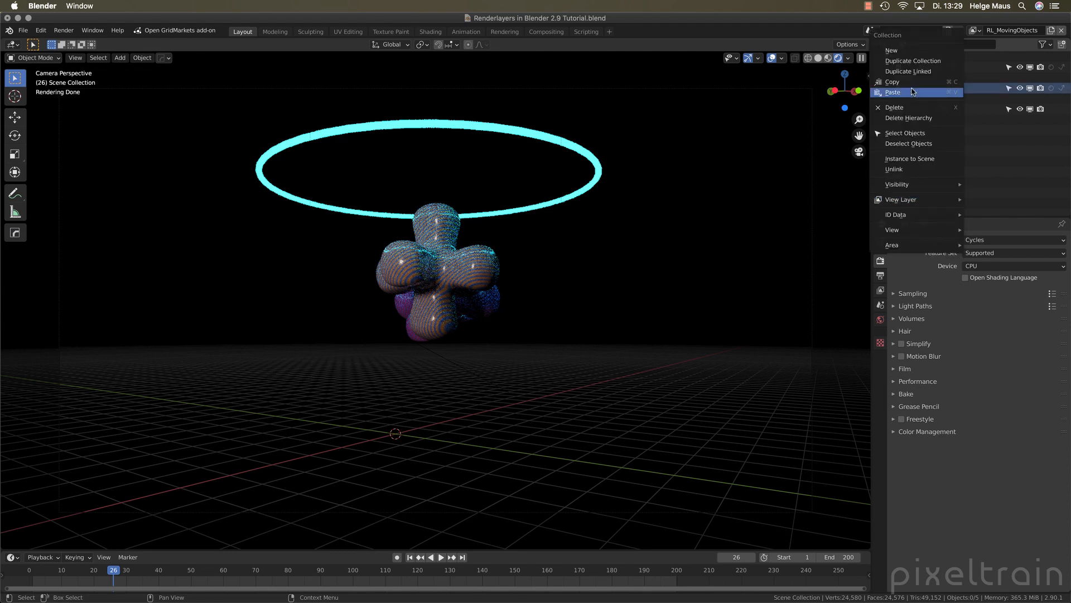
pyautogui.moveTo(918, 202)
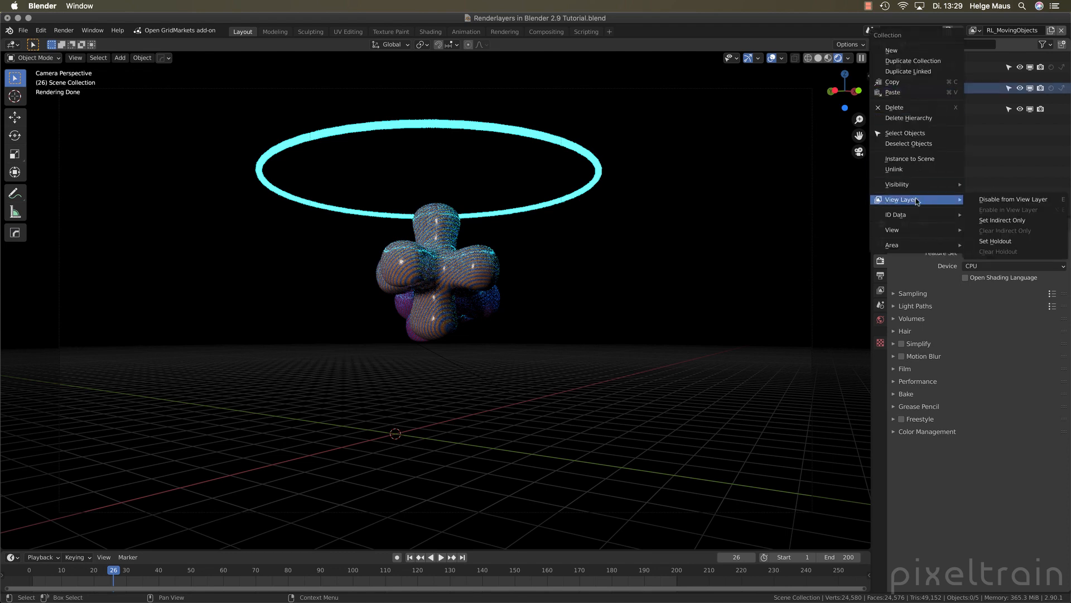
pyautogui.click(1004, 221)
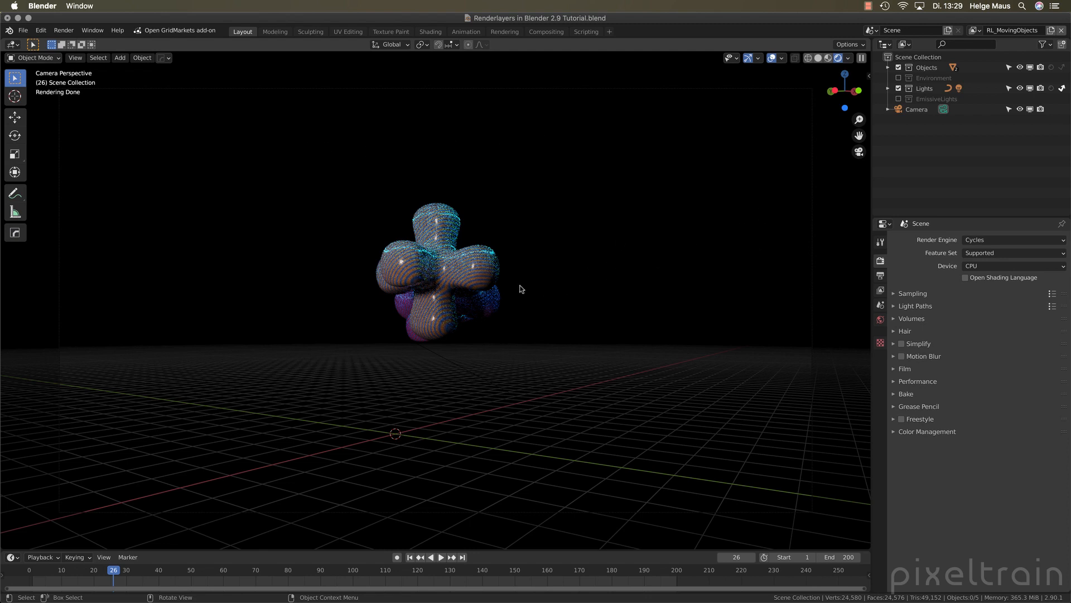
pyautogui.press('super+s')
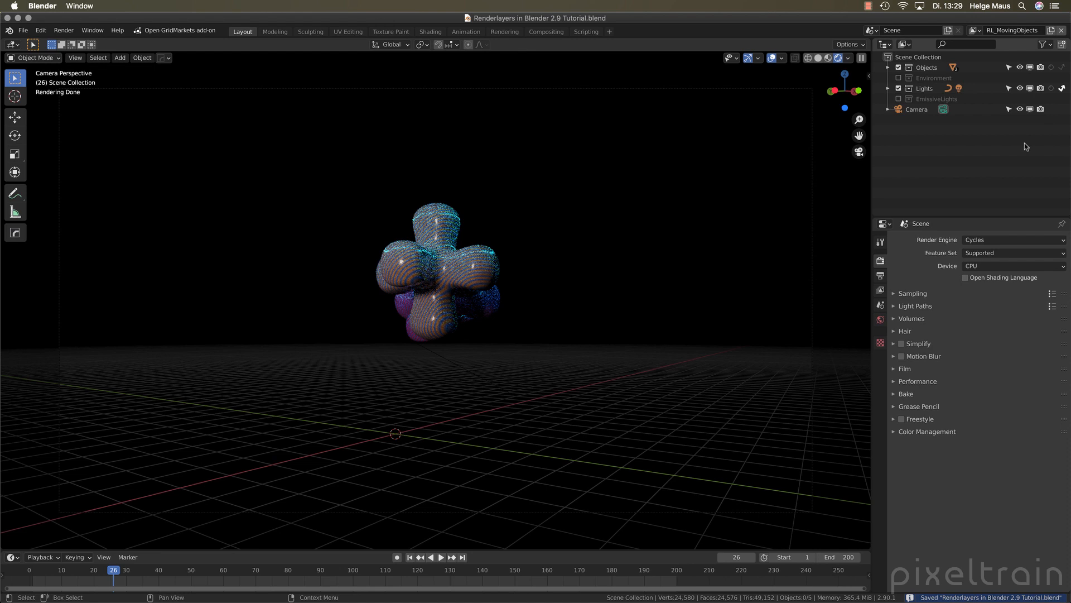
# Preview the rendered animation up to frame 81 and examine the lit objects from other angles
pyautogui.press('space')
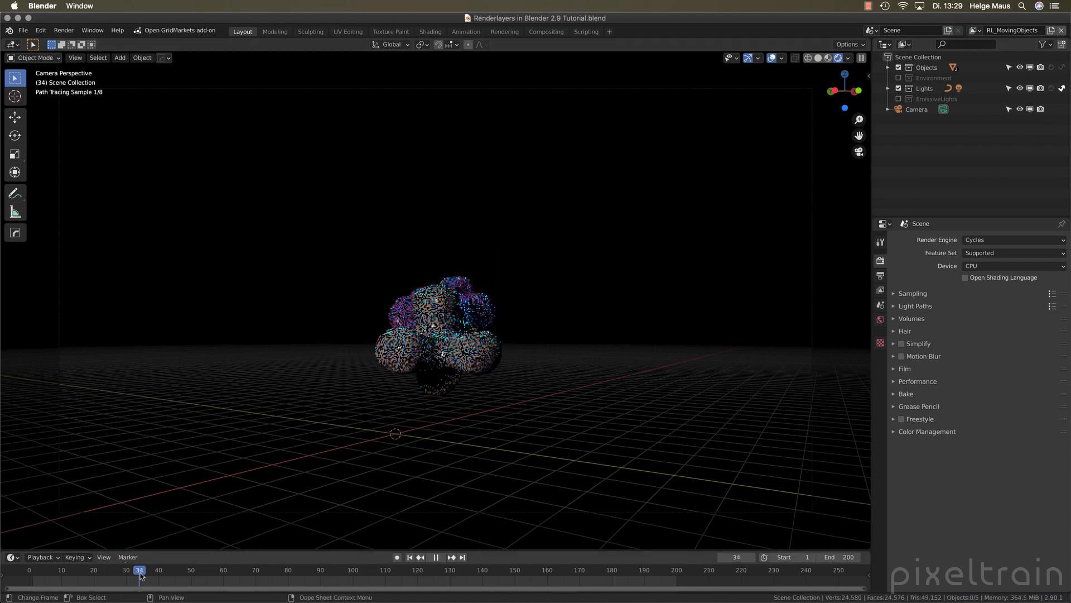
pyautogui.press('space')
pyautogui.moveTo(455, 439); pyautogui.dragTo(392, 423, button='middle')
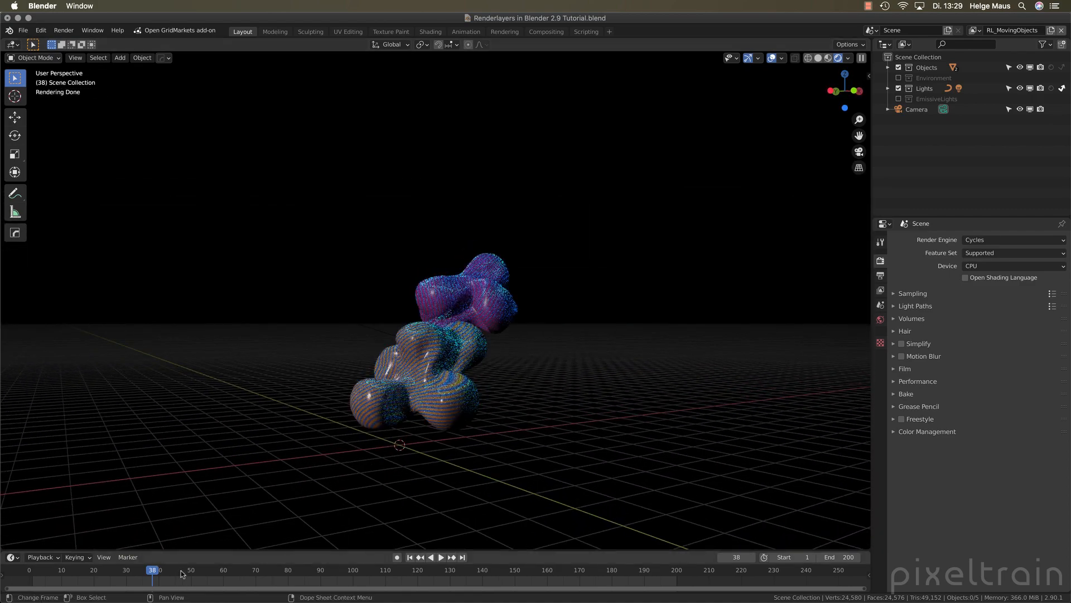
pyautogui.press('space')
pyautogui.press('space')
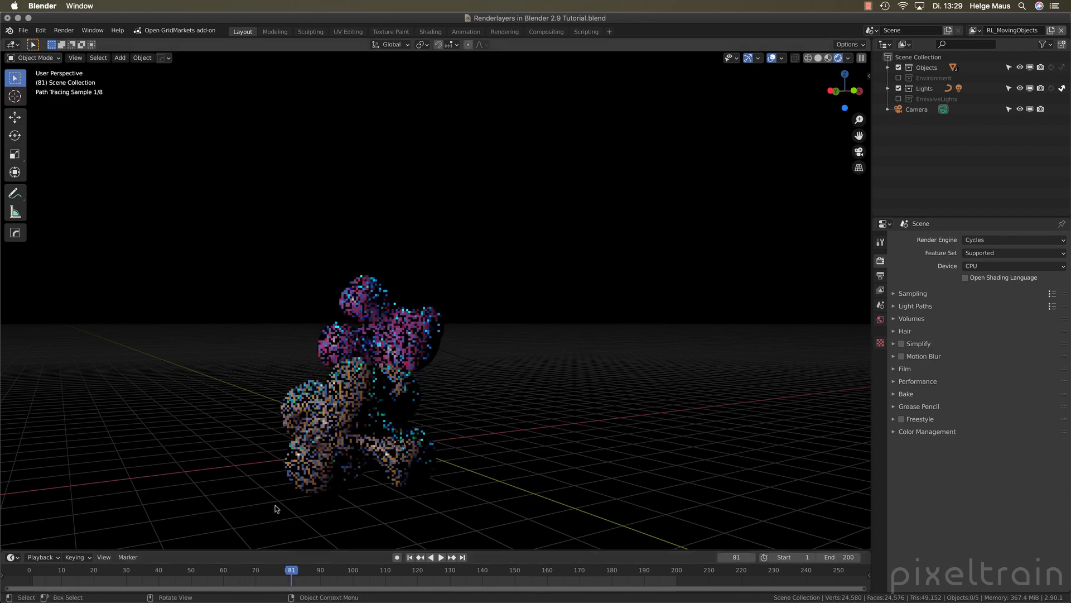
pyautogui.moveTo(275, 502); pyautogui.dragTo(359, 502, button='middle')
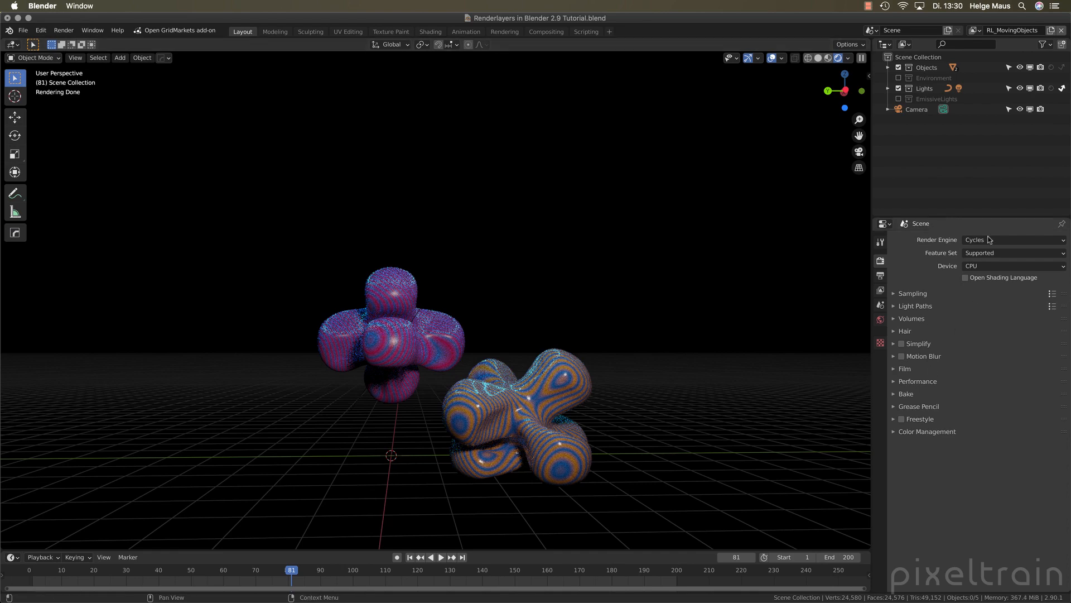
# Include the Environment collection in the RL_MovingObjects view layer and set it to Indirect Only
pyautogui.click(898, 78)
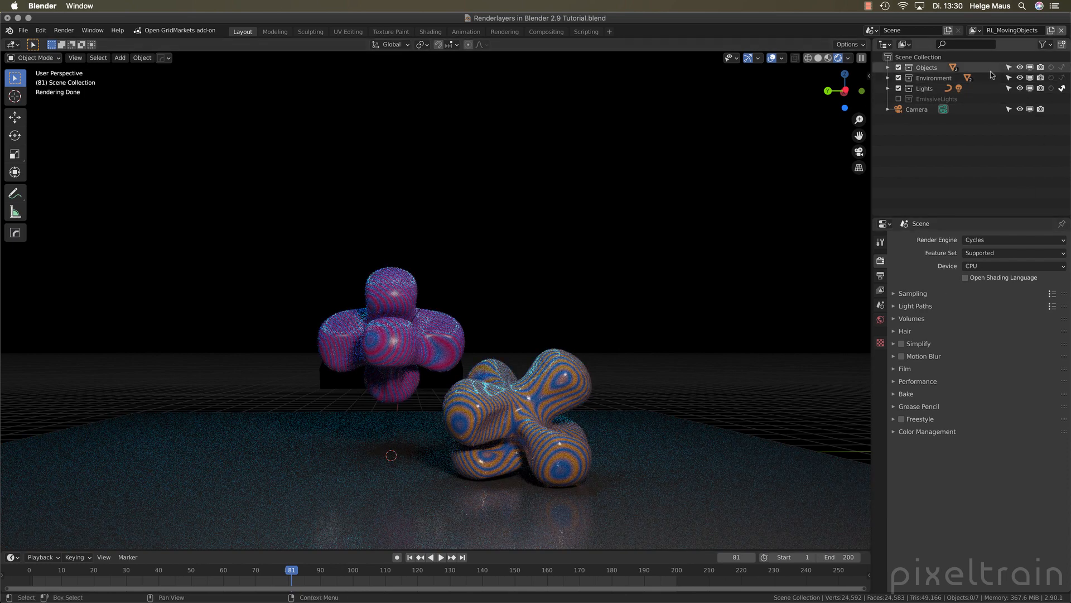
pyautogui.click(1063, 78)
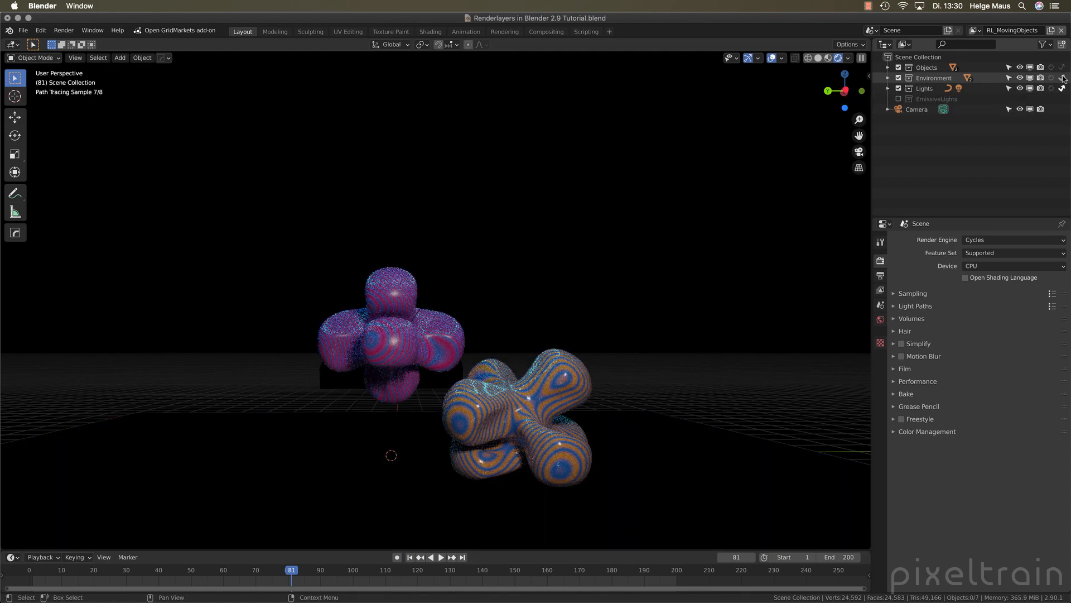
# Save the file and switch the viewport from rendered to Material Preview shading
pyautogui.moveTo(590, 448); pyautogui.dragTo(497, 430, button='middle')
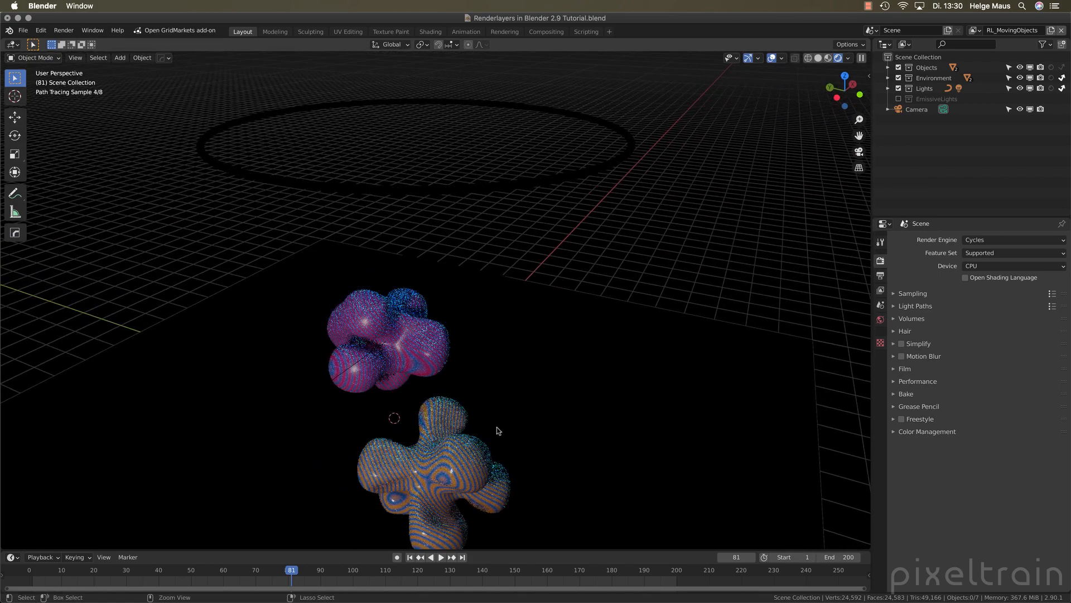
pyautogui.press('super+s')
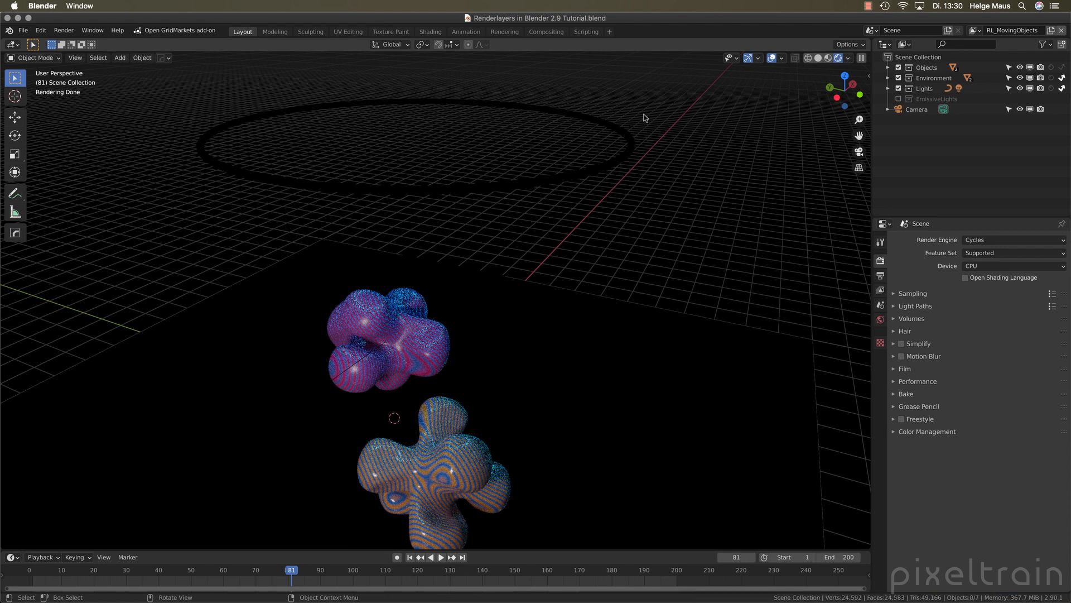
pyautogui.click(828, 57)
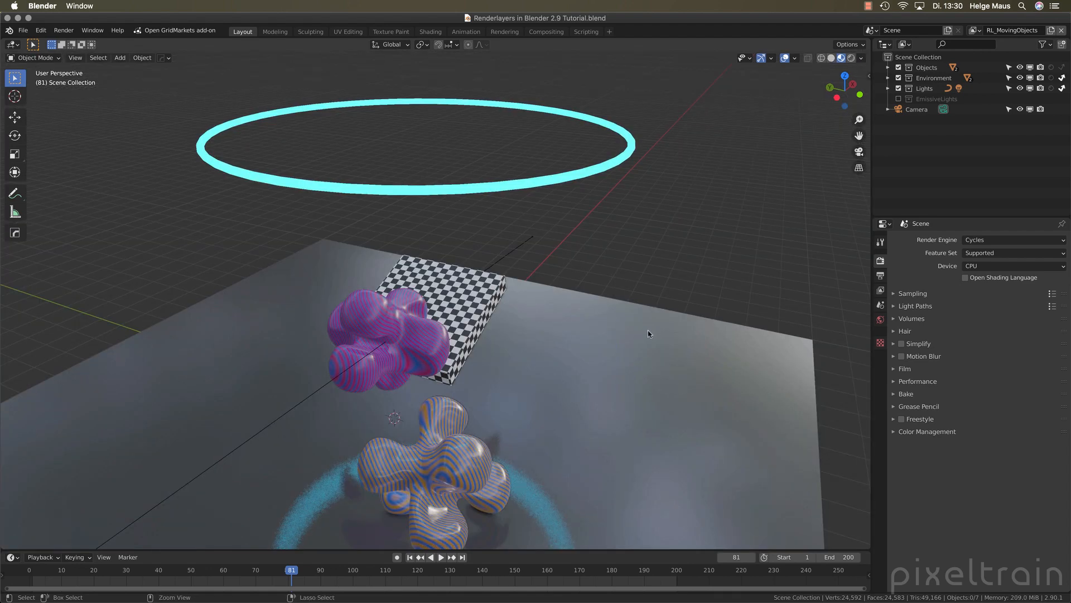
pyautogui.press('super+s')
pyautogui.moveTo(621, 349); pyautogui.dragTo(554, 303, button='middle')
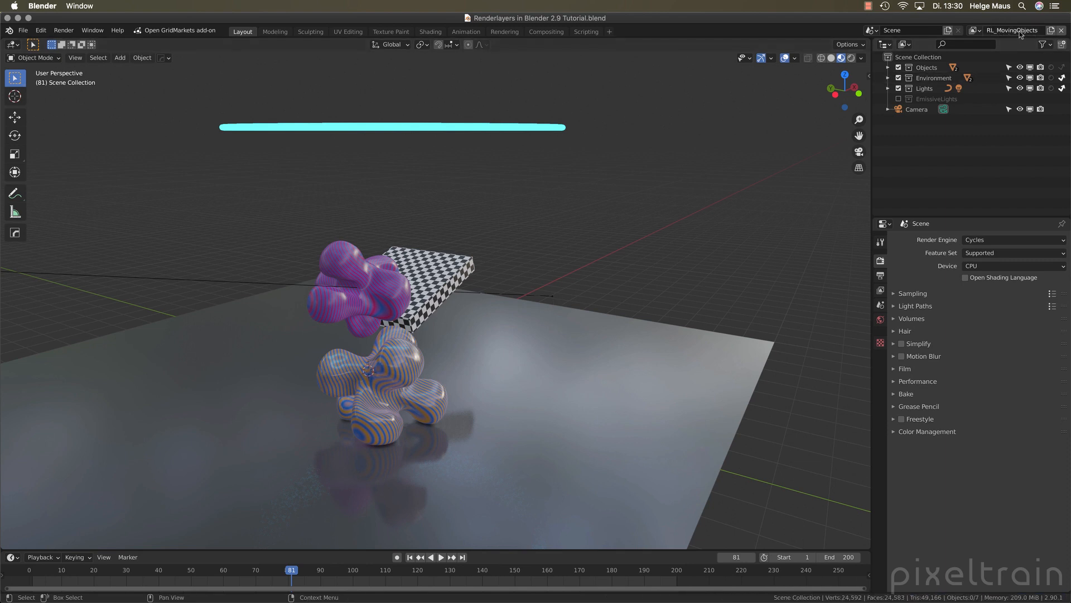
# Turn off Use Nodes in the Compositing workspace and return to the Layout workspace
pyautogui.click(975, 30)
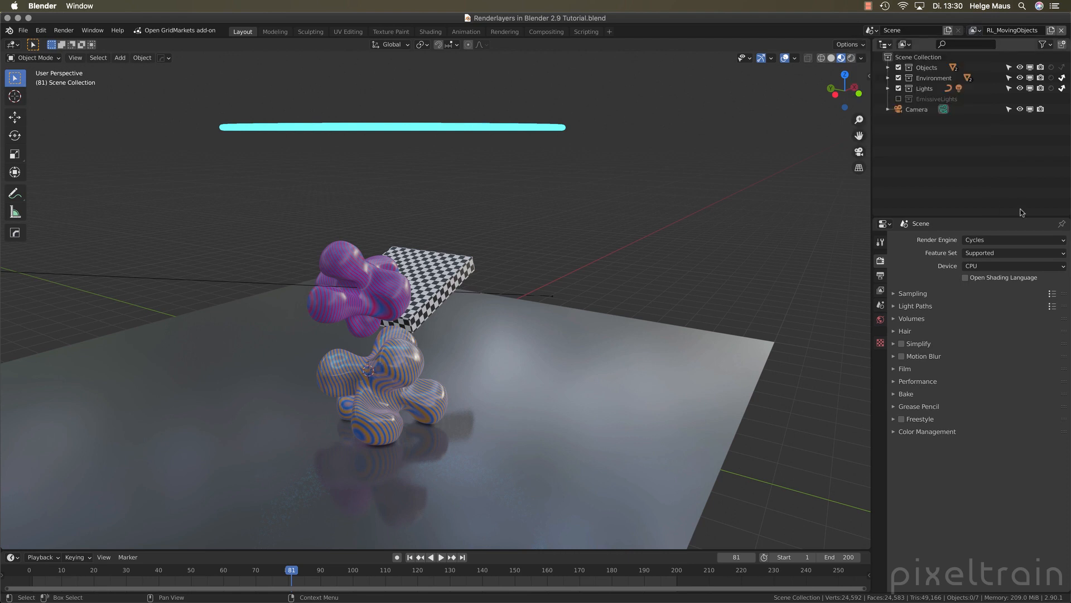
pyautogui.click(63, 30)
pyautogui.click(546, 32)
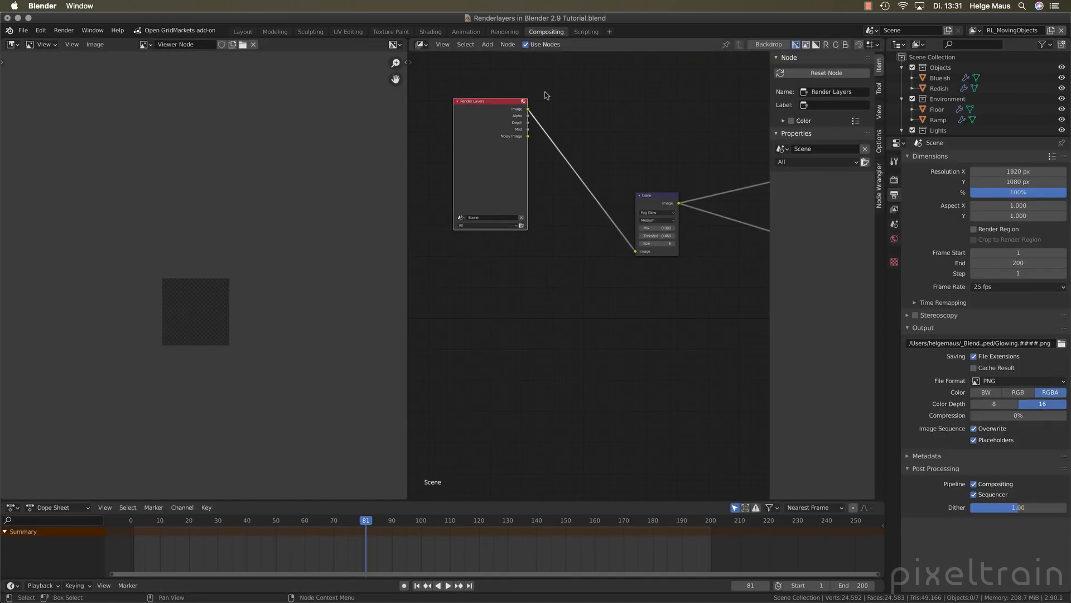
pyautogui.click(526, 45)
pyautogui.click(243, 31)
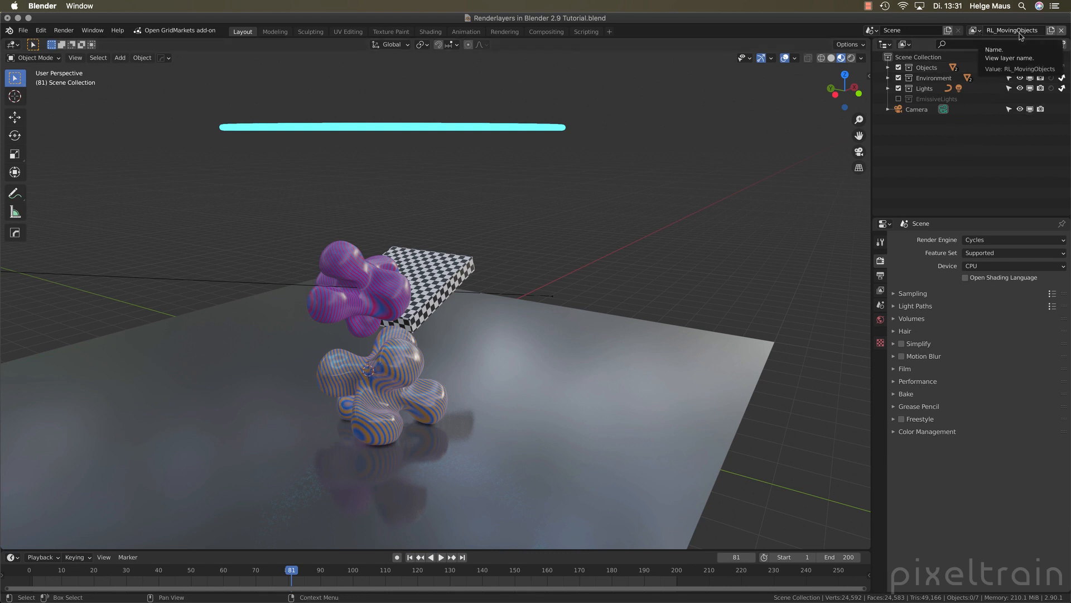
# Enable Render Single Layer in the view layer properties of RL_MovingObjects and save the file
pyautogui.click(880, 291)
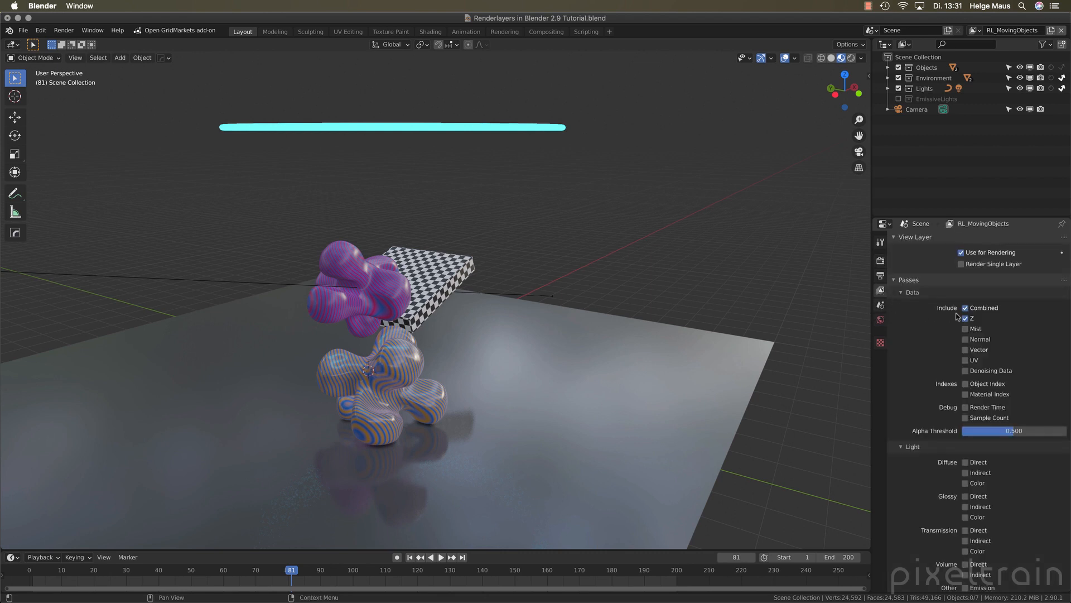
pyautogui.click(990, 266)
pyautogui.press('super+s')
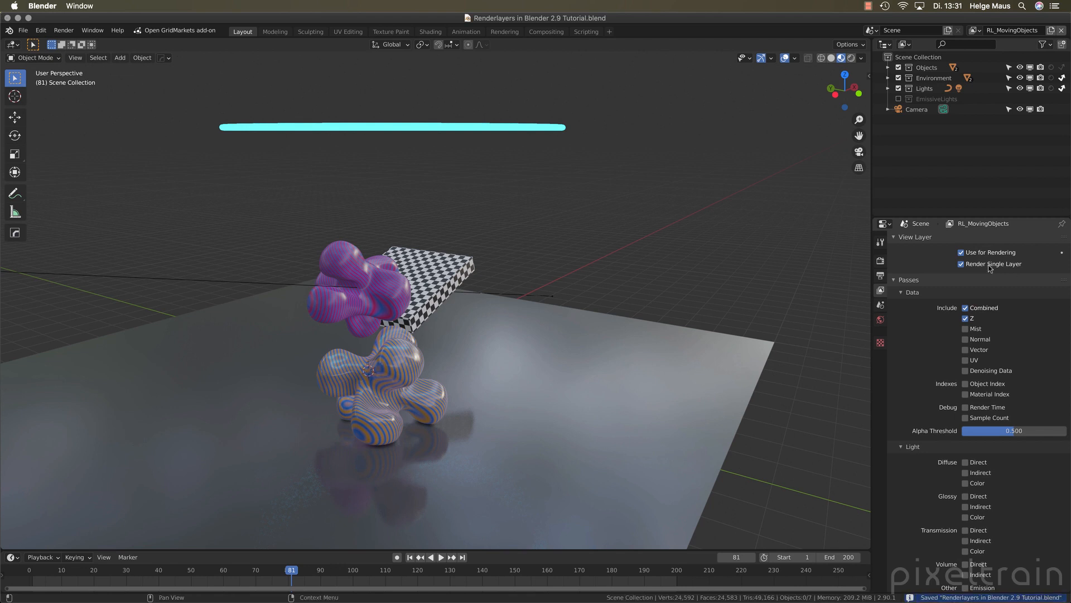
# Test-render frame 81 of the RL_MovingObjects view layer, examine the image and close the render result
pyautogui.click(64, 30)
pyautogui.click(64, 41)
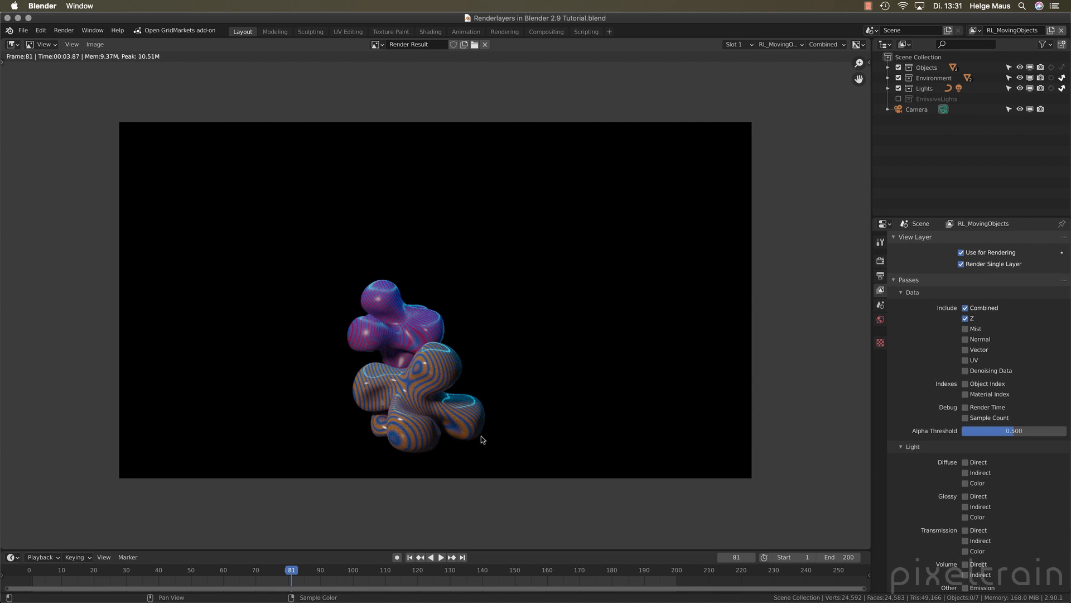
pyautogui.press('Escape')
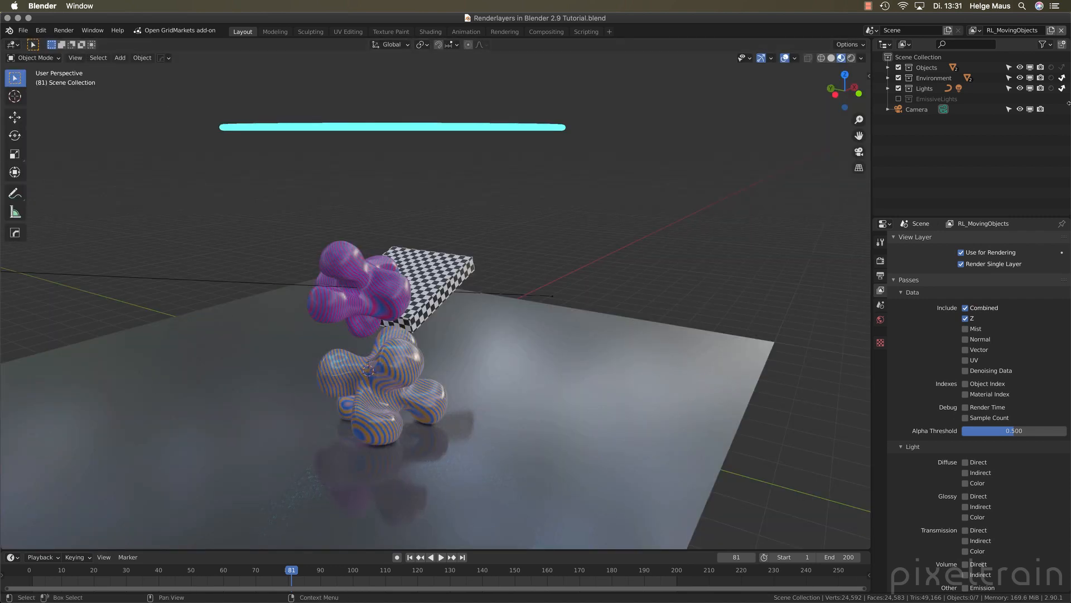
# Add a new view layer and name it RL_Environment
pyautogui.click(1051, 30)
pyautogui.click(999, 51)
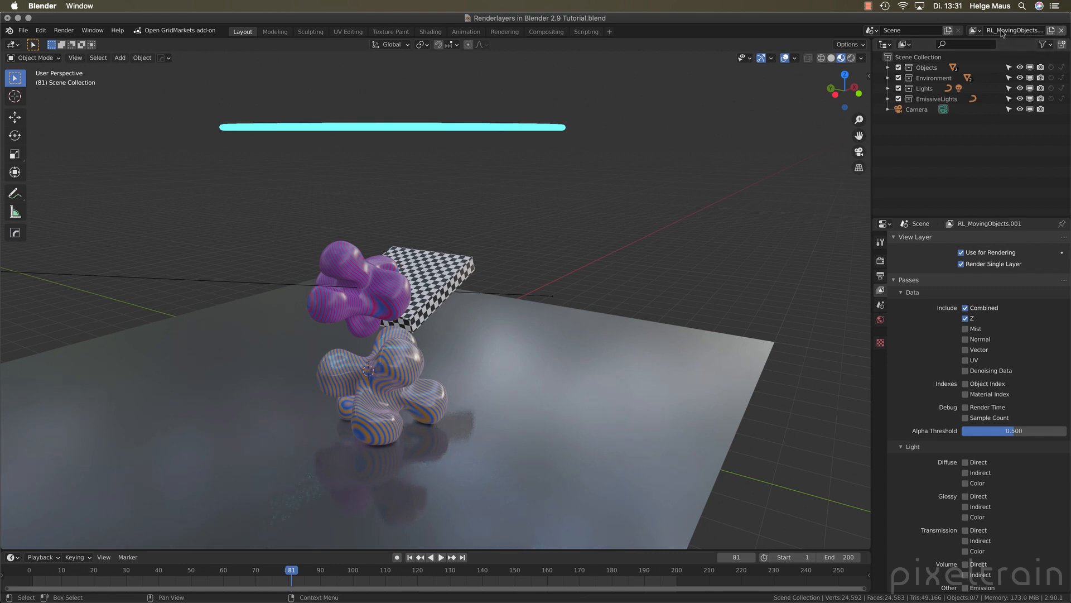
pyautogui.doubleClick(1004, 31)
pyautogui.moveTo(990, 30); pyautogui.dragTo(1063, 30)
pyautogui.press('BackSpace')
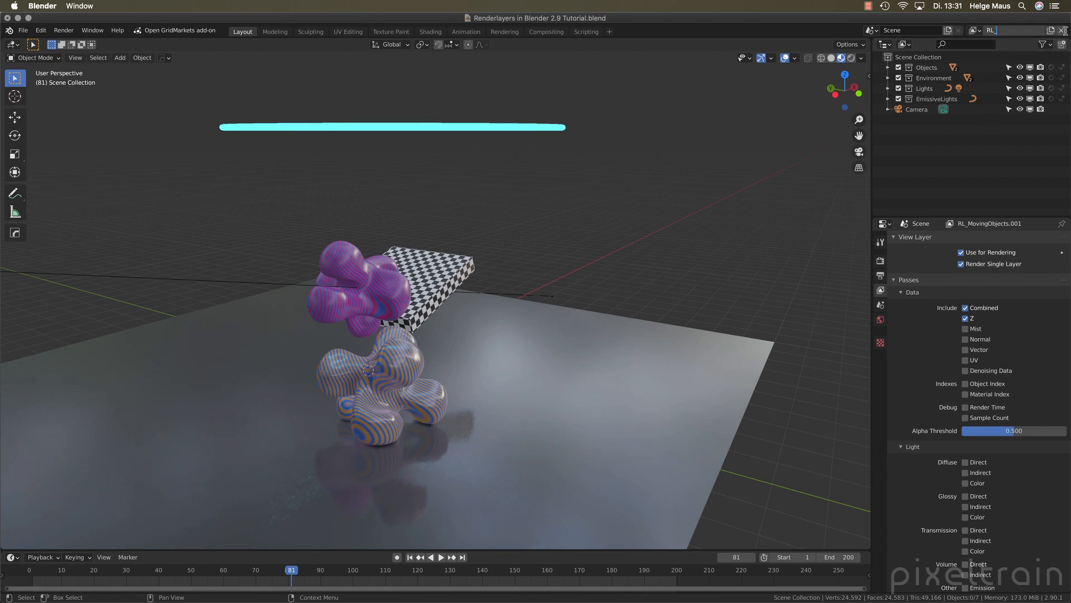
pyautogui.write('Environment')
pyautogui.press('Return')
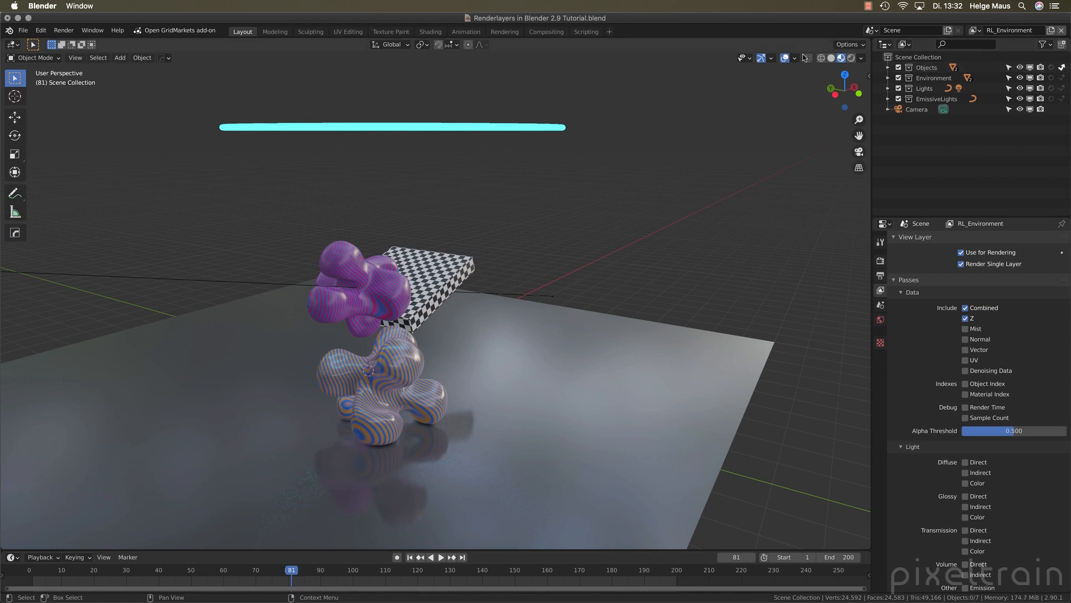
# In rendered shading, exclude the EmissiveLights collection from RL_Environment, set Lights to Indirect Only and save the file
pyautogui.click(852, 59)
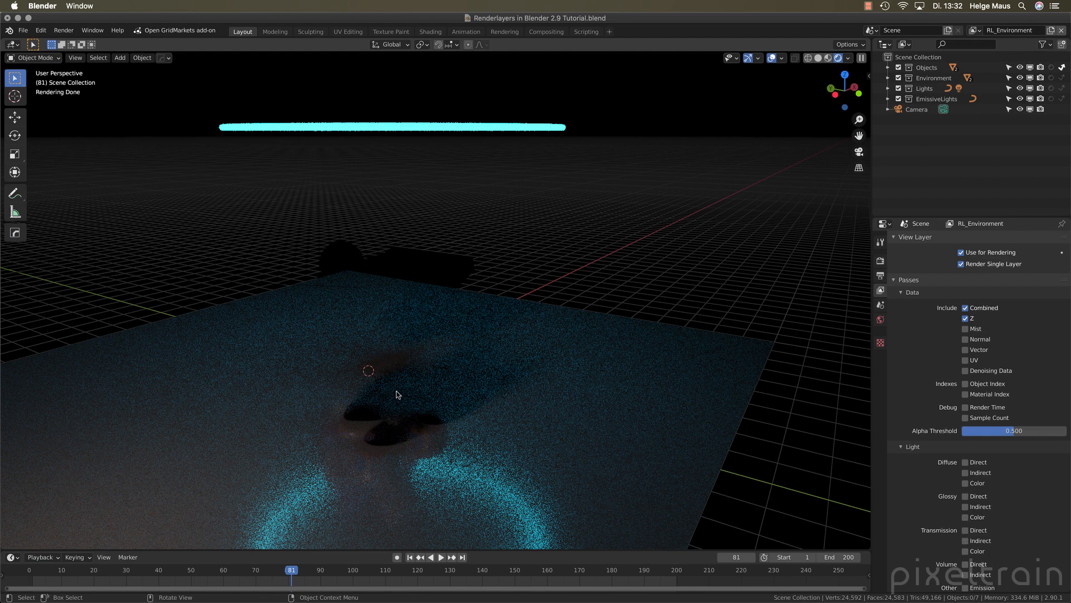
pyautogui.click(911, 101)
pyautogui.press('e')
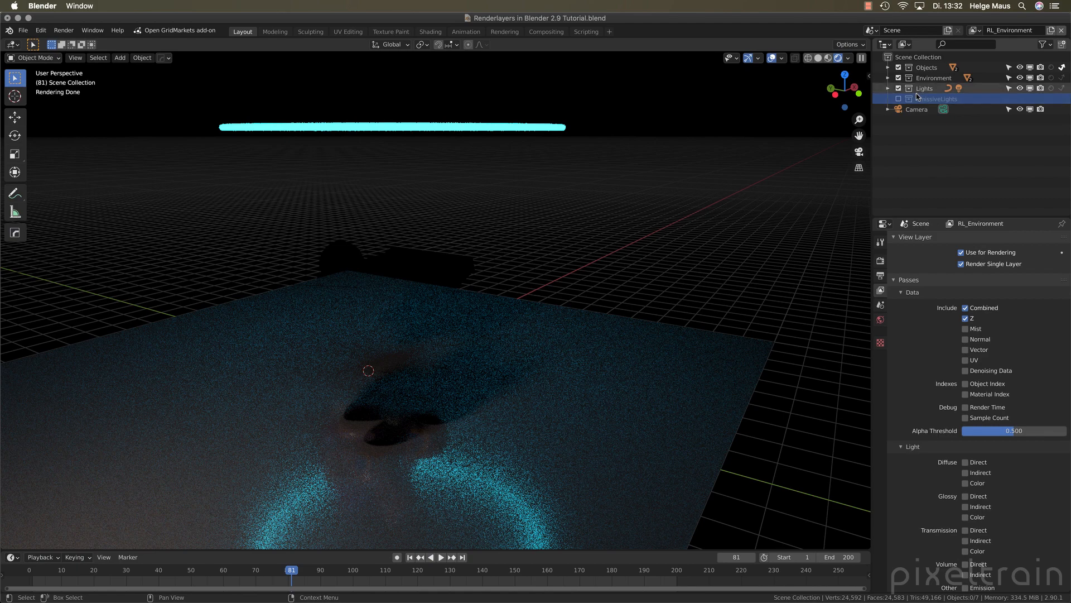
pyautogui.click(1062, 89)
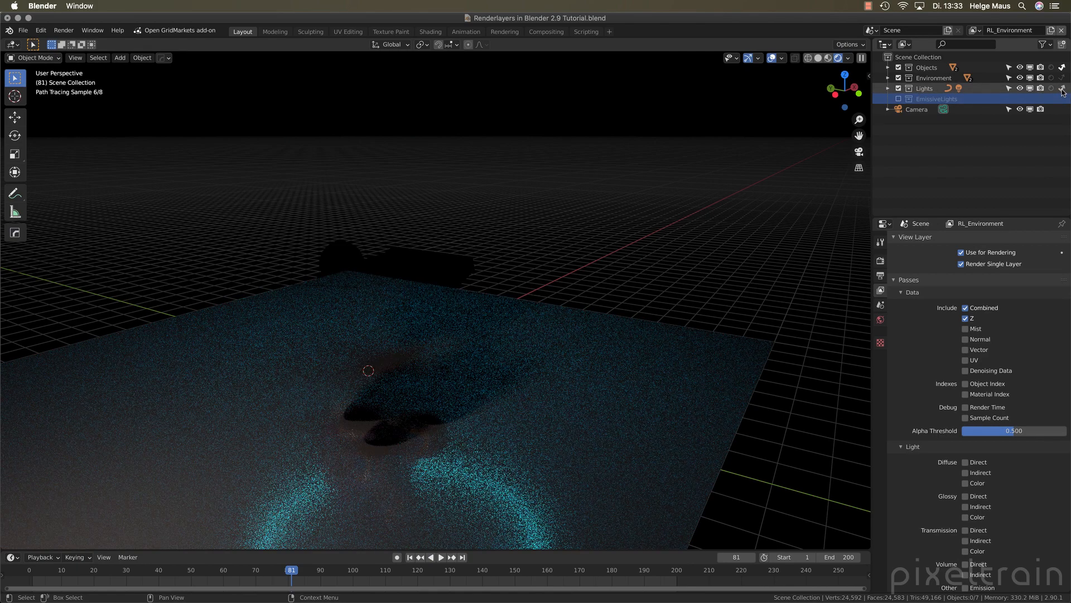
pyautogui.press('super+s')
pyautogui.moveTo(496, 404); pyautogui.dragTo(422, 420, button='middle')
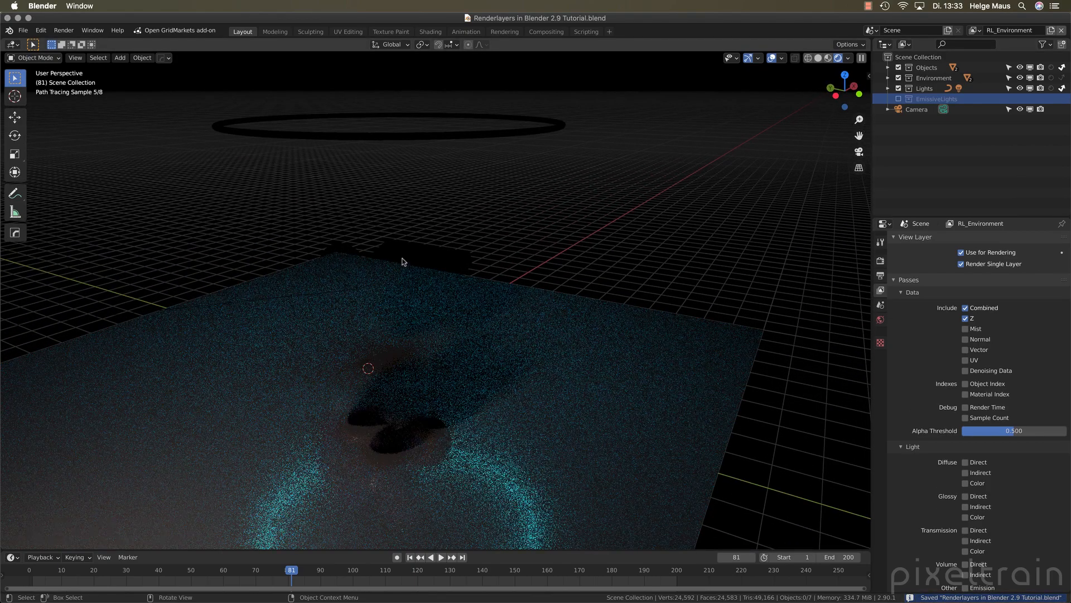
# Return the viewport to Material Preview shading, save the file and test-render frame 81 of RL_Environment
pyautogui.click(828, 58)
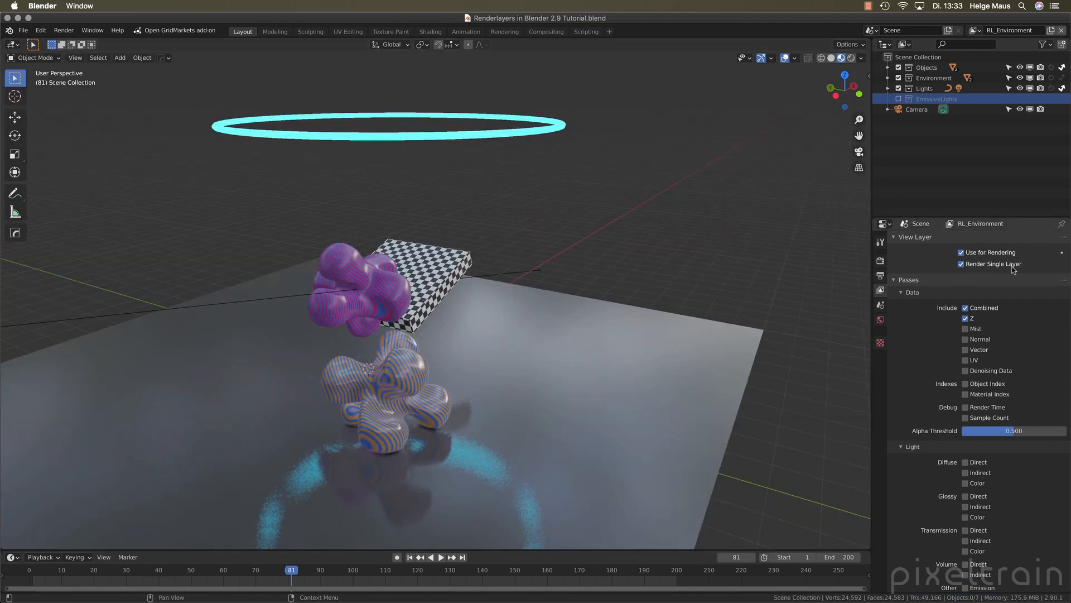
pyautogui.press('super+s')
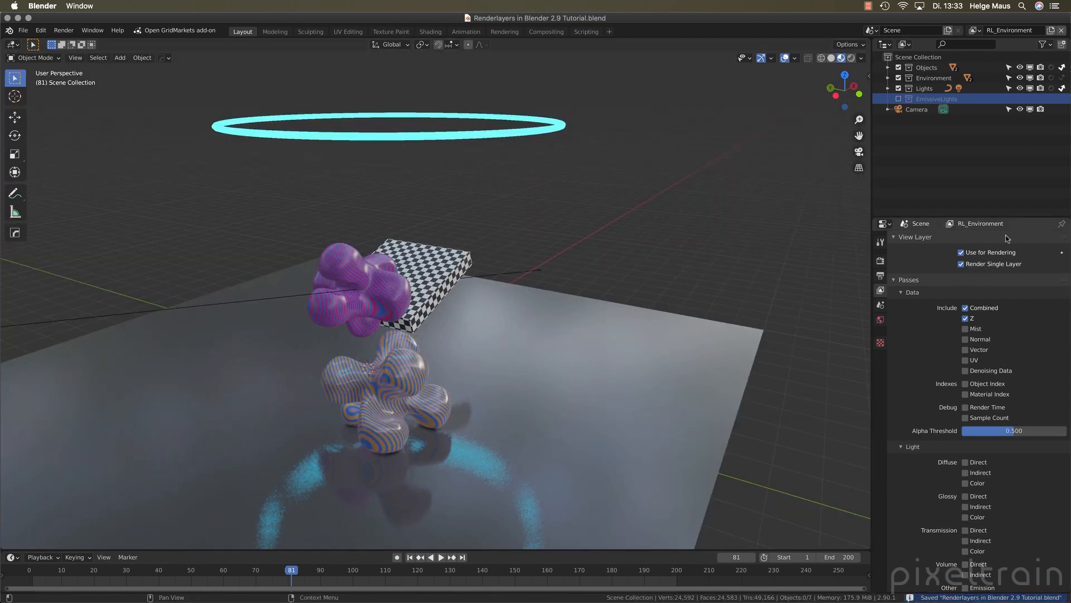
pyautogui.click(64, 30)
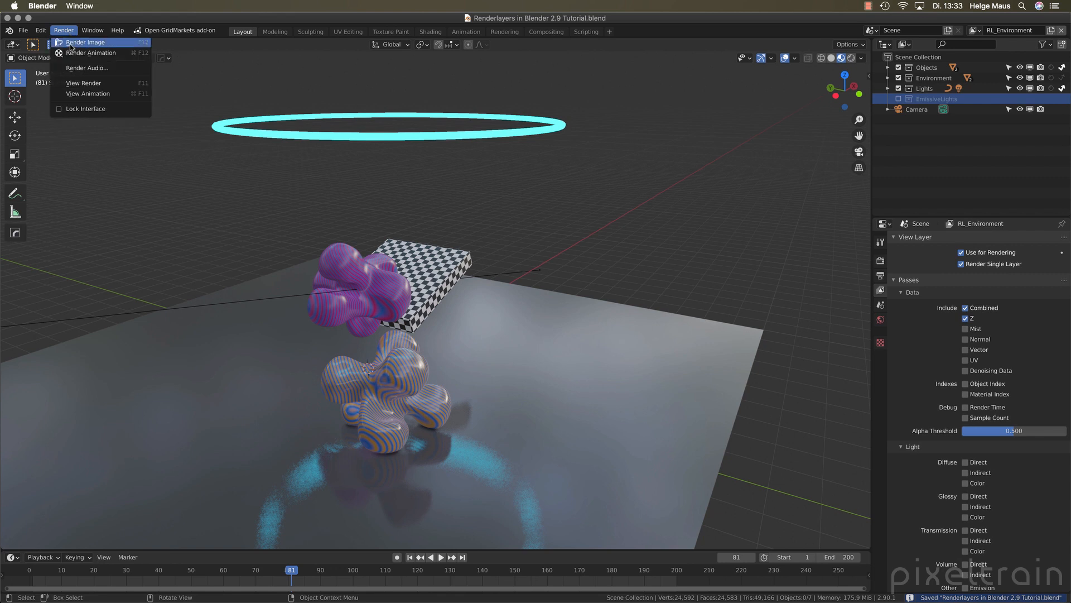
pyautogui.click(78, 40)
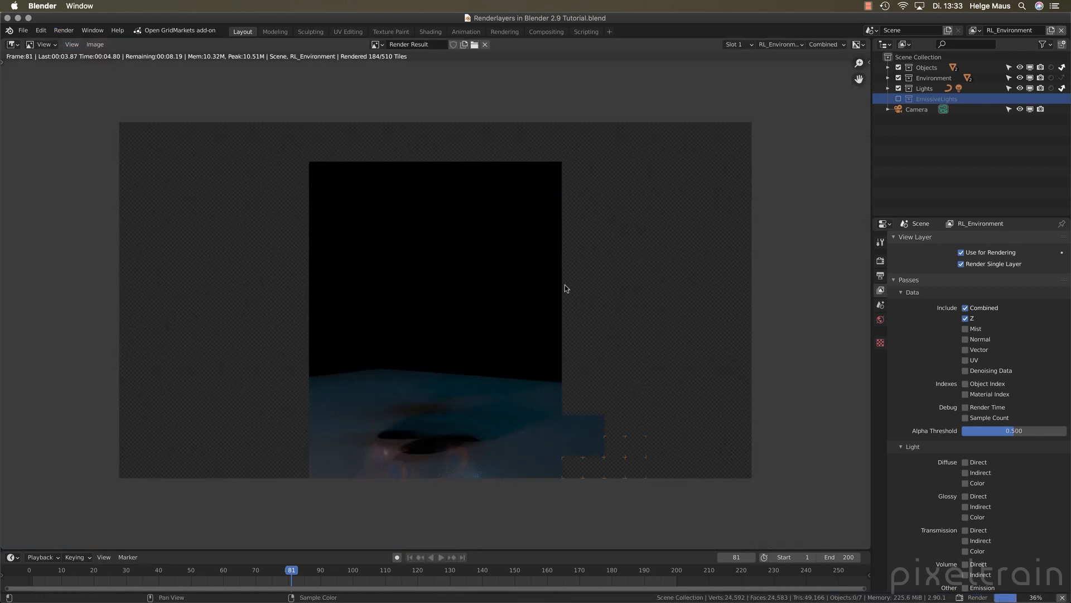
pyautogui.press('Escape')
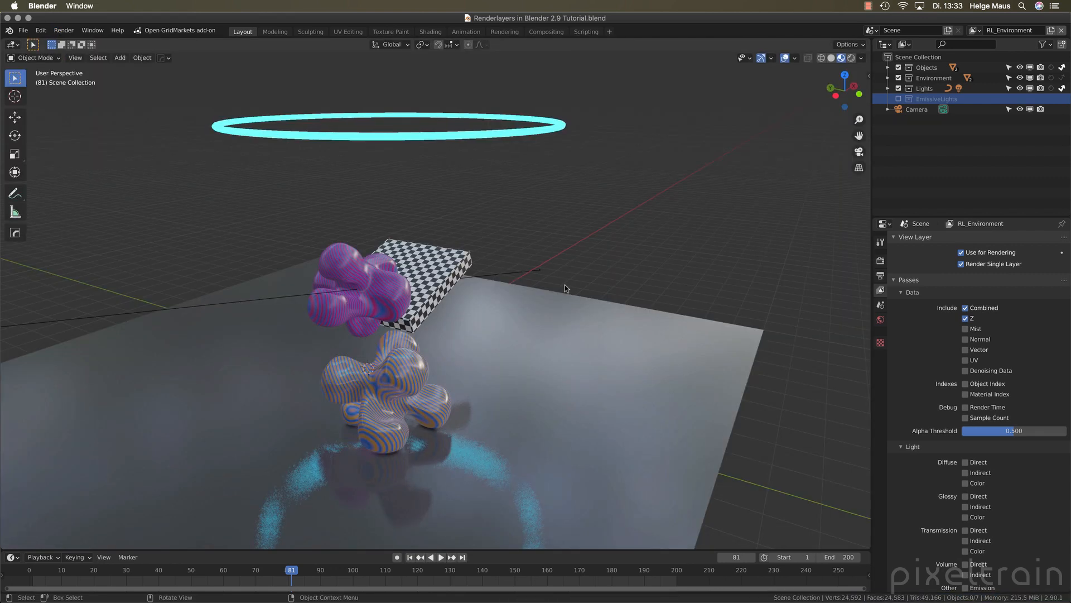
# Expand the Environment collection, then test-render RL_Environment through the camera at frame 26
pyautogui.click(888, 78)
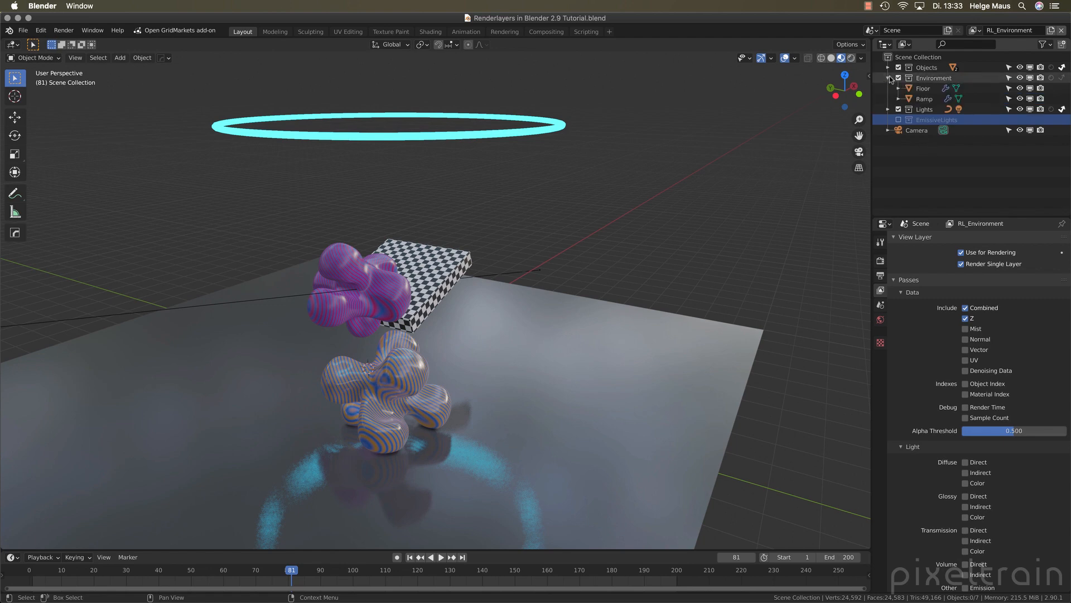
pyautogui.moveTo(487, 380); pyautogui.dragTo(538, 366, button='middle')
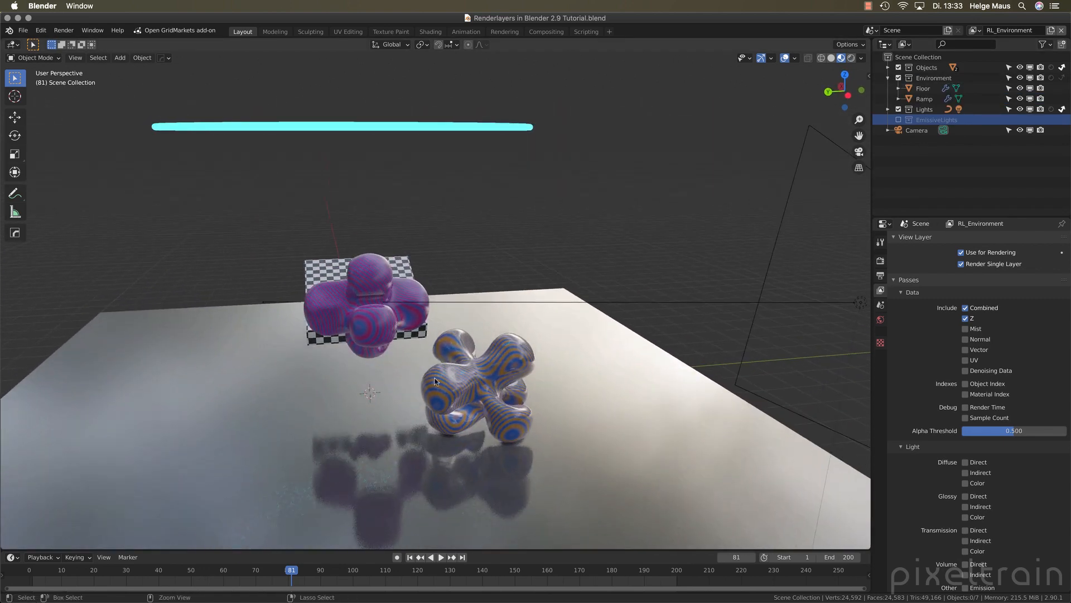
pyautogui.press('super+s')
pyautogui.press('KP_0')
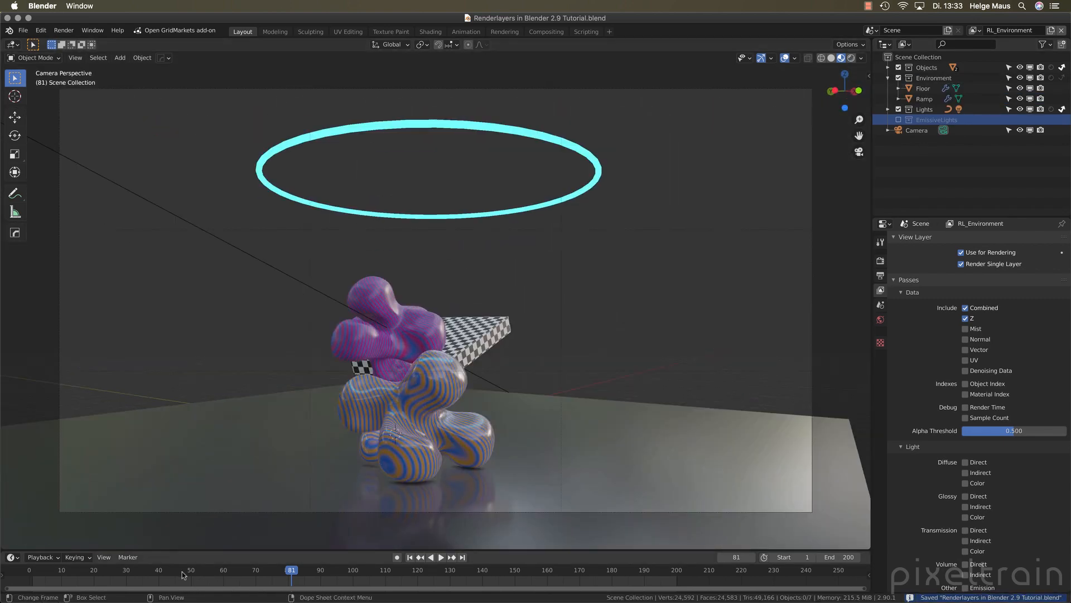
pyautogui.moveTo(183, 575); pyautogui.dragTo(115, 577)
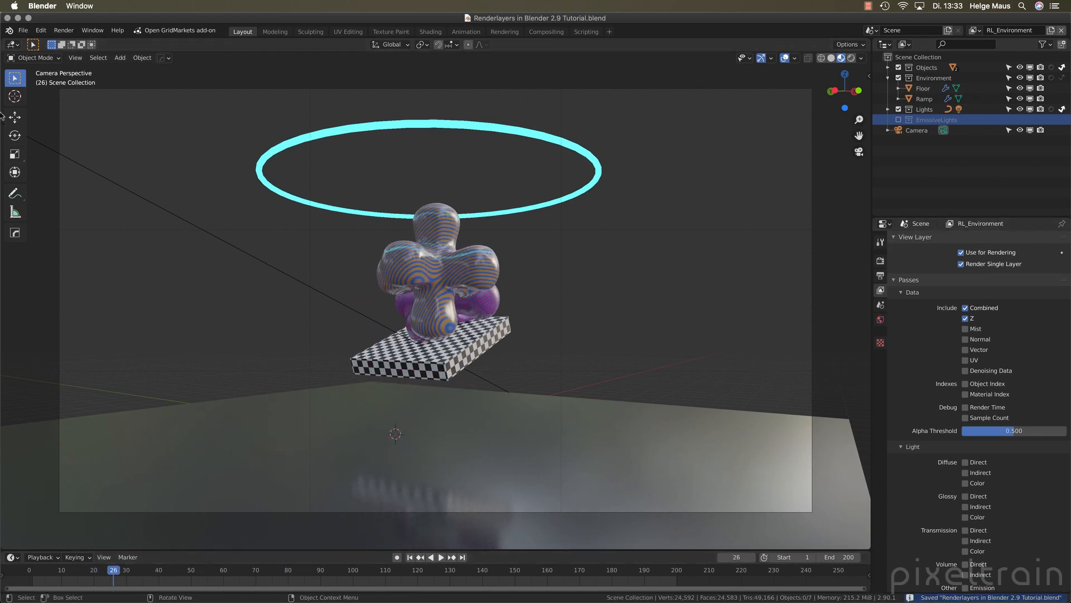
pyautogui.click(63, 31)
pyautogui.click(78, 42)
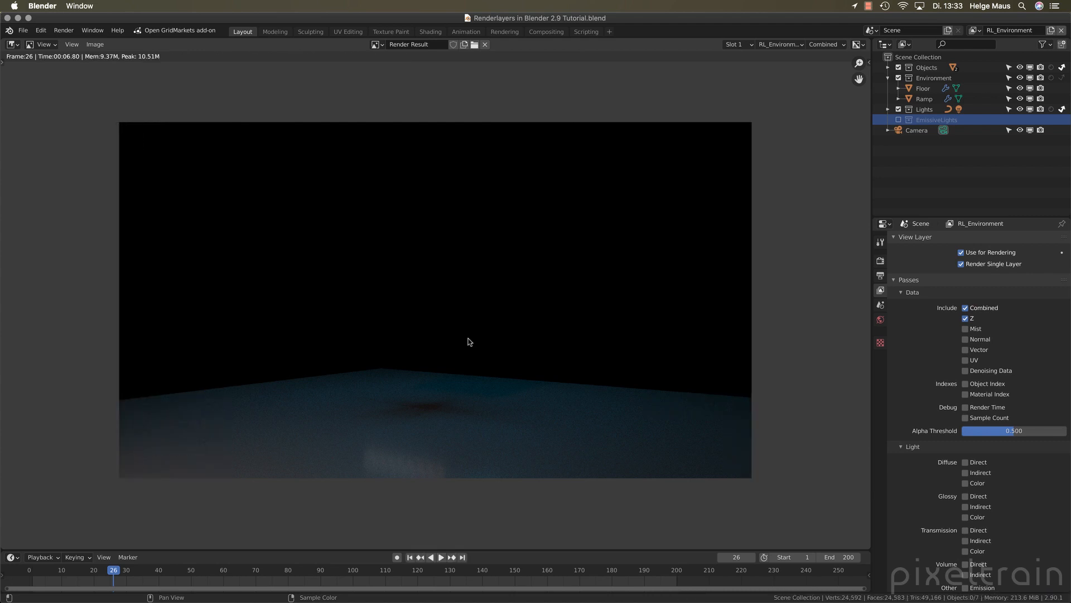
pyautogui.press('Escape')
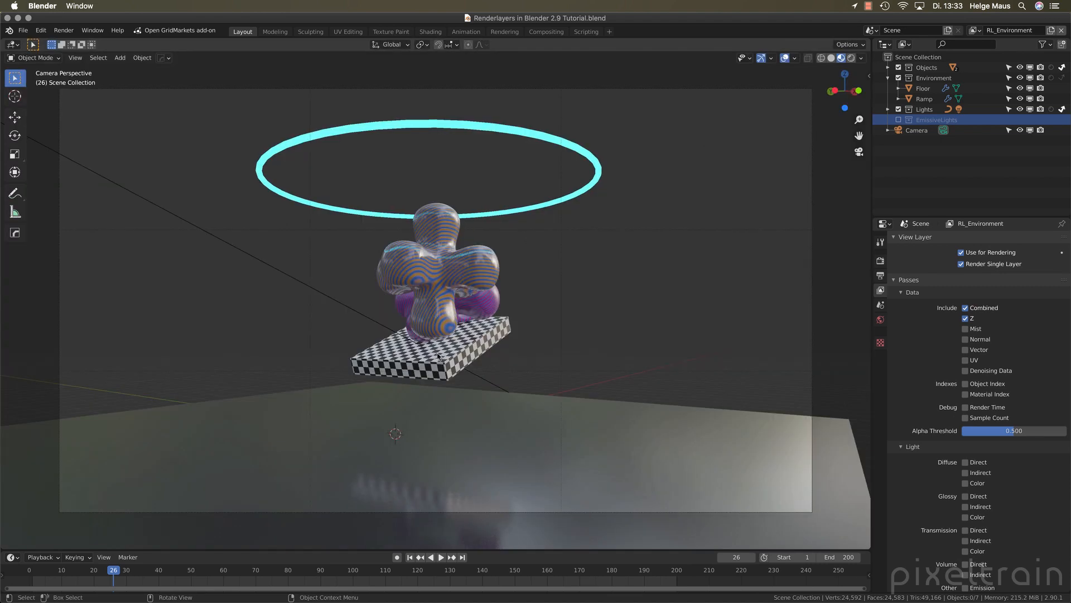
# Enable Camera ray visibility for the Ramp object and save the file
pyautogui.click(911, 100)
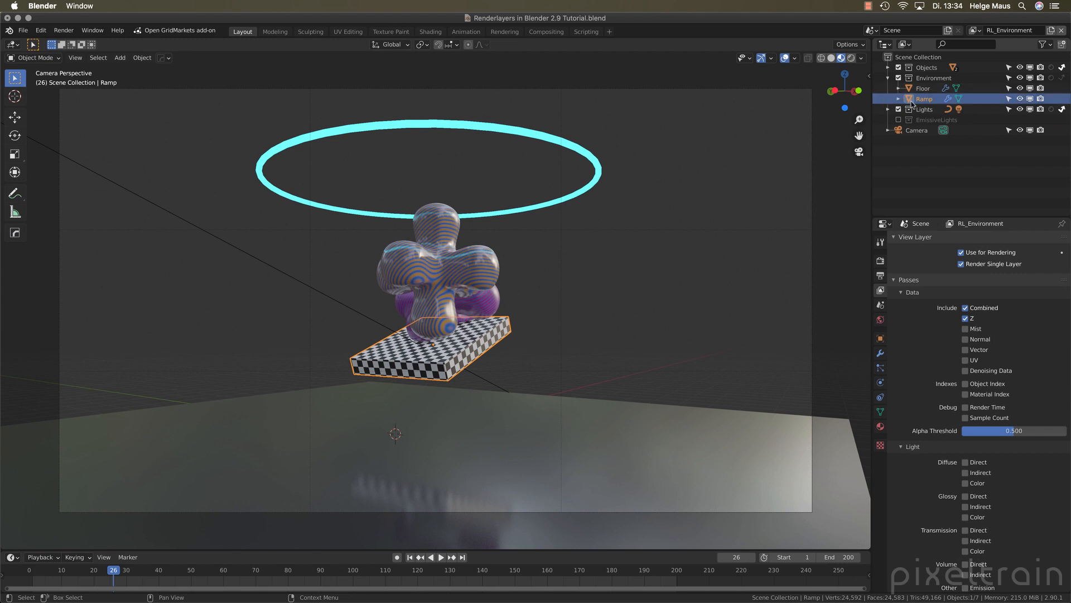
pyautogui.click(881, 339)
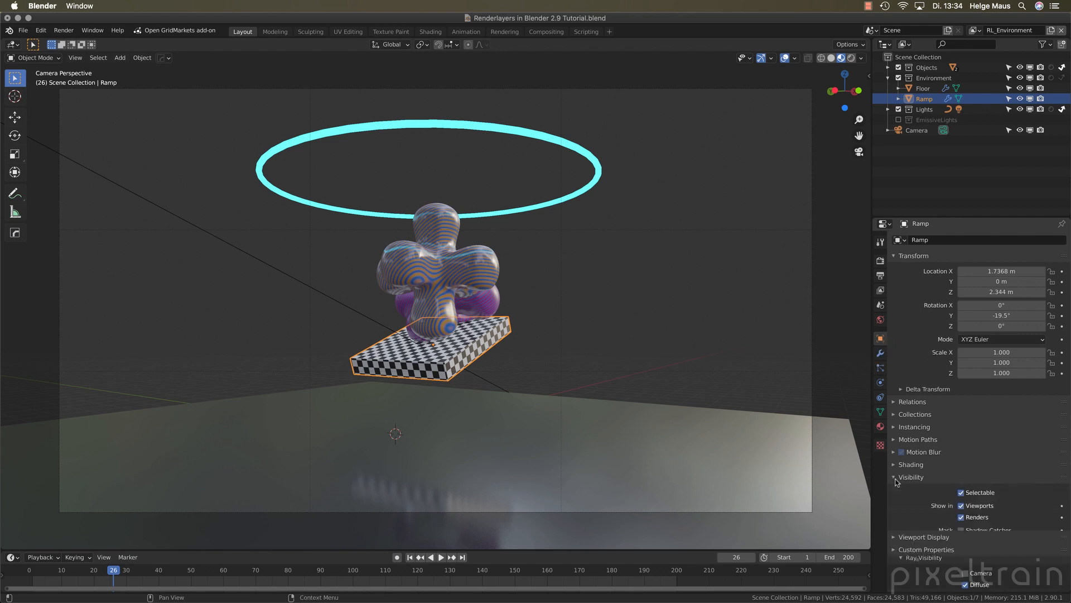
pyautogui.scroll(-1, 923, 530)
pyautogui.scroll(-5, 923, 530)
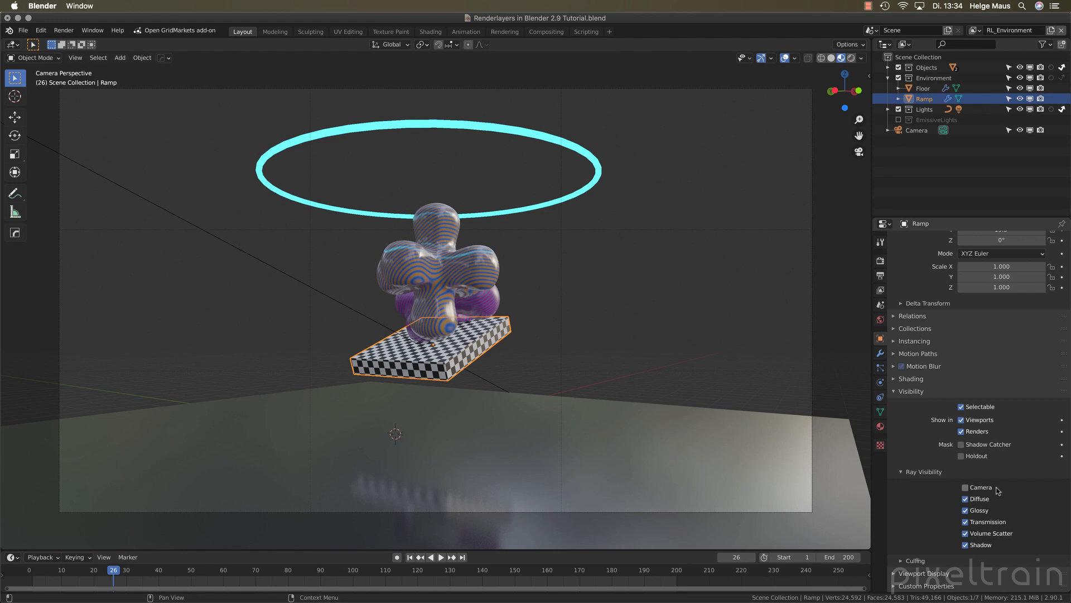
pyautogui.click(965, 489)
pyautogui.click(896, 392)
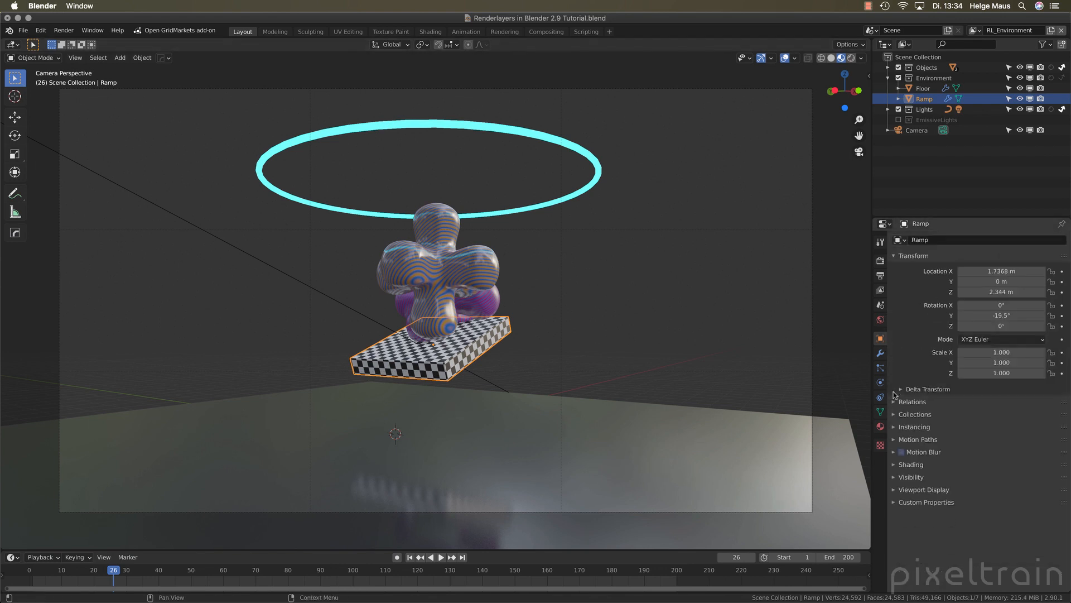
pyautogui.hotkey('ctrl', 's')
# Render frame 26 of RL_Environment again with the ramp, then move the timeline to frame 67
pyautogui.click(64, 30)
pyautogui.click(75, 42)
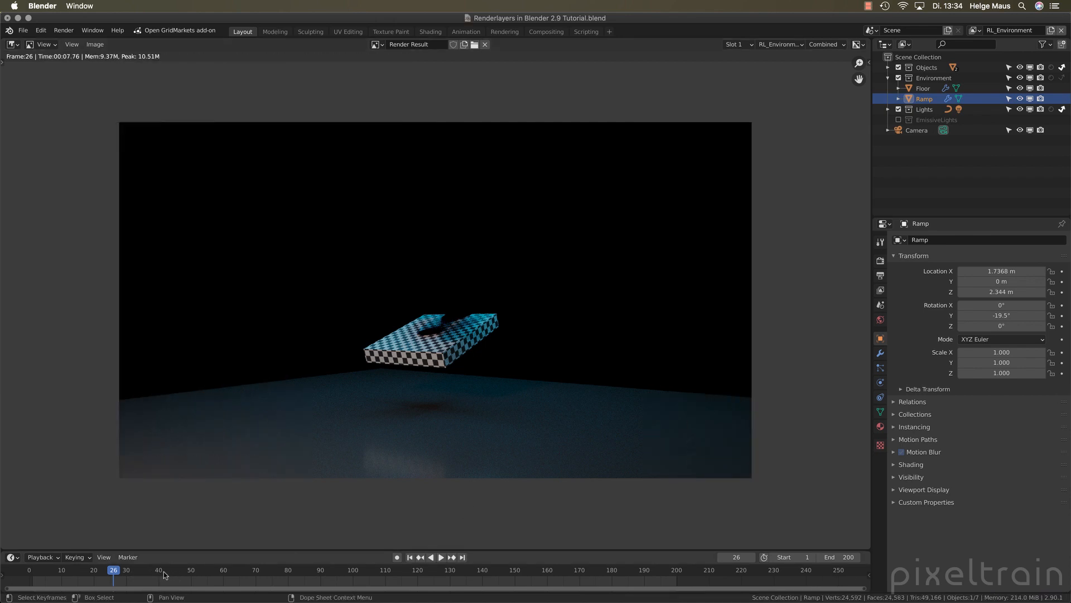
pyautogui.moveTo(161, 571); pyautogui.dragTo(246, 572)
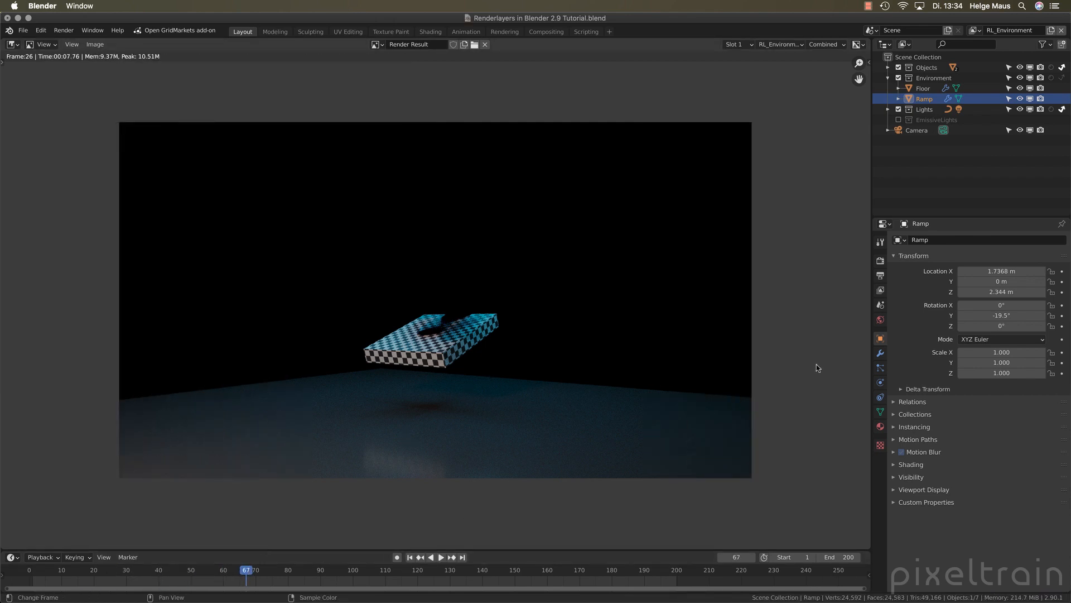
# Close the render result and collapse the Environment collection in the outliner
pyautogui.press('Escape')
pyautogui.click(888, 78)
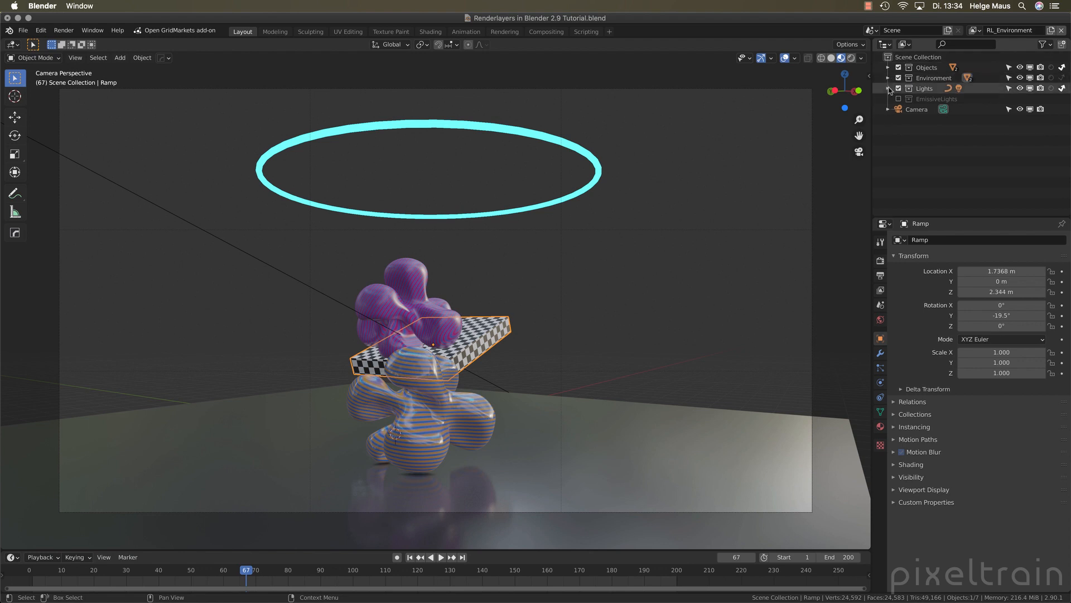
pyautogui.click(887, 88)
pyautogui.click(887, 88)
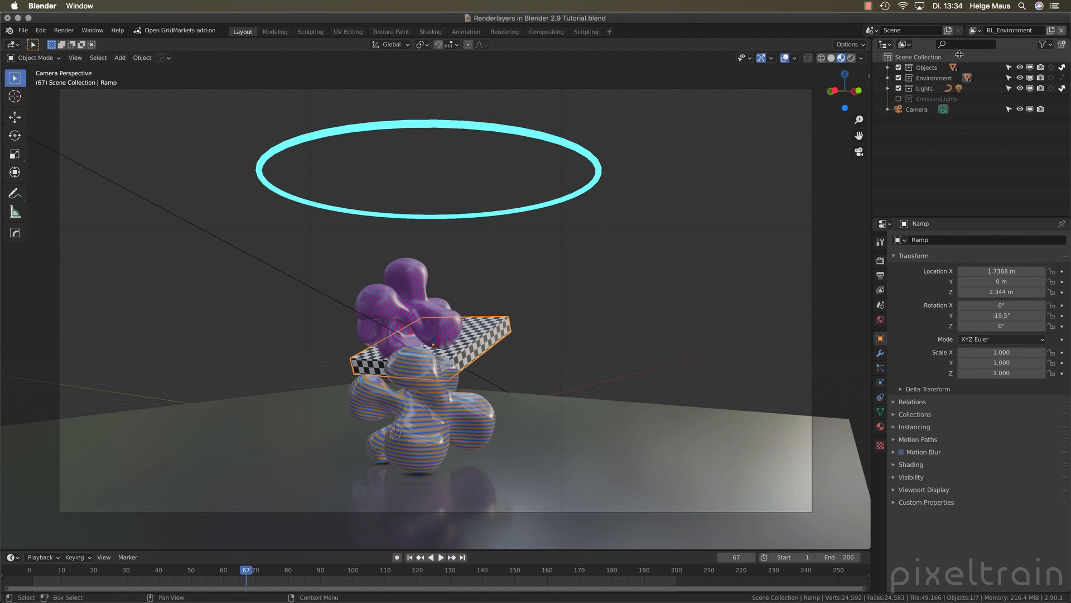
# Add a new empty-settings view layer and name it RL_EmissiveLight
pyautogui.click(1051, 30)
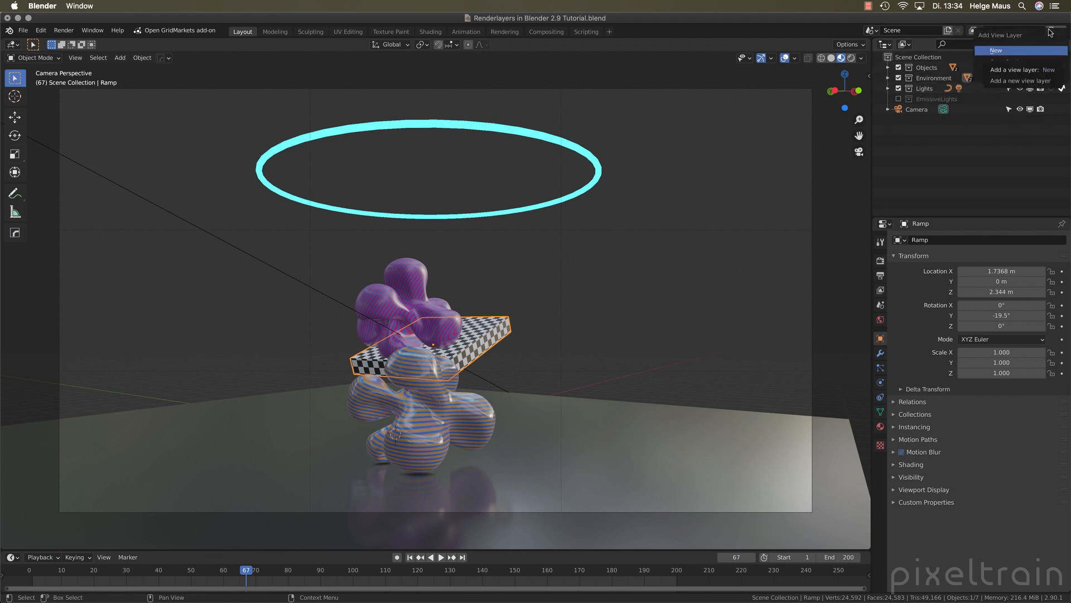
pyautogui.click(997, 51)
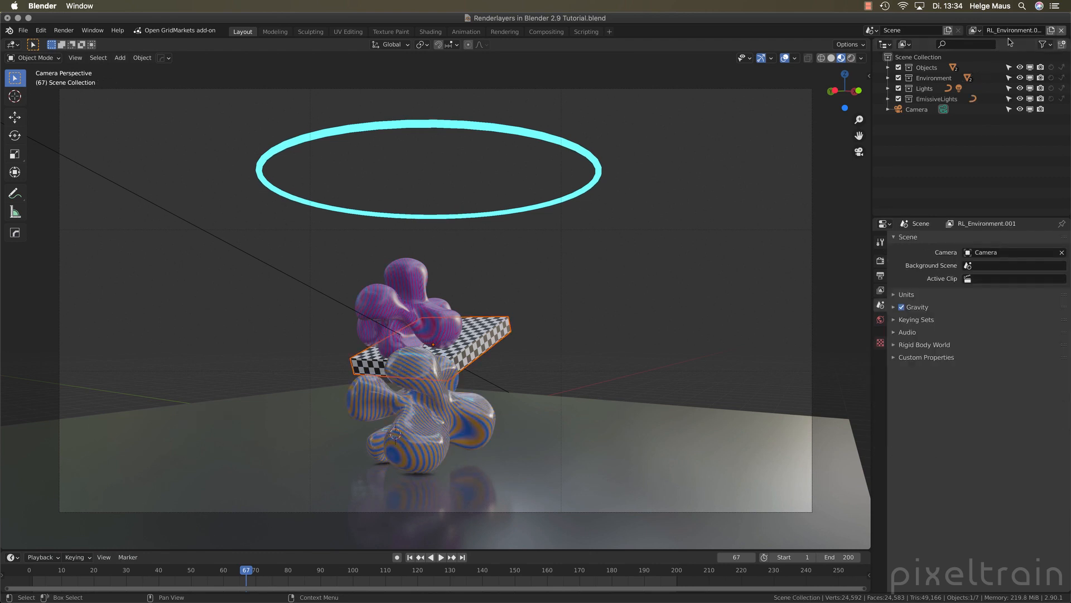
pyautogui.click(1004, 32)
pyautogui.hotkey('ctrl', 'a')
pyautogui.write('RL_E')
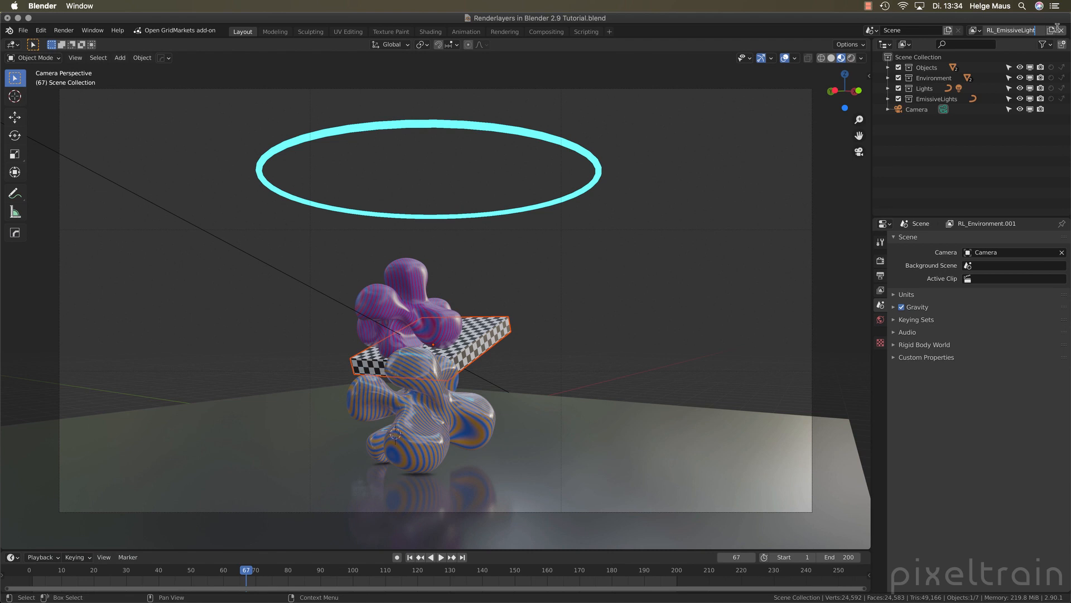
pyautogui.write('missiveLight')
pyautogui.press('Return')
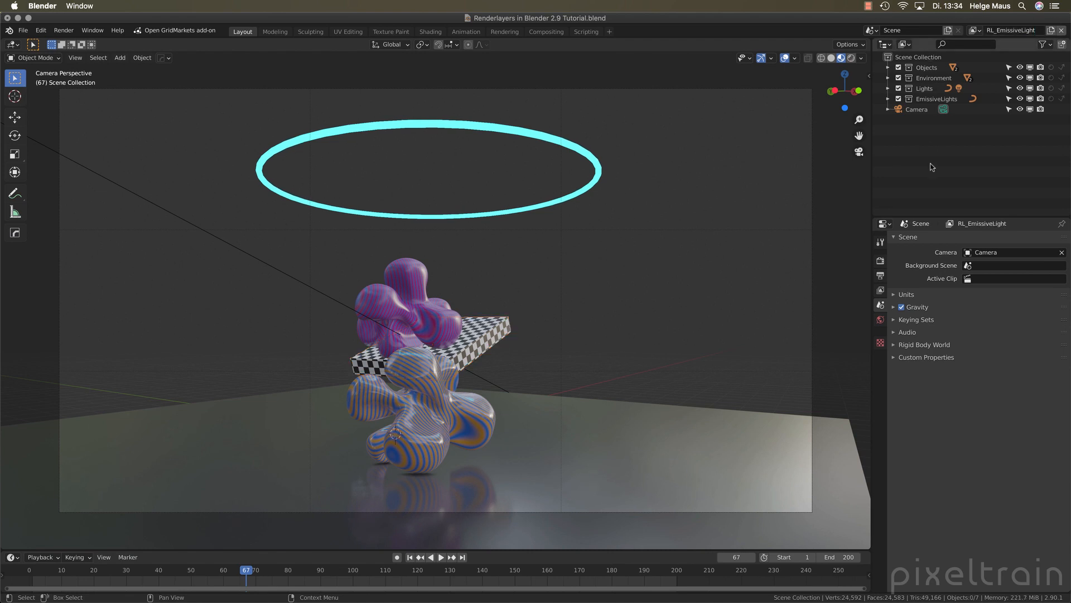
# Exclude the Lights collection from RL_EmissiveLight, preview the scene in Rendered shading and save the file
pyautogui.click(924, 89)
pyautogui.press('e')
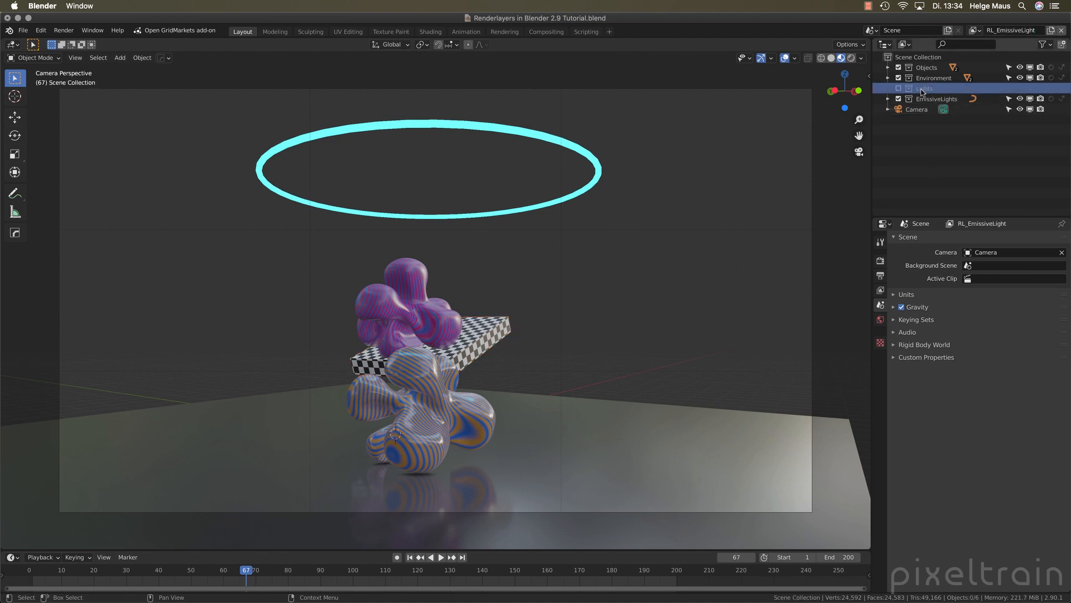
pyautogui.click(888, 99)
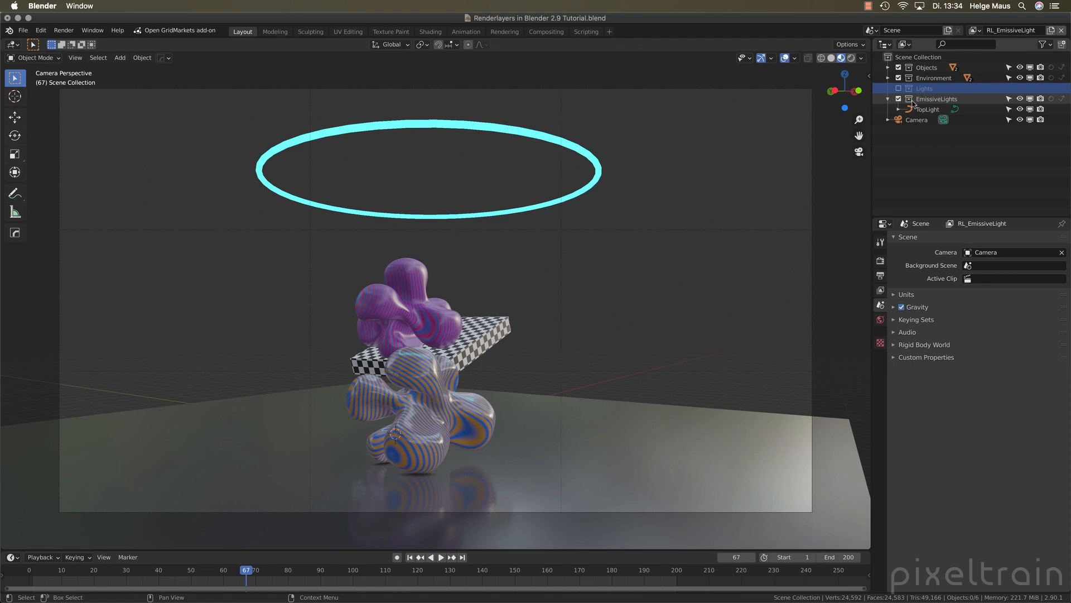
pyautogui.click(851, 58)
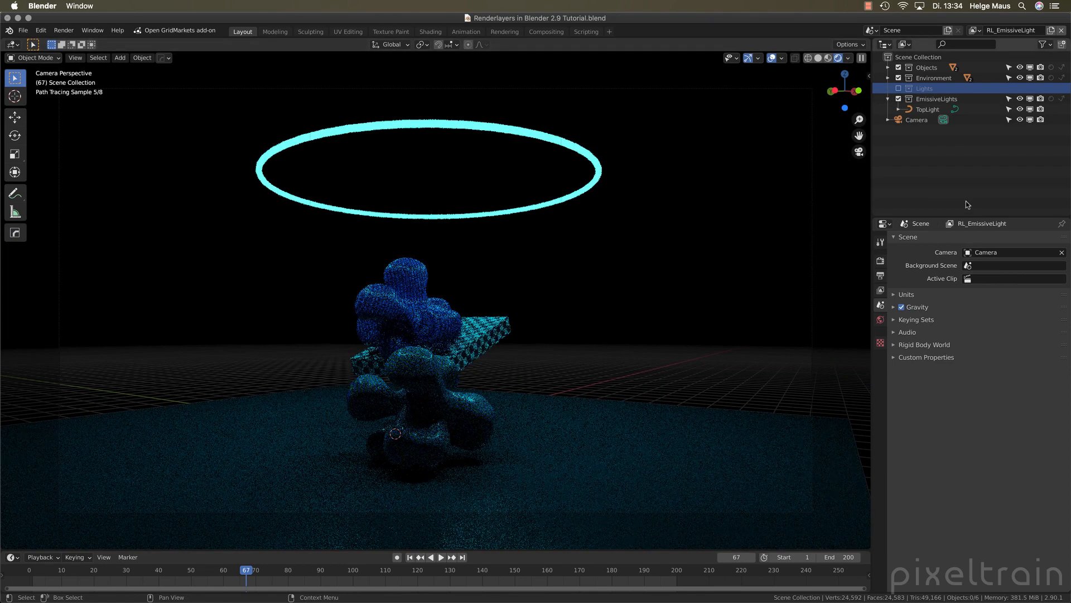
pyautogui.press('super+s')
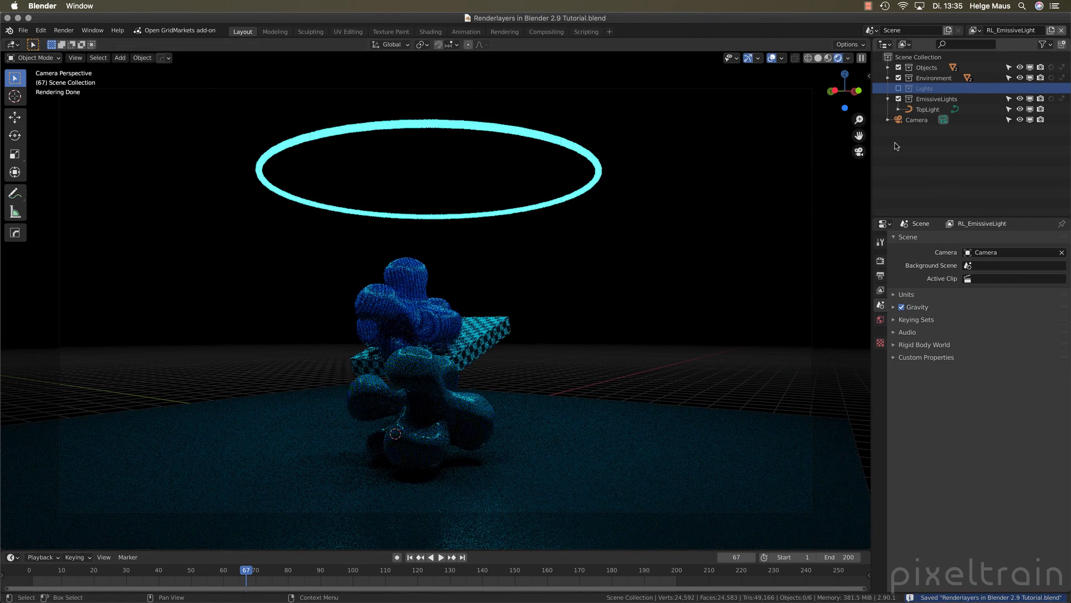
# At frame 16, exclude the Environment collection from RL_EmissiveLight and save the file
pyautogui.click(888, 99)
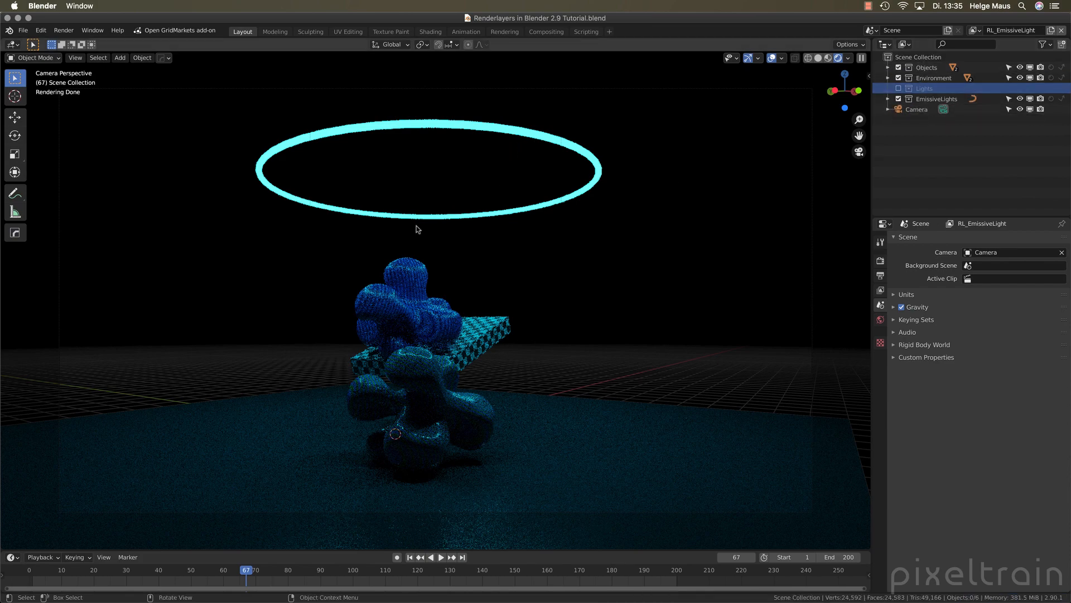
pyautogui.moveTo(168, 570); pyautogui.dragTo(81, 571)
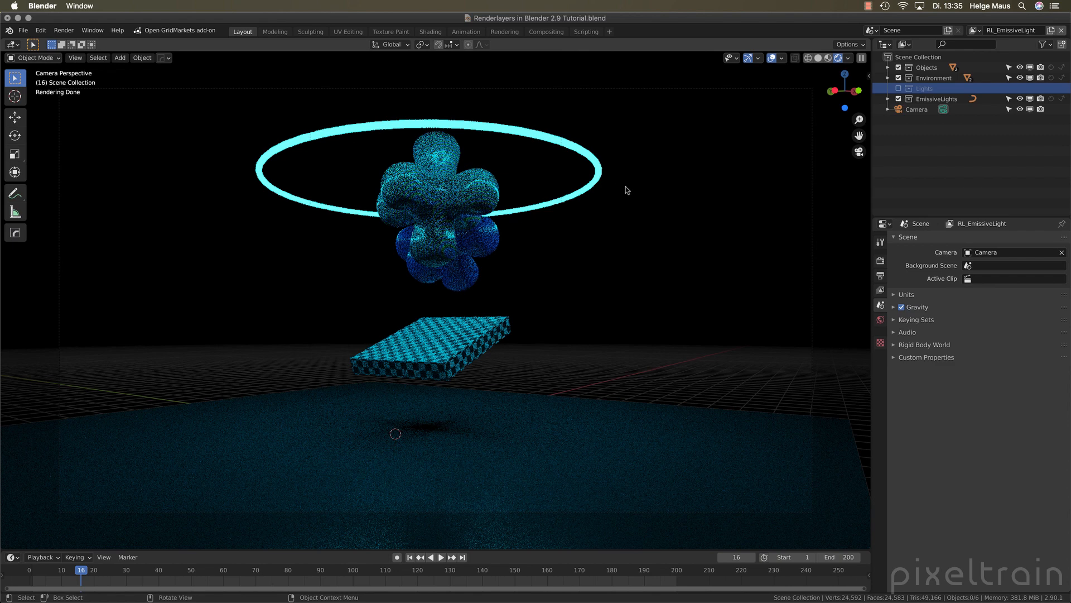
pyautogui.click(898, 78)
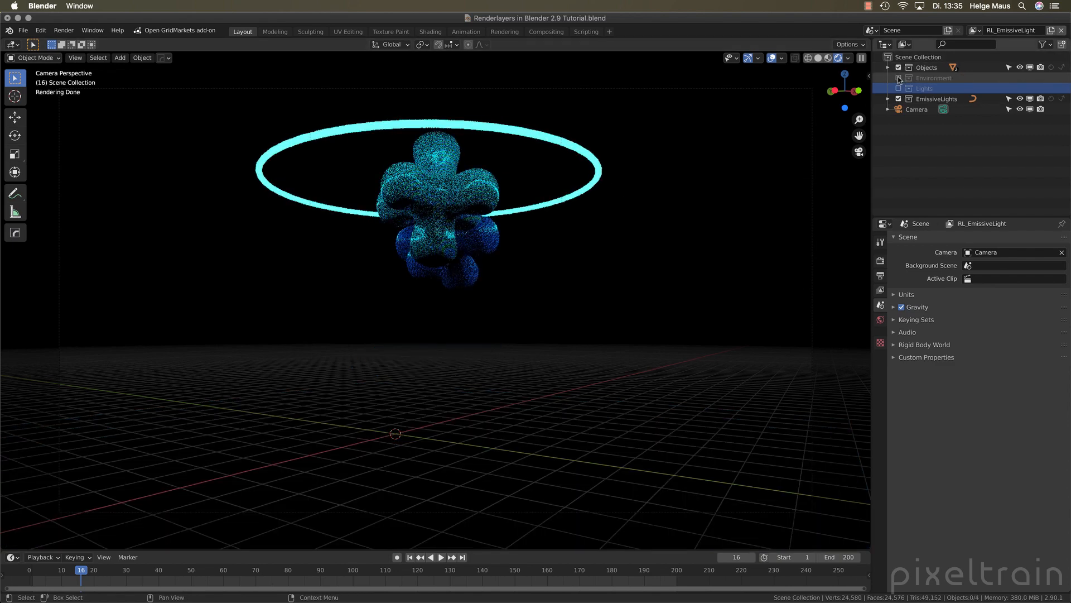
pyautogui.click(898, 78)
pyautogui.click(898, 79)
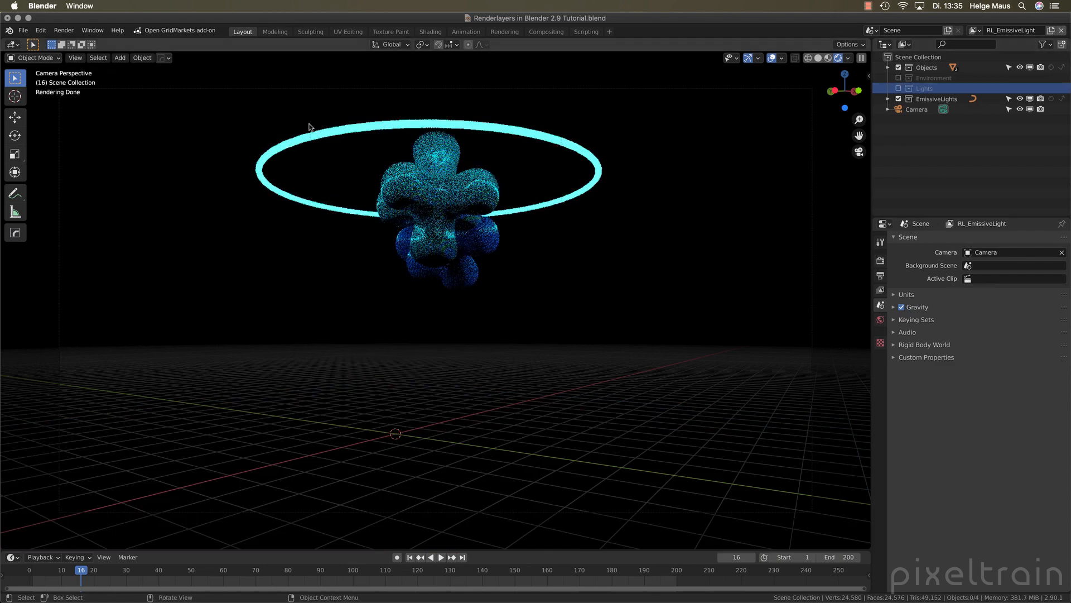
pyautogui.press('super+s')
# Compare the rendered view with the Objects collection excluded and included, leaving it included
pyautogui.click(898, 68)
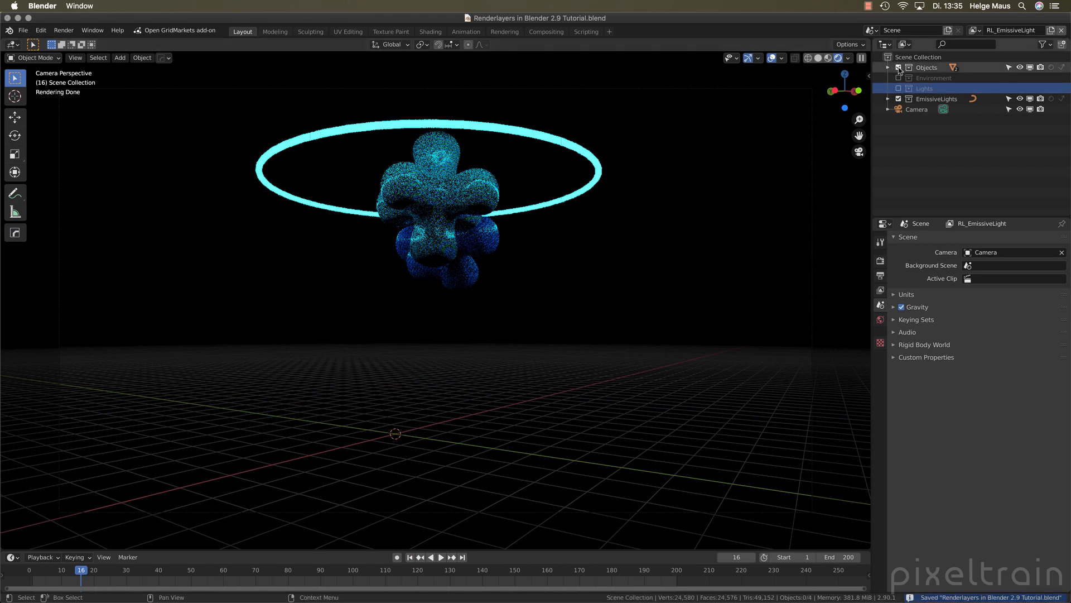
pyautogui.click(899, 67)
pyautogui.click(899, 68)
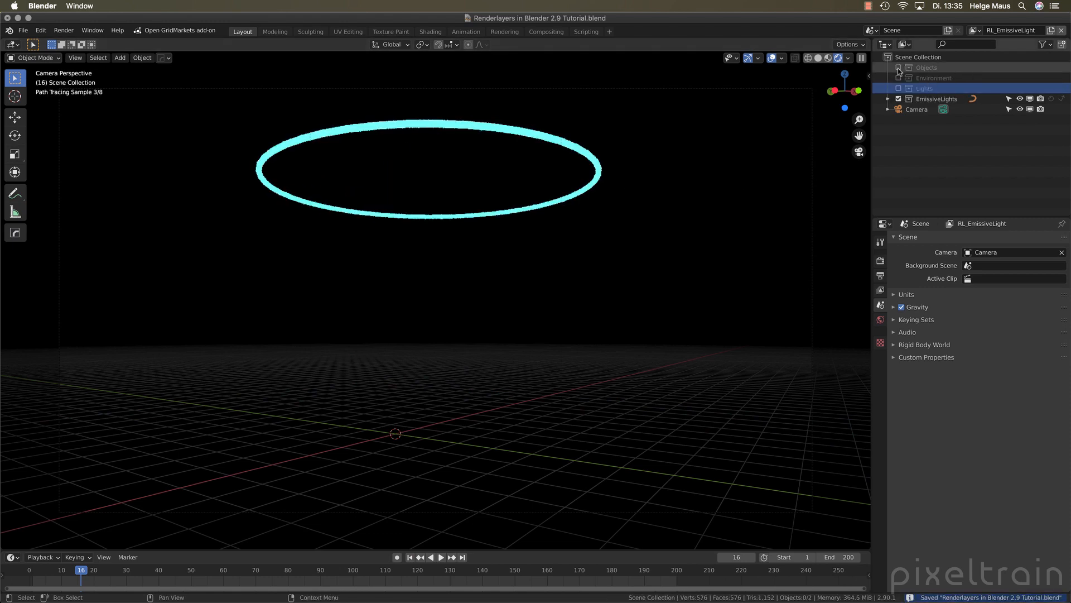
pyautogui.click(899, 67)
pyautogui.click(899, 67)
pyautogui.click(899, 68)
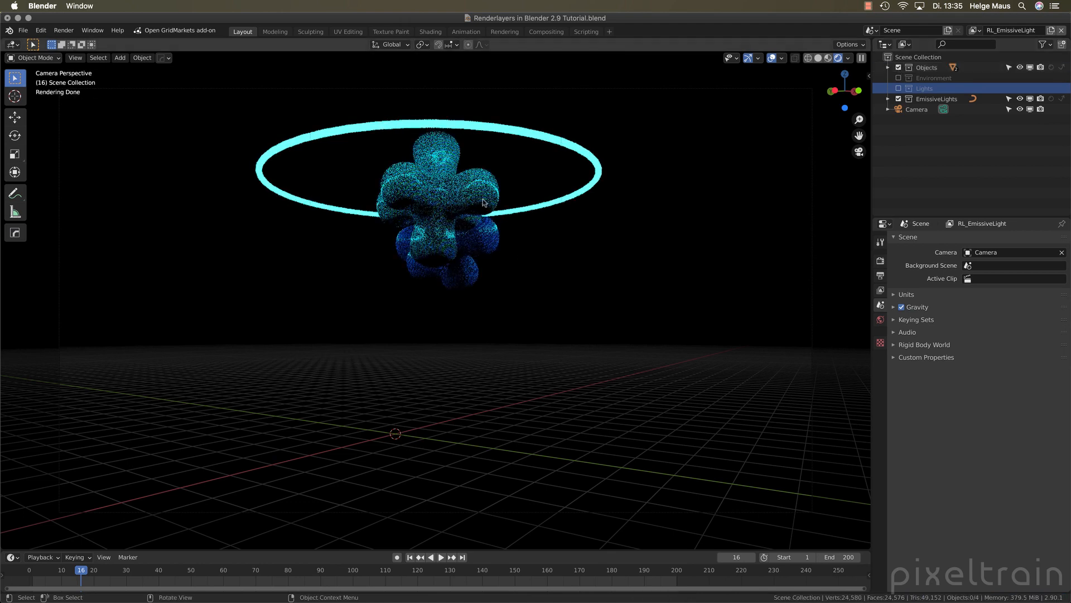
pyautogui.click(899, 68)
pyautogui.click(898, 68)
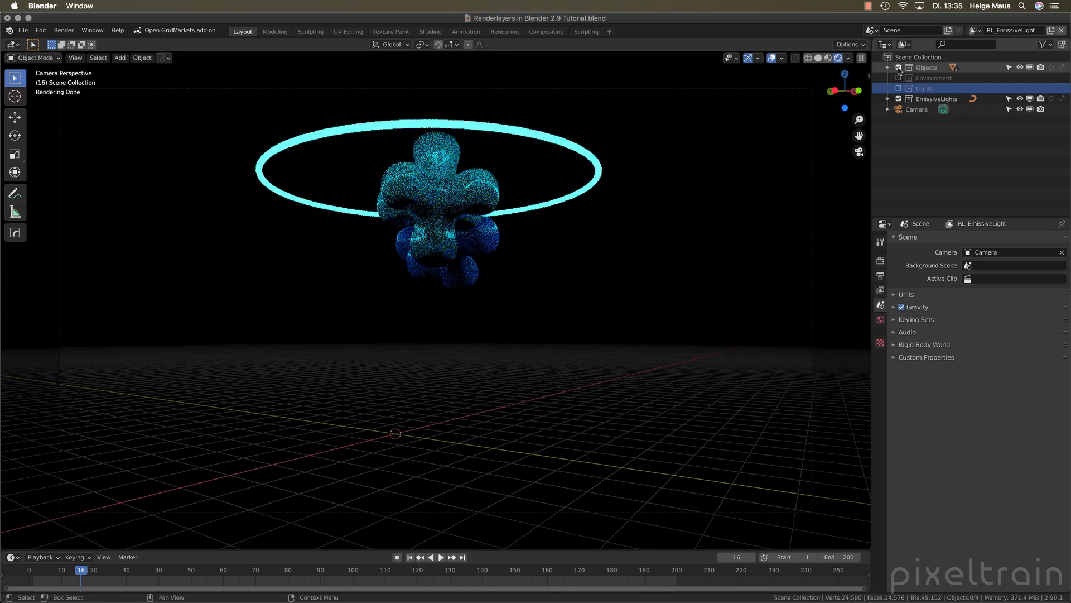
# Set the Objects collection to Indirect Only, save the file and test-render frame 16 of RL_EmissiveLight
pyautogui.click(1063, 68)
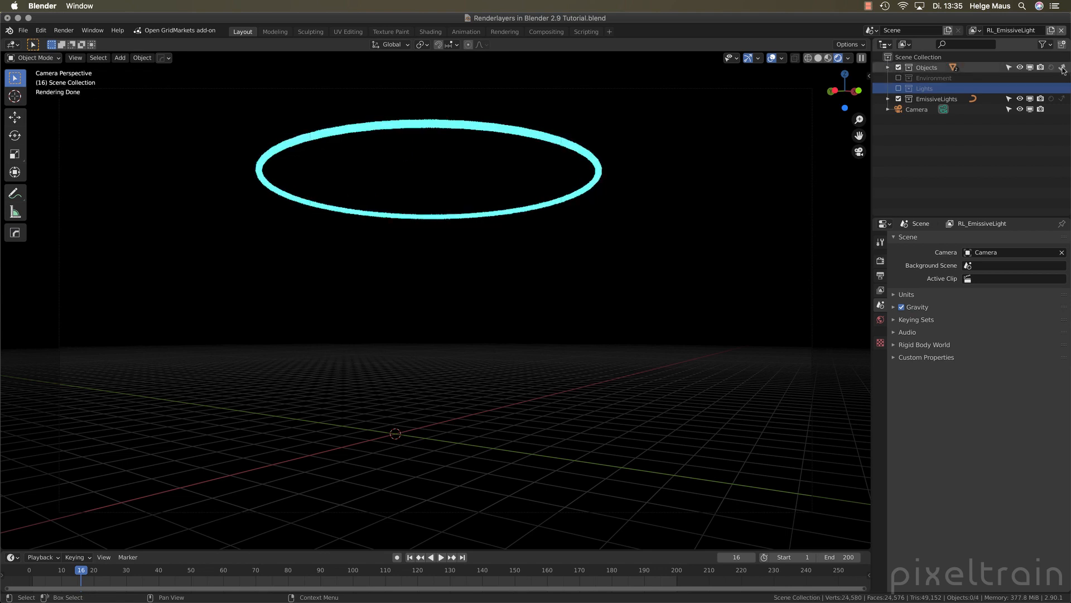
pyautogui.click(1063, 69)
pyautogui.click(1063, 68)
pyautogui.press('super+s')
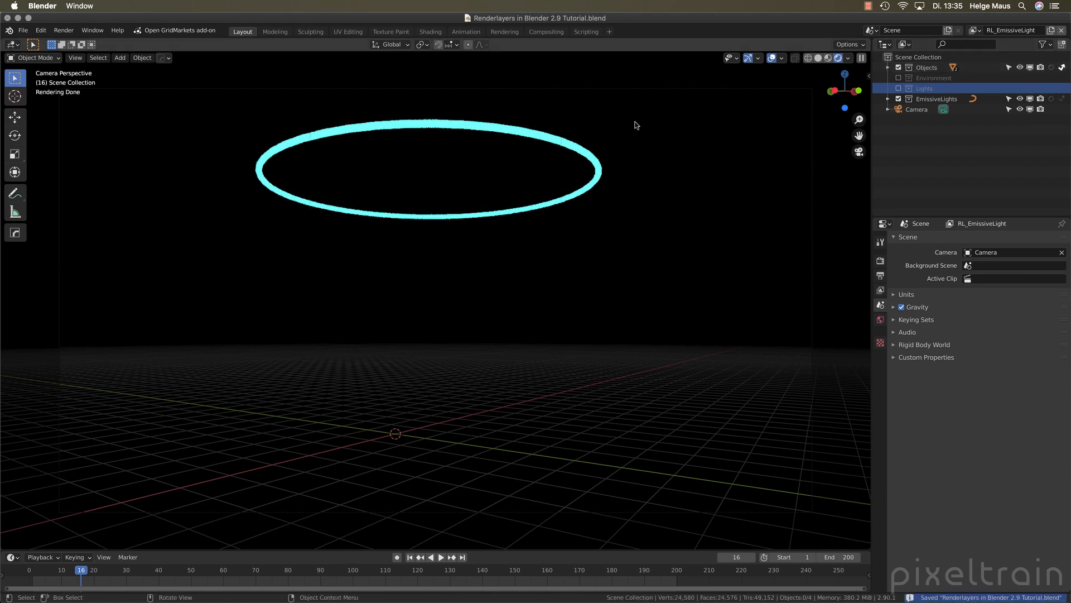
pyautogui.click(64, 30)
pyautogui.click(72, 44)
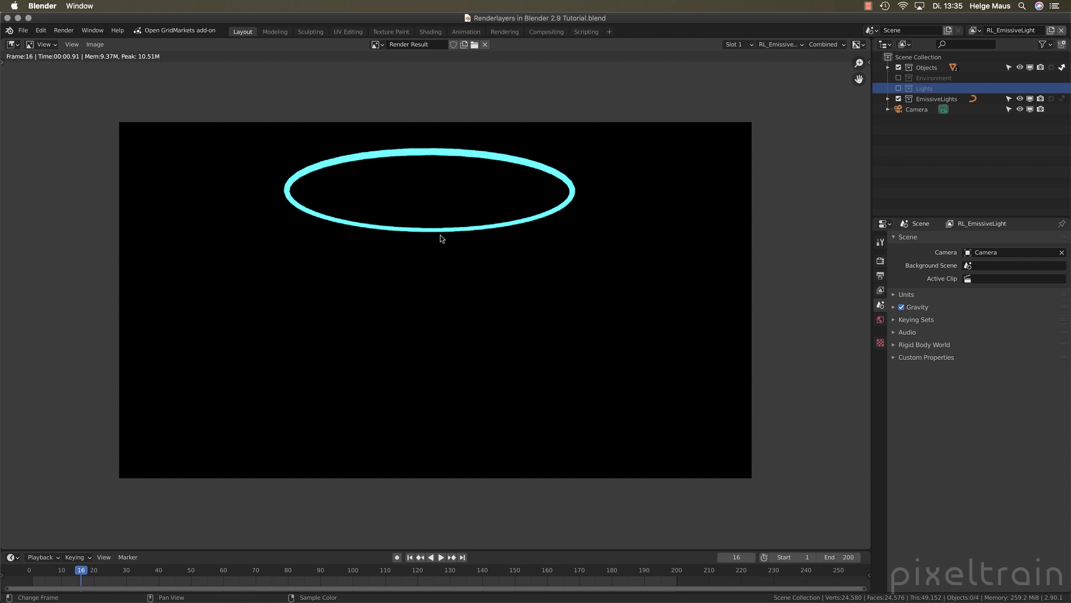
# Make the Objects collection a Holdout instead of Indirect Only, render frame 16 again and save the file
pyautogui.click(915, 69)
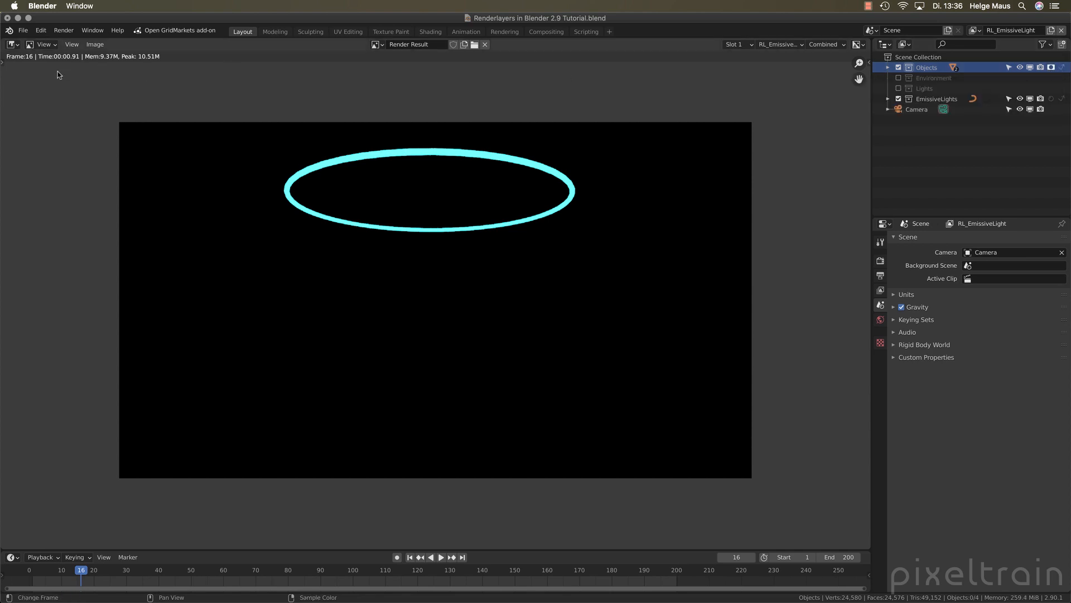
pyautogui.click(63, 30)
pyautogui.click(75, 41)
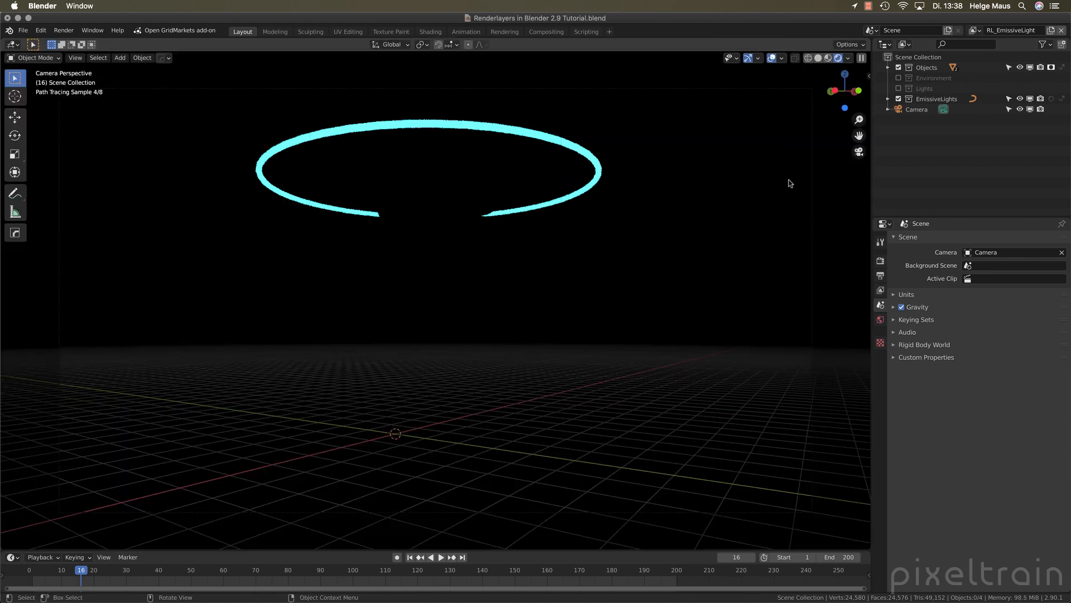
pyautogui.press('Escape')
pyautogui.press('super+s')
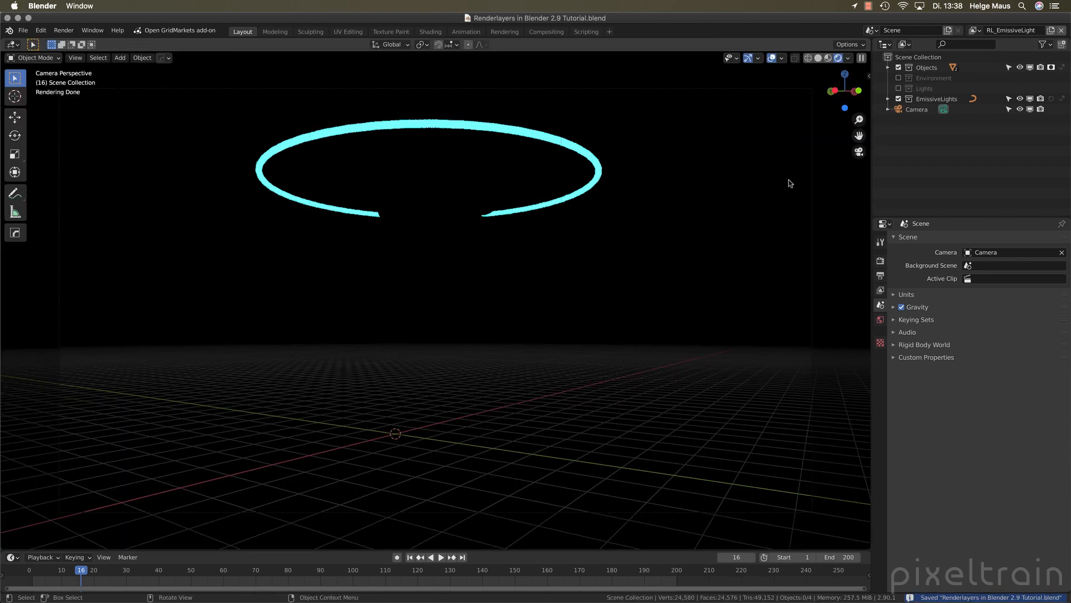
# Return the viewport to Material Preview shading and switch to the RL_Environment view layer
pyautogui.click(828, 58)
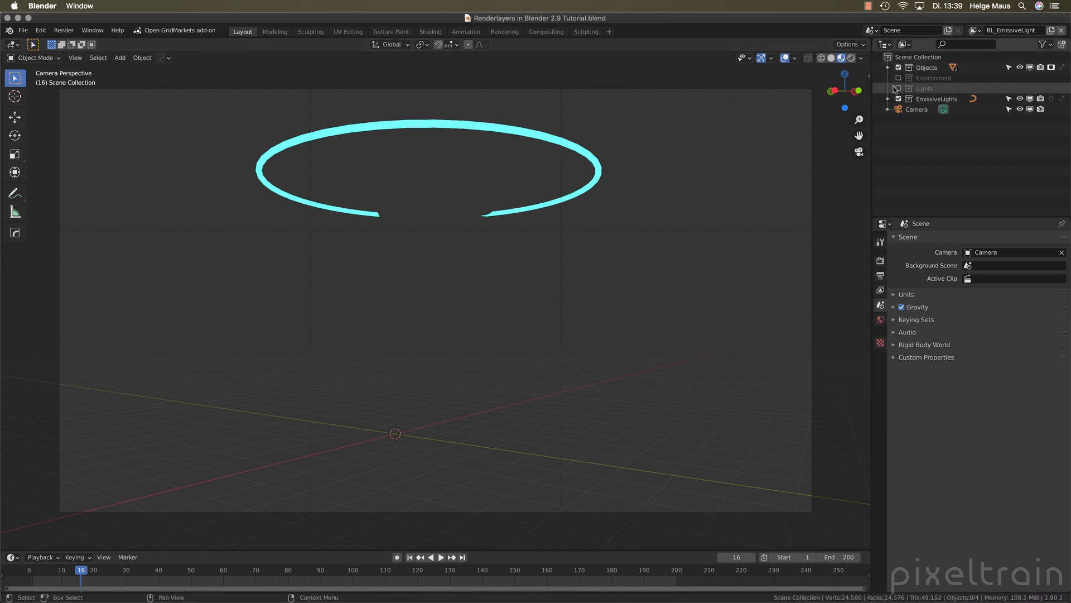
pyautogui.click(973, 30)
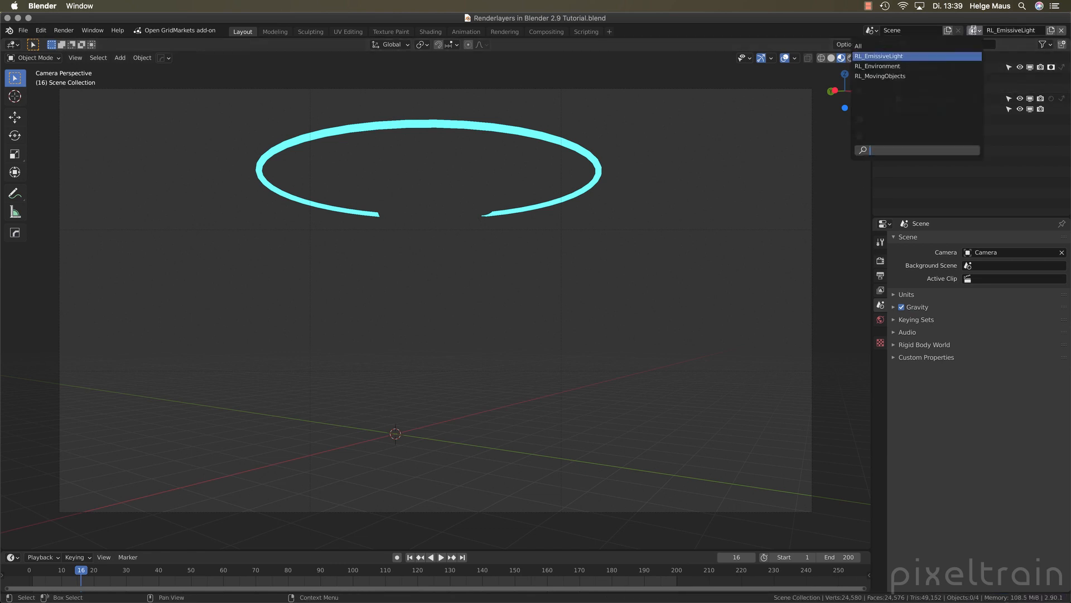
pyautogui.click(890, 66)
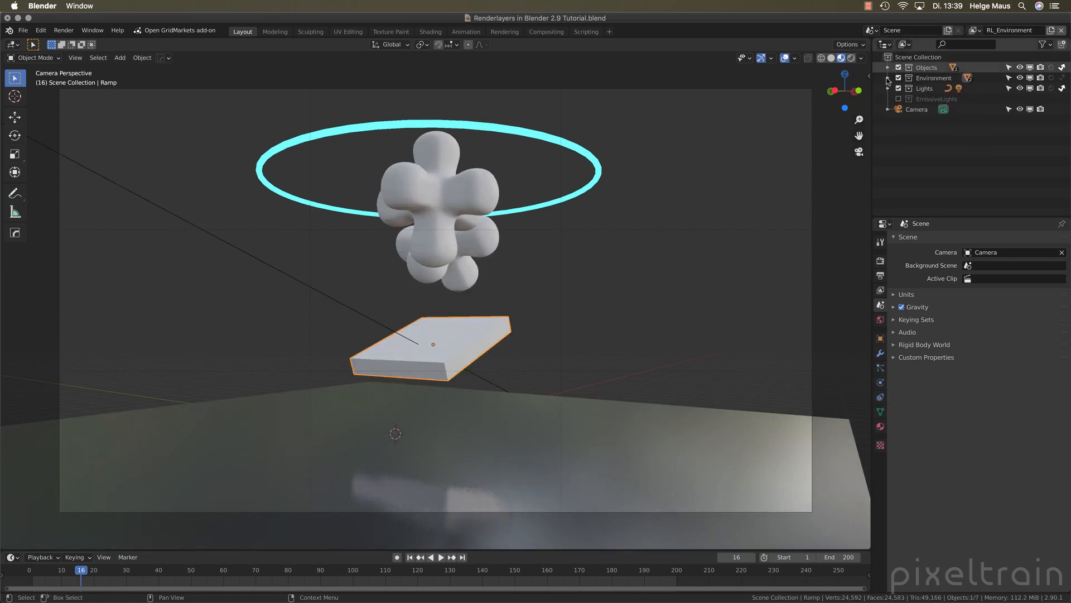
# Check the Ramp object's visibility settings in the Environment collection, then save the file
pyautogui.click(888, 77)
pyautogui.click(924, 99)
pyautogui.click(880, 338)
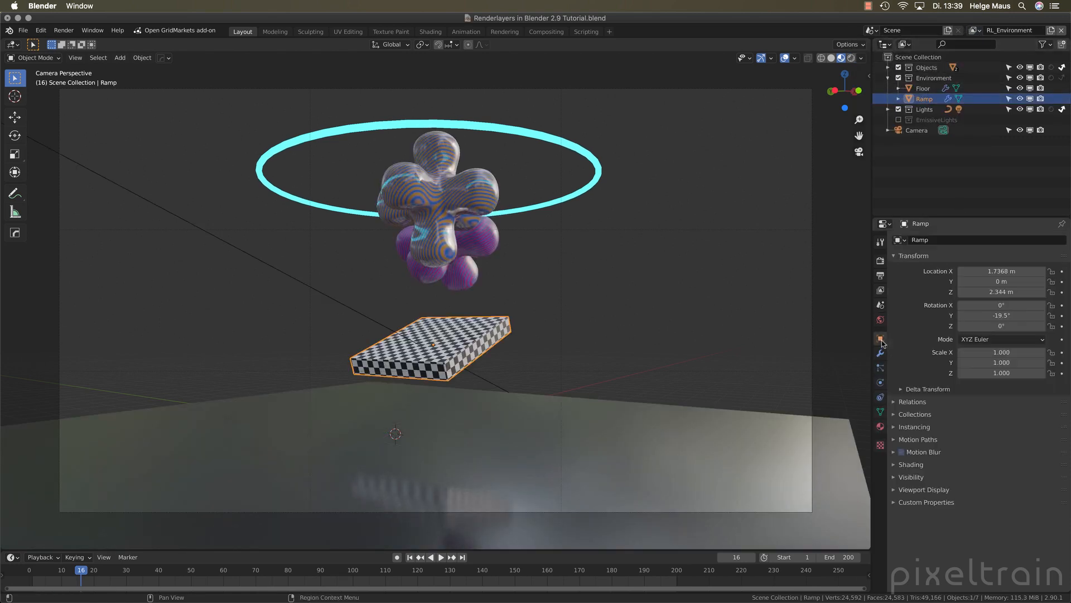
pyautogui.click(894, 477)
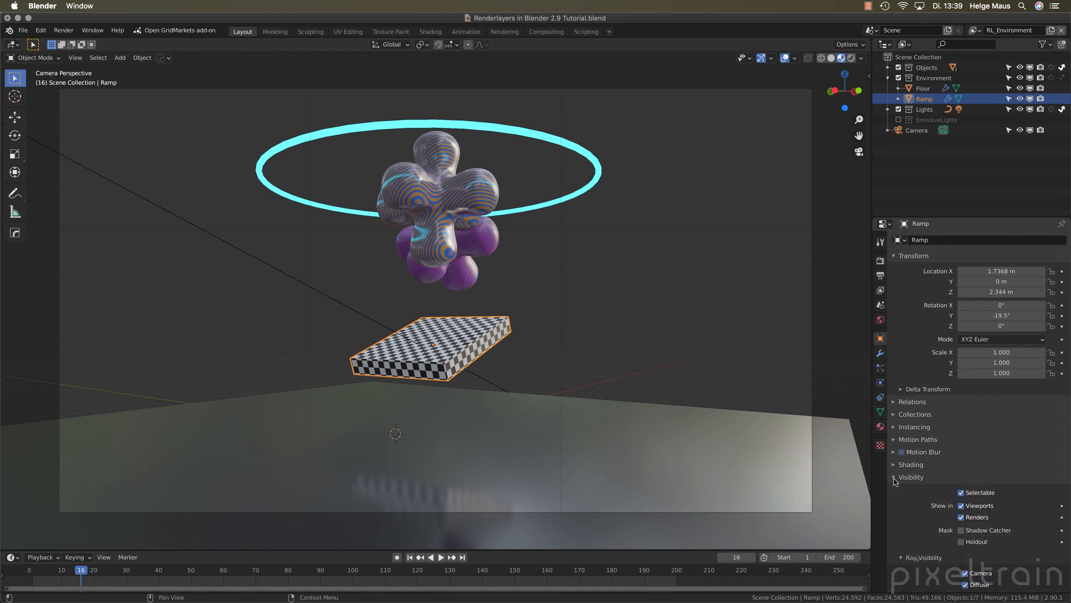
pyautogui.click(894, 478)
pyautogui.click(973, 184)
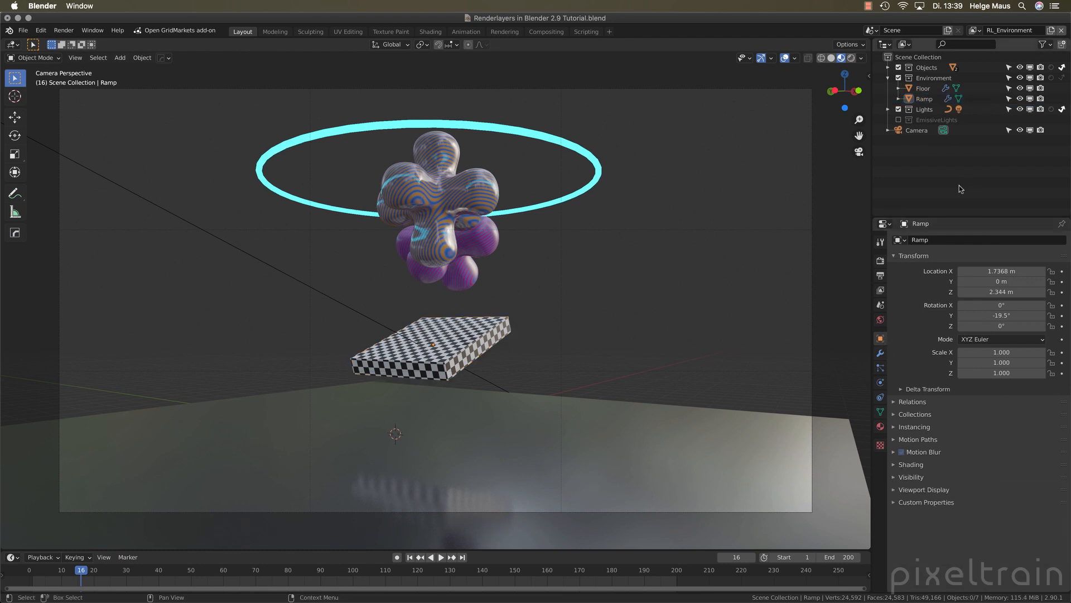
pyautogui.hotkey('ctrl', 's')
pyautogui.click(887, 78)
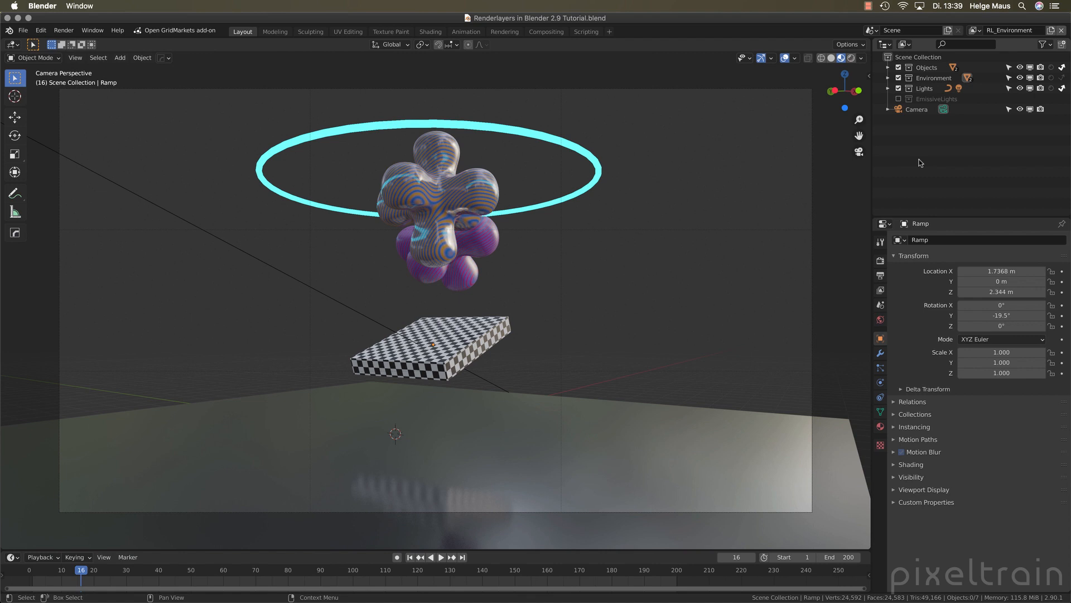
# In the Compositing workspace, enable Use Nodes and delete the Glare node while keeping its links connected
pyautogui.click(546, 32)
pyautogui.moveTo(586, 318); pyautogui.dragTo(455, 346, button='middle')
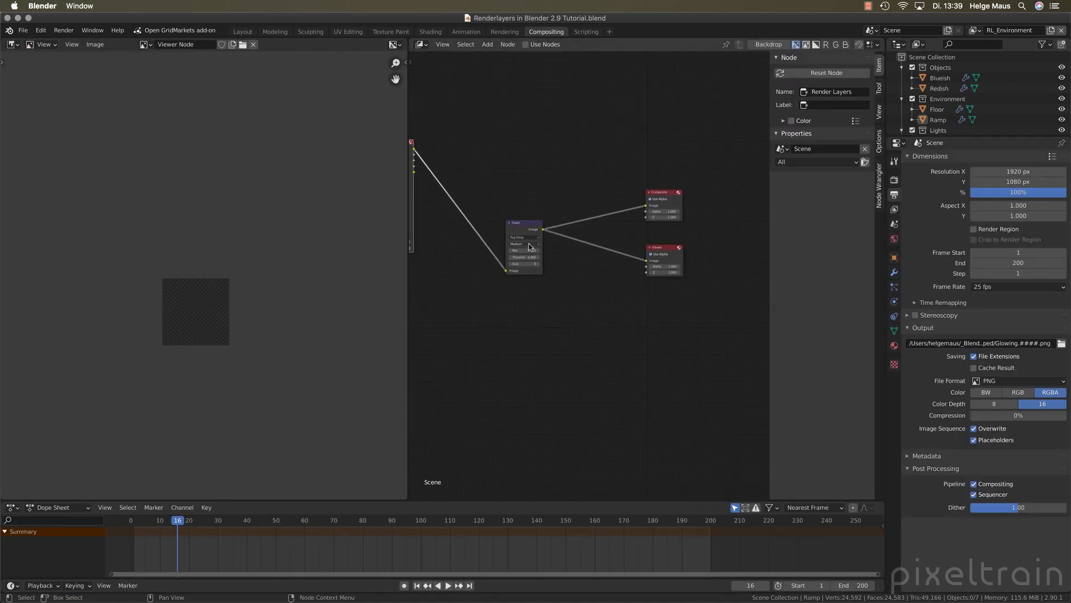
pyautogui.click(522, 228)
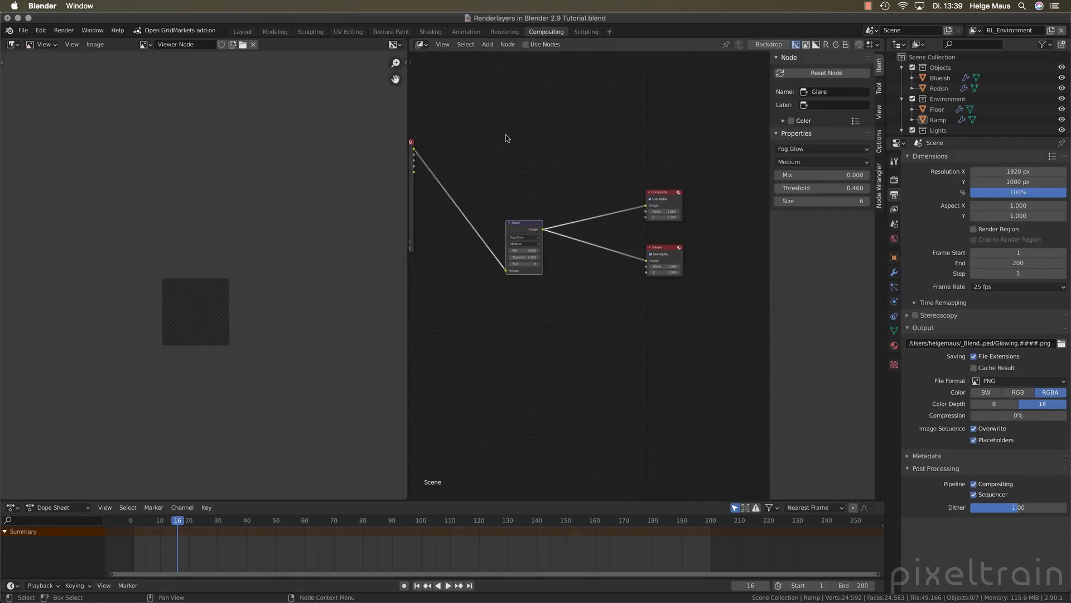
pyautogui.click(525, 46)
pyautogui.hotkey('ctrl', 'x')
# Move the Viewer node closer to the Render Layers node and shift the Render Layers node slightly down
pyautogui.moveTo(556, 263); pyautogui.dragTo(626, 314, button='middle')
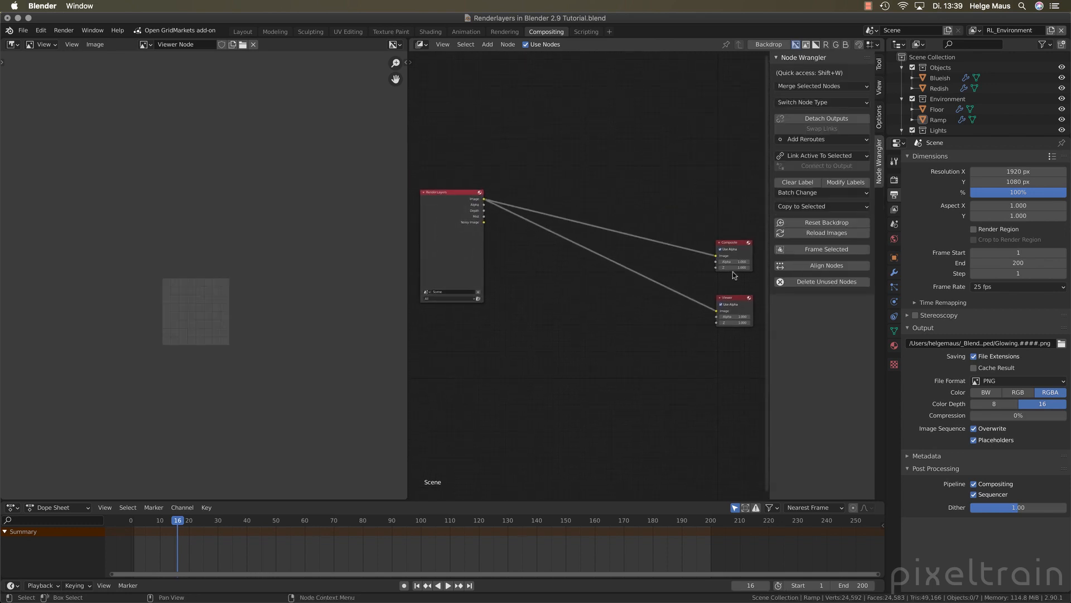
pyautogui.moveTo(729, 298); pyautogui.dragTo(679, 279)
pyautogui.moveTo(451, 190); pyautogui.dragTo(458, 217)
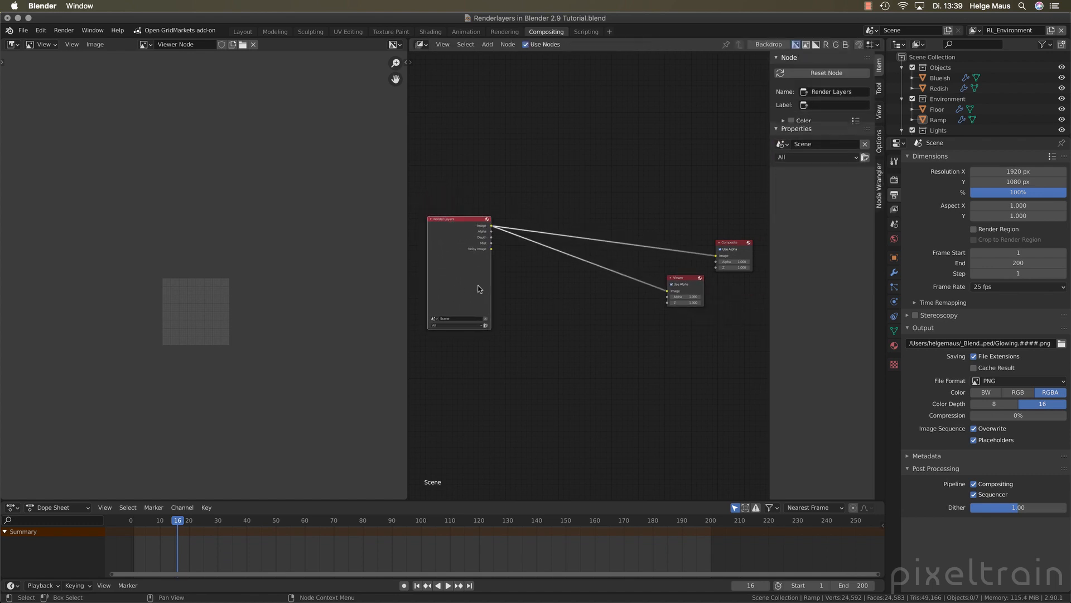
# Move the Render Layers node higher in the compositor node graph and save the file
pyautogui.moveTo(478, 289); pyautogui.dragTo(500, 192)
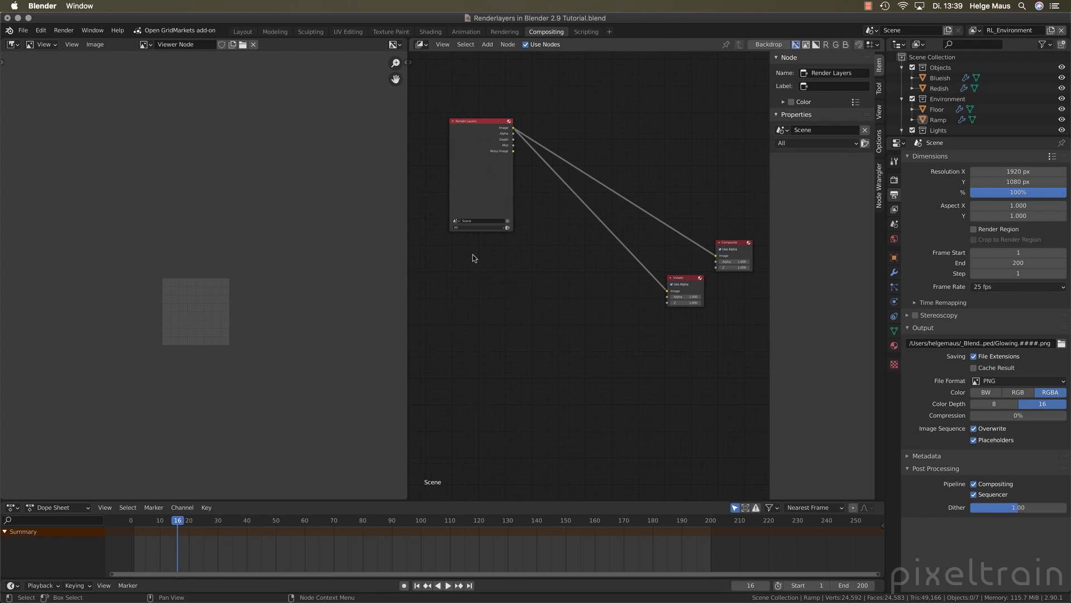
pyautogui.press('super+s')
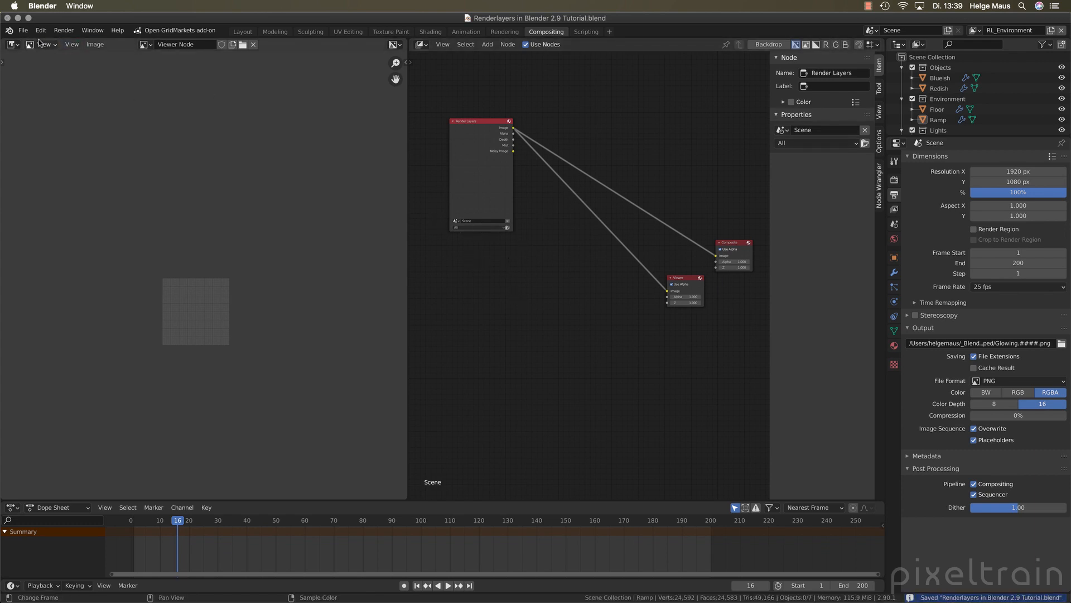
# Return to the Layout workspace, show the RL_Environment view layer properties, and save the file
pyautogui.click(243, 31)
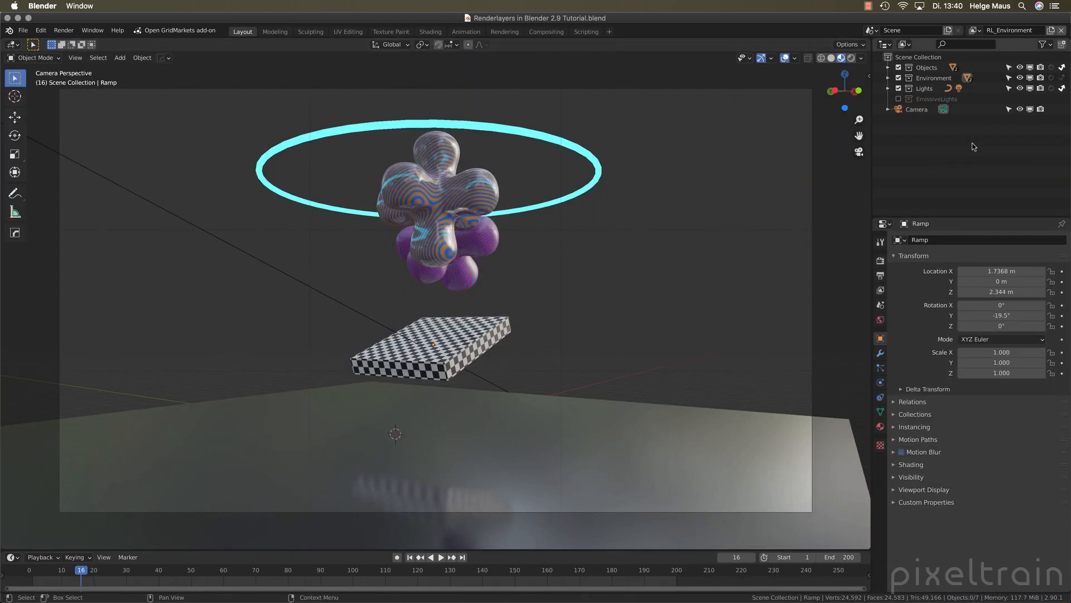
pyautogui.click(976, 33)
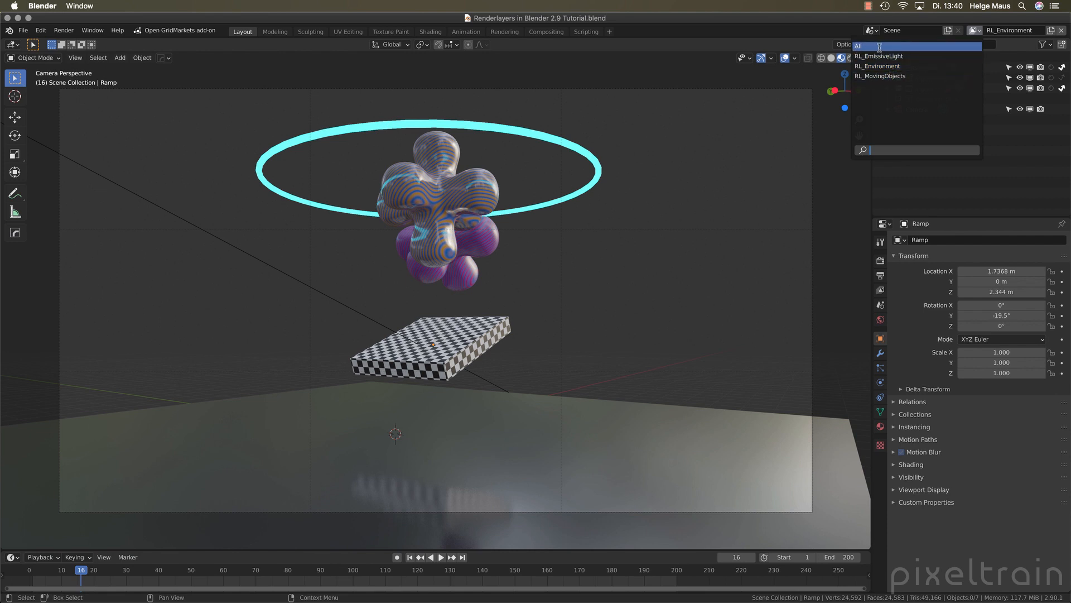
pyautogui.click(1024, 193)
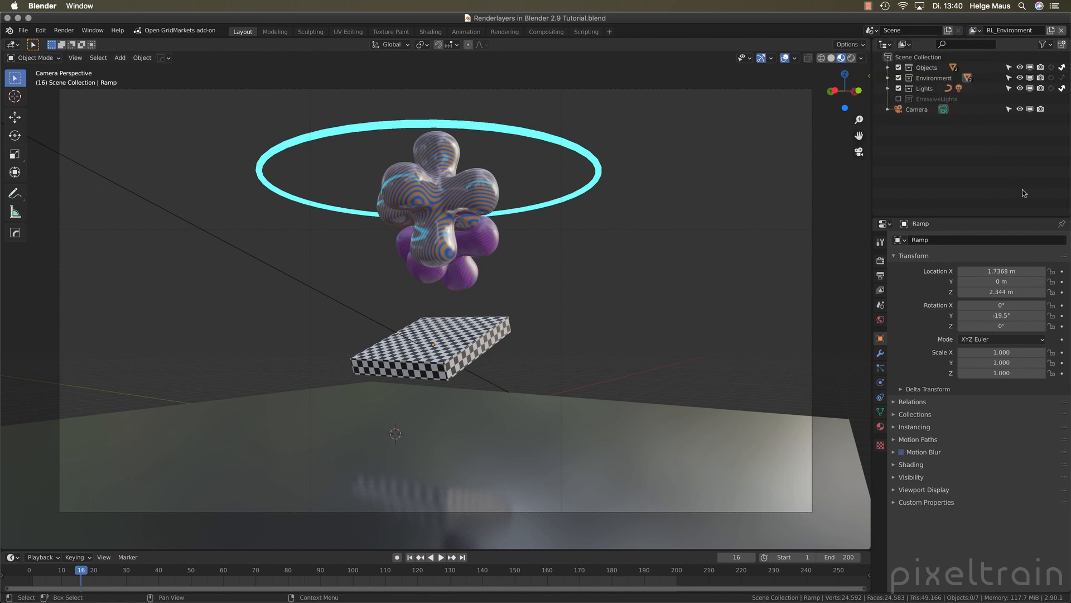
pyautogui.click(880, 290)
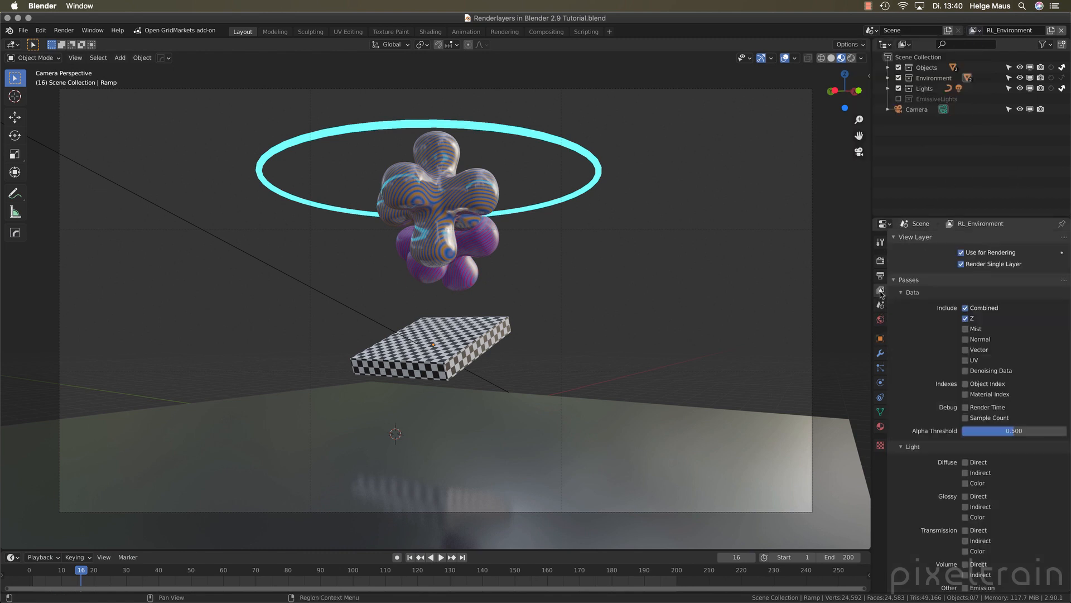
pyautogui.press('super+s')
# Check the rendering options of the RL_EmissiveLight view layer, then disable Render Single Layer from the All view layer
pyautogui.click(974, 30)
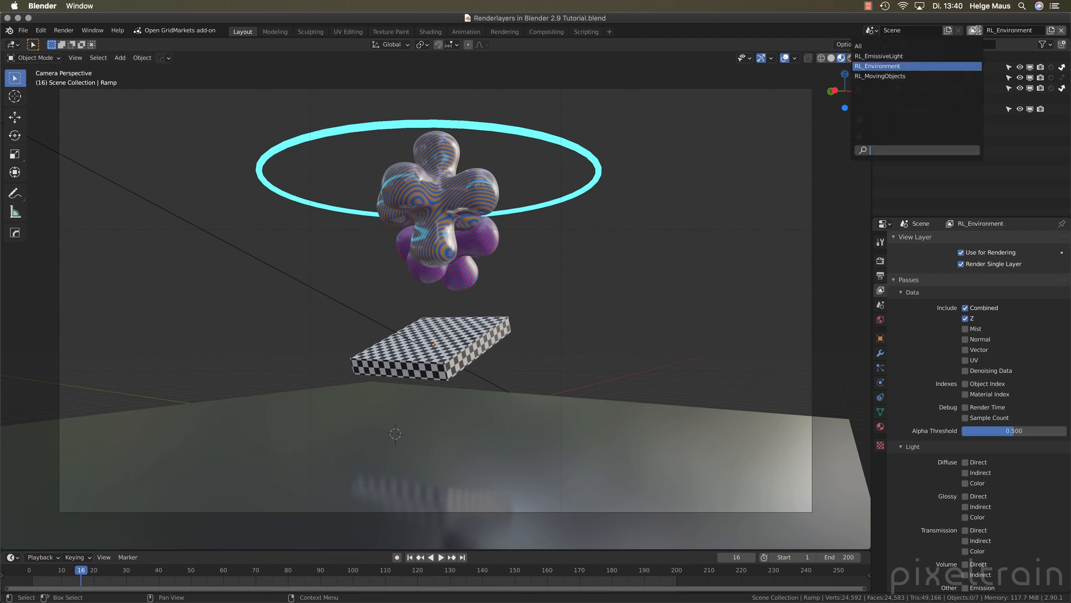
pyautogui.click(909, 56)
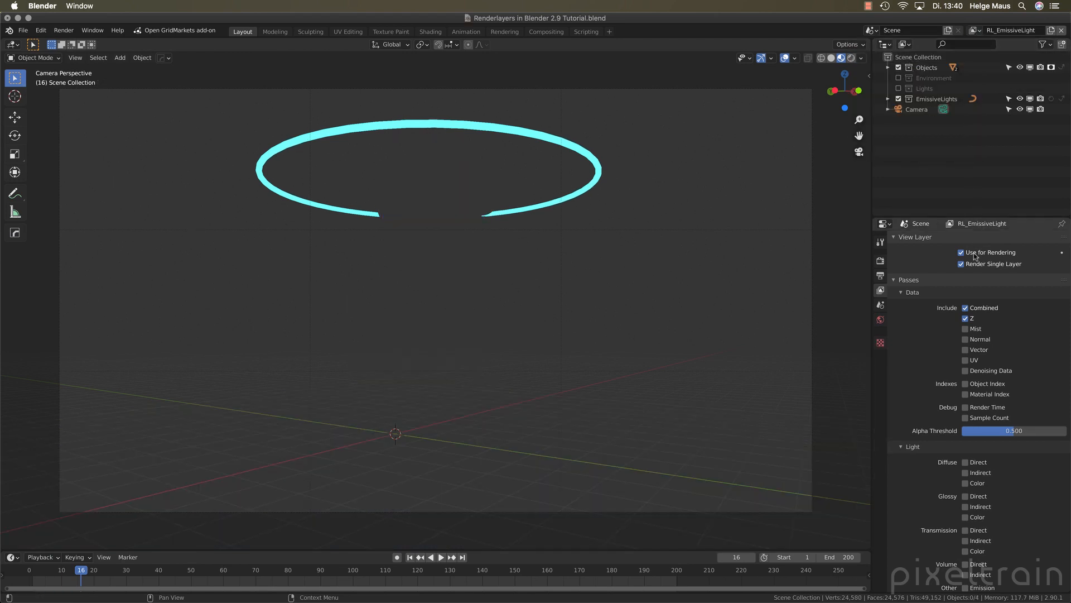
pyautogui.click(976, 30)
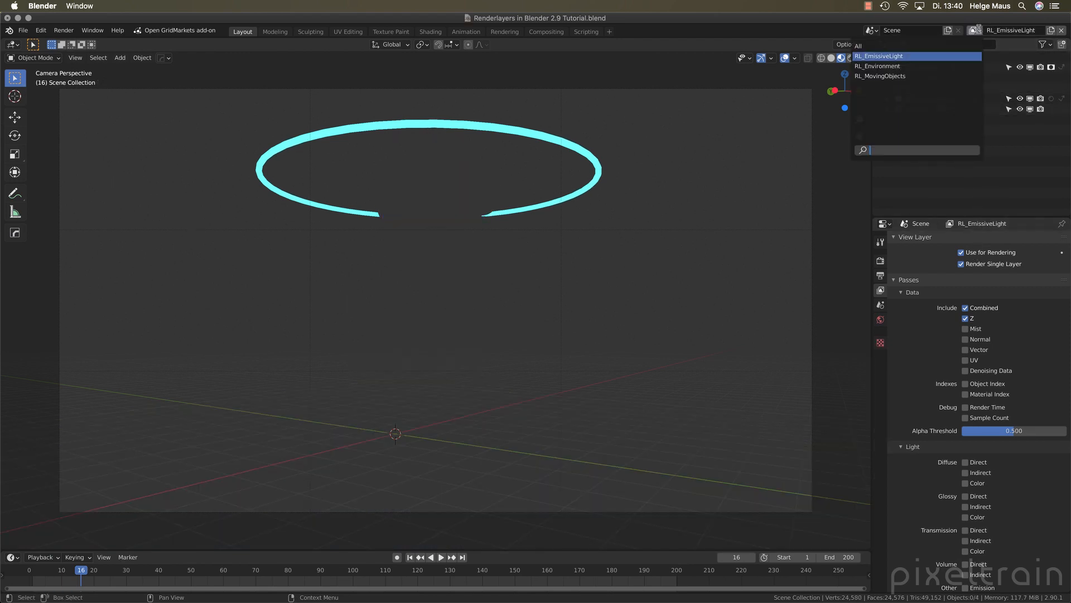
pyautogui.click(877, 47)
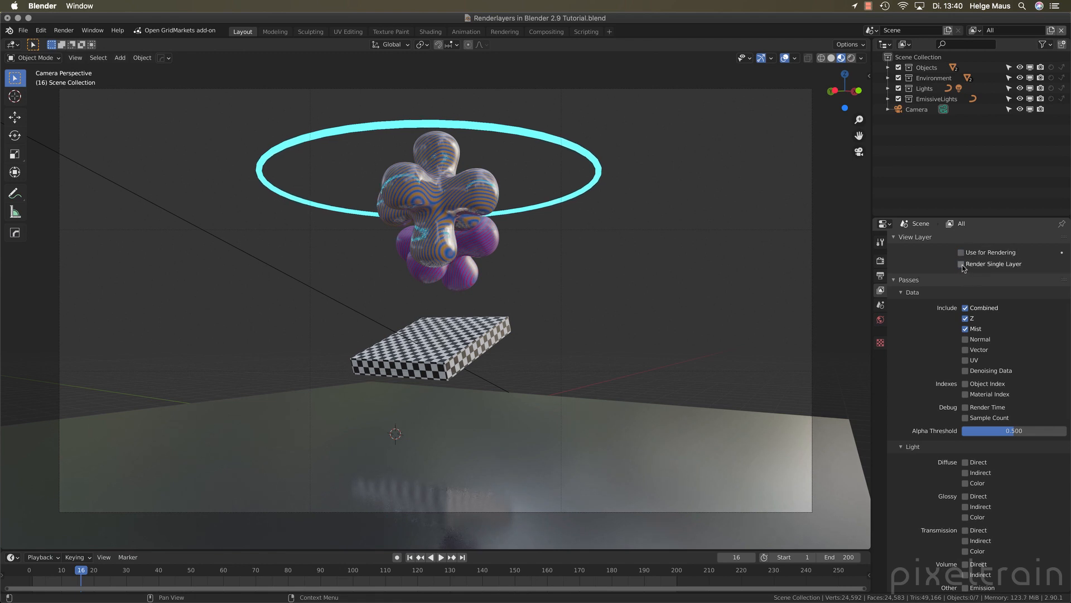
pyautogui.click(1004, 265)
# Check the rendering options of RL_EmissiveLight, RL_Environment and RL_MovingObjects, then return to the All view layer and save the file
pyautogui.click(977, 31)
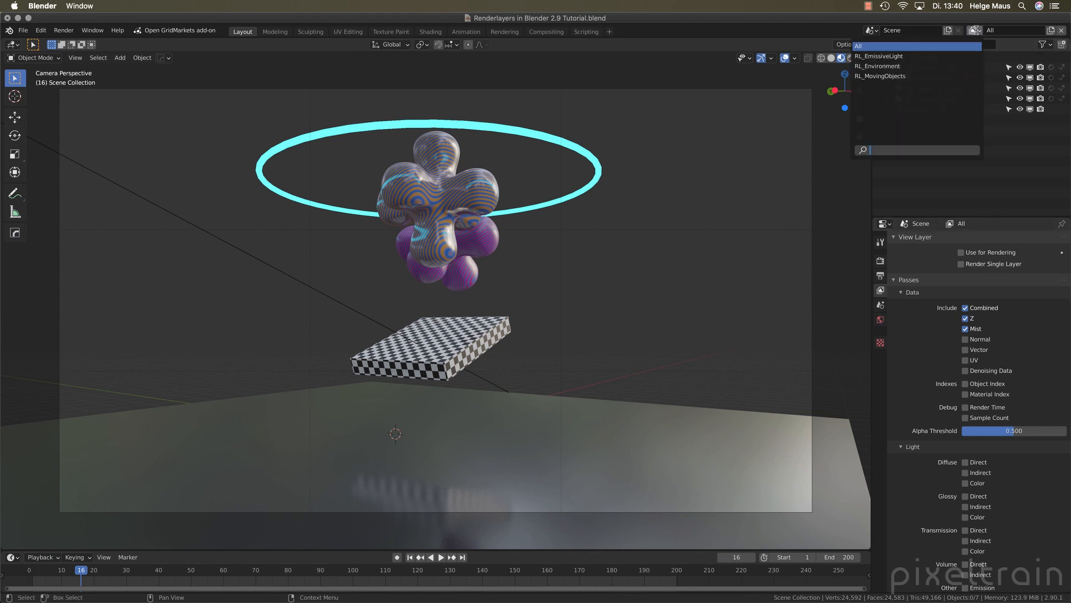
pyautogui.click(941, 56)
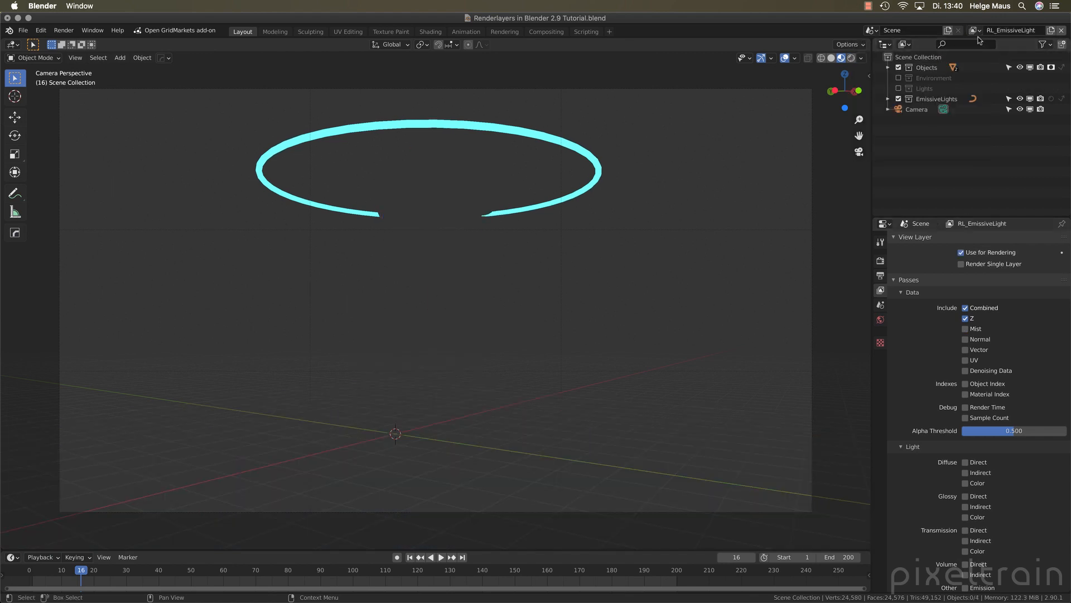
pyautogui.click(977, 32)
pyautogui.click(955, 67)
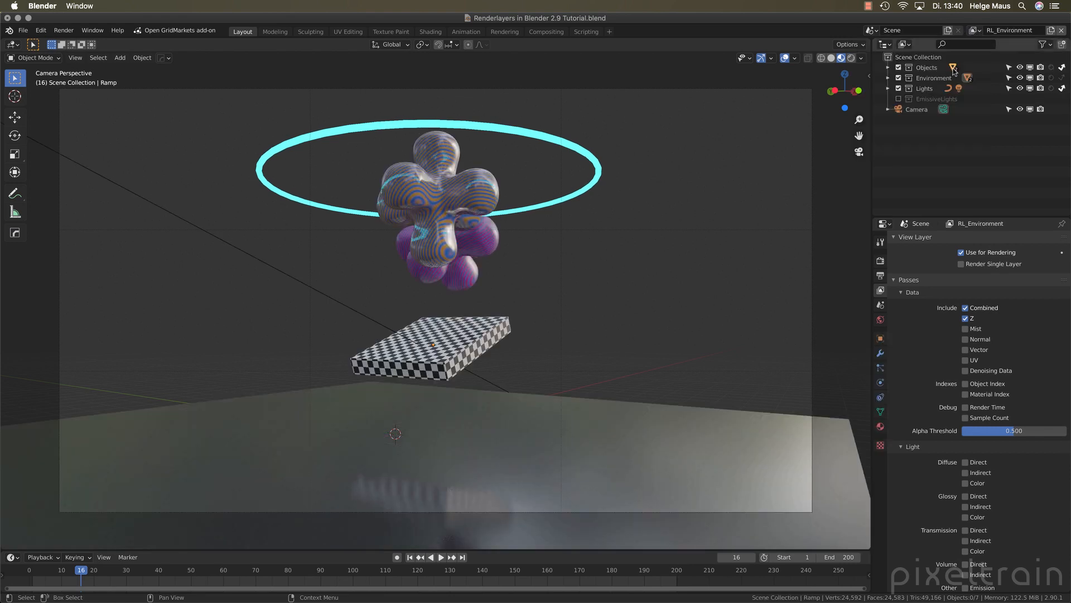
pyautogui.click(973, 31)
pyautogui.click(961, 76)
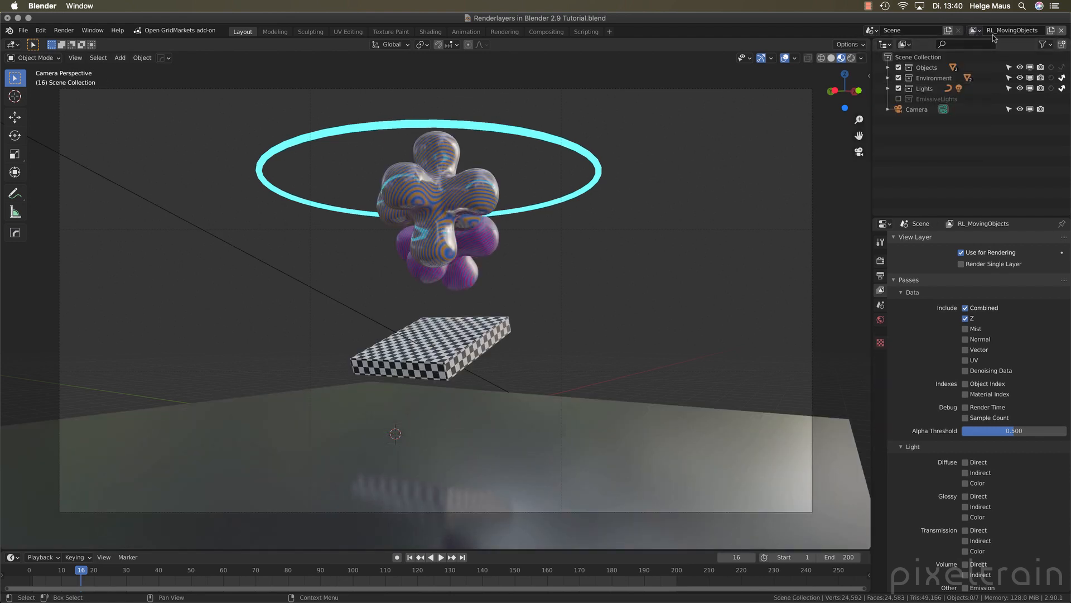
pyautogui.click(976, 31)
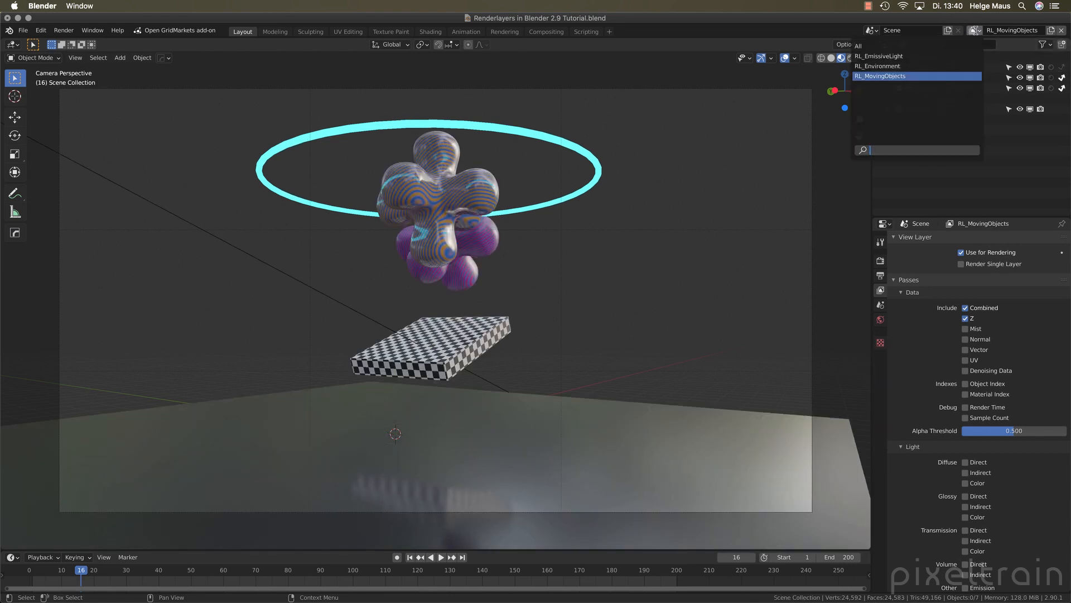
pyautogui.click(962, 47)
pyautogui.press('super+s')
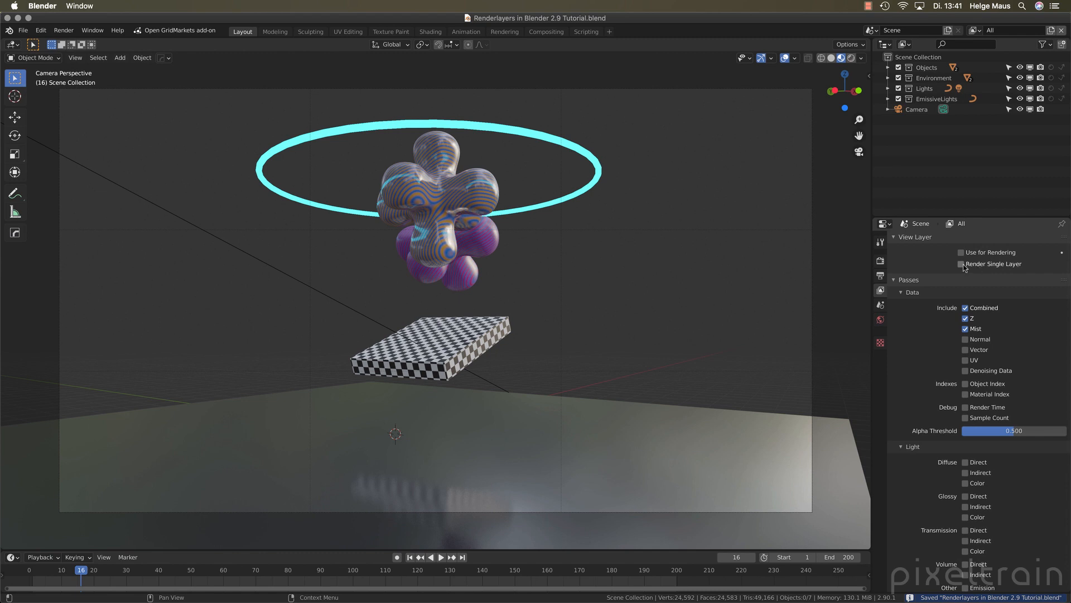
# Switch to the RL_EmissiveLight view layer, save the file, and render the current frame as an image
pyautogui.click(975, 30)
pyautogui.click(933, 61)
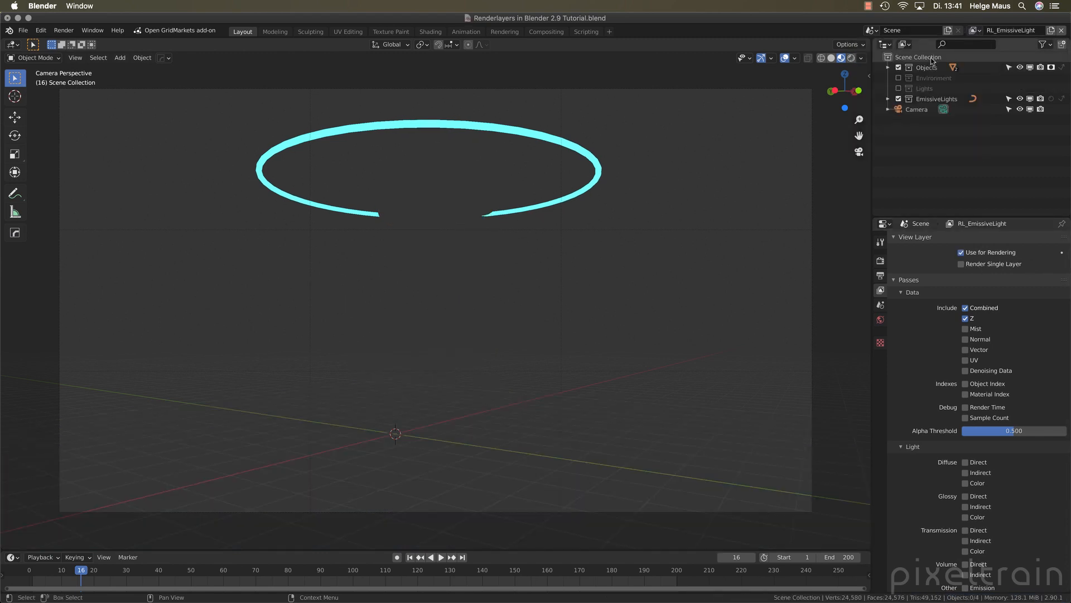
pyautogui.click(975, 31)
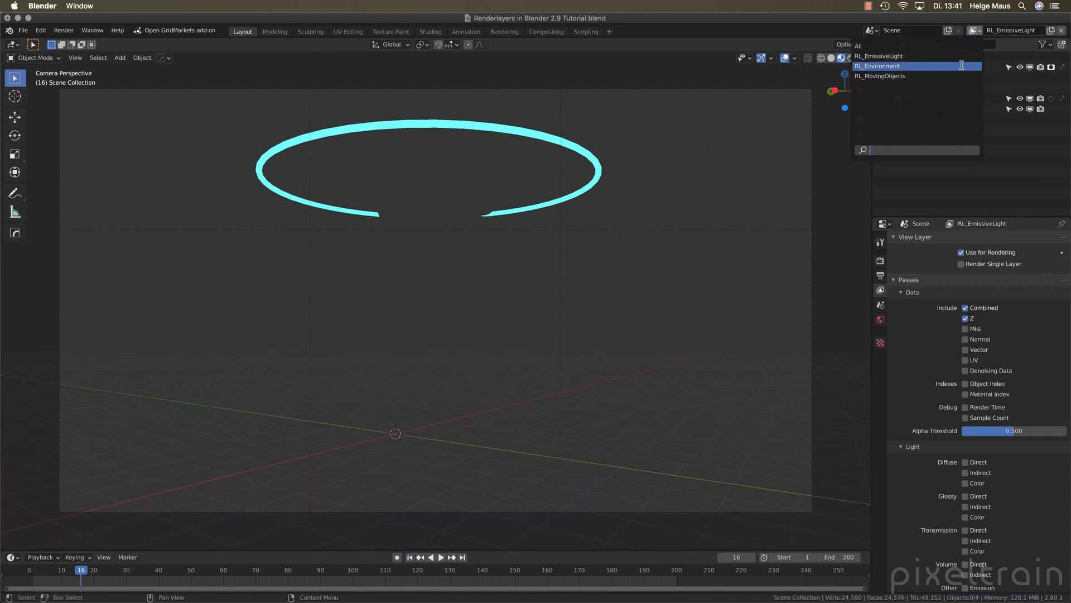
pyautogui.press('super+s')
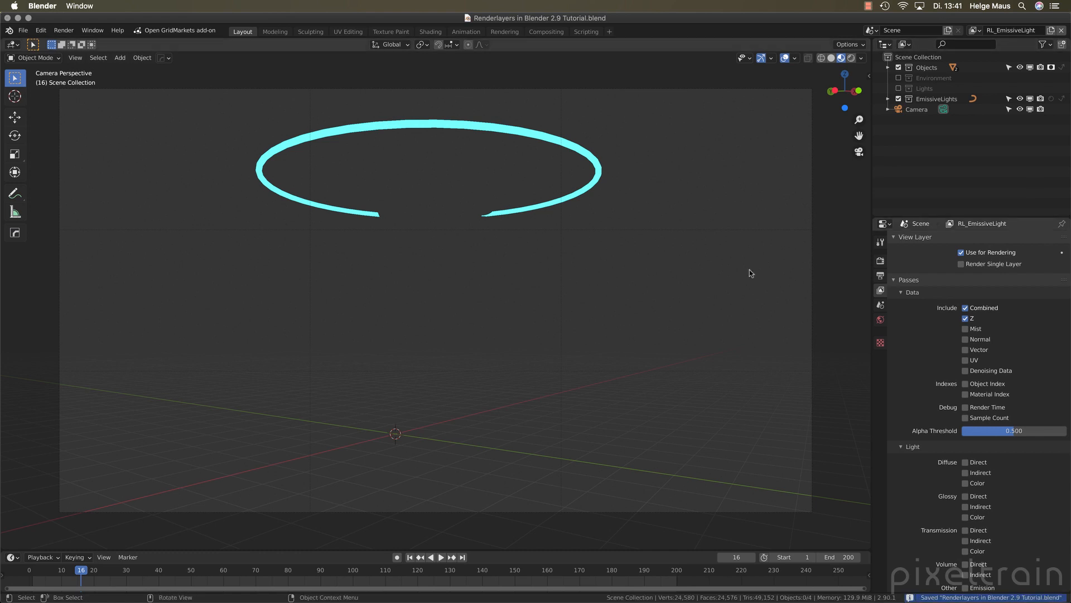
pyautogui.click(63, 30)
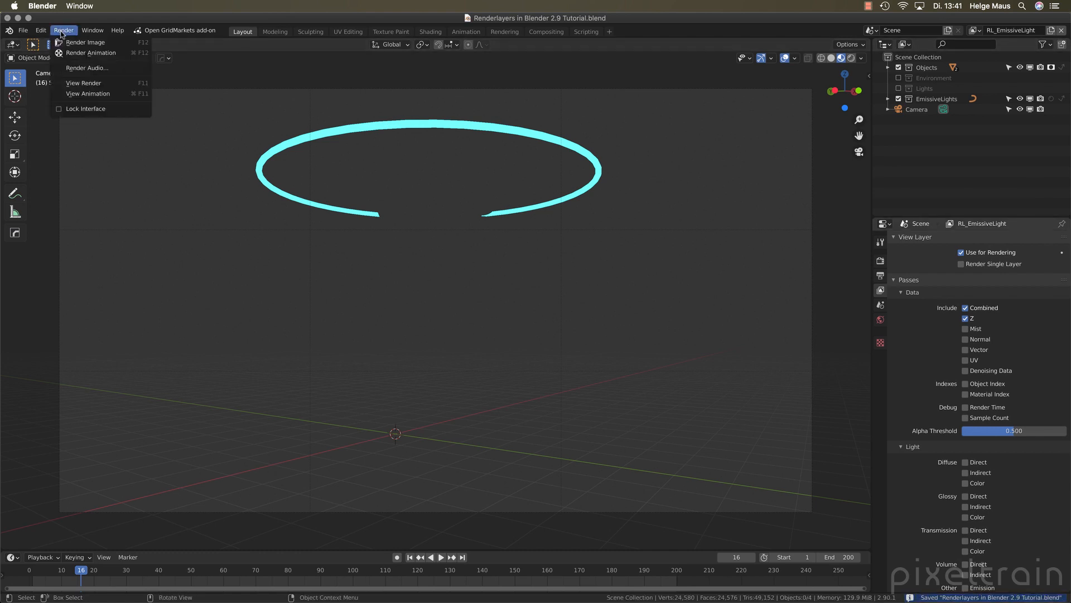
pyautogui.click(62, 42)
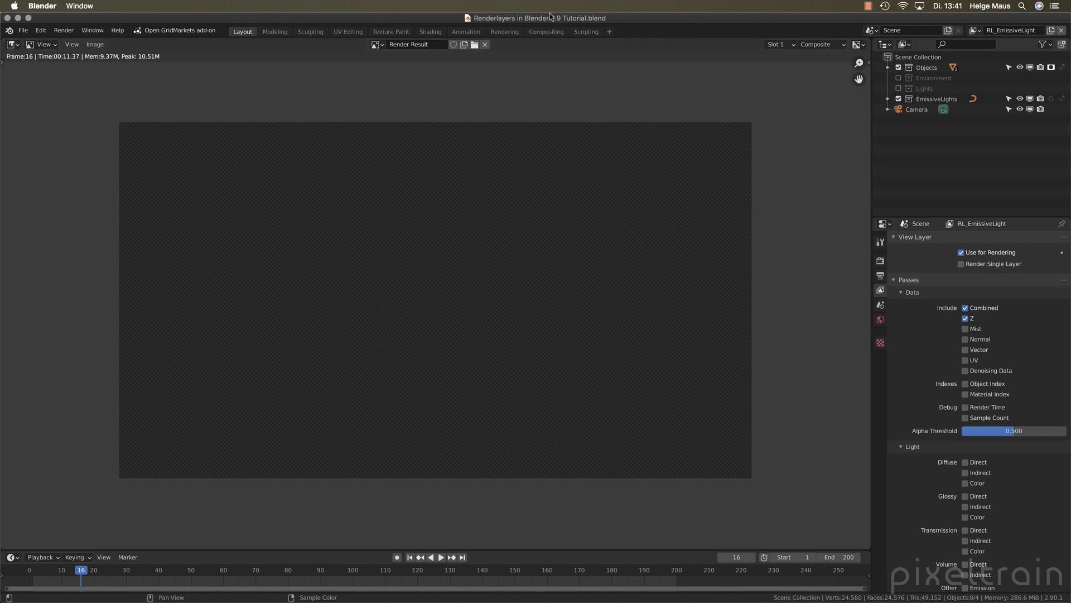
# In the Compositing workspace, save the file and move the Render Layers node slightly down
pyautogui.click(547, 32)
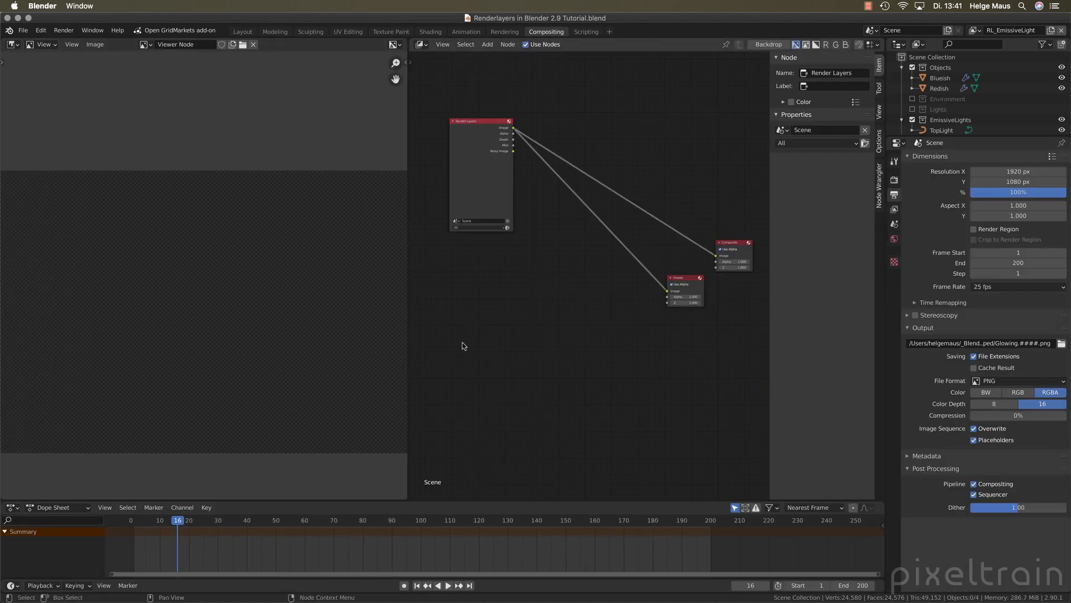
pyautogui.press('super+s')
pyautogui.scroll(-1, 436, 310)
pyautogui.moveTo(505, 305); pyautogui.dragTo(486, 277, button='middle')
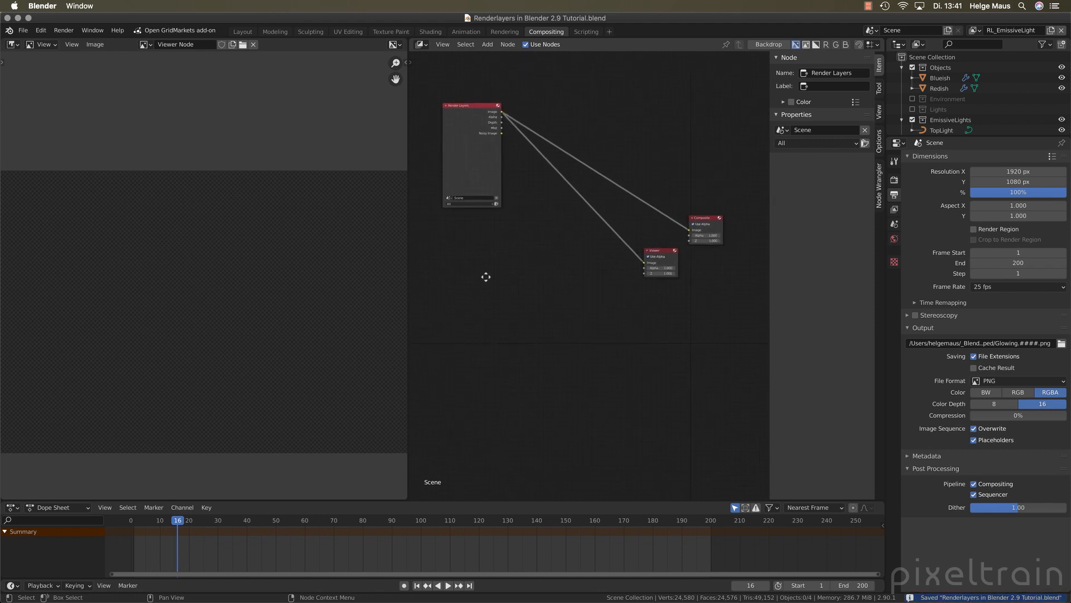
pyautogui.scroll(1, 501, 244)
pyautogui.moveTo(468, 96); pyautogui.dragTo(481, 132)
pyautogui.scroll(3, 481, 144)
pyautogui.moveTo(436, 135); pyautogui.dragTo(480, 136, button='middle')
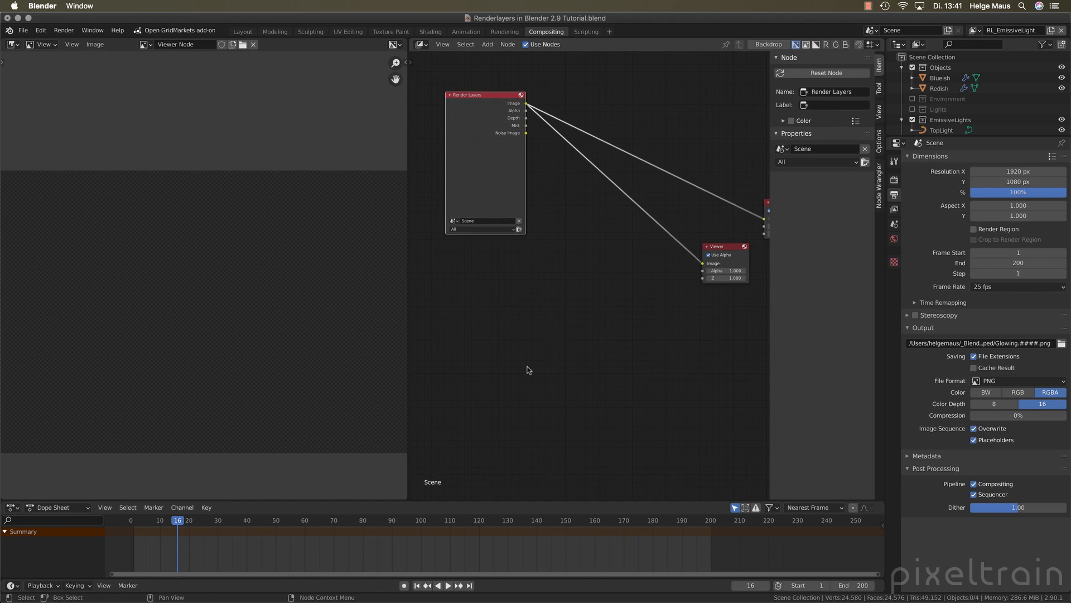
# Set the Render Layers node to output the RL_MovingObjects view layer
pyautogui.hotkey('shift', 'a')
pyautogui.moveTo(530, 381)
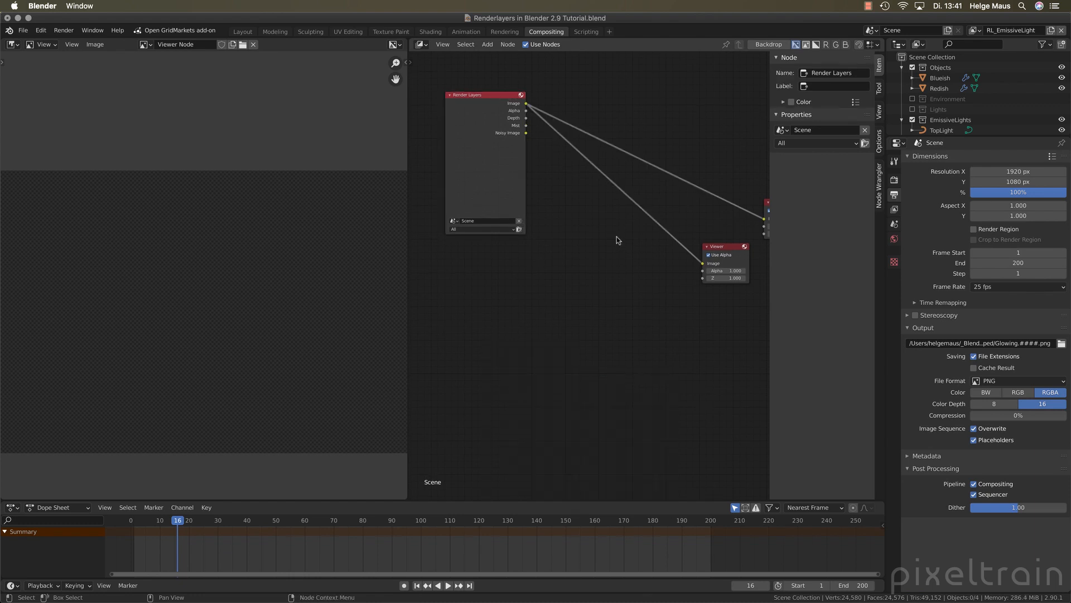
pyautogui.scroll(1, 468, 240)
pyautogui.click(458, 222)
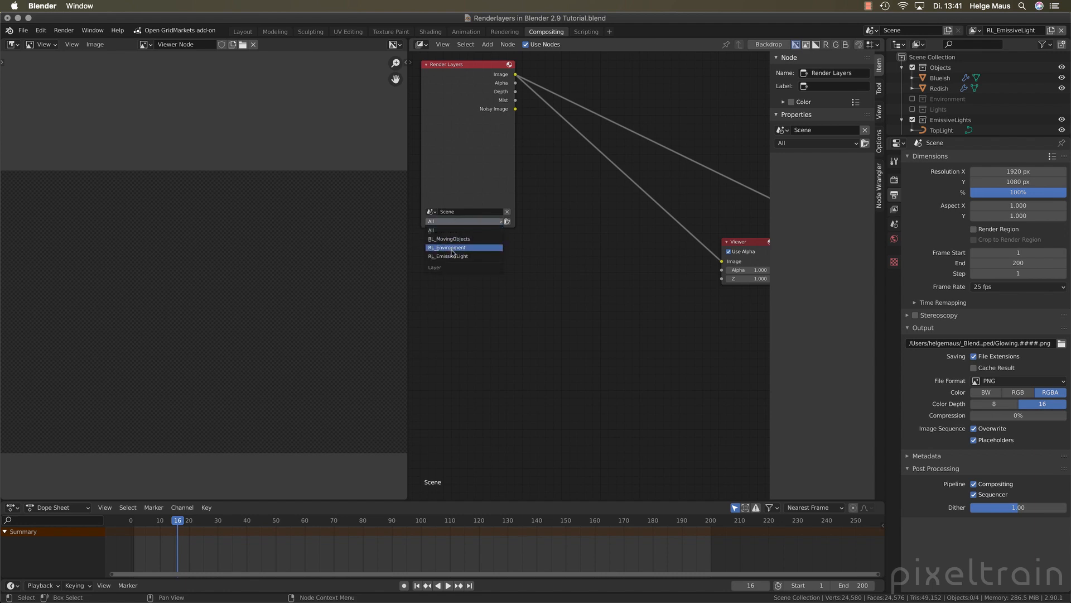
pyautogui.click(441, 239)
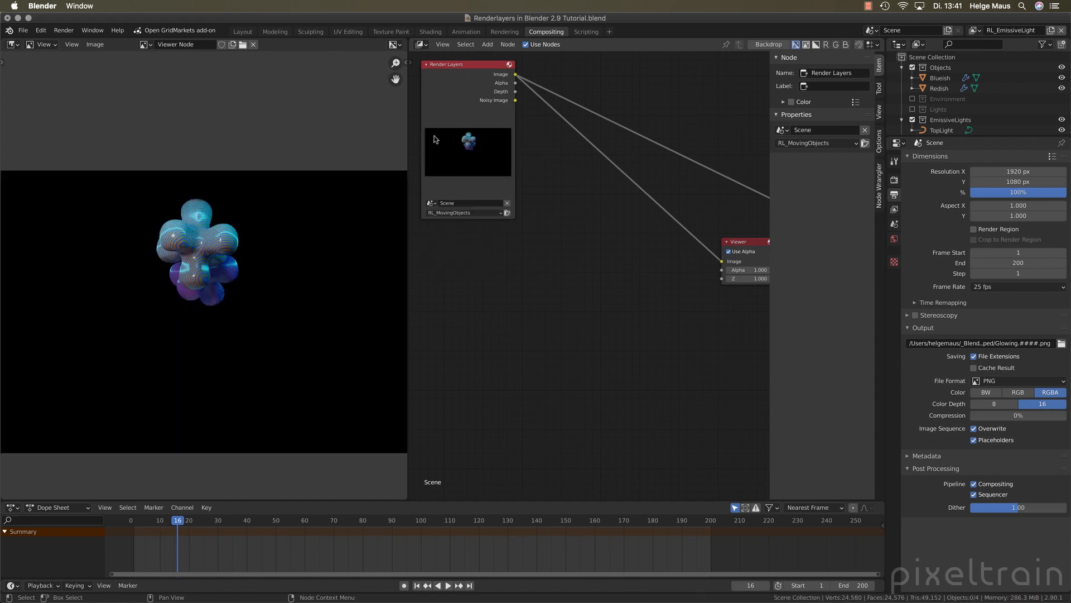
# Duplicate the Render Layers node directly below, connect the copy to the Viewer, and set its layer to RL_Environment
pyautogui.click(462, 71)
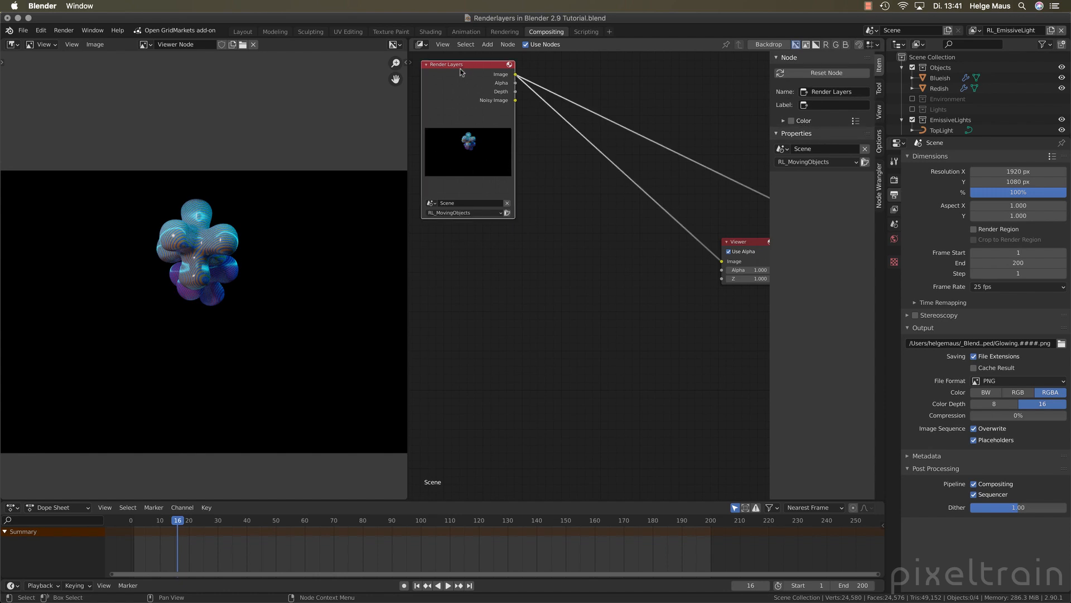
pyautogui.hotkey('shift', 'd')
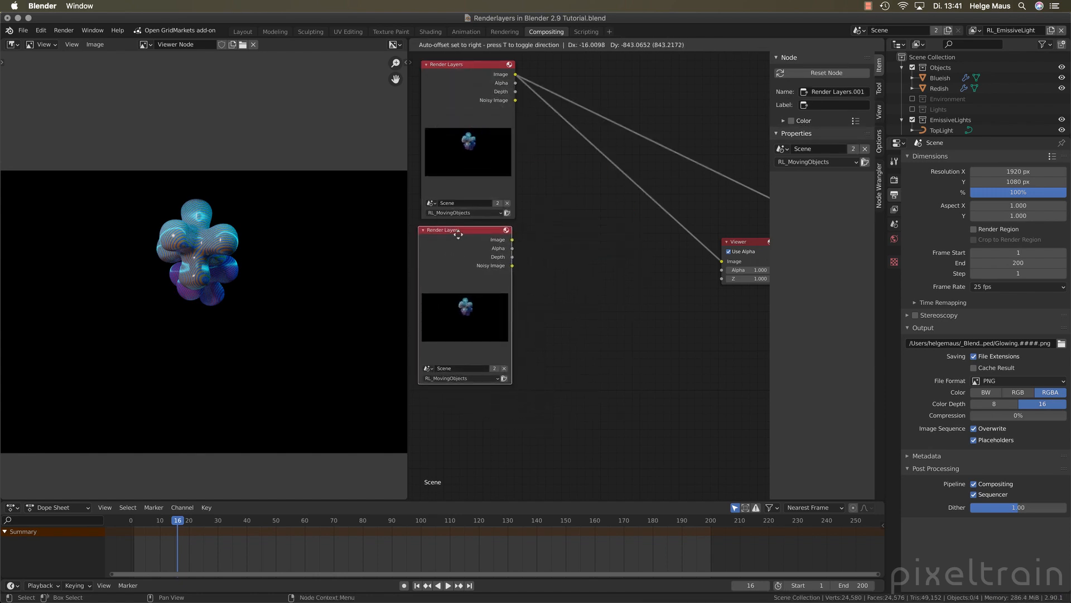
pyautogui.click(459, 237)
pyautogui.keyDown('ctrl'); pyautogui.keyDown('shift'); pyautogui.click(473, 238); pyautogui.keyUp('shift'); pyautogui.keyUp('ctrl')
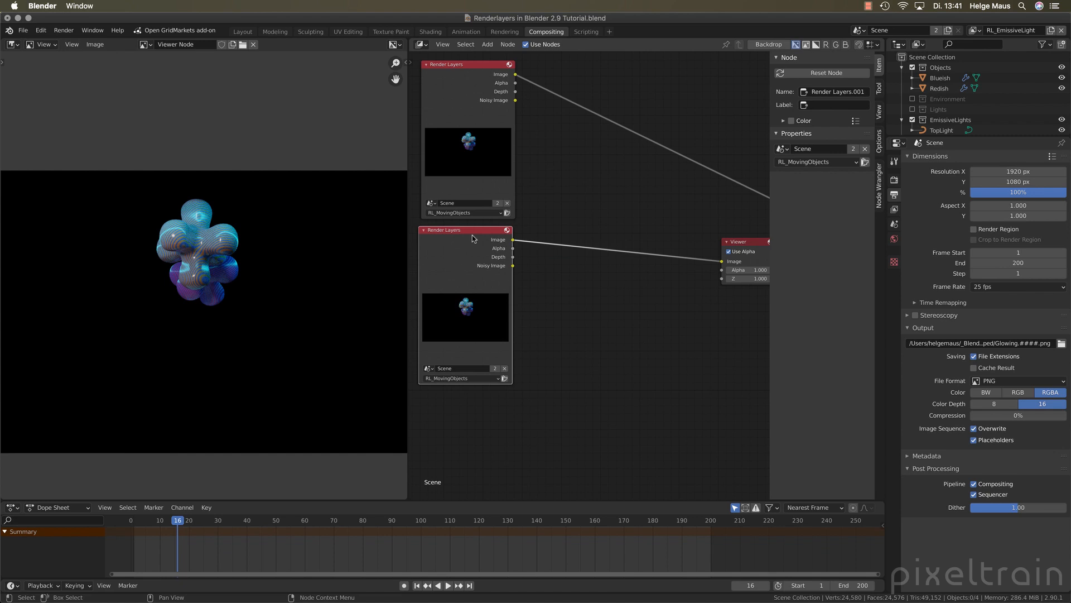
pyautogui.click(475, 379)
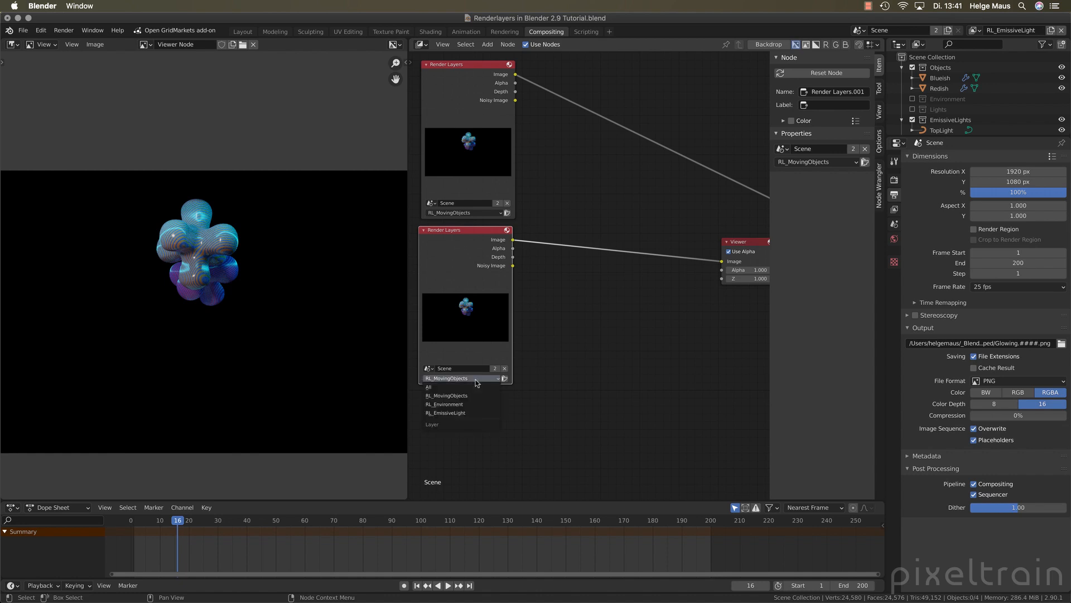
pyautogui.click(462, 404)
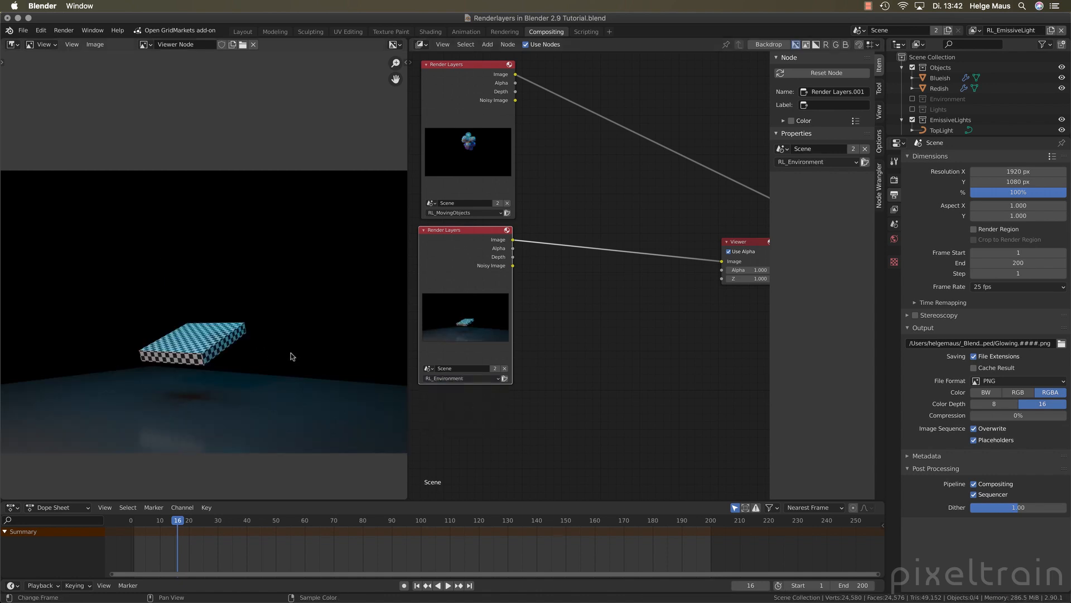
# Duplicate the RL_Environment Render Layers node directly below it and set the copy's layer to RL_EmissiveLight
pyautogui.moveTo(575, 384); pyautogui.dragTo(615, 298, button='middle')
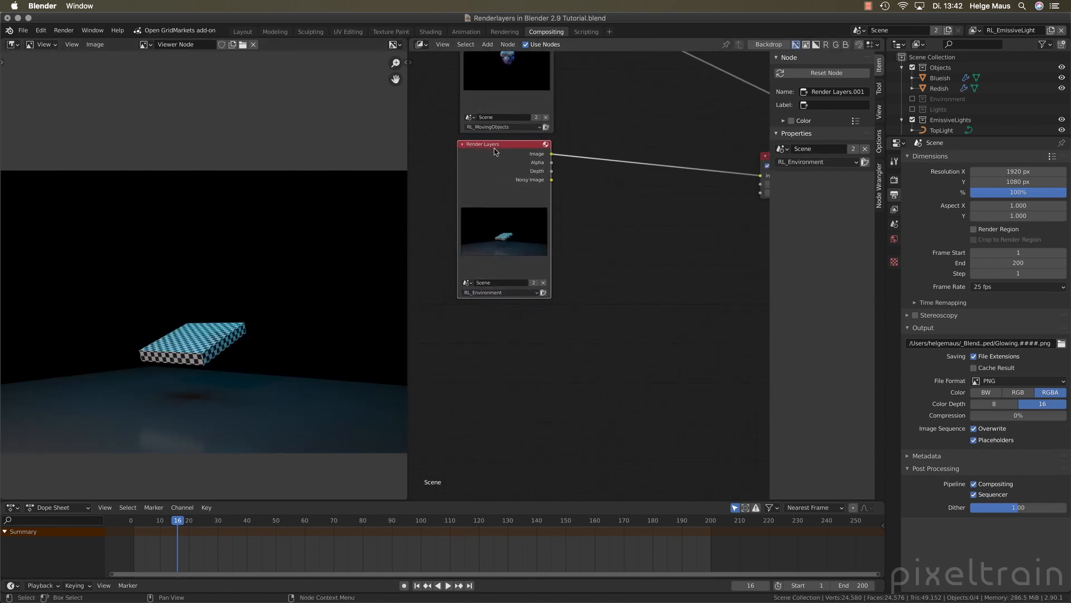
pyautogui.hotkey('shift', 'd')
pyautogui.click(493, 314)
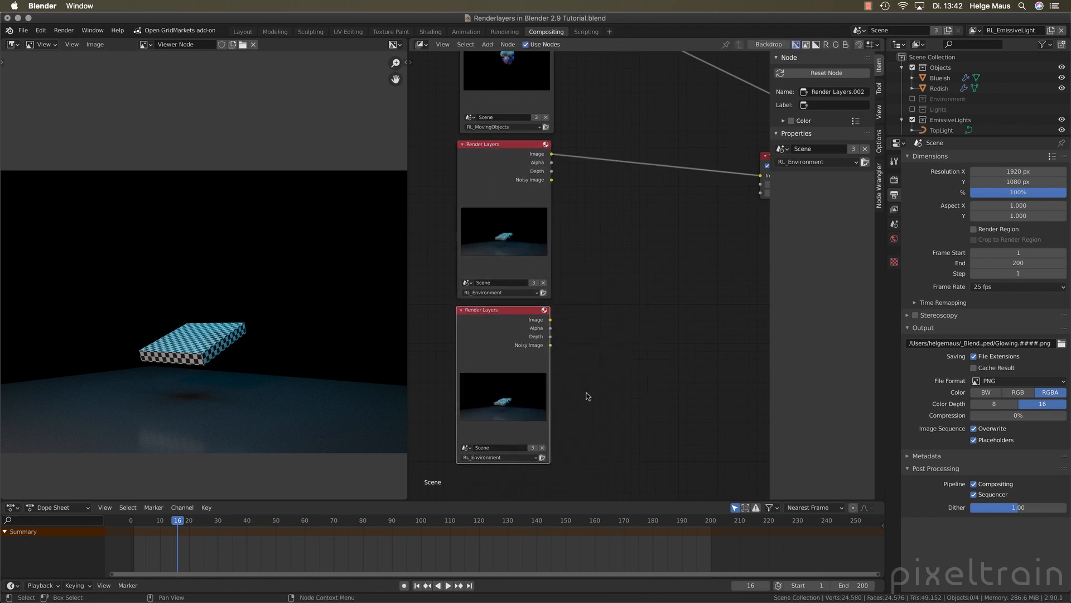
pyautogui.click(484, 457)
pyautogui.click(484, 492)
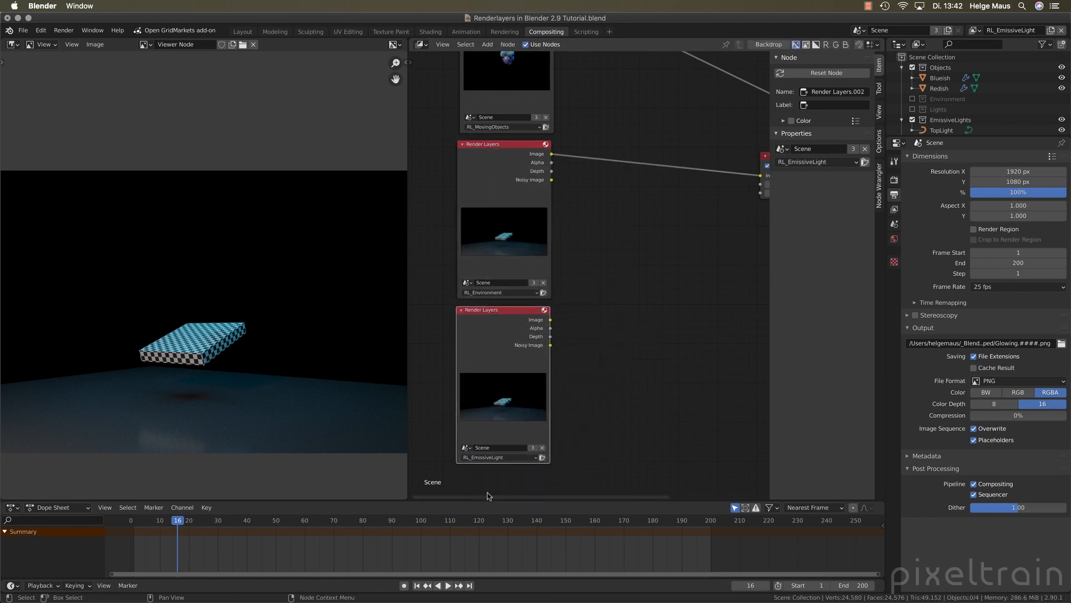
# Connect the RL_EmissiveLight node's image output to the Viewer and move the Viewer node below the Composite node
pyautogui.keyDown('ctrl'); pyautogui.keyDown('shift'); pyautogui.click(503, 319); pyautogui.keyUp('shift'); pyautogui.keyUp('ctrl')
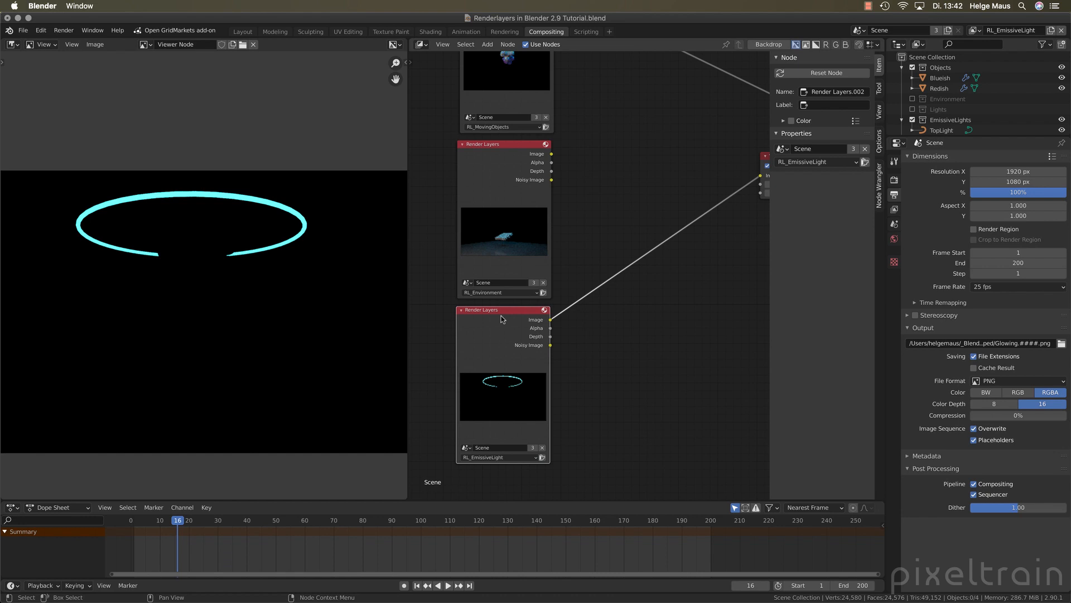
pyautogui.scroll(-5, 624, 323)
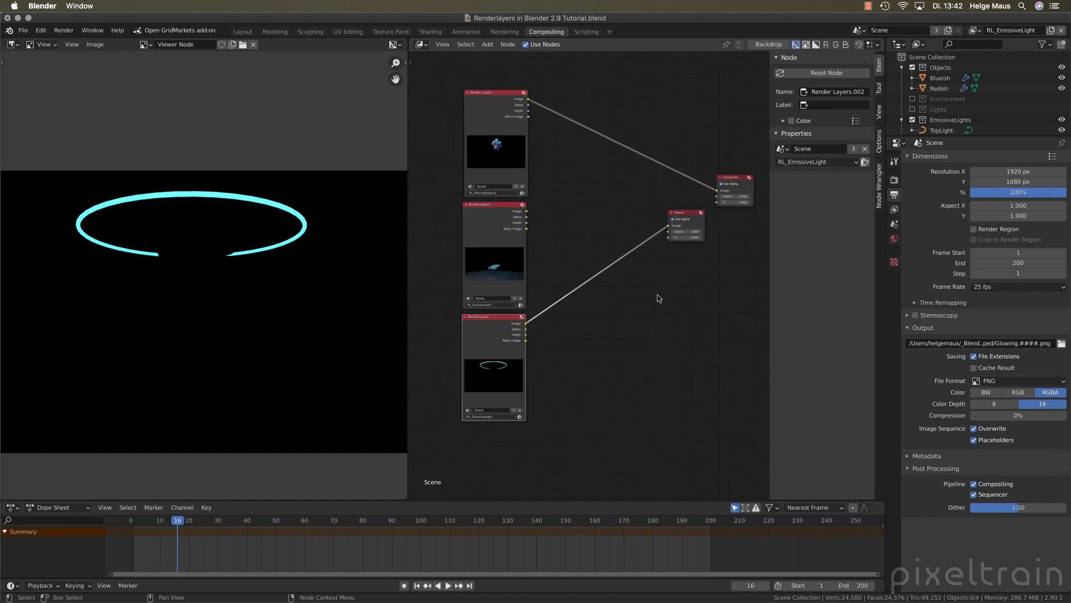
pyautogui.moveTo(689, 215); pyautogui.dragTo(736, 302)
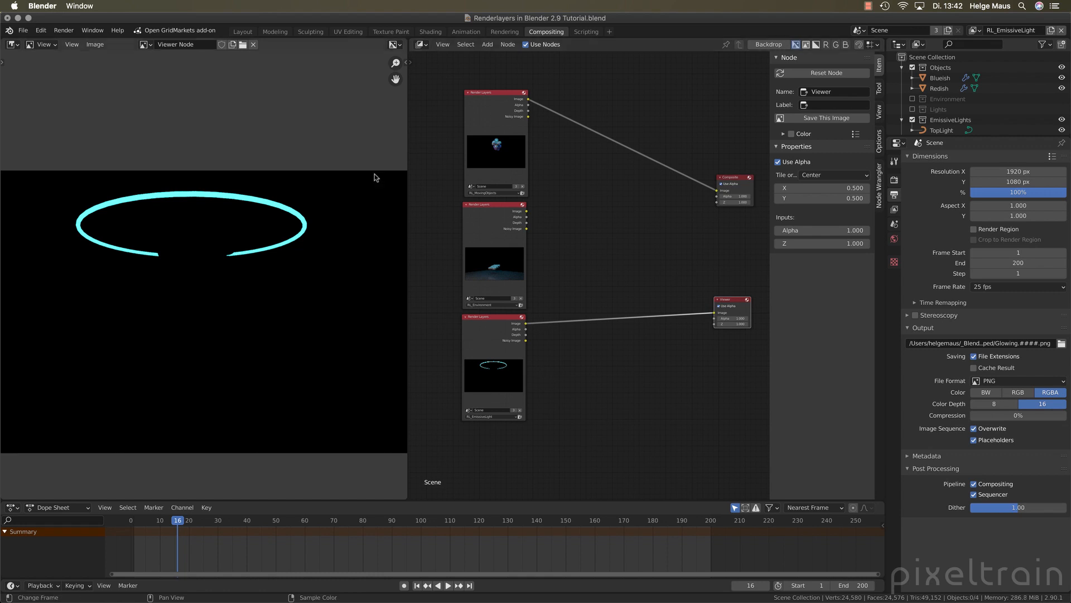
# Widen the node editor by narrowing the image viewer beside it, and save the file
pyautogui.moveTo(407, 211); pyautogui.dragTo(311, 215)
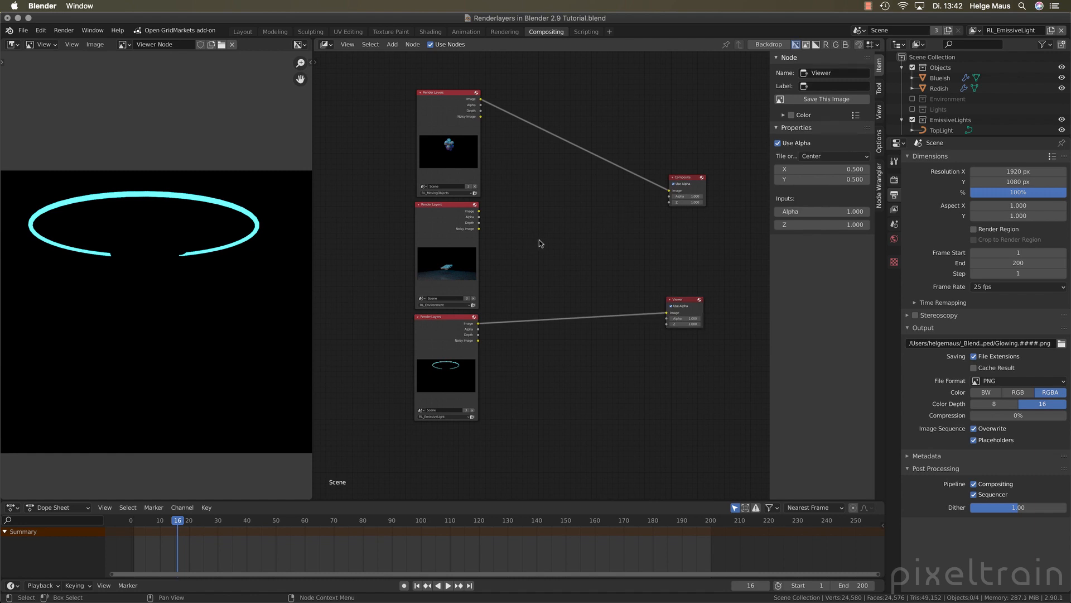
pyautogui.press('super+s')
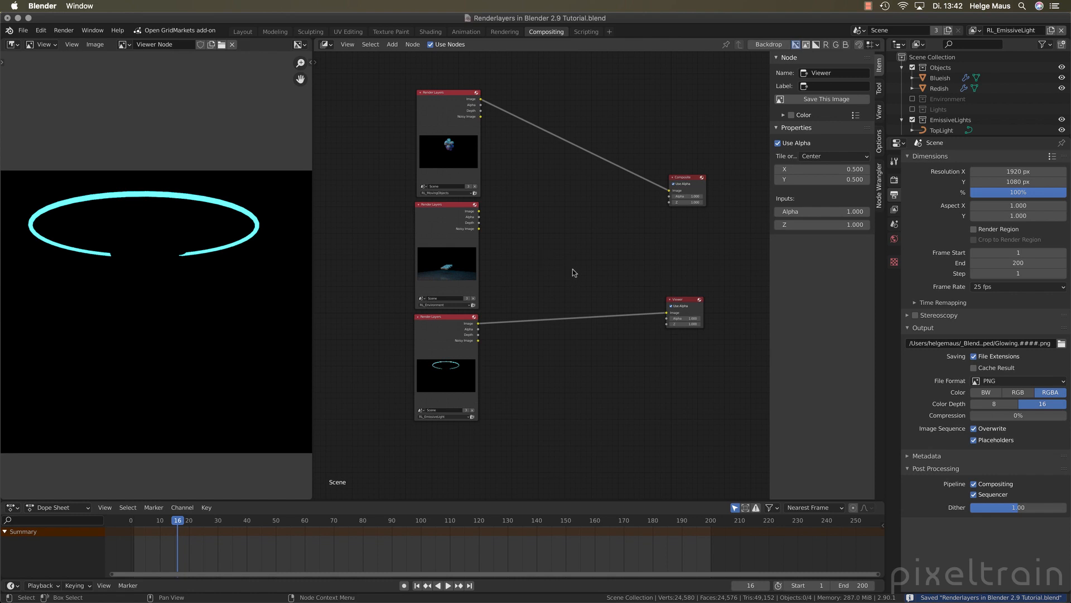
# Add an Alpha Over node with RL_Environment as first image and RL_MovingObjects as second, and connect its output to the Viewer
pyautogui.press('q')
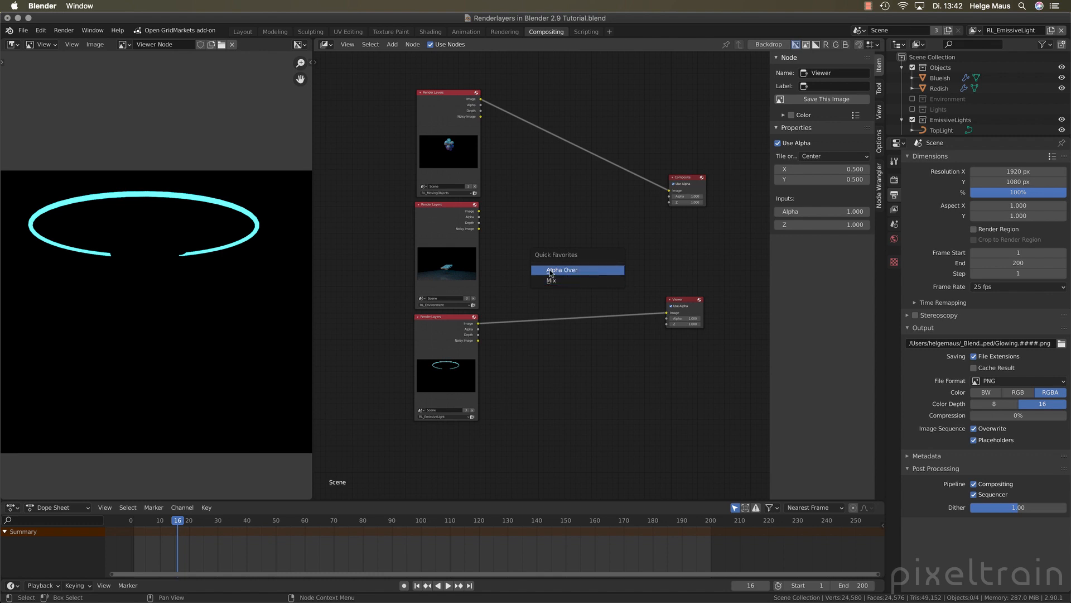
pyautogui.click(562, 270)
pyautogui.click(537, 204)
pyautogui.scroll(2, 502, 210)
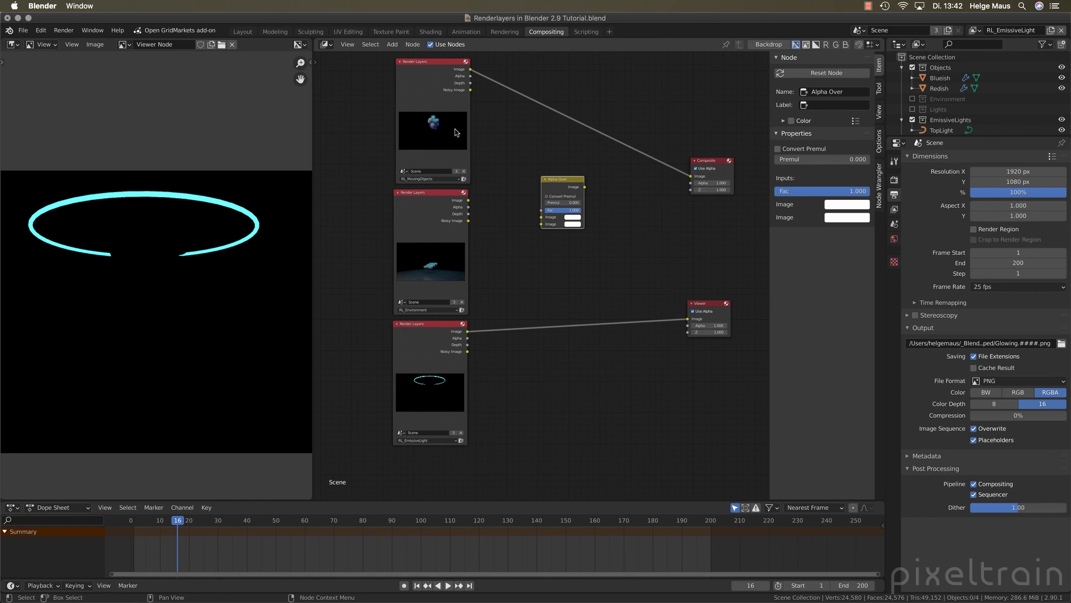
pyautogui.click(468, 201)
pyautogui.moveTo(469, 200); pyautogui.dragTo(471, 69)
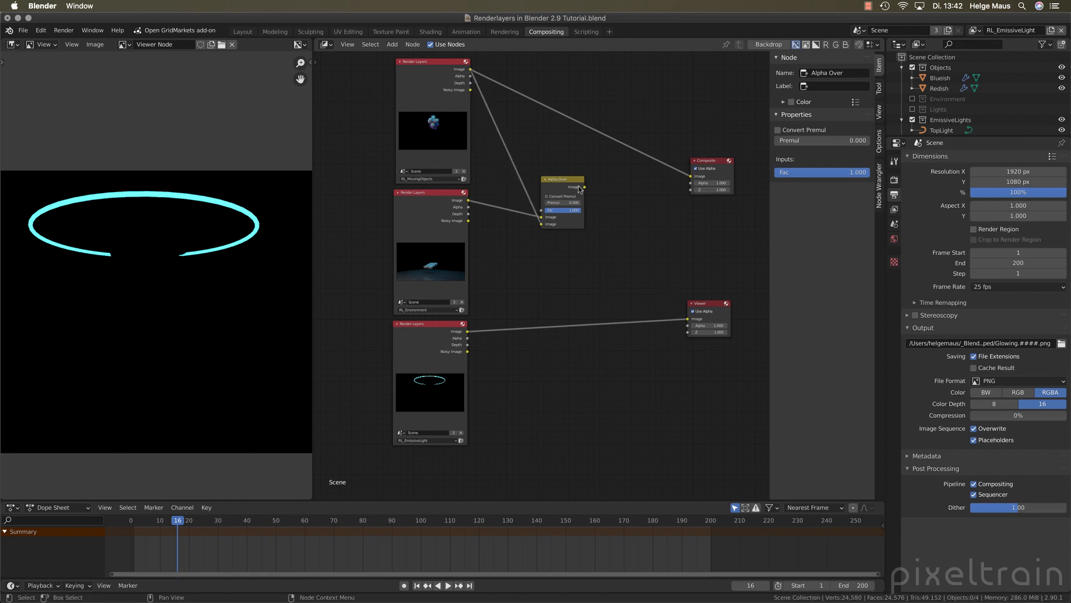
pyautogui.keyDown('ctrl'); pyautogui.keyDown('shift'); pyautogui.click(579, 190); pyautogui.keyUp('shift'); pyautogui.keyUp('ctrl')
# Try the Convert Premul option on the Alpha Over node and switch it off again
pyautogui.click(565, 196)
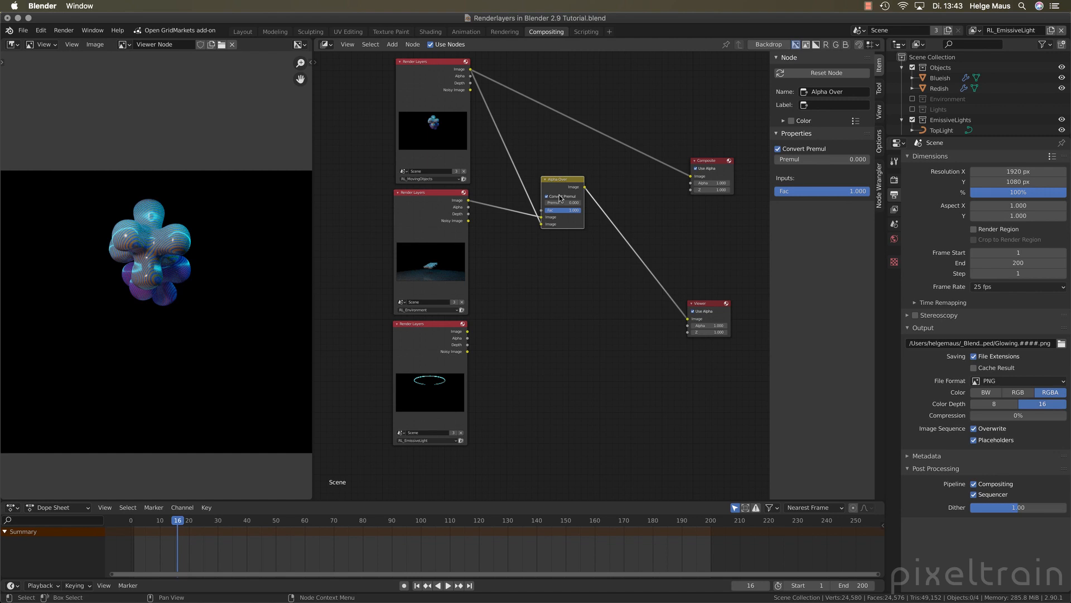
pyautogui.moveTo(560, 210)
pyautogui.mouseDown()
pyautogui.moveTo(526, 209)
pyautogui.moveTo(563, 209)
pyautogui.mouseUp()
pyautogui.click(561, 197)
# Check the alpha outputs of the RL_MovingObjects and RL_EmissiveLight nodes in the Viewer
pyautogui.keyDown('ctrl'); pyautogui.keyDown('shift'); pyautogui.click(471, 79); pyautogui.keyUp('shift'); pyautogui.keyUp('ctrl')
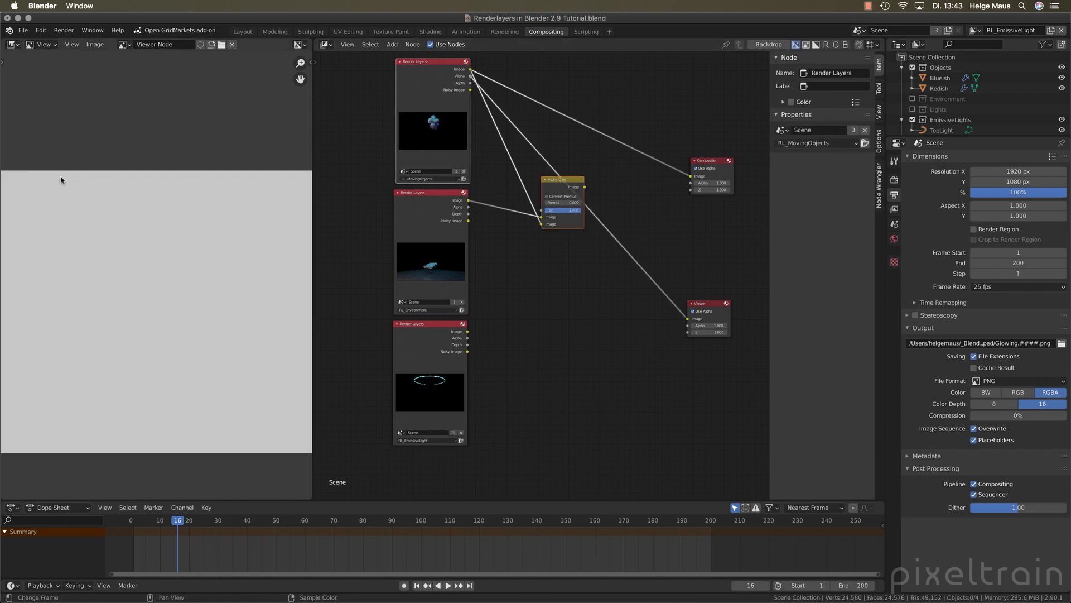
pyautogui.scroll(-2, 158, 220)
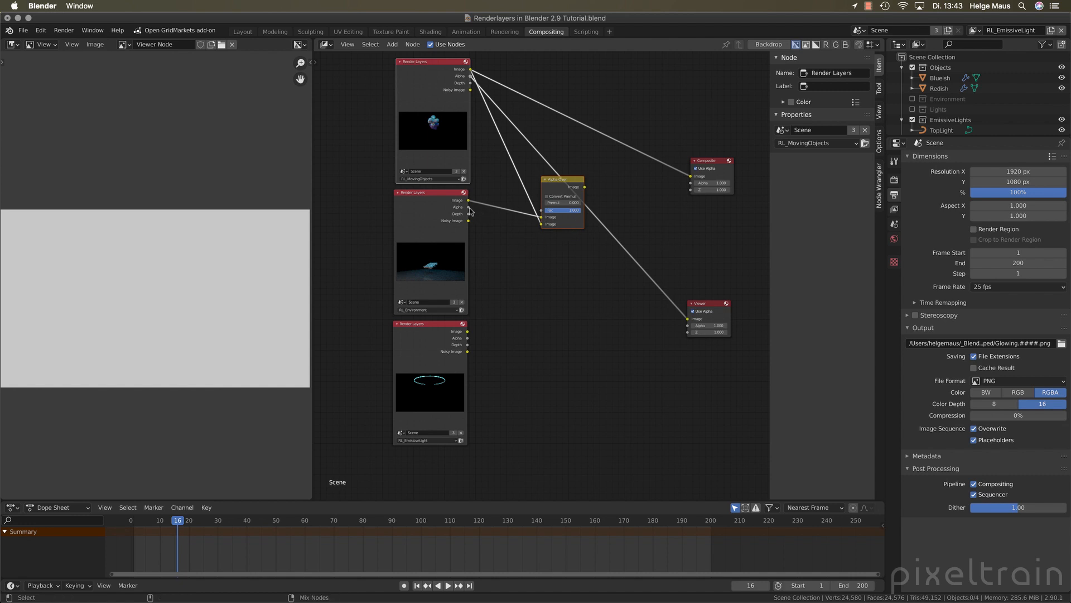
pyautogui.keyDown('ctrl'); pyautogui.keyDown('shift'); pyautogui.click(468, 338); pyautogui.keyUp('shift'); pyautogui.keyUp('ctrl')
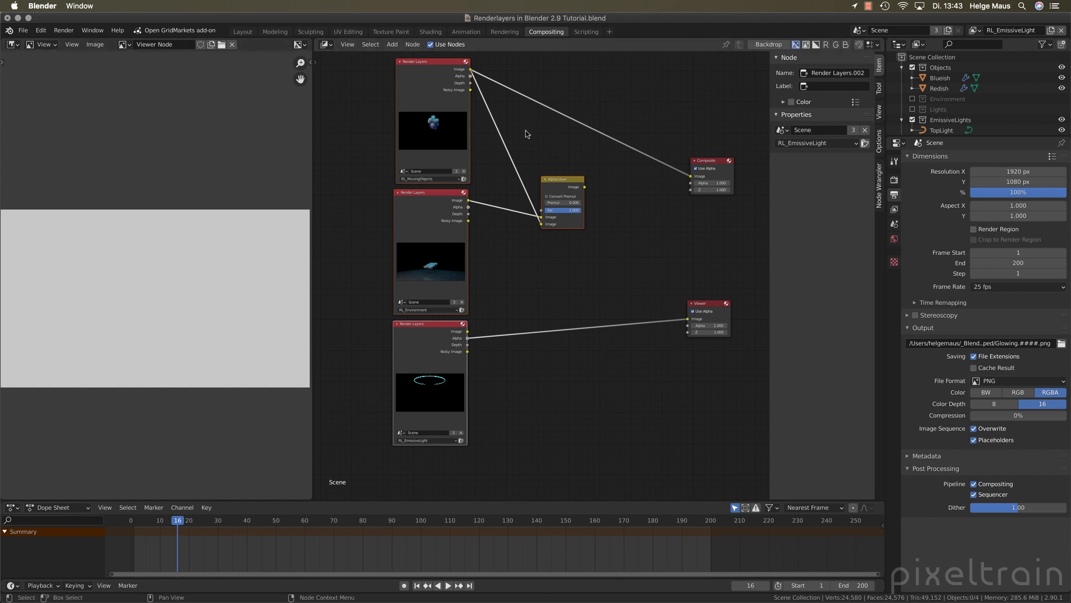
pyautogui.click(559, 275)
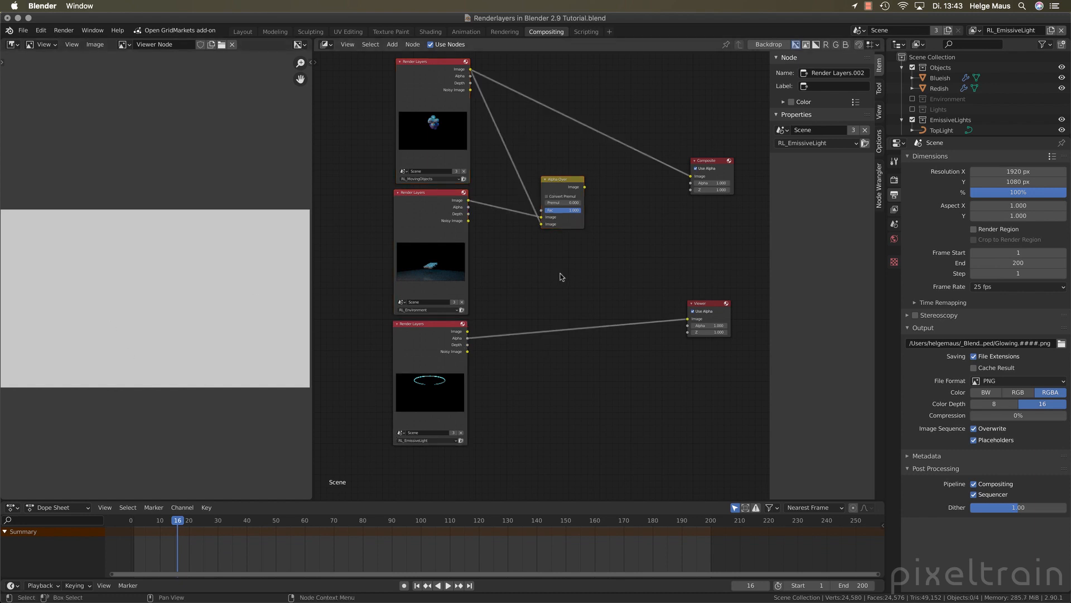
# Enable the Transparent film option in the render settings and save the file
pyautogui.press('super+s')
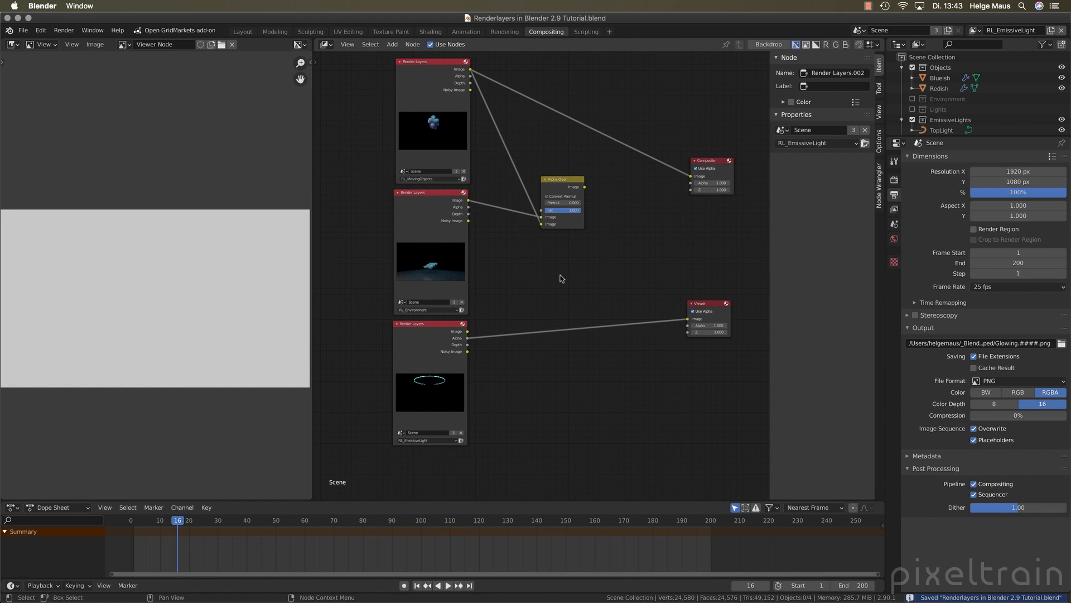
pyautogui.click(895, 180)
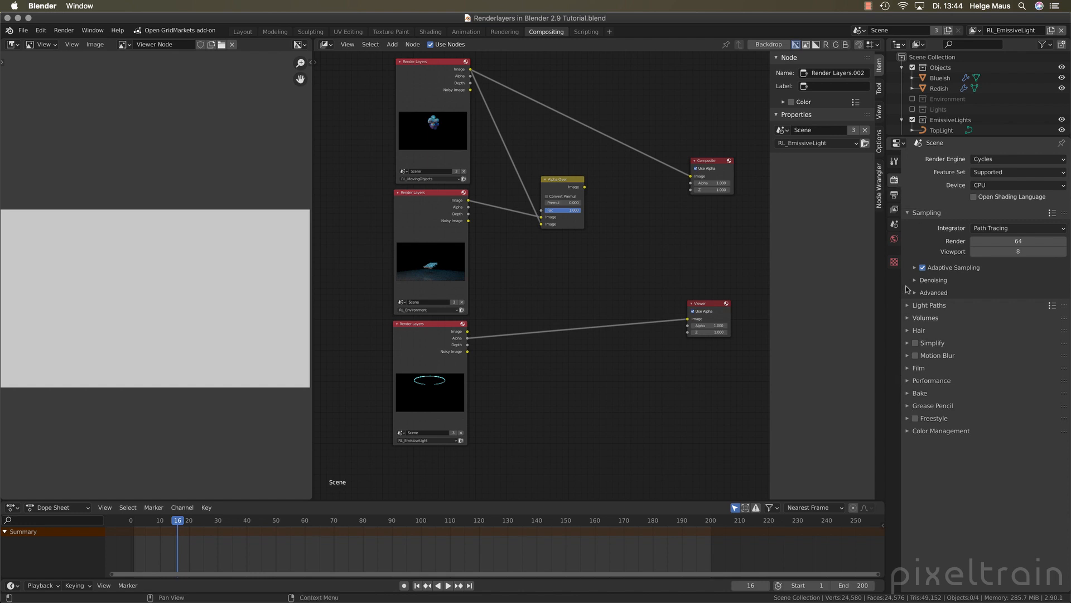
pyautogui.click(910, 368)
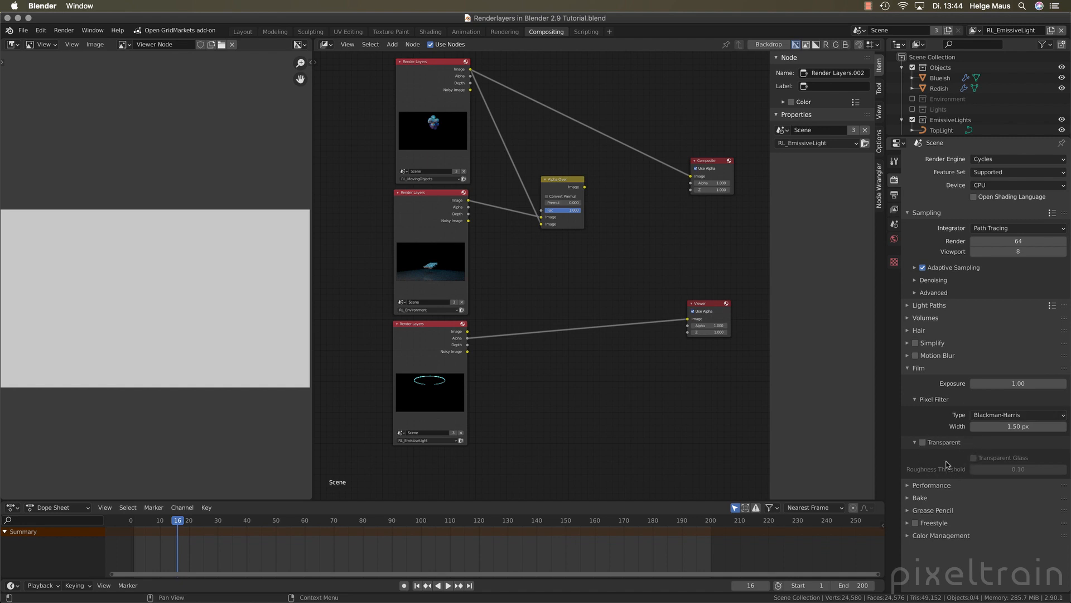
pyautogui.click(924, 442)
pyautogui.press('super+s')
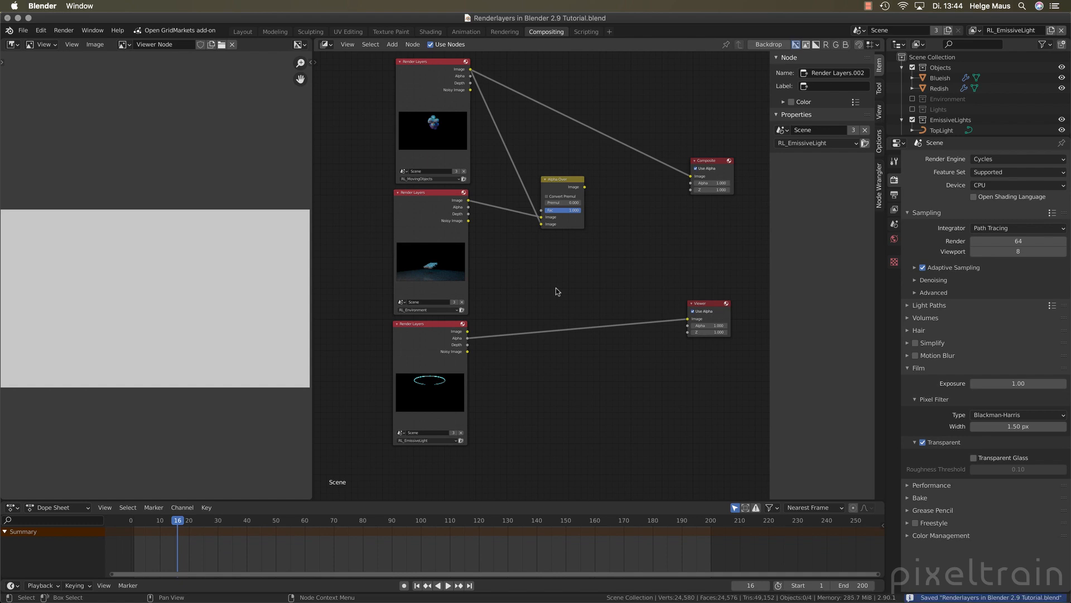
# Render the current frame again and return the render result area to the compositor node editor
pyautogui.click(63, 31)
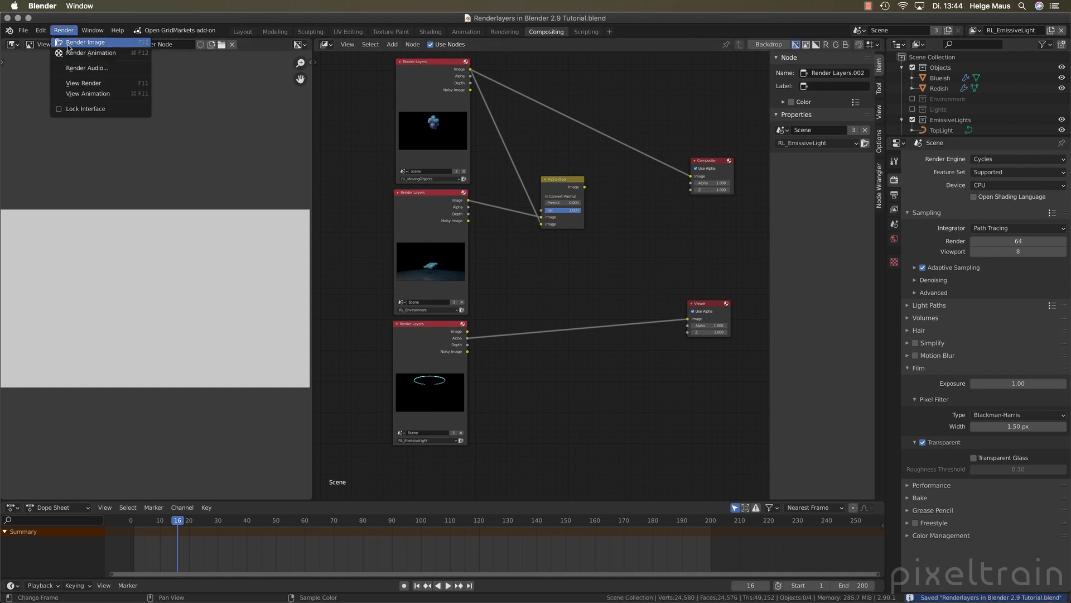
pyautogui.click(68, 43)
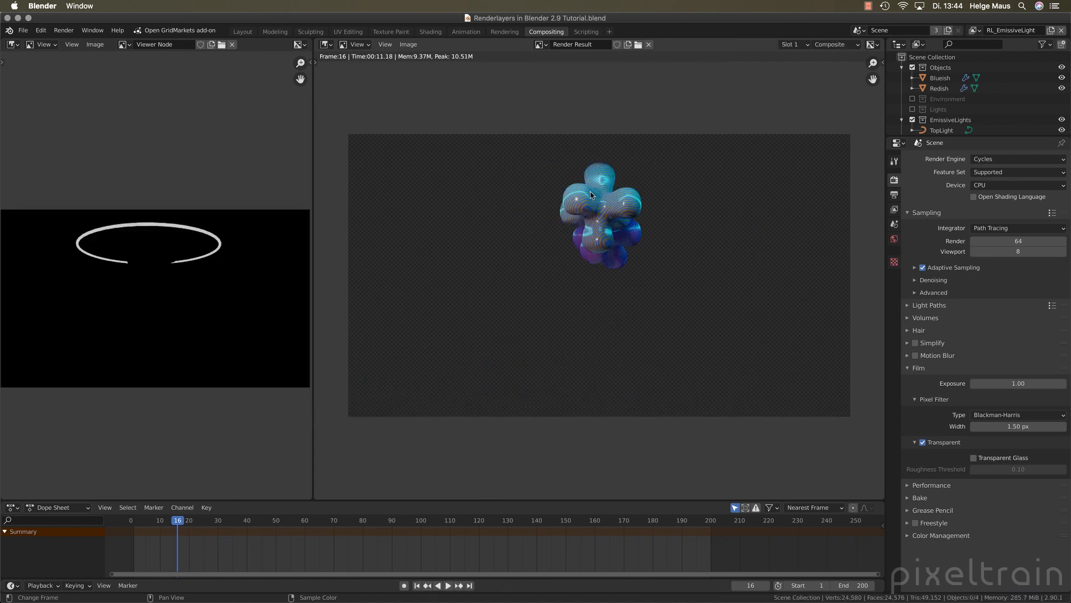
pyautogui.click(326, 44)
pyautogui.click(360, 141)
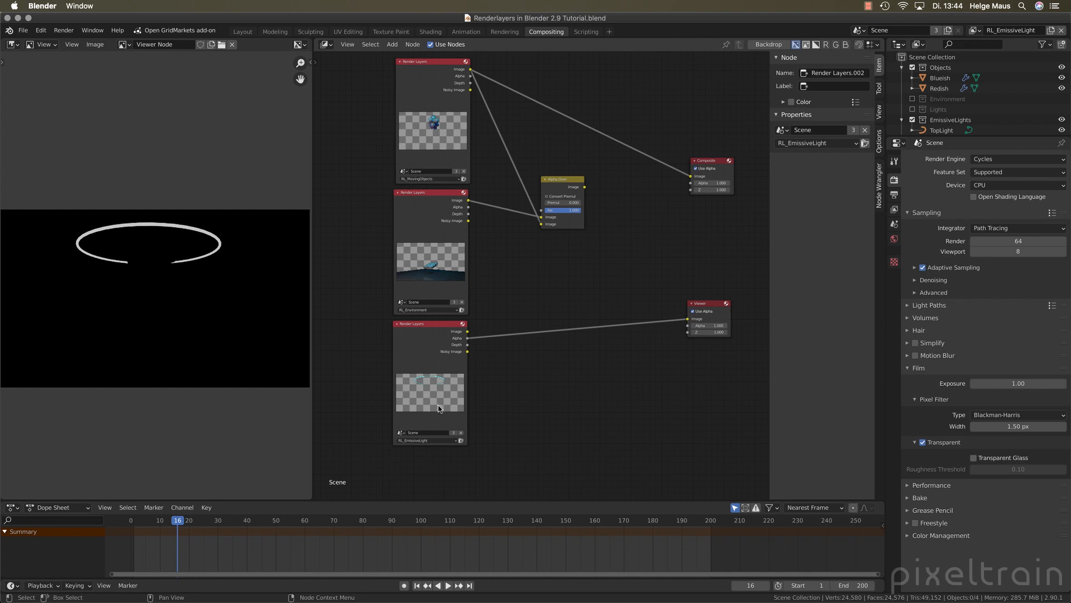
# Connect the Alpha Over output to the Viewer and inspect the combined moving objects and environment up close
pyautogui.keyDown('ctrl'); pyautogui.keyDown('shift'); pyautogui.click(569, 188); pyautogui.keyUp('shift'); pyautogui.keyUp('ctrl')
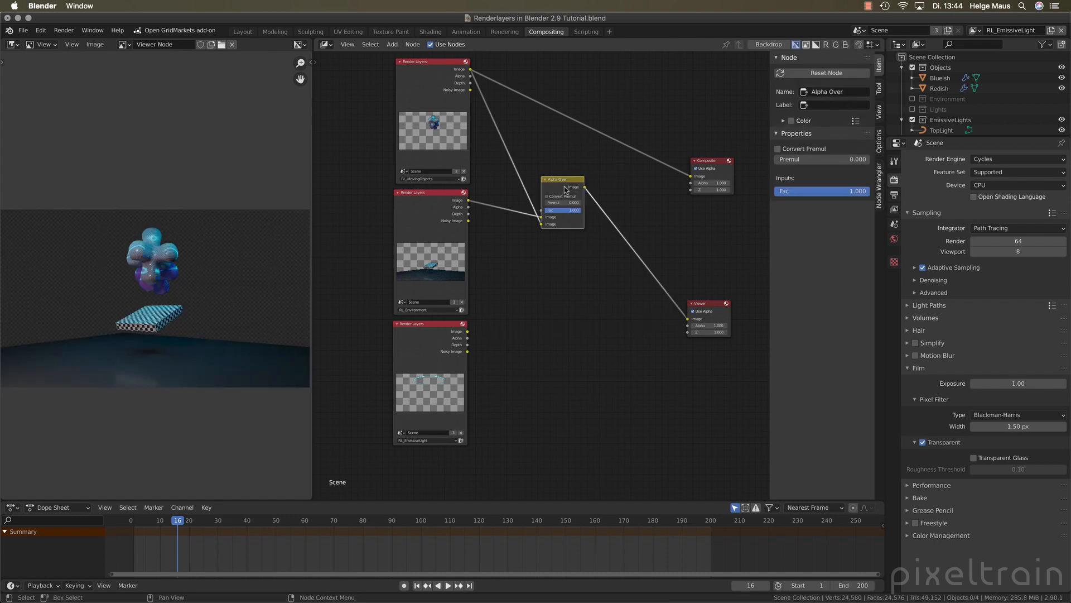
pyautogui.scroll(6, 195, 296)
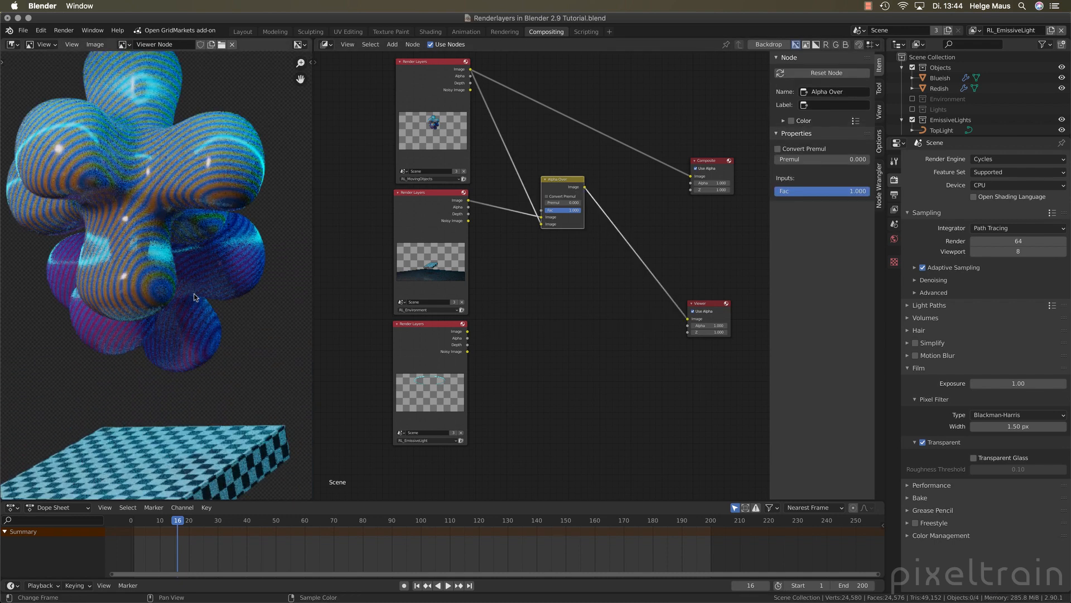
pyautogui.scroll(-5, 195, 296)
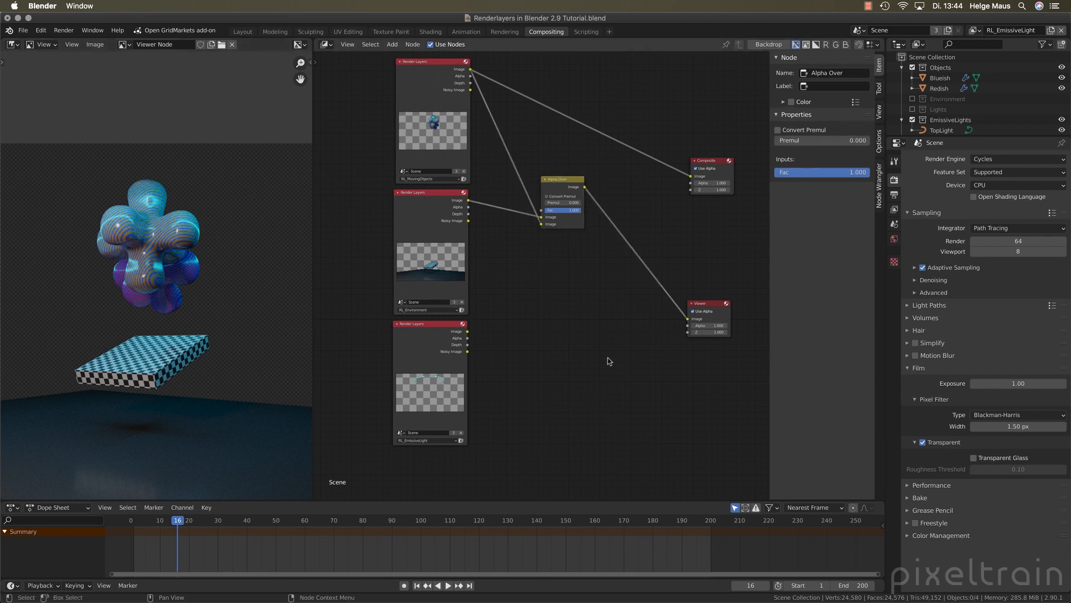
# Add a second Alpha Over node beside the Viewer and link the first Alpha Over's output to its first image input
pyautogui.press('q')
pyautogui.click(562, 334)
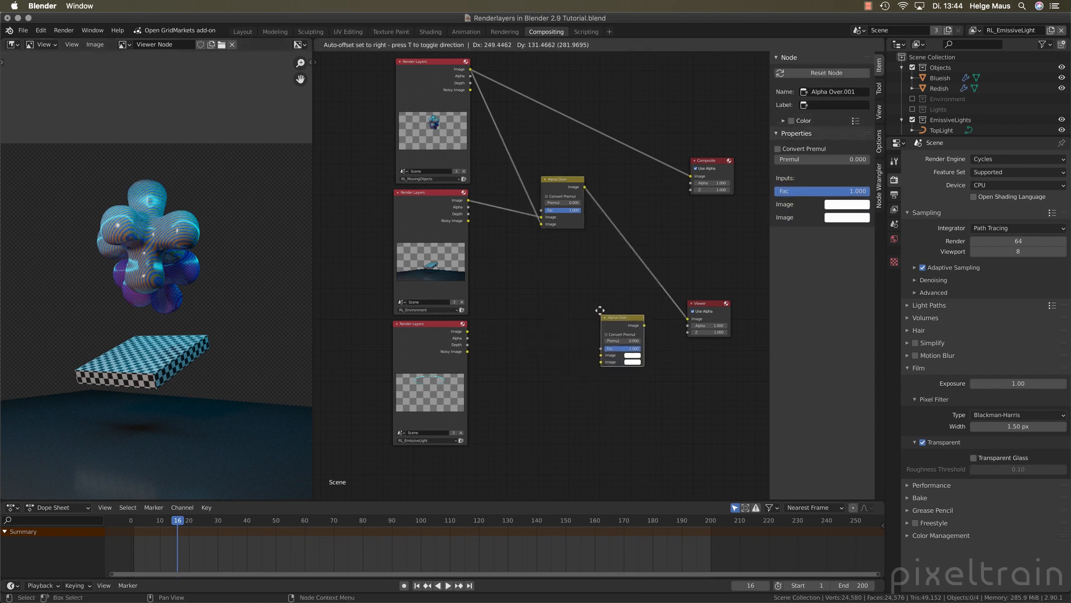
pyautogui.click(611, 314)
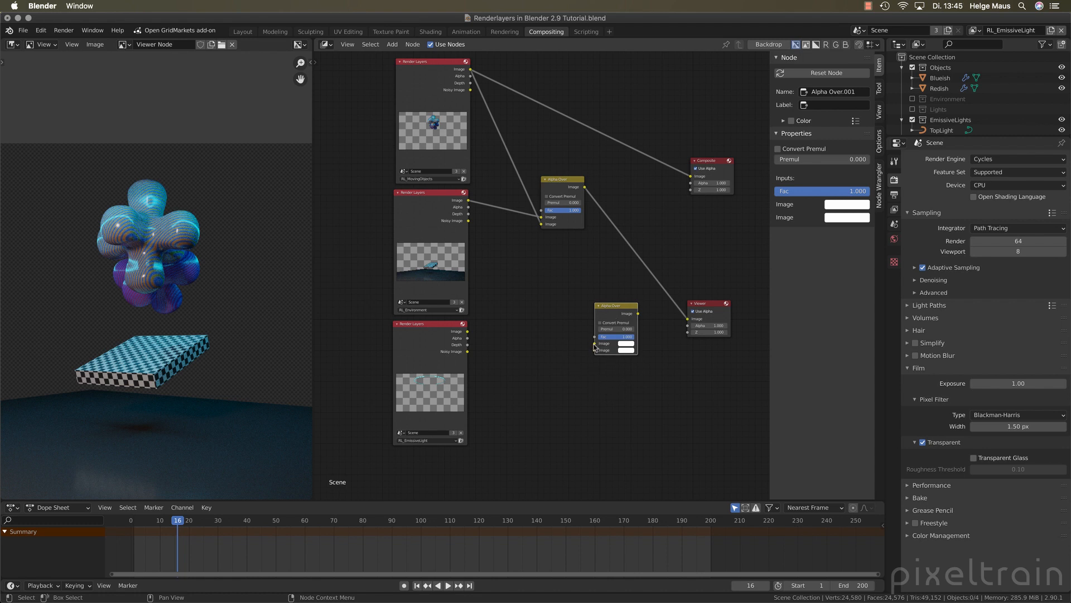
pyautogui.moveTo(594, 343); pyautogui.dragTo(585, 189)
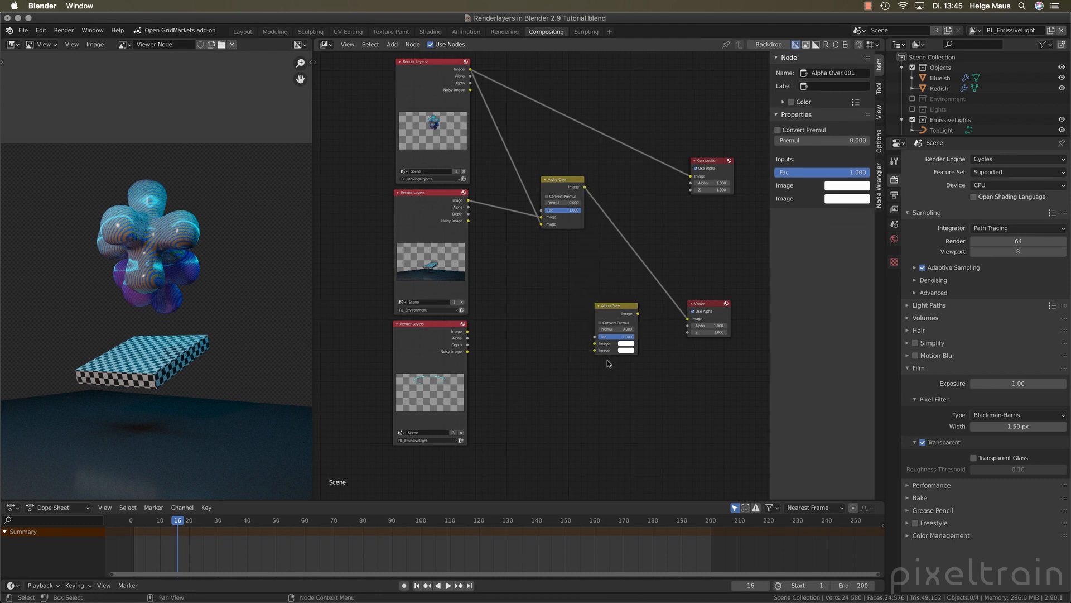
pyautogui.moveTo(617, 309); pyautogui.dragTo(585, 187)
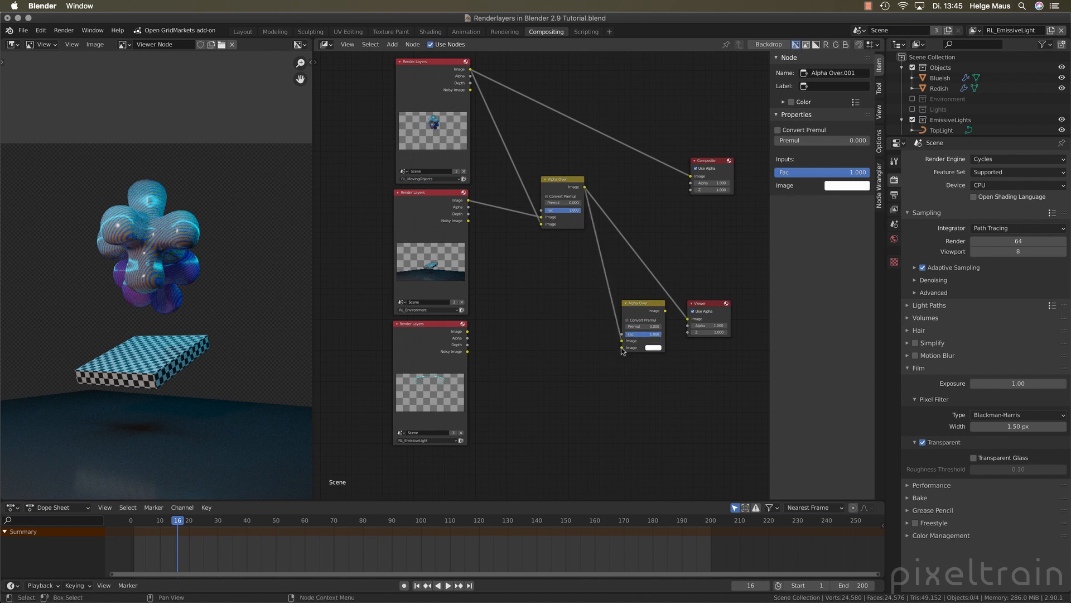
# Link RL_EmissiveLight's image to the second Alpha Over's second image input, preview its output in the Viewer, and move the Viewer up
pyautogui.moveTo(622, 347); pyautogui.dragTo(467, 332)
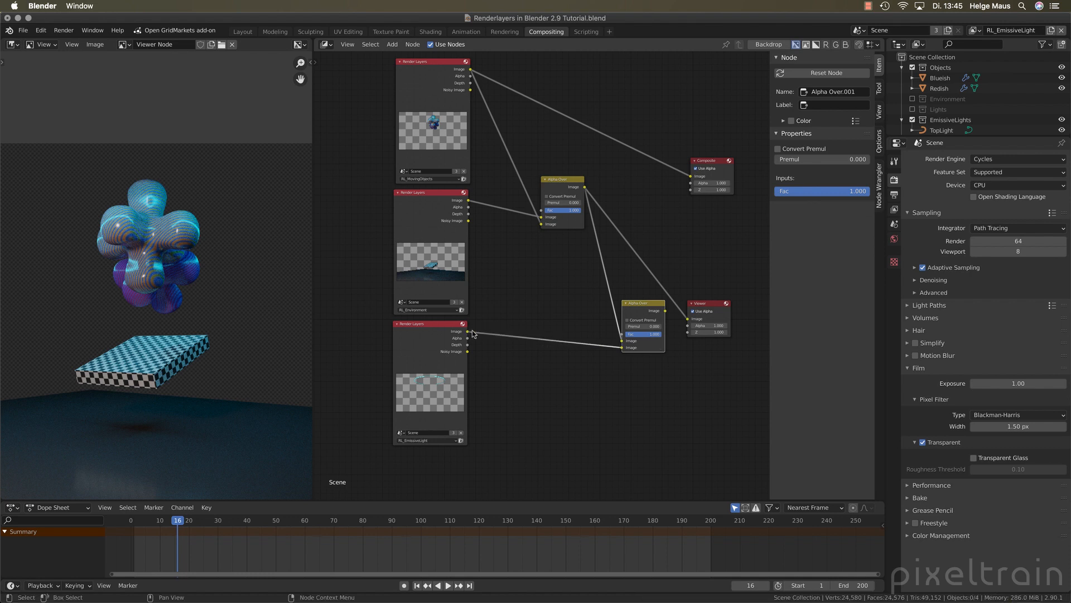
pyautogui.keyDown('ctrl'); pyautogui.keyDown('shift'); pyautogui.click(647, 309); pyautogui.keyUp('shift'); pyautogui.keyUp('ctrl')
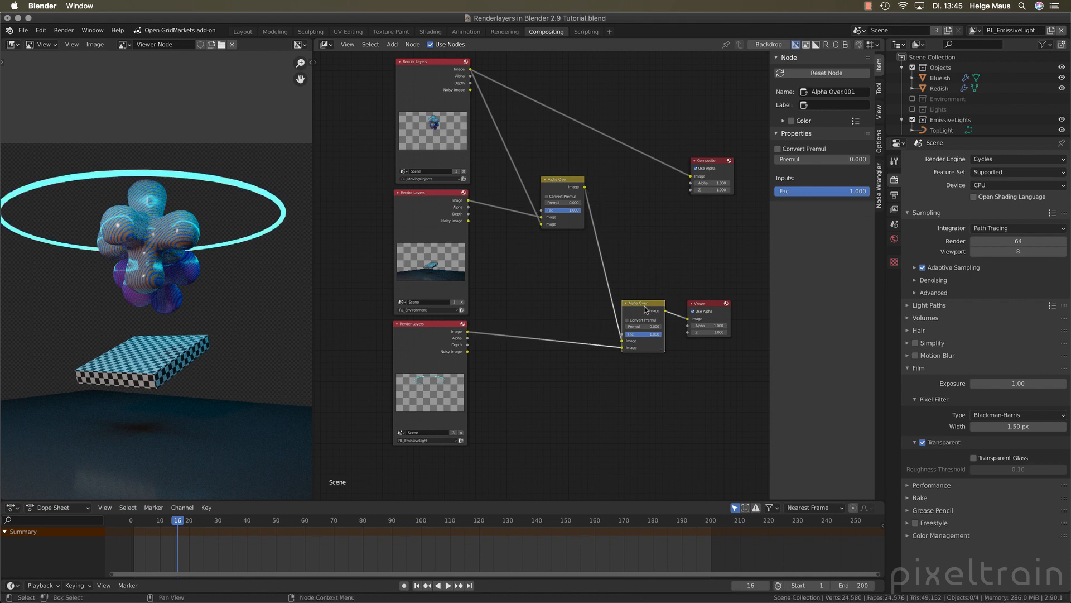
pyautogui.moveTo(705, 306); pyautogui.dragTo(726, 233)
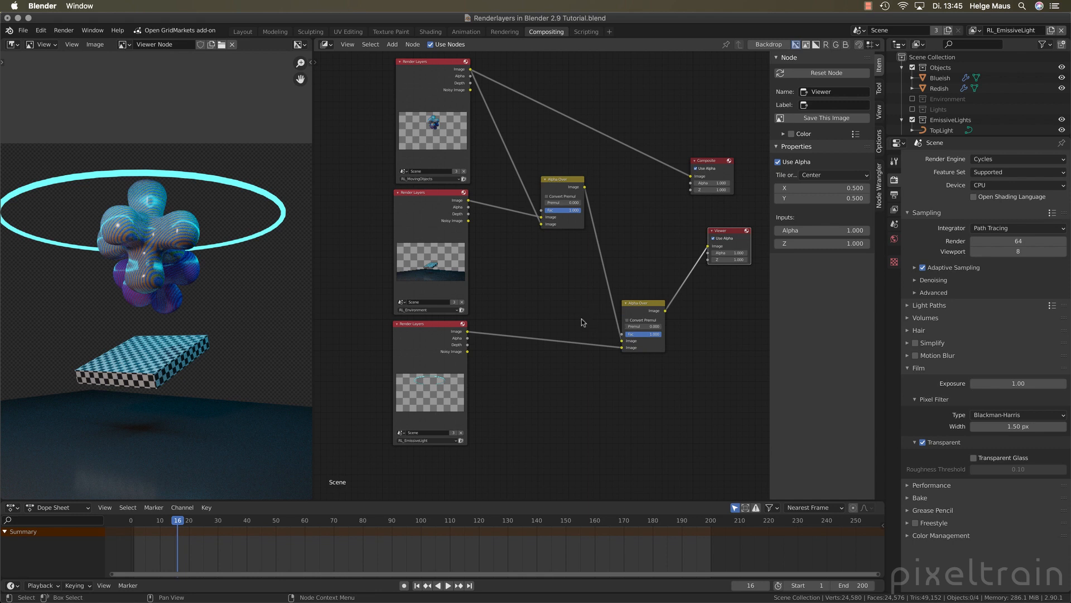
# Swap the second Alpha Over node's input links back and forth with Node Wrangler's Swap Links
pyautogui.click(638, 305)
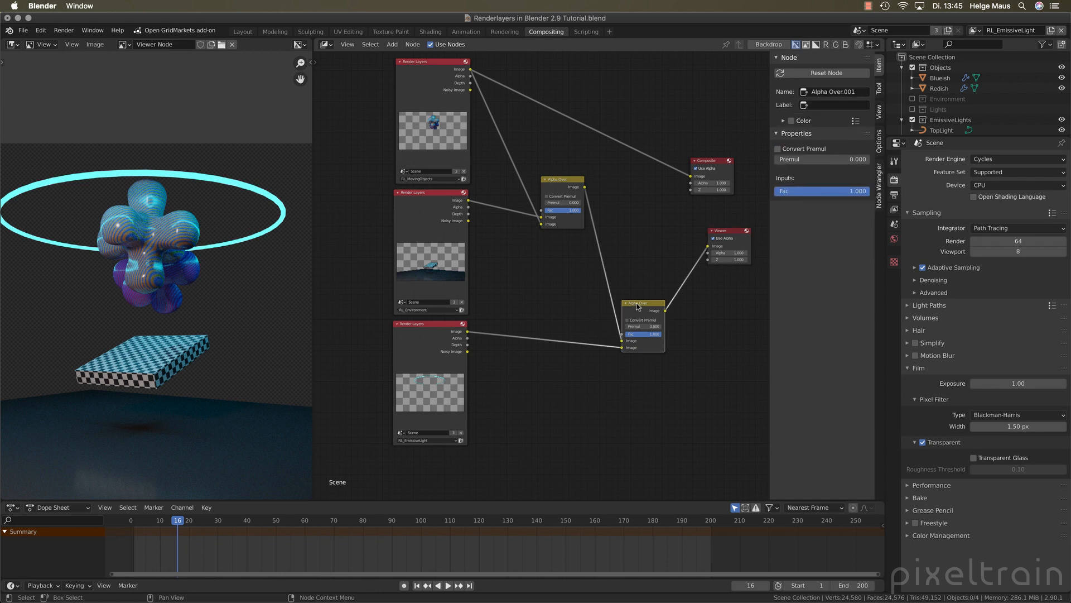
pyautogui.hotkey('shift', 'w')
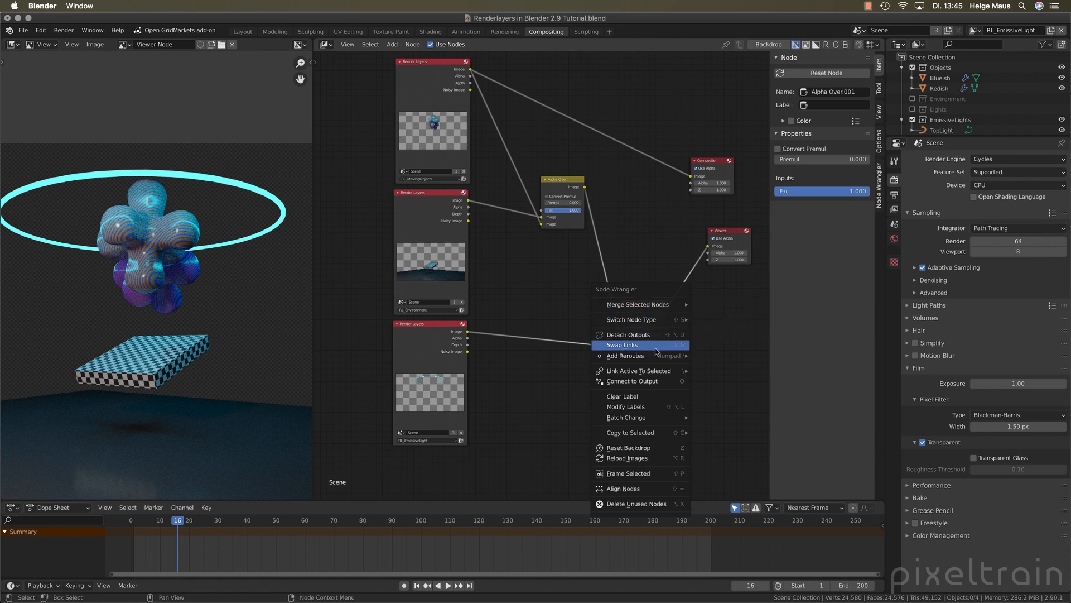
pyautogui.click(673, 345)
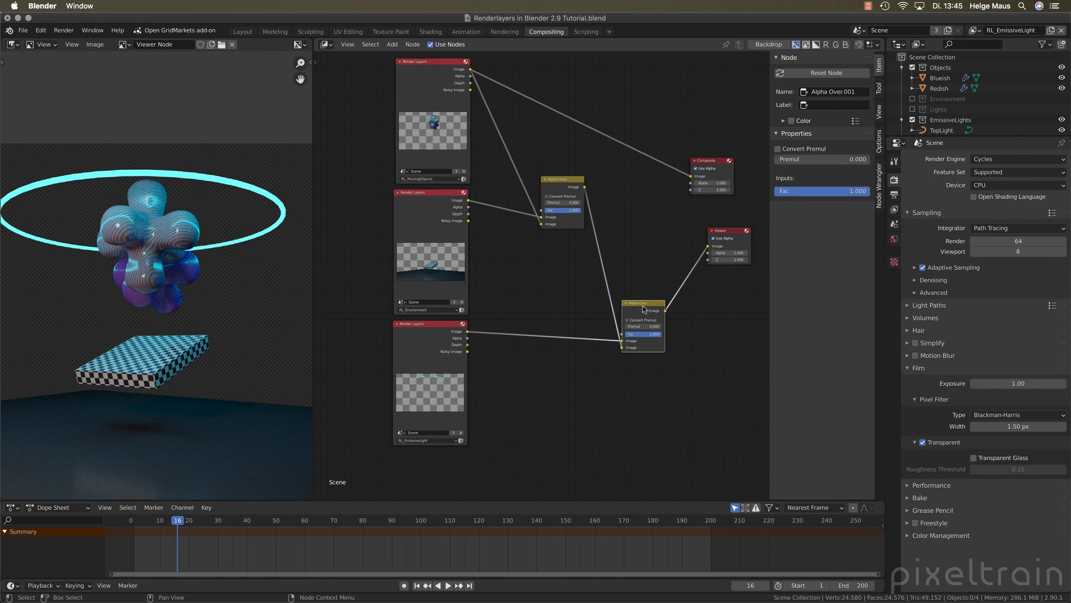
pyautogui.hotkey('alt', 's')
pyautogui.hotkey('alt', 's')
pyautogui.hotkey('alt', 's')
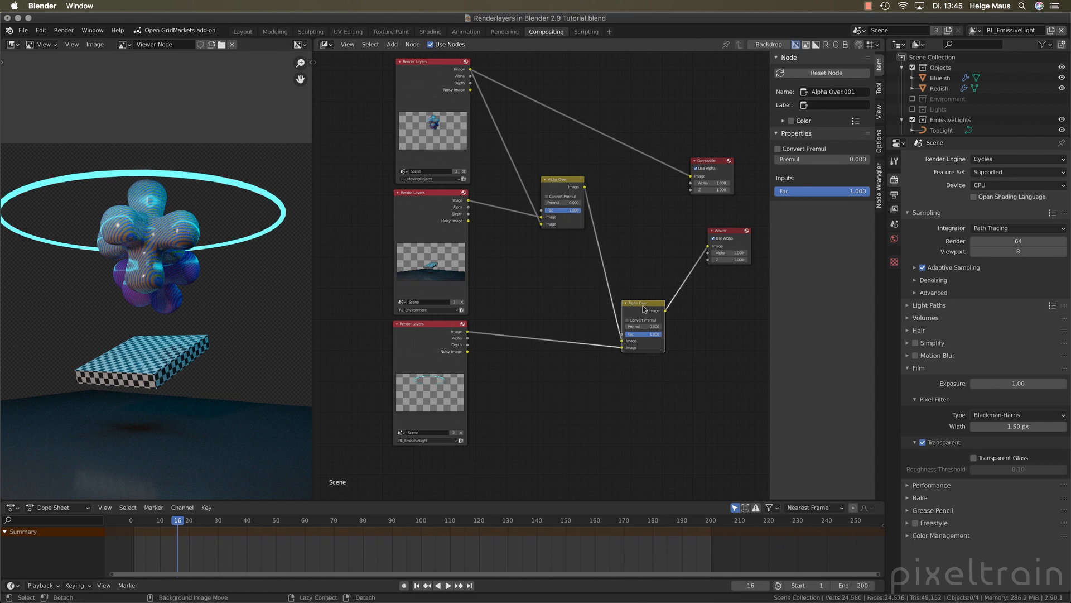
pyautogui.hotkey('alt', 's')
pyautogui.hotkey('alt', 's')
pyautogui.hotkey('alt', 's')
pyautogui.hotkey('alt', 's')
pyautogui.hotkey('alt', 's')
pyautogui.hotkey('alt', 's')
# Move the second Alpha Over node up, between the first Alpha Over node and the Viewer
pyautogui.moveTo(651, 307); pyautogui.dragTo(636, 256)
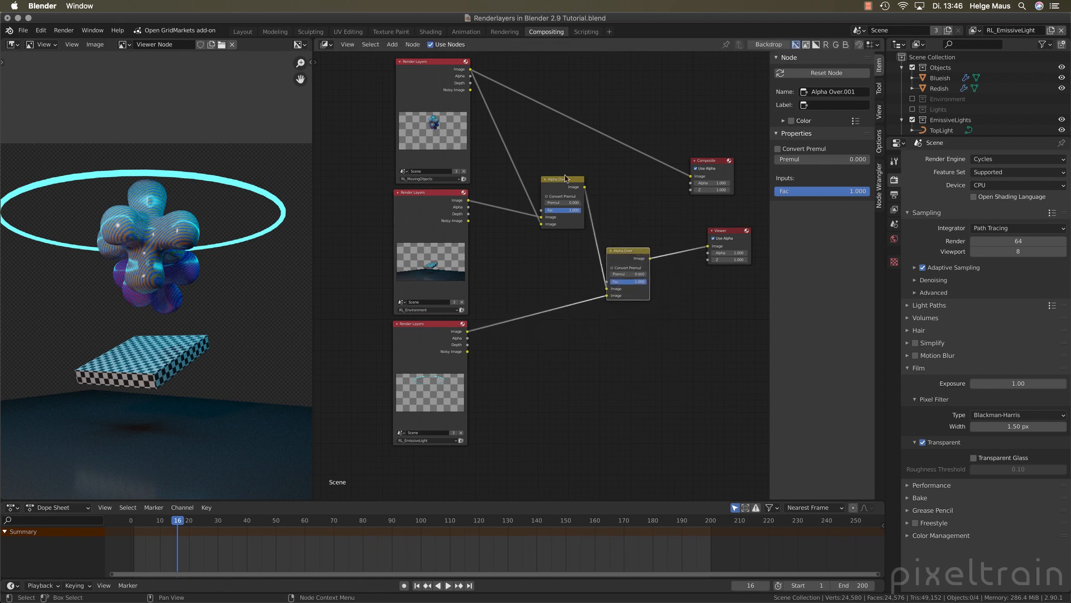
# Move the first Alpha Over node up, closer to the Render Layers nodes, and save the file
pyautogui.moveTo(565, 180); pyautogui.dragTo(552, 167)
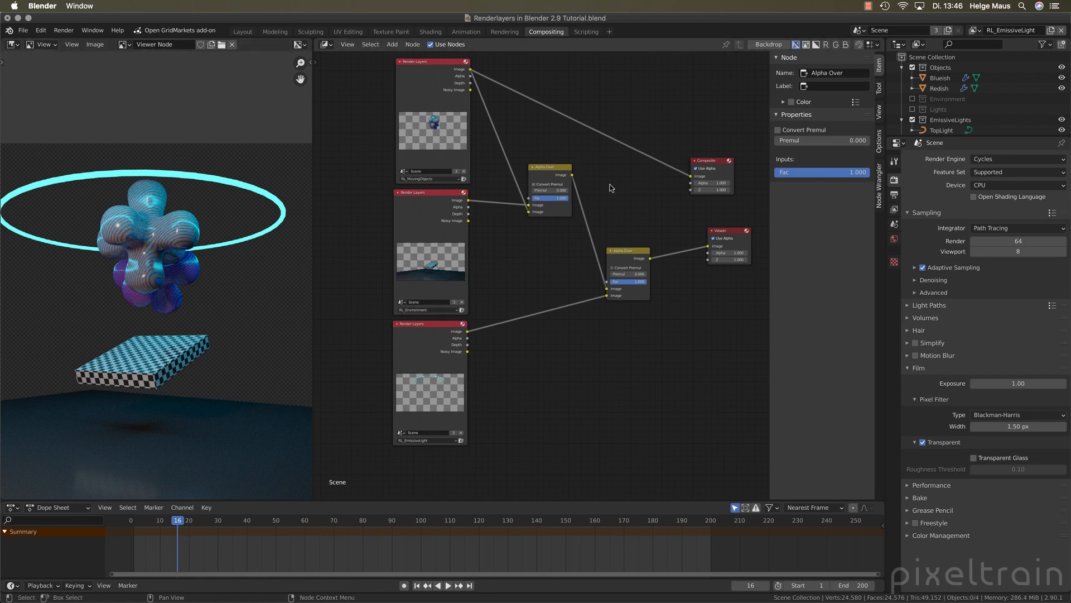
pyautogui.moveTo(556, 169); pyautogui.dragTo(554, 172)
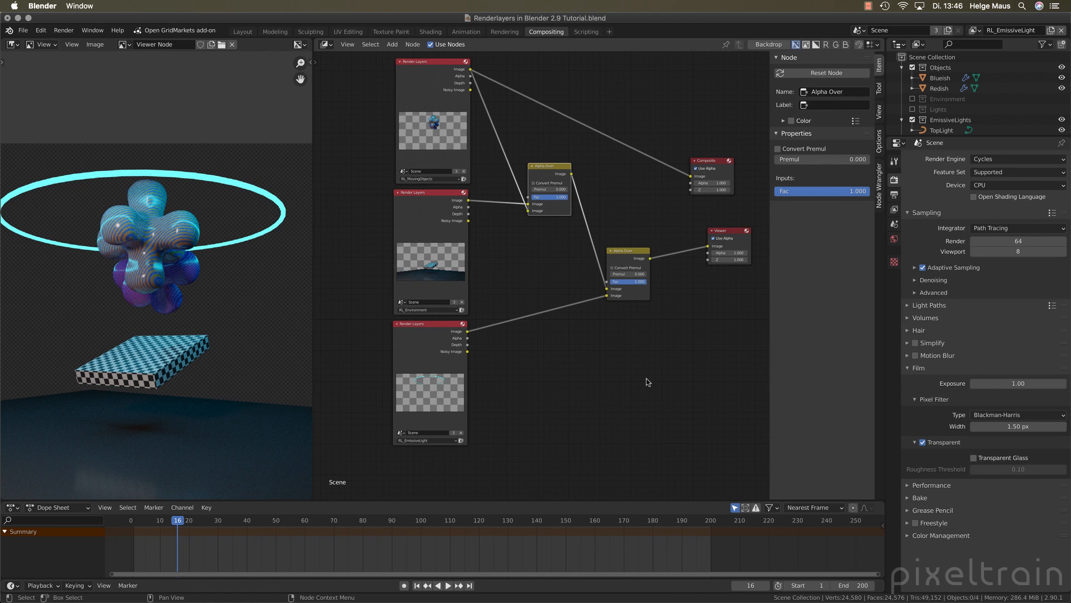
pyautogui.click(539, 366)
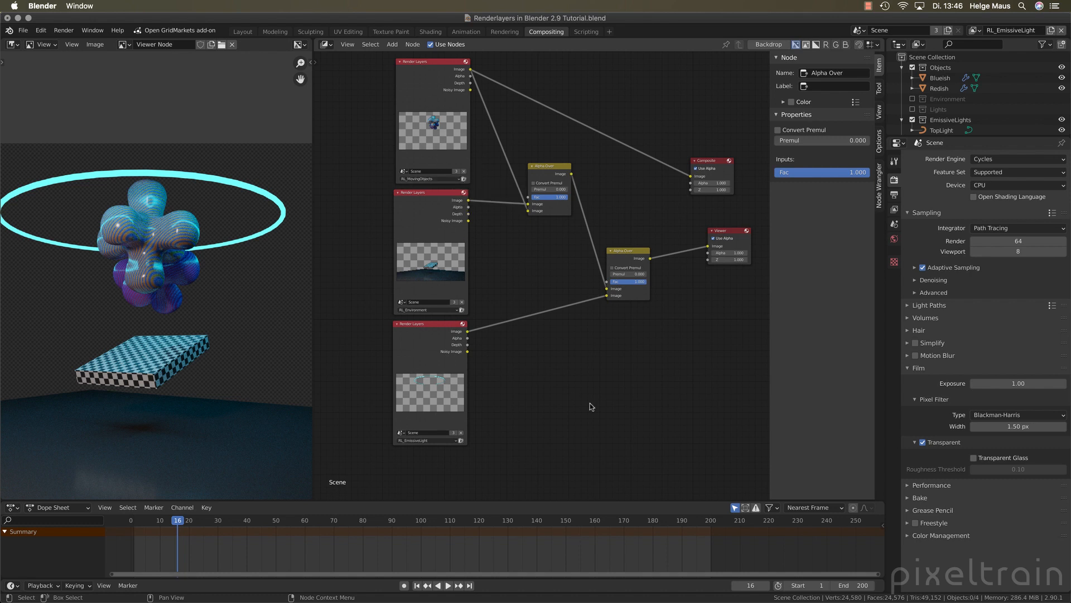
pyautogui.press('super+s')
# Preview the Depth output of the RL_MovingObjects render layer in the Viewer and examine the whole image
pyautogui.keyDown('ctrl'); pyautogui.keyDown('shift'); pyautogui.click(473, 85); pyautogui.keyUp('shift'); pyautogui.keyUp('ctrl')
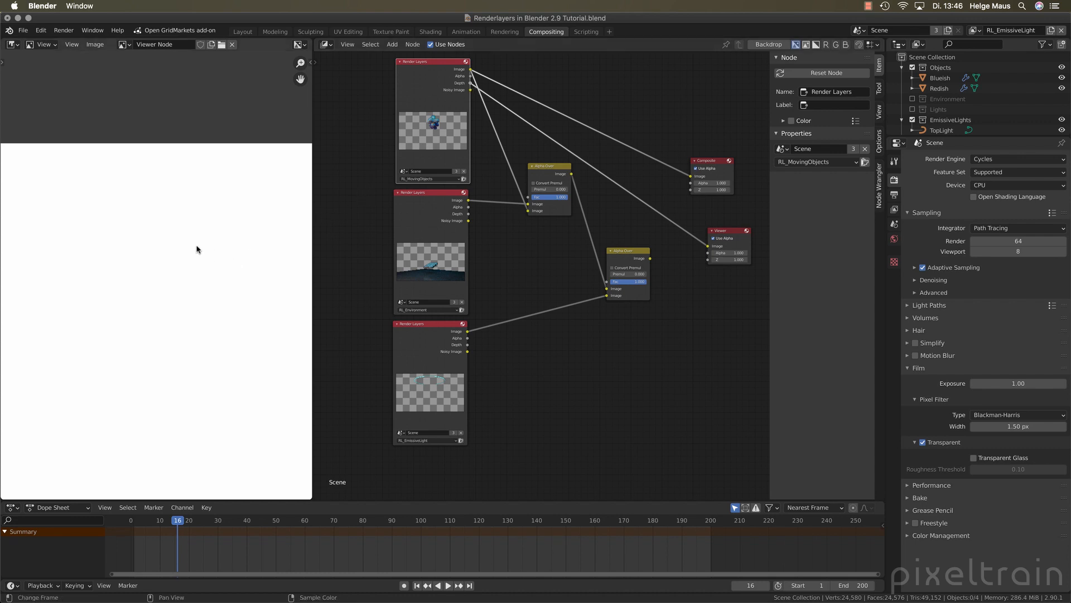
pyautogui.scroll(-3, 196, 250)
pyautogui.moveTo(243, 243); pyautogui.dragTo(146, 277, button='right')
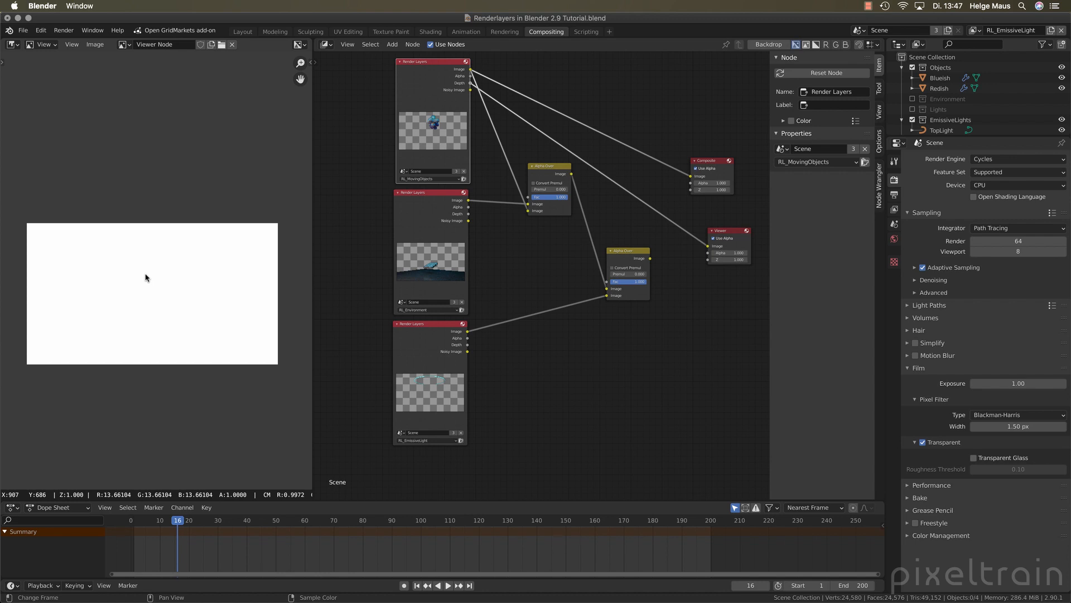
pyautogui.moveTo(146, 277); pyautogui.dragTo(146, 277, button='right')
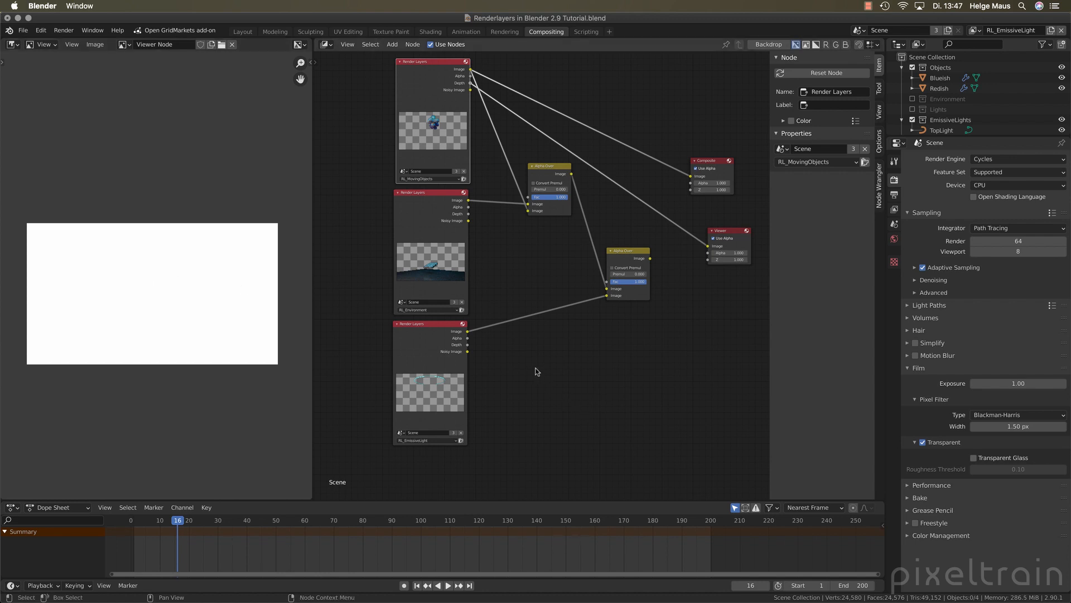
pyautogui.click(533, 373)
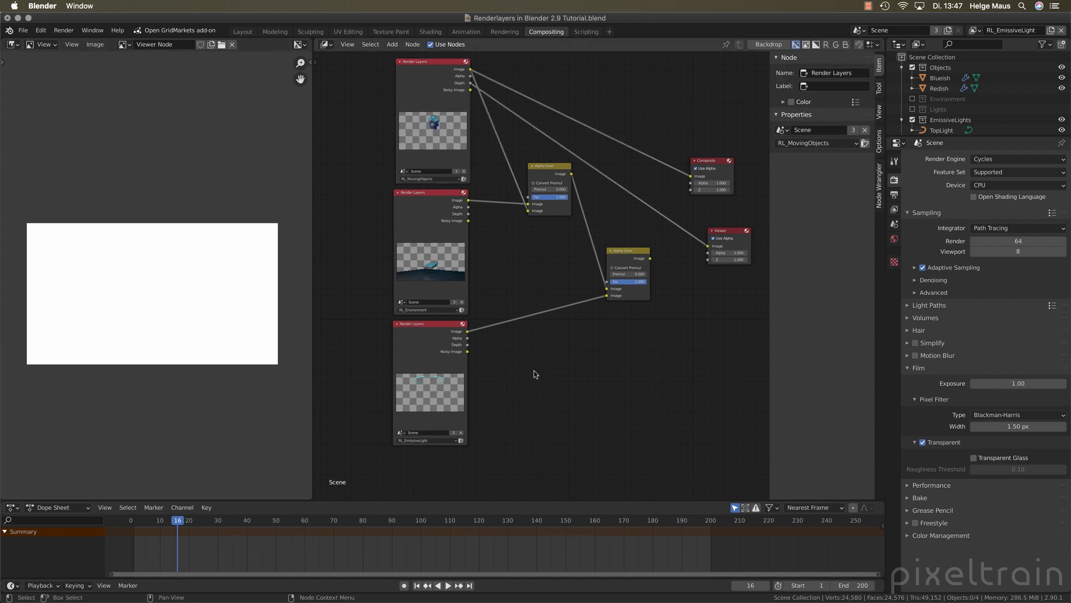
# Try a Normalize node on the link between RL_MovingObjects' Depth output and the Viewer, and remove it again
pyautogui.hotkey('shift', 'a')
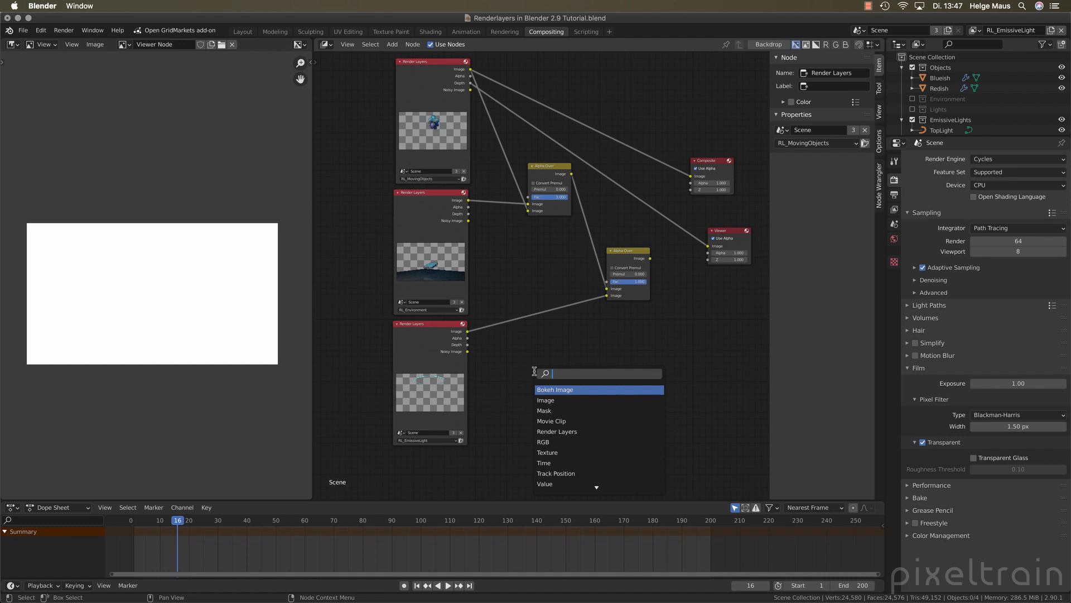
pyautogui.write('norm')
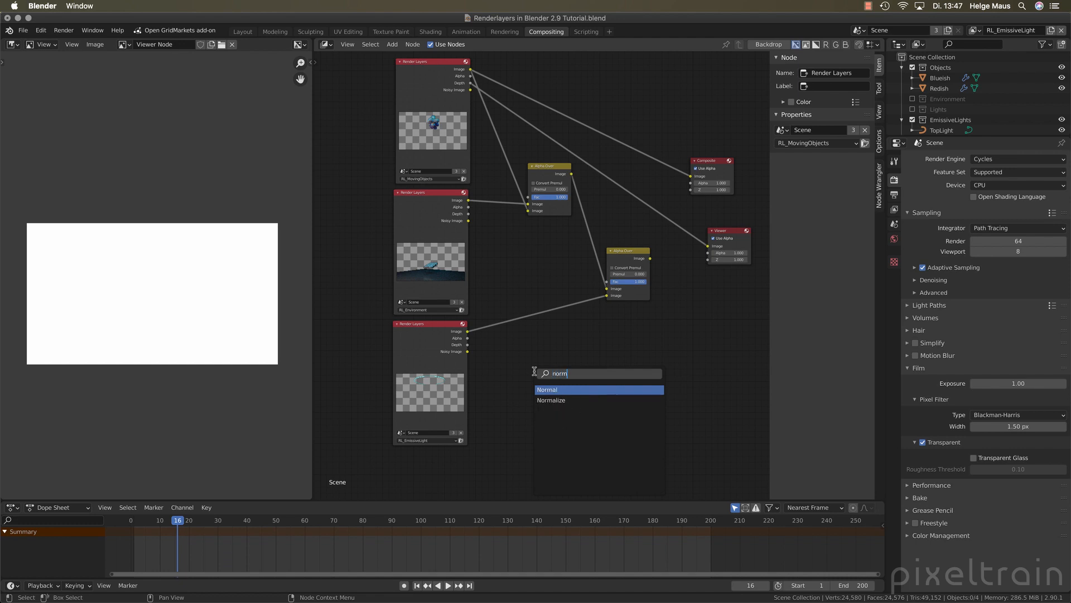
pyautogui.press('Down')
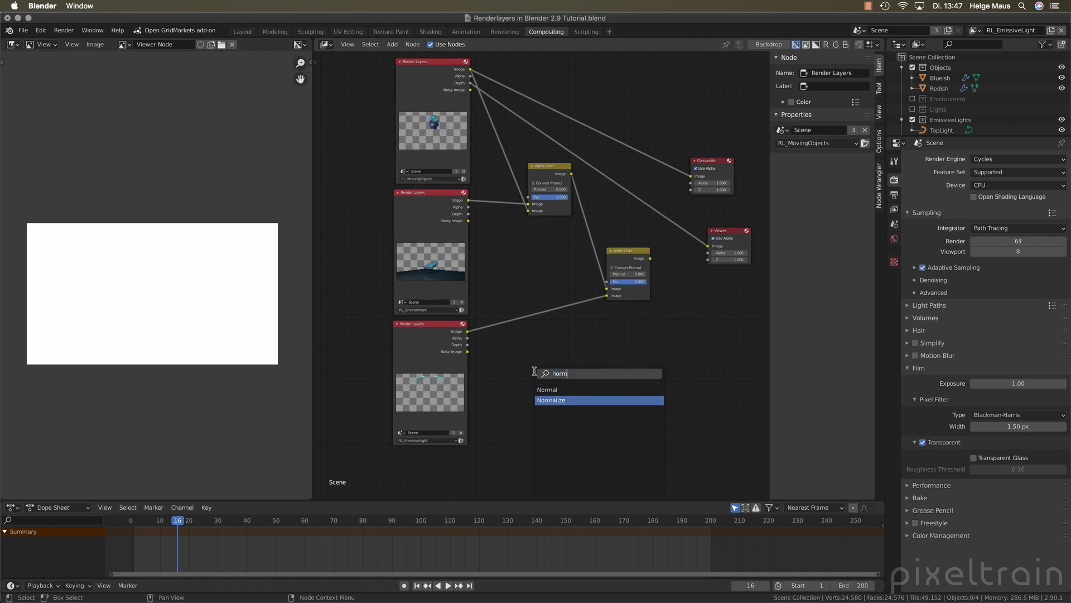
pyautogui.press('Return')
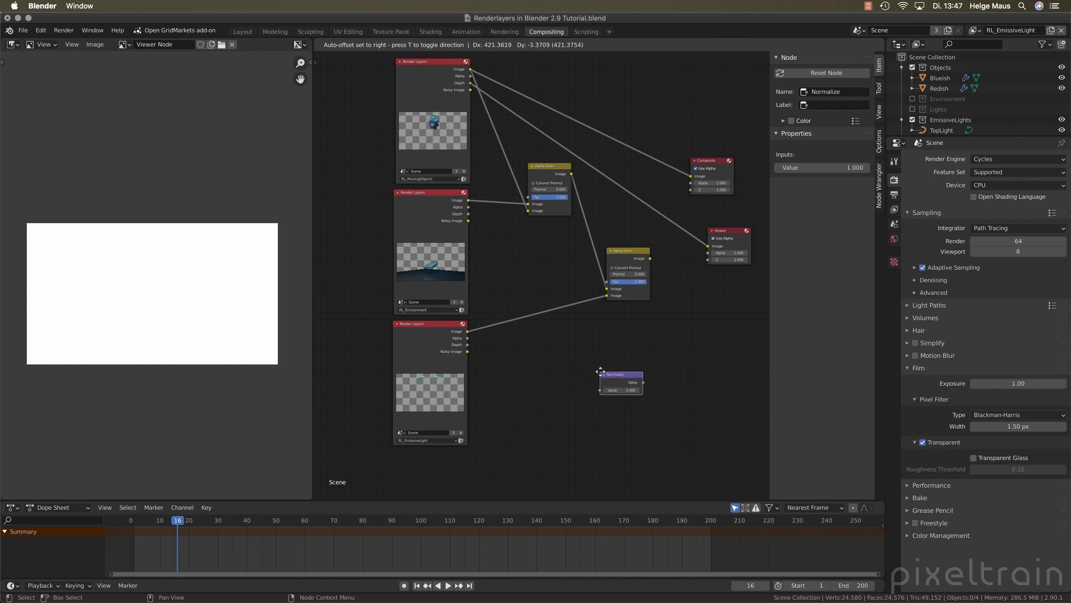
pyautogui.click(601, 371)
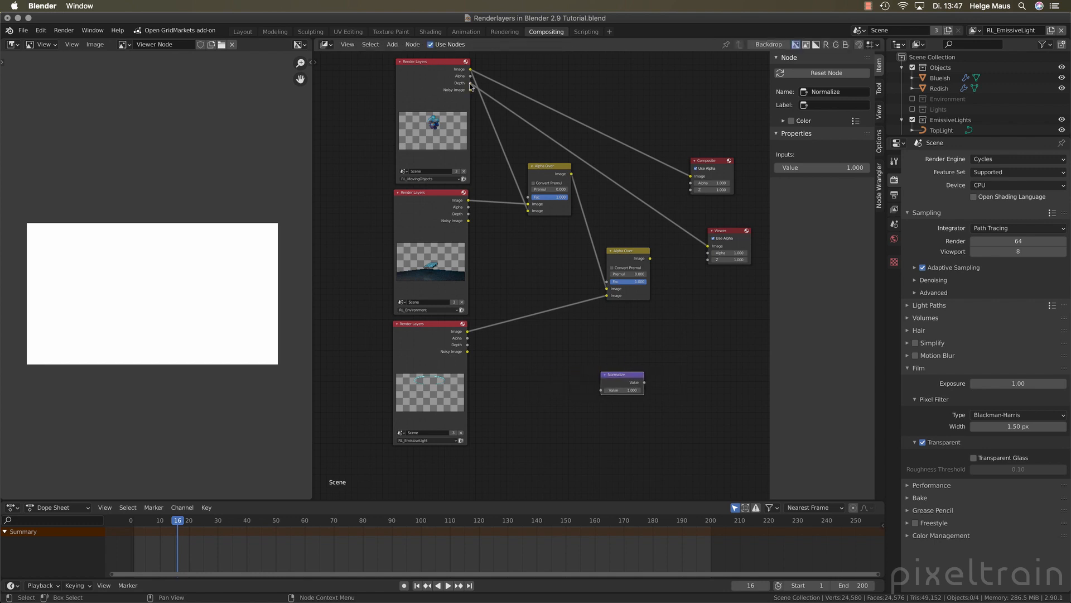
pyautogui.moveTo(619, 375); pyautogui.dragTo(616, 177)
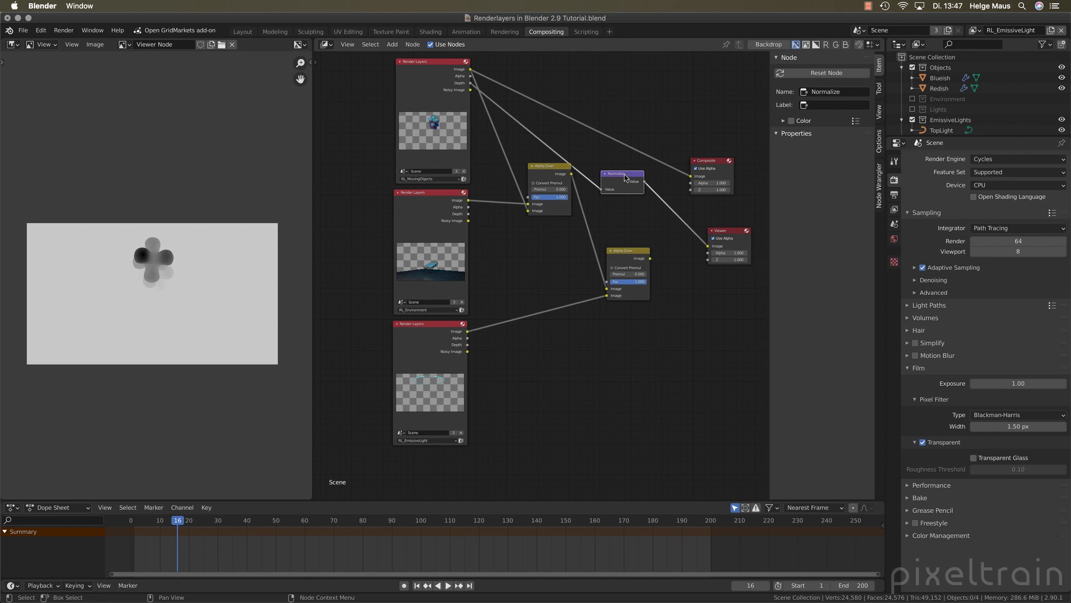
pyautogui.hotkey('ctrl', 'x')
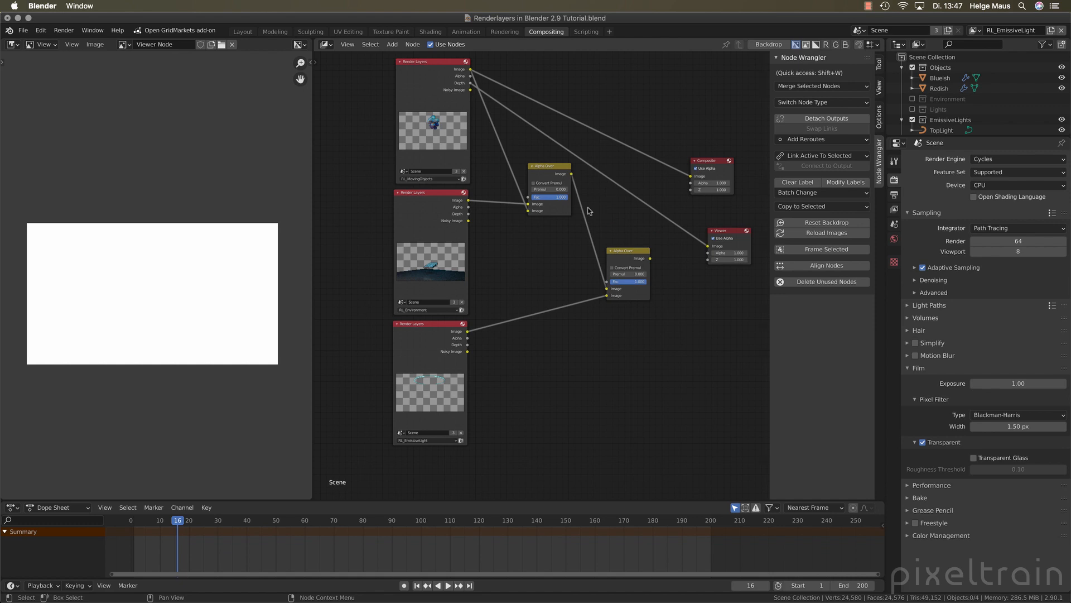
# Choose RL_EmissiveLight as the active view layer, save the file, and enable the layer's Emission pass
pyautogui.click(976, 30)
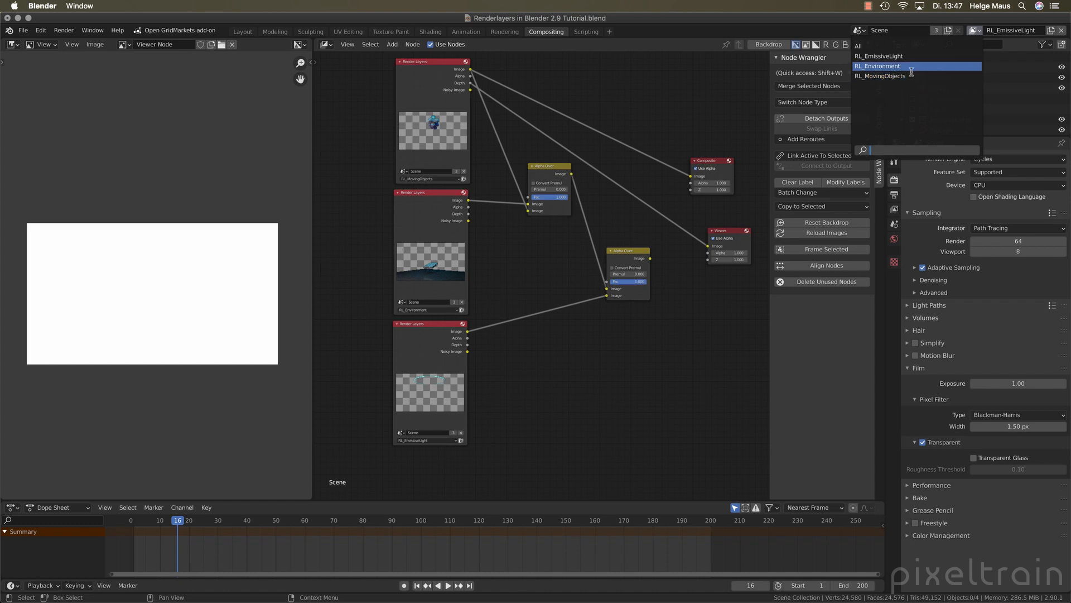
pyautogui.click(884, 57)
pyautogui.press('super+s')
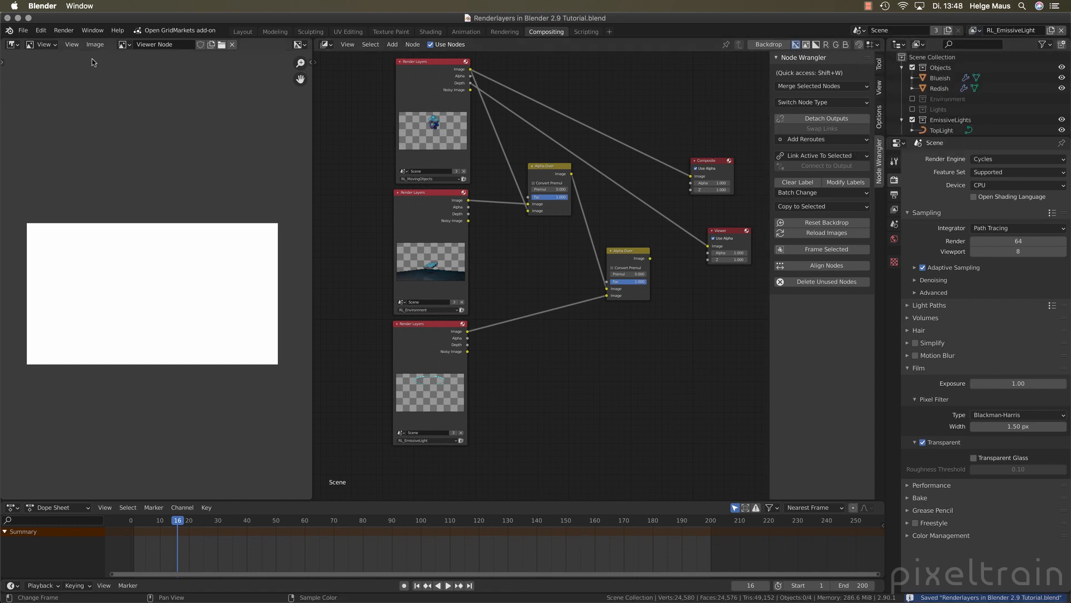
pyautogui.click(895, 211)
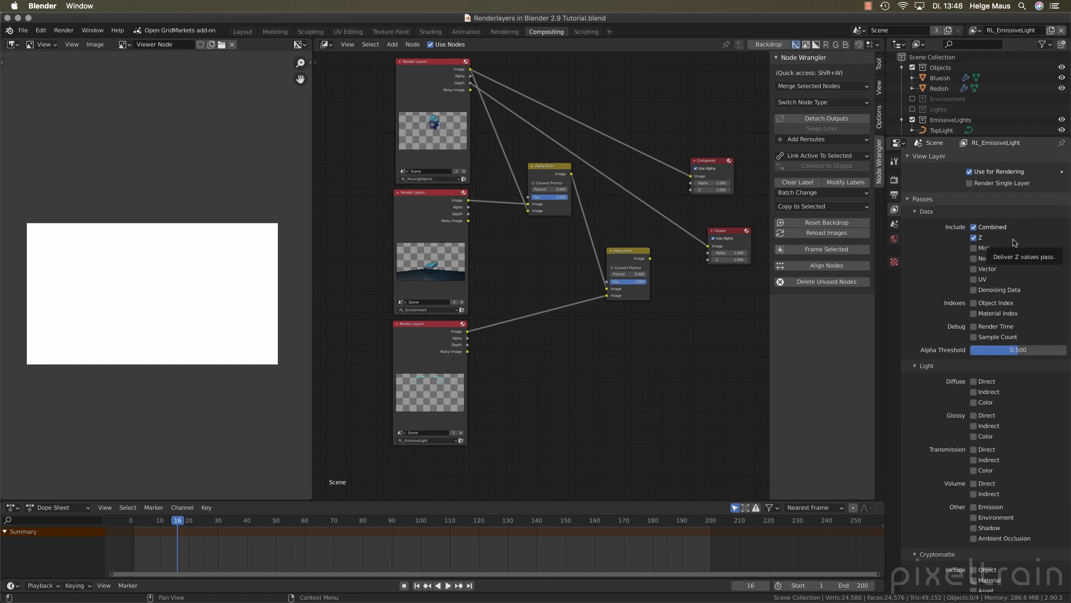
pyautogui.scroll(-3, 1014, 243)
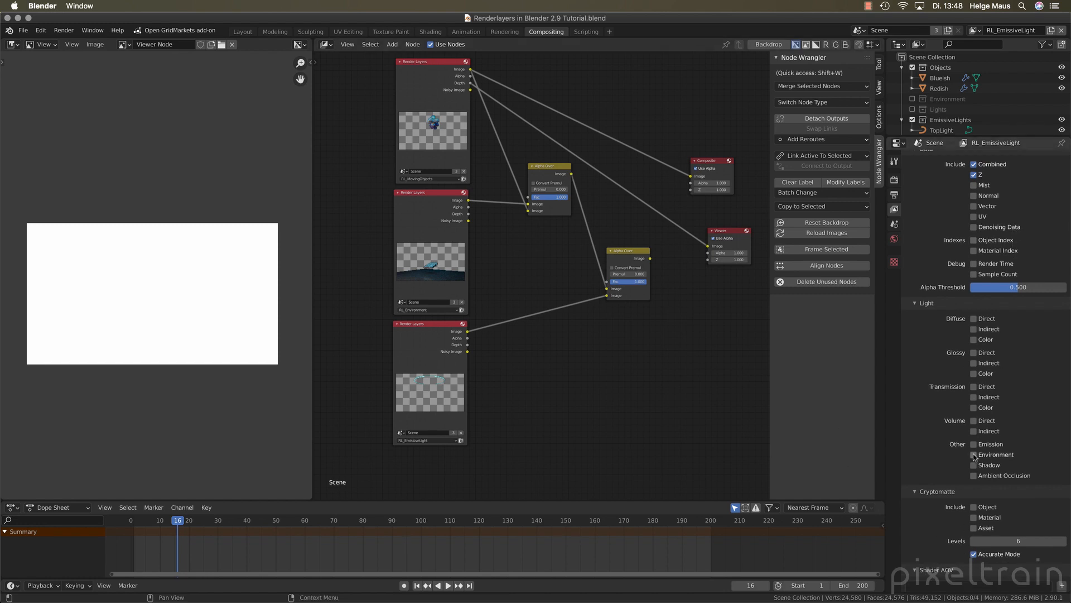
pyautogui.click(973, 444)
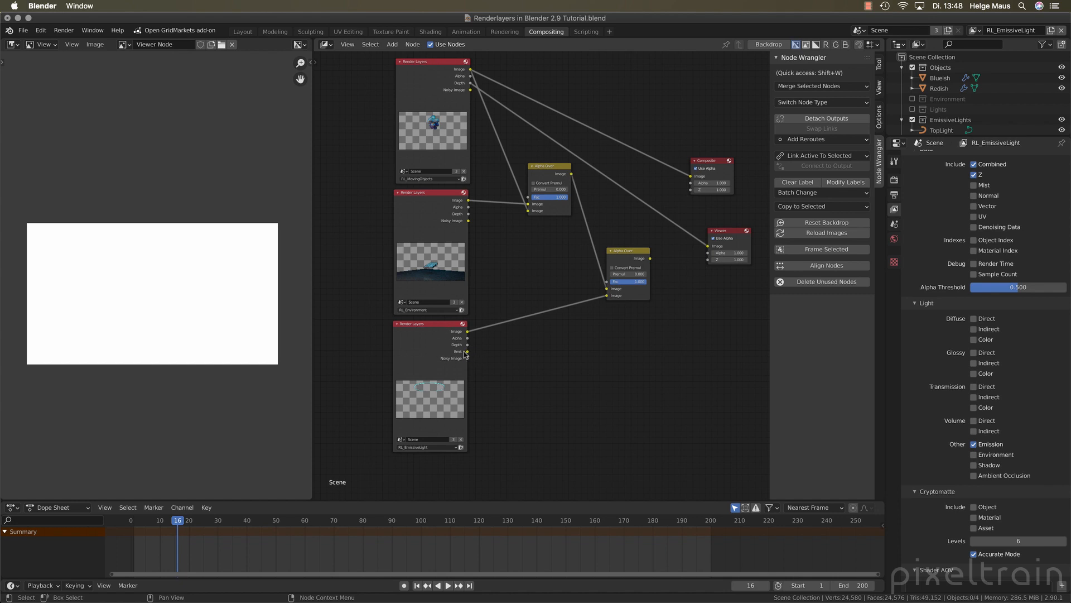
# Connect RL_EmissiveLight's Emit output to the Viewer for preview and save the file
pyautogui.scroll(3, 462, 355)
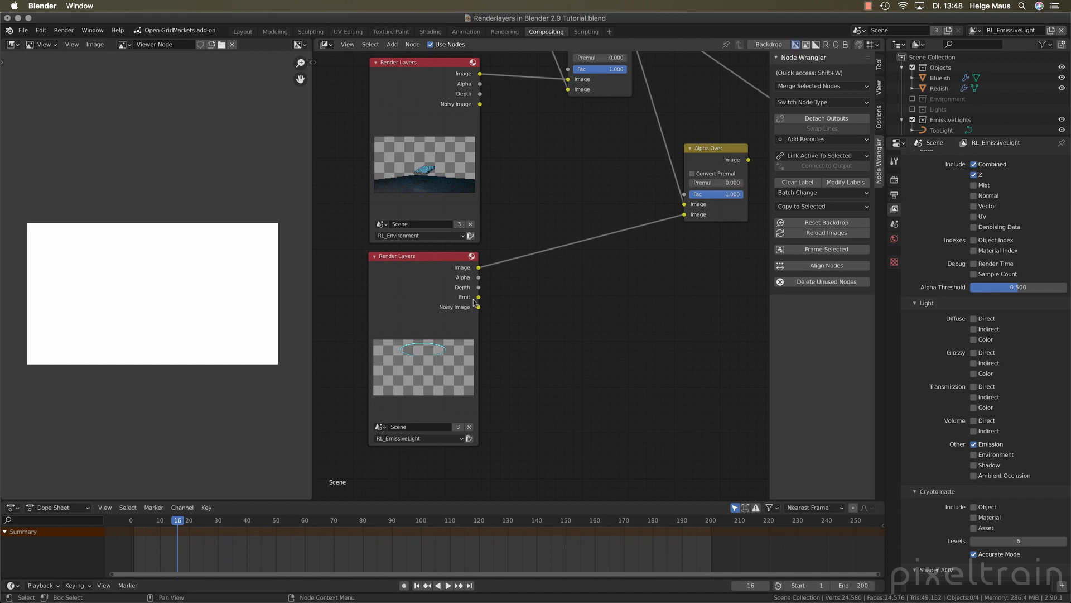
pyautogui.keyDown('ctrl'); pyautogui.keyDown('shift'); pyautogui.click(479, 299); pyautogui.keyUp('shift'); pyautogui.keyUp('ctrl')
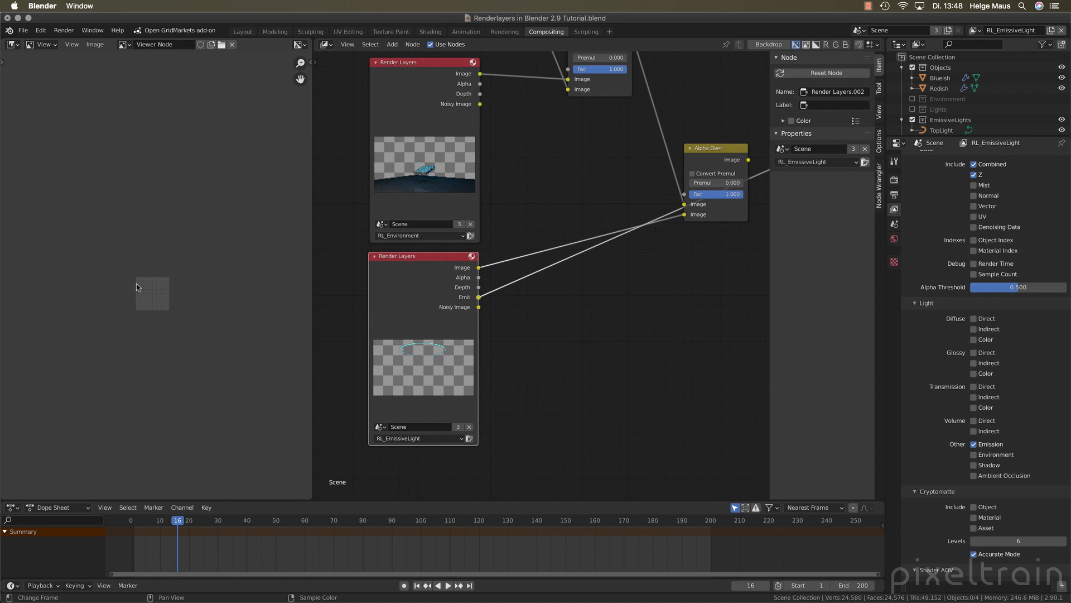
pyautogui.press('super+s')
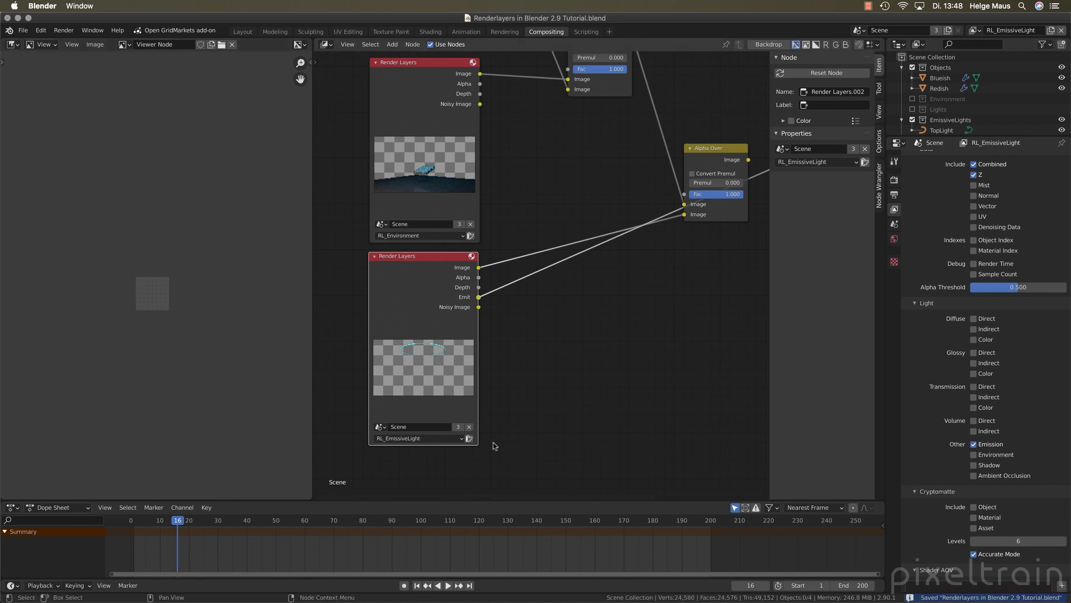
# Render frame 16 and return to the compositor node editor
pyautogui.press('F12')
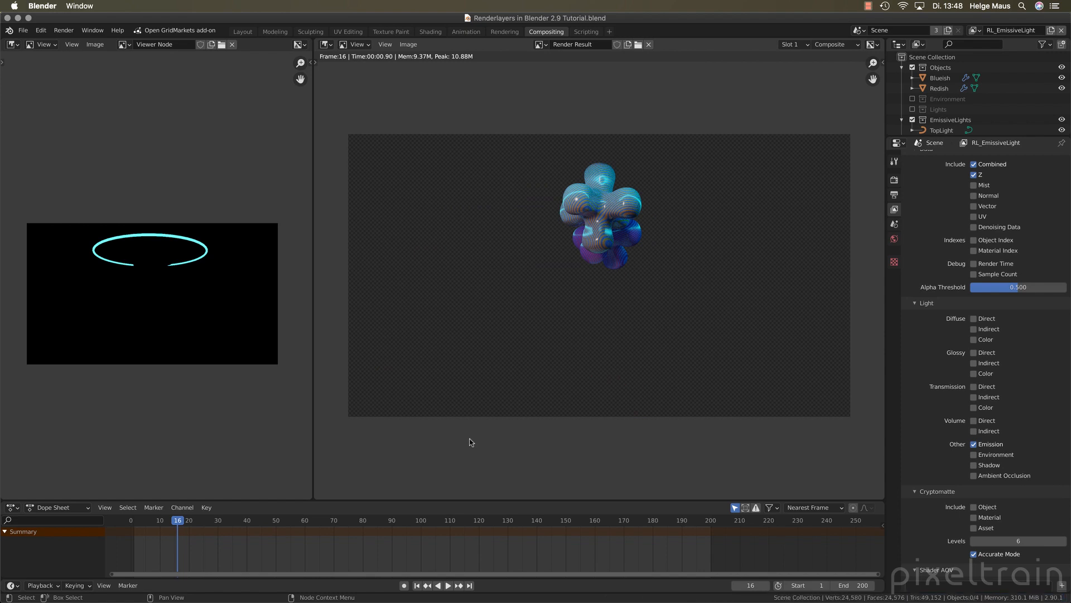
pyautogui.click(326, 44)
pyautogui.click(361, 130)
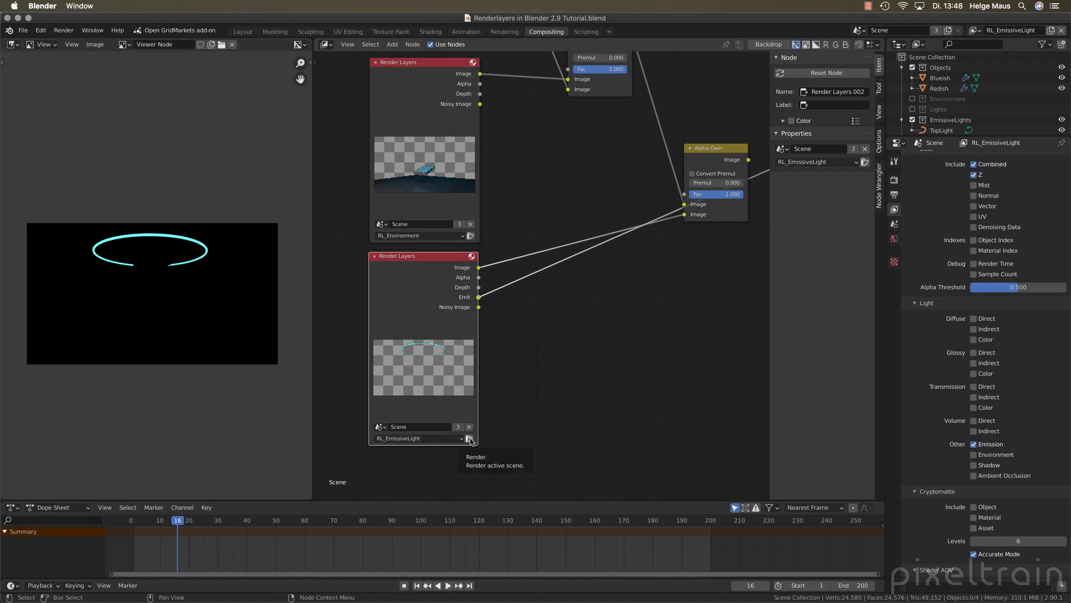
# Move the RL_EmissiveLight Render Layers node down to leave a larger gap below the RL_Environment node
pyautogui.scroll(-2, 581, 354)
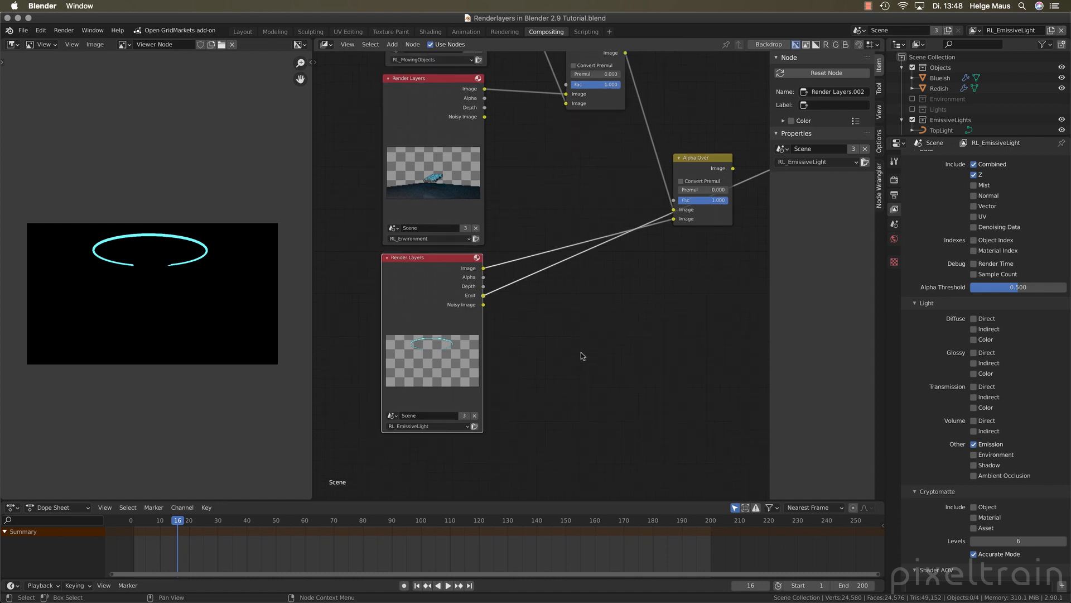
pyautogui.moveTo(581, 352); pyautogui.dragTo(572, 381, button='middle')
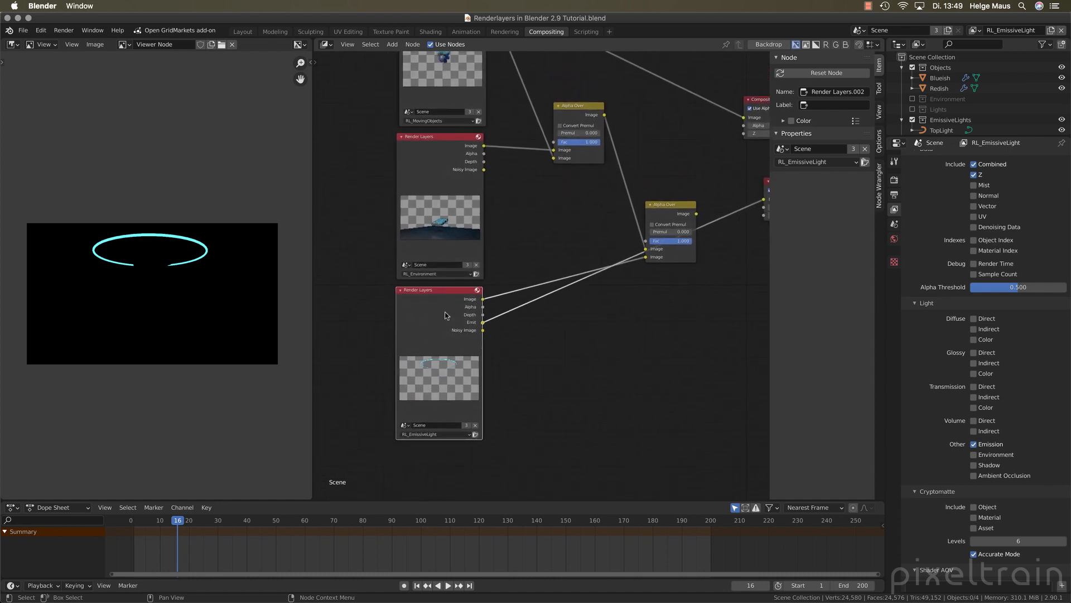
pyautogui.moveTo(441, 291); pyautogui.dragTo(440, 310)
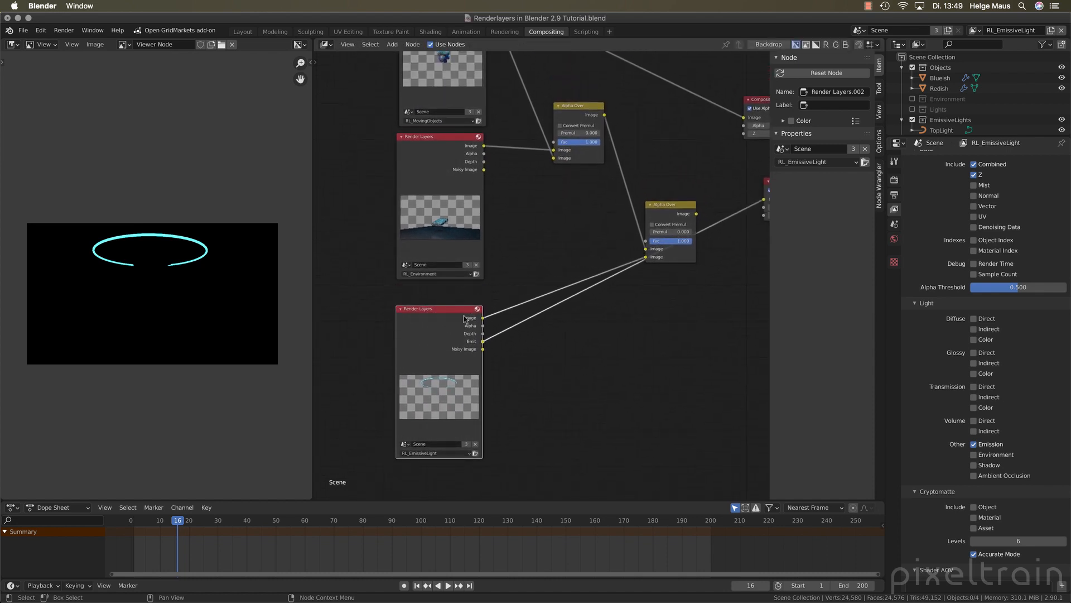
# Select the RL_MovingObjects Render Layers node, make RL_MovingObjects the active view layer, and enable its Mist pass
pyautogui.moveTo(555, 335)
pyautogui.mouseDown(button='middle')
pyautogui.moveTo(571, 434)
pyautogui.moveTo(551, 350)
pyautogui.mouseUp(button='middle')
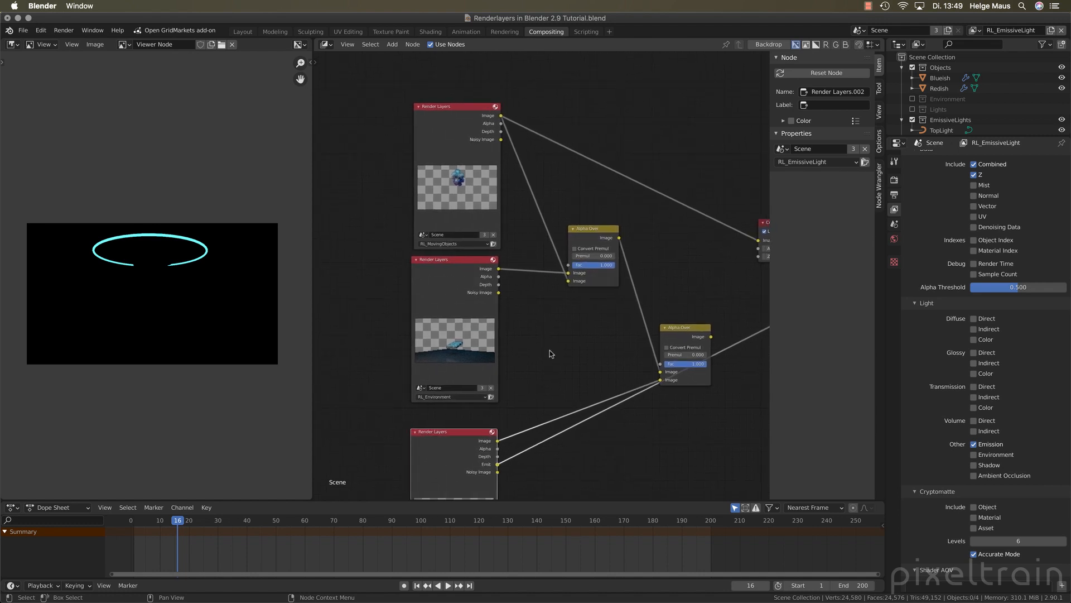
pyautogui.click(440, 116)
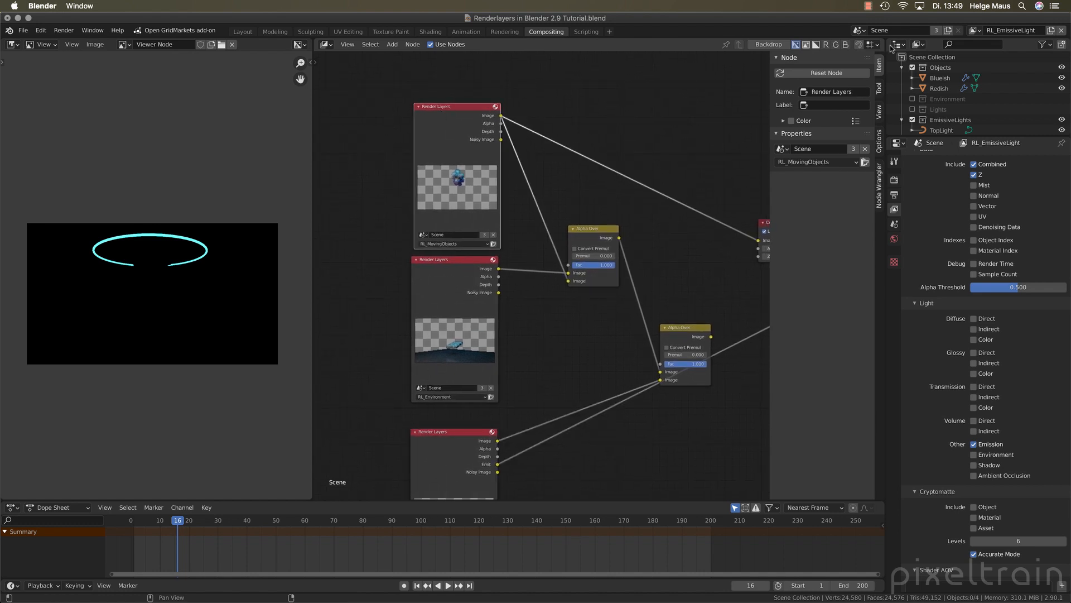
pyautogui.click(974, 30)
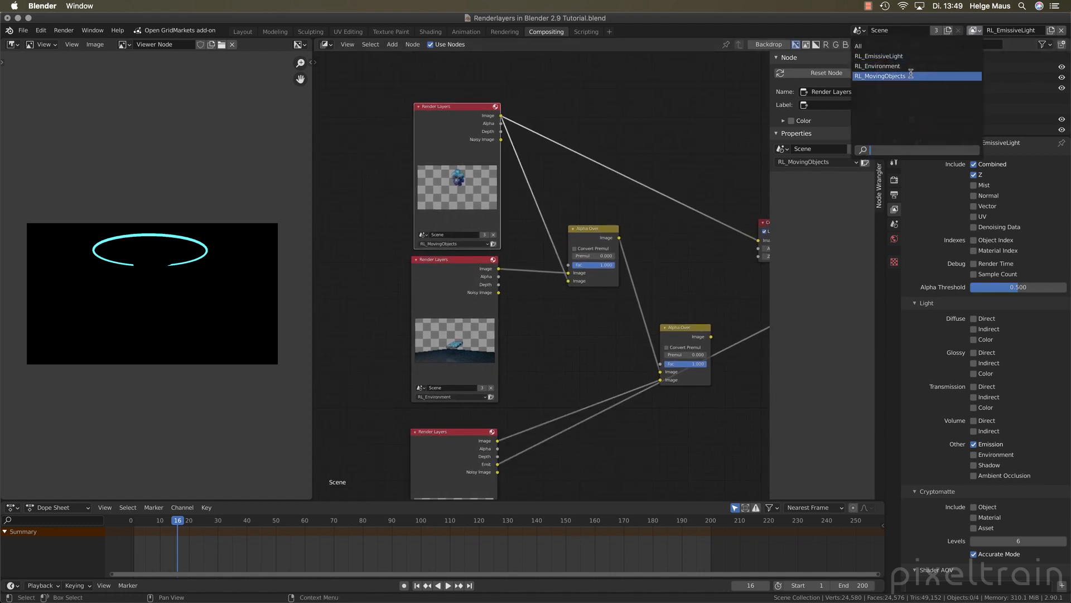
pyautogui.click(881, 76)
pyautogui.scroll(1, 937, 264)
pyautogui.scroll(1, 937, 265)
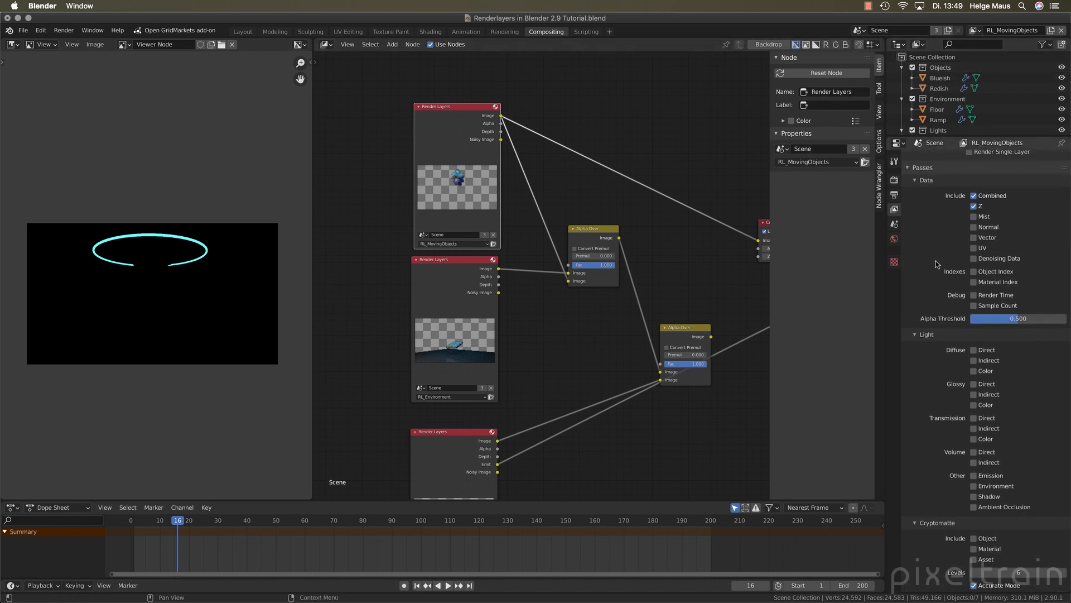
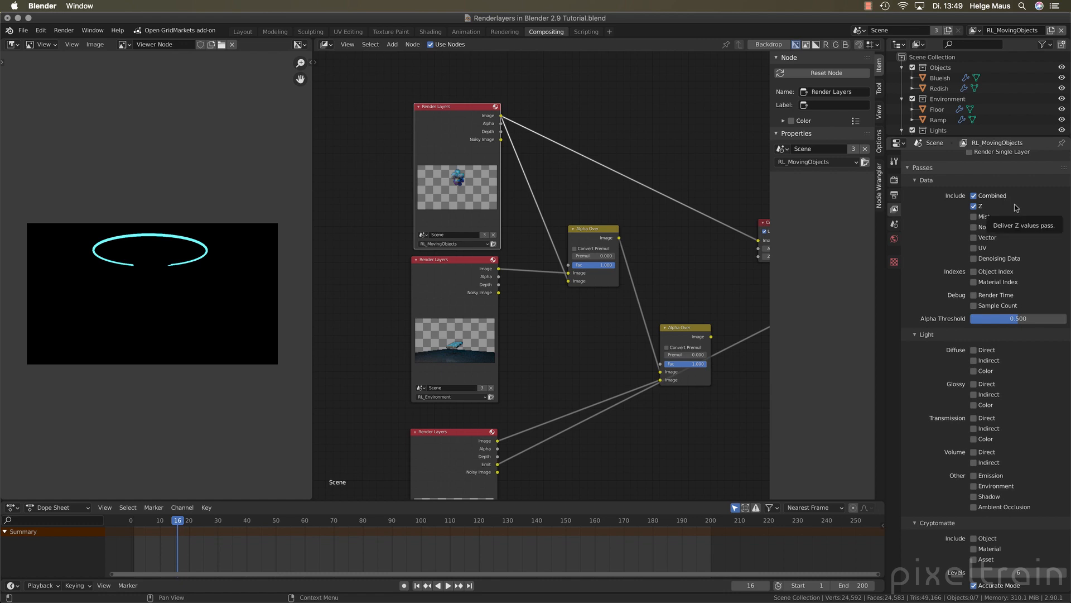
pyautogui.click(981, 217)
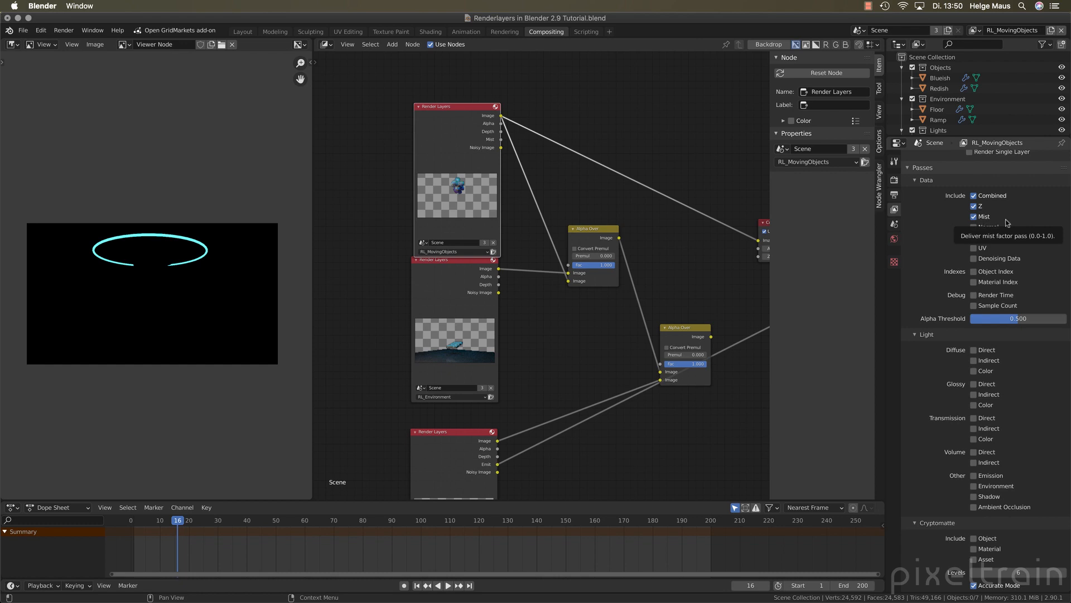
# Save the file and switch to the Layout workspace
pyautogui.press('super+s')
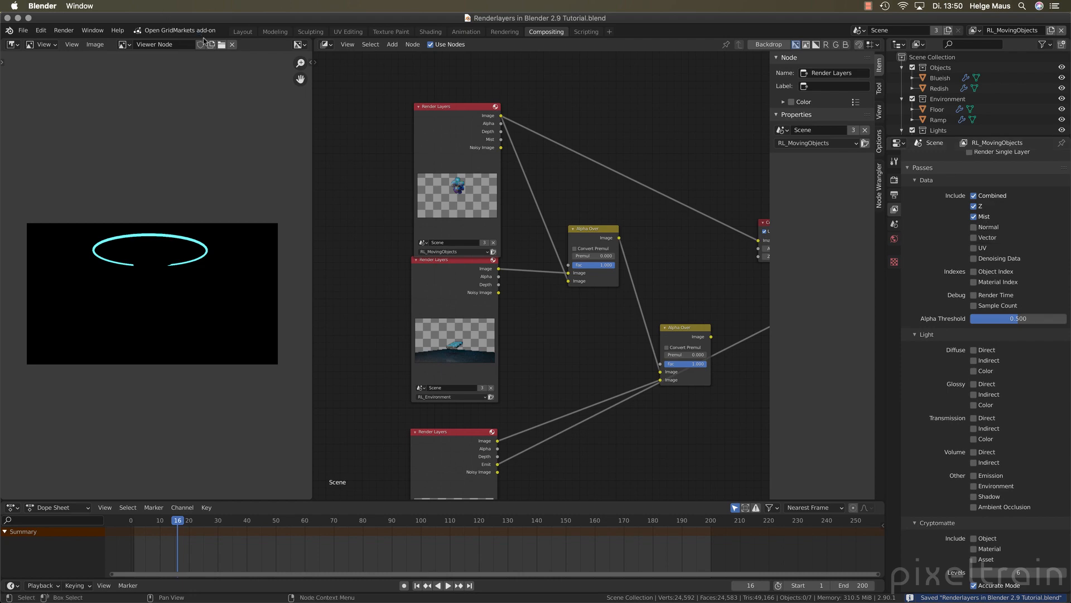
pyautogui.click(243, 31)
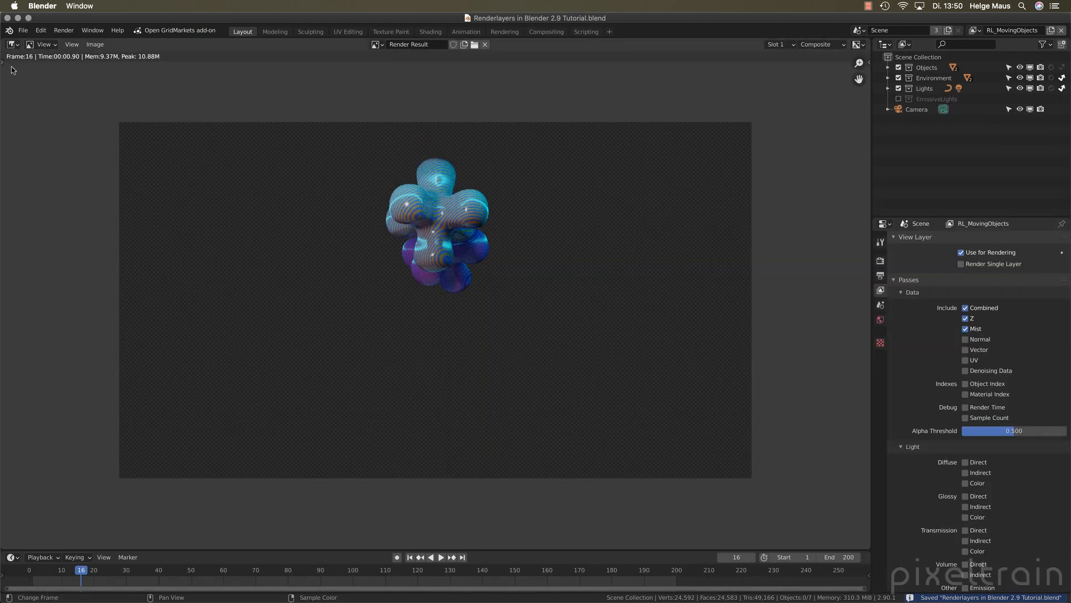
# Change the rendered image editor to a 3D Viewport, leave the camera perspective, and select the camera
pyautogui.click(13, 44)
pyautogui.click(26, 80)
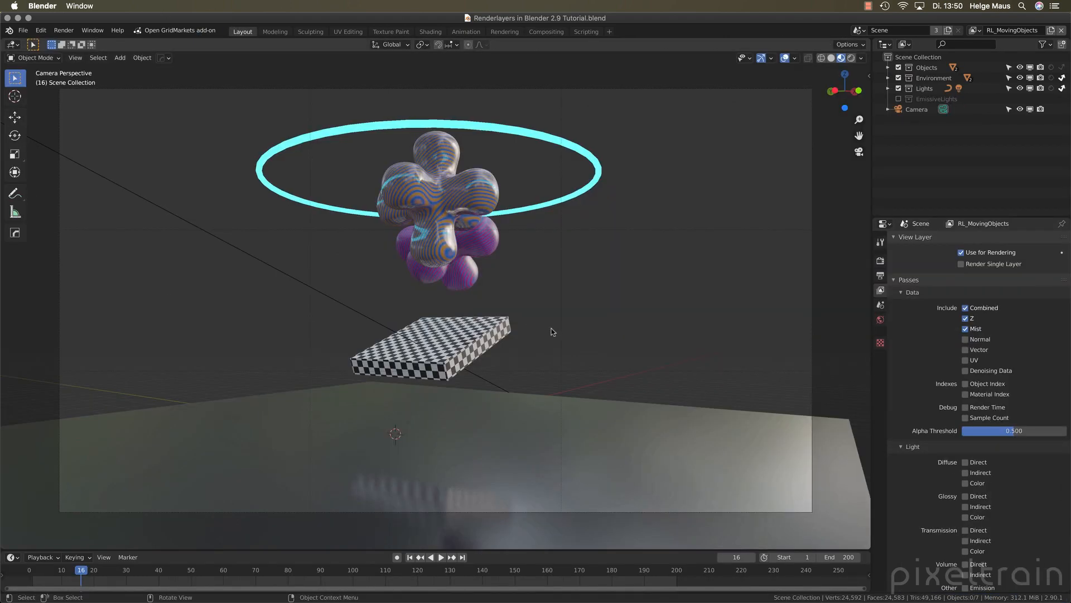
pyautogui.moveTo(545, 330)
pyautogui.mouseDown(button='middle')
pyautogui.moveTo(325, 316)
pyautogui.moveTo(535, 335)
pyautogui.mouseUp(button='middle')
pyautogui.click(618, 304)
pyautogui.moveTo(634, 345); pyautogui.dragTo(583, 338, button='middle')
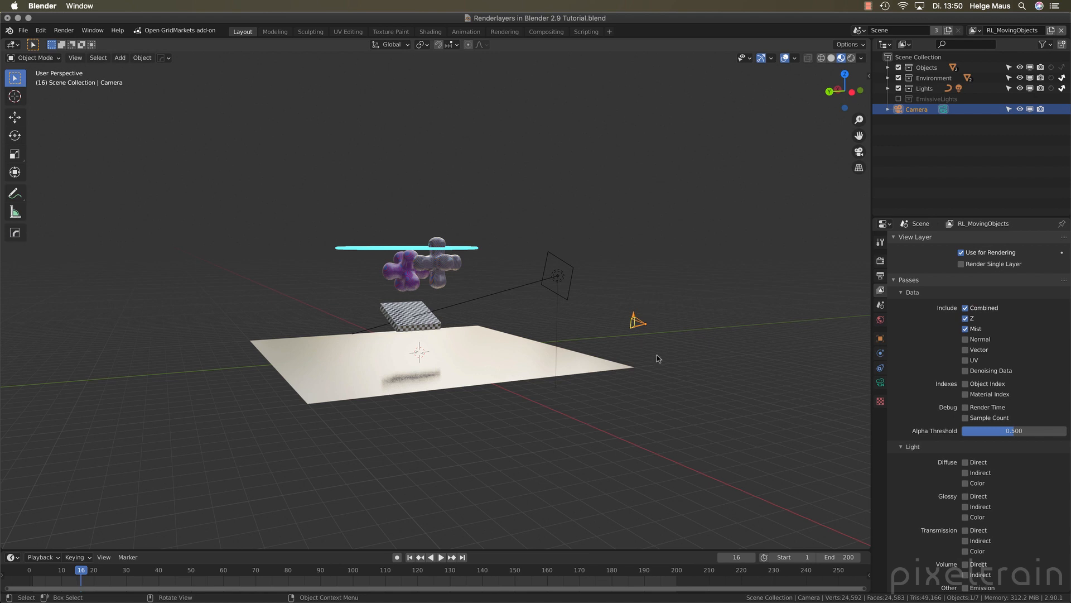
# Turn on Limits in the camera's viewport display settings to show its clipping range and focus point in the scene
pyautogui.click(880, 383)
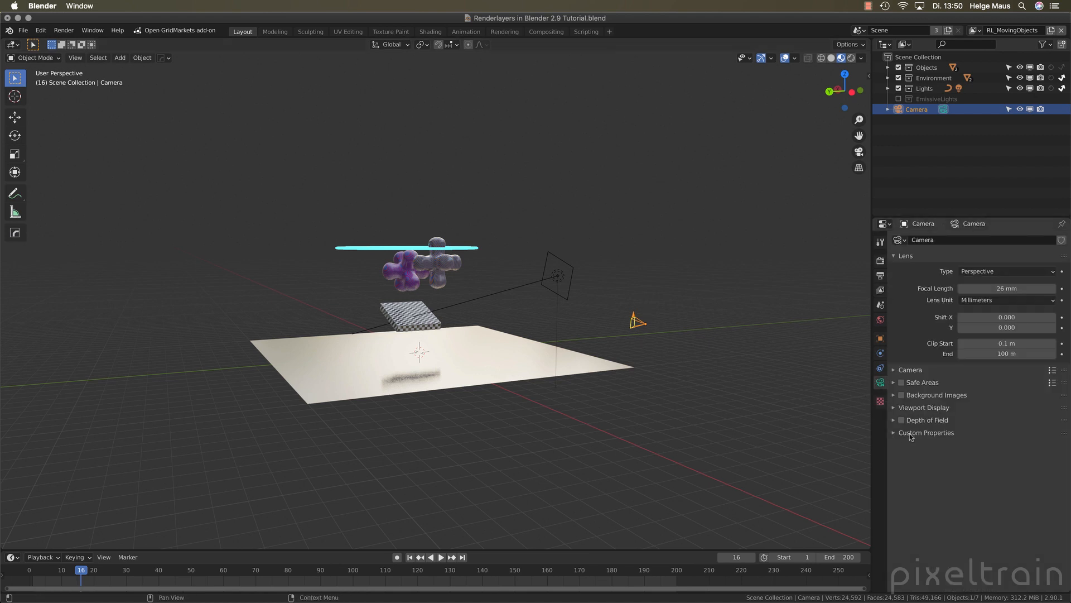
pyautogui.click(895, 408)
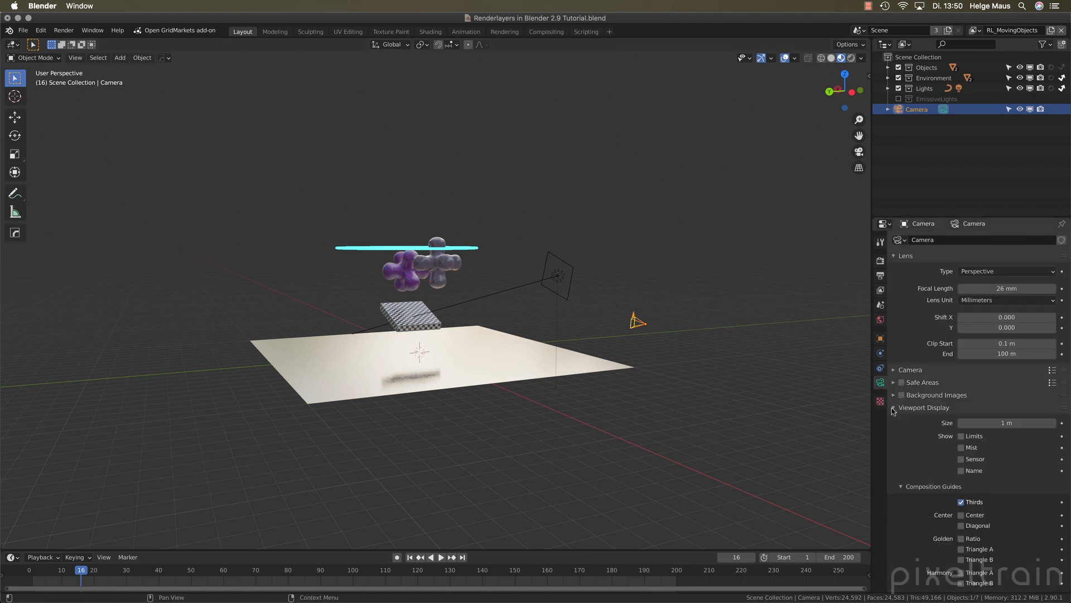
pyautogui.scroll(-2, 940, 410)
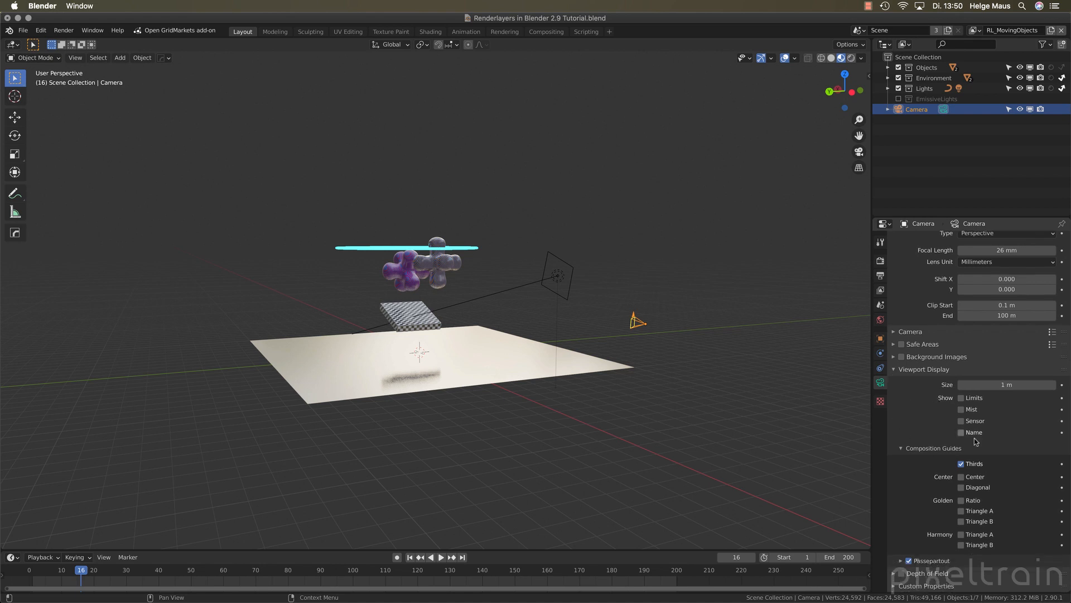
pyautogui.click(962, 398)
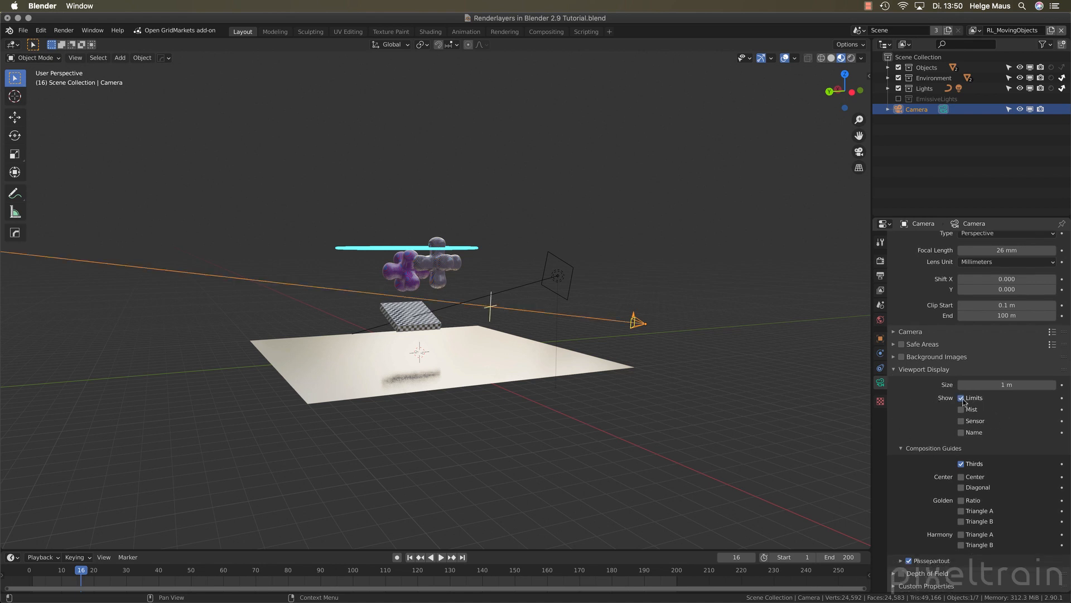
pyautogui.scroll(-3, 607, 390)
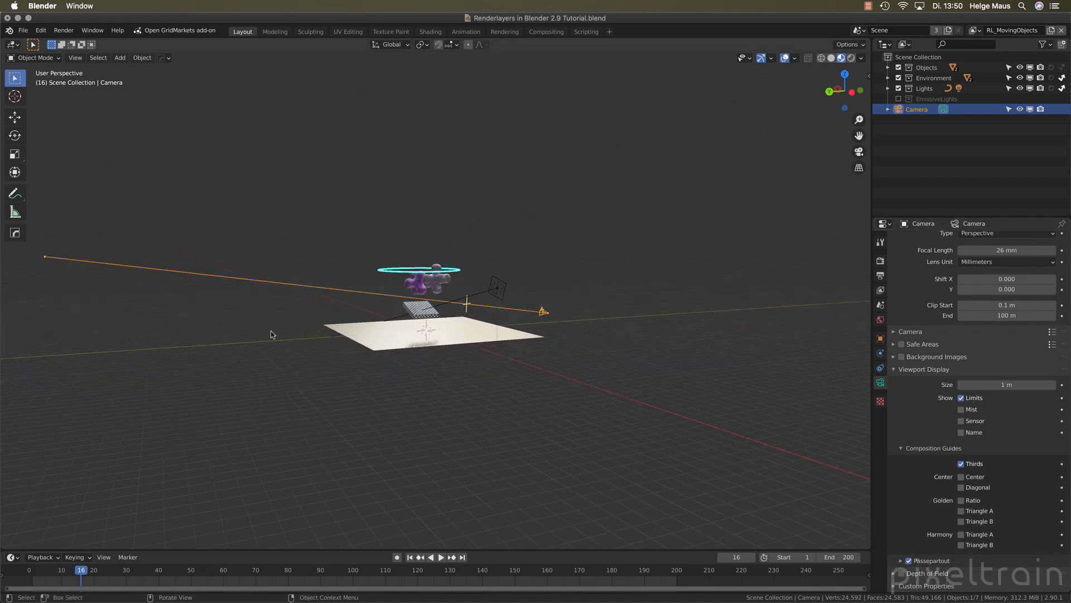
pyautogui.moveTo(270, 331); pyautogui.dragTo(276, 334, button='middle')
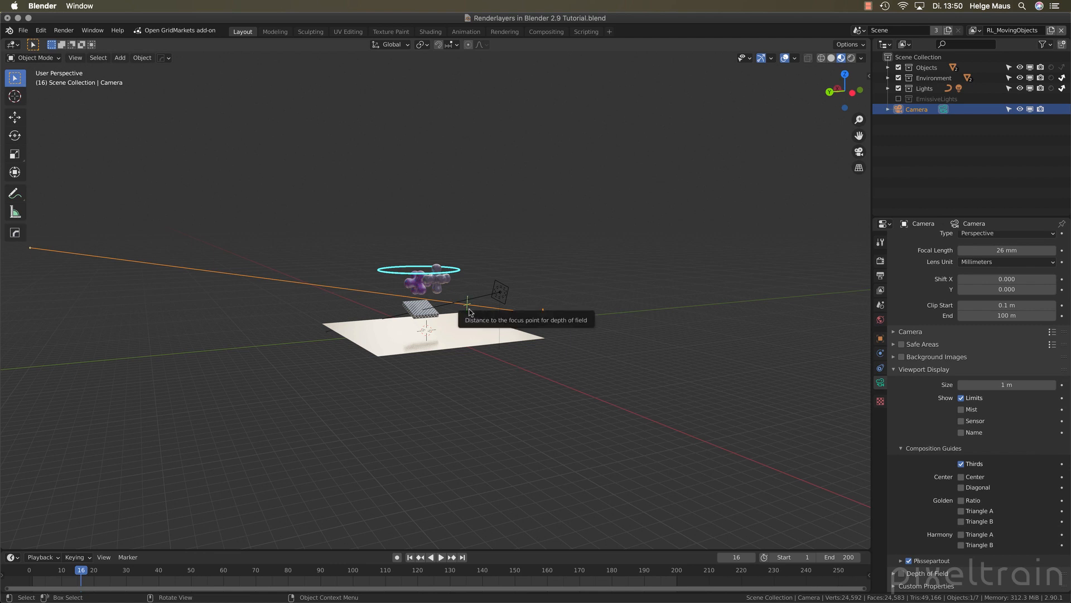
# Expand the camera's Depth of Field settings, move its focus point to a distance of about 8.2 m, and save the file
pyautogui.click(898, 371)
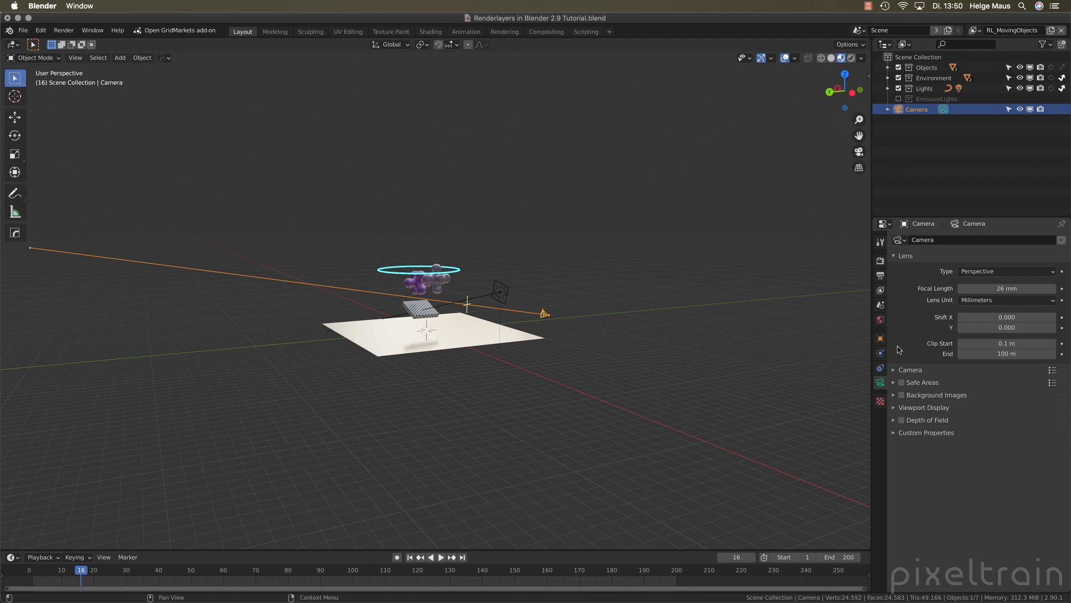
pyautogui.click(894, 421)
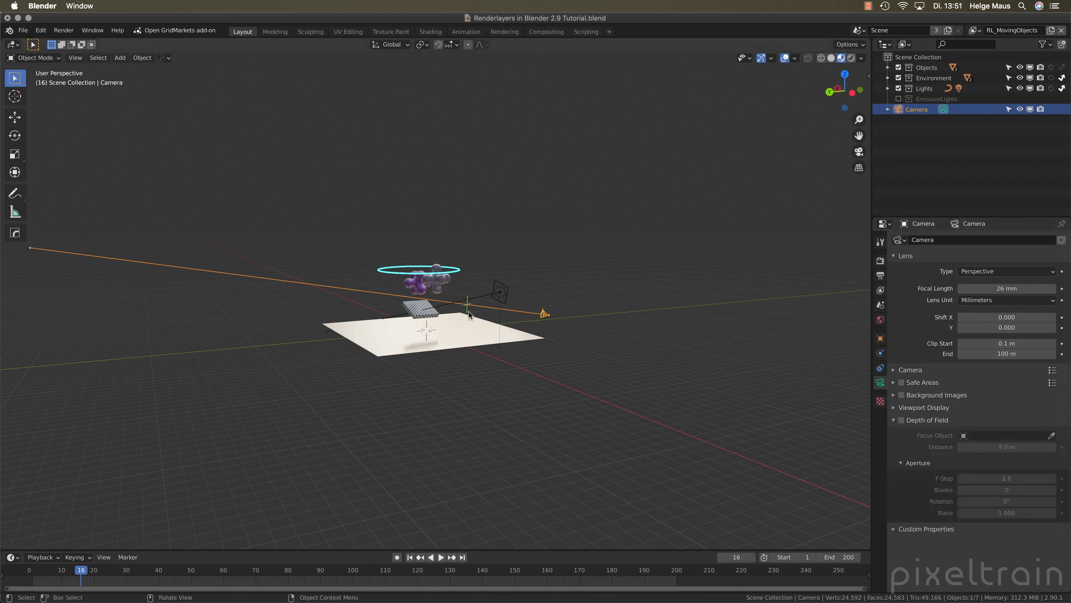
pyautogui.moveTo(469, 314)
pyautogui.mouseDown()
pyautogui.moveTo(508, 313)
pyautogui.moveTo(470, 314)
pyautogui.moveTo(481, 314)
pyautogui.mouseUp()
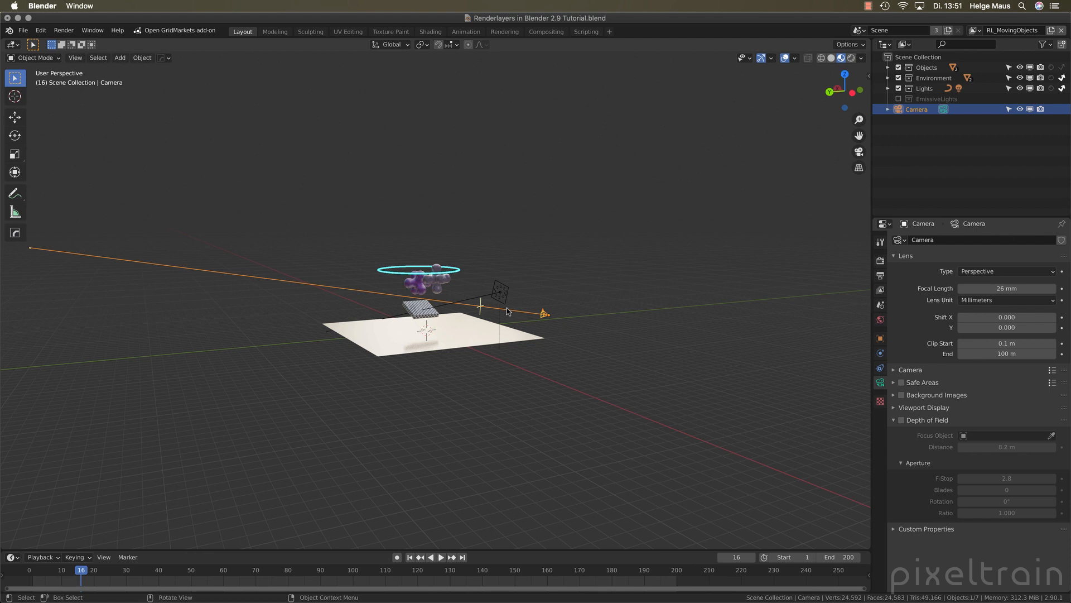
pyautogui.click(651, 320)
pyautogui.press('super+s')
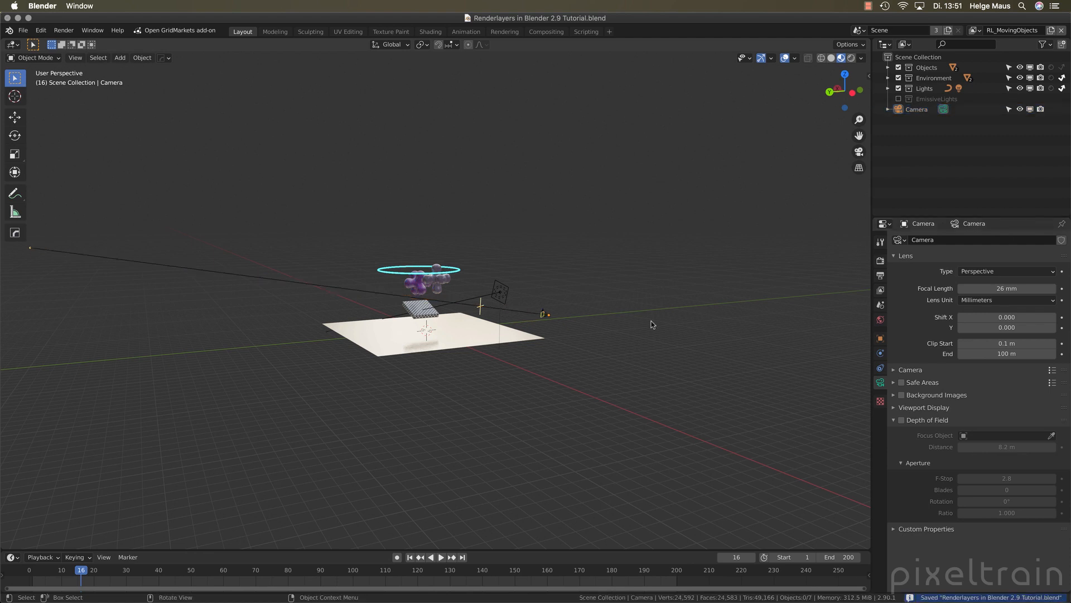
# Switch the viewport to rendered shading, look through the camera, and display the Mist render pass
pyautogui.click(851, 59)
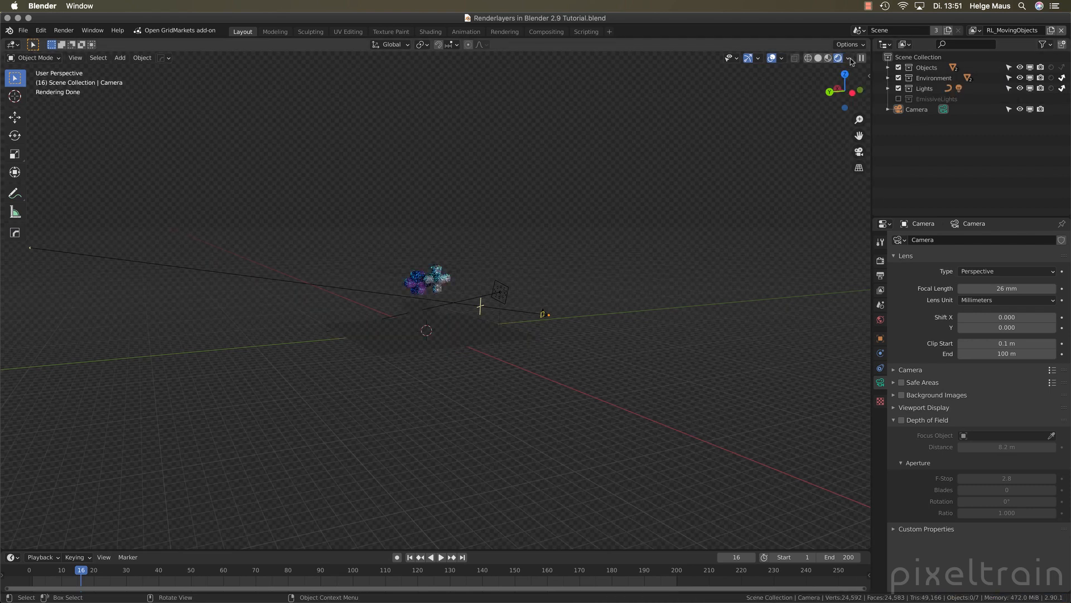
pyautogui.press('KP_0')
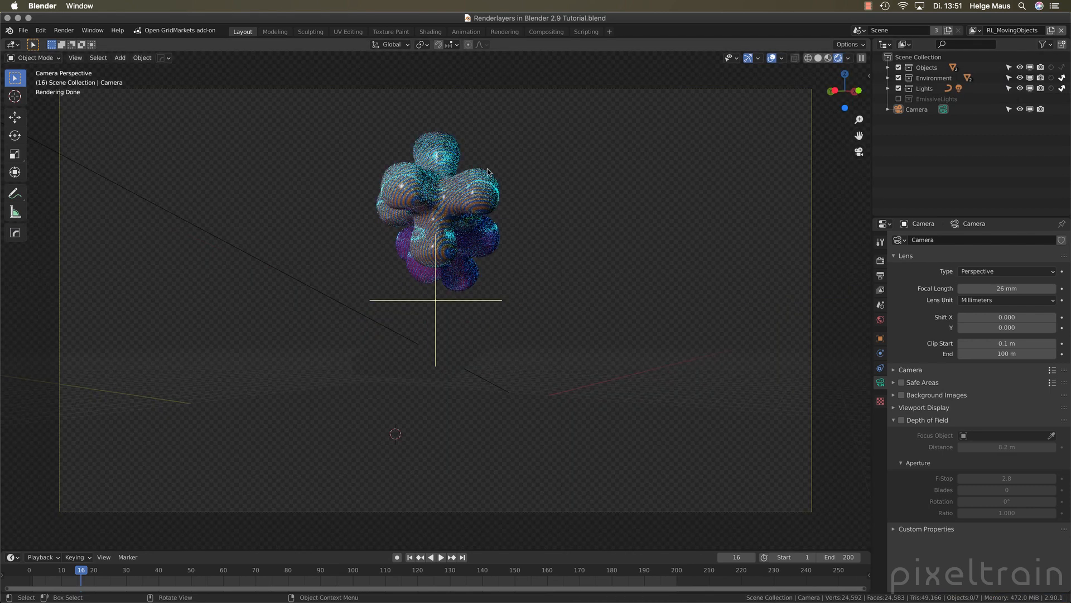
pyautogui.click(849, 59)
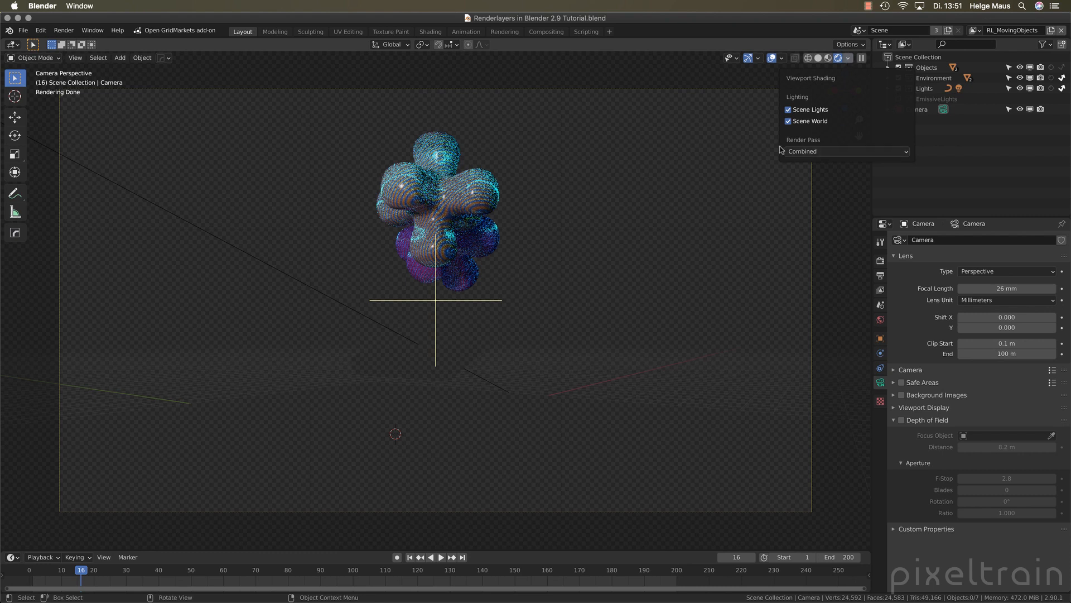
pyautogui.click(909, 154)
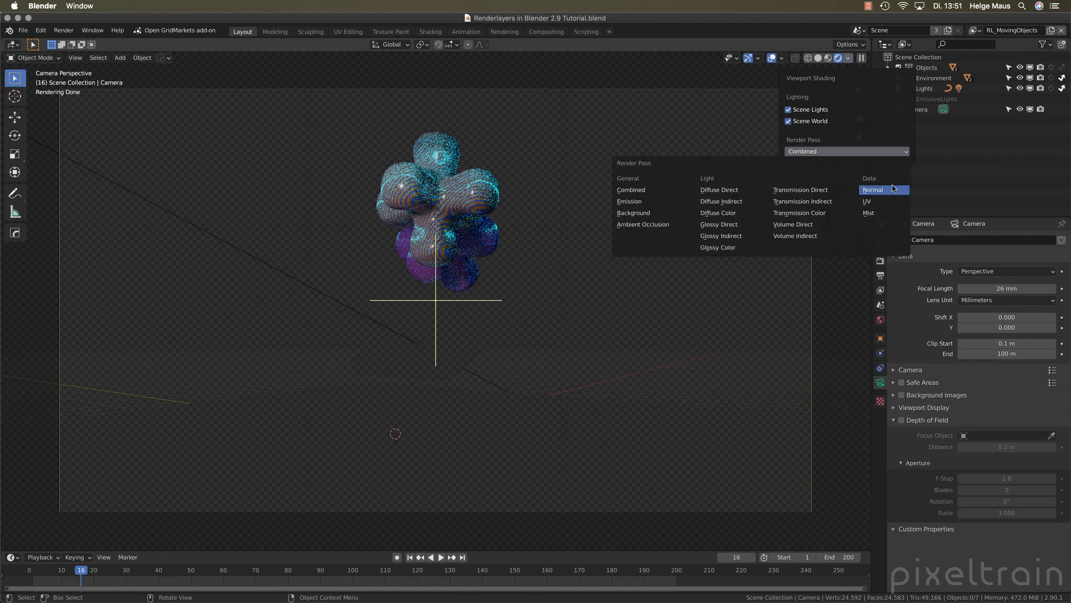
pyautogui.click(875, 214)
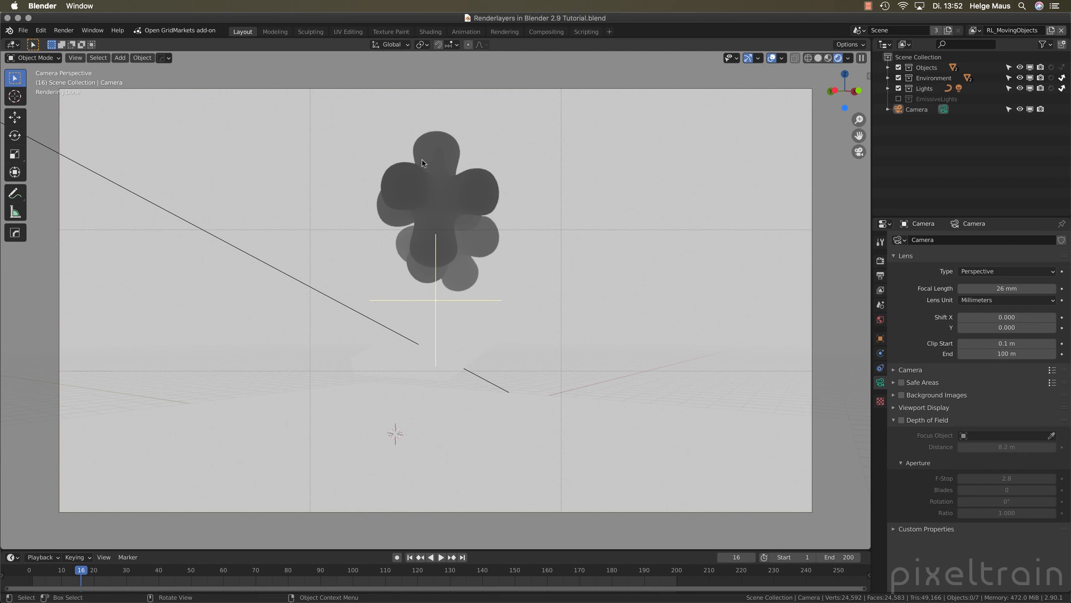
# Set the Mist Pass depth to 10 m in the world settings
pyautogui.click(880, 321)
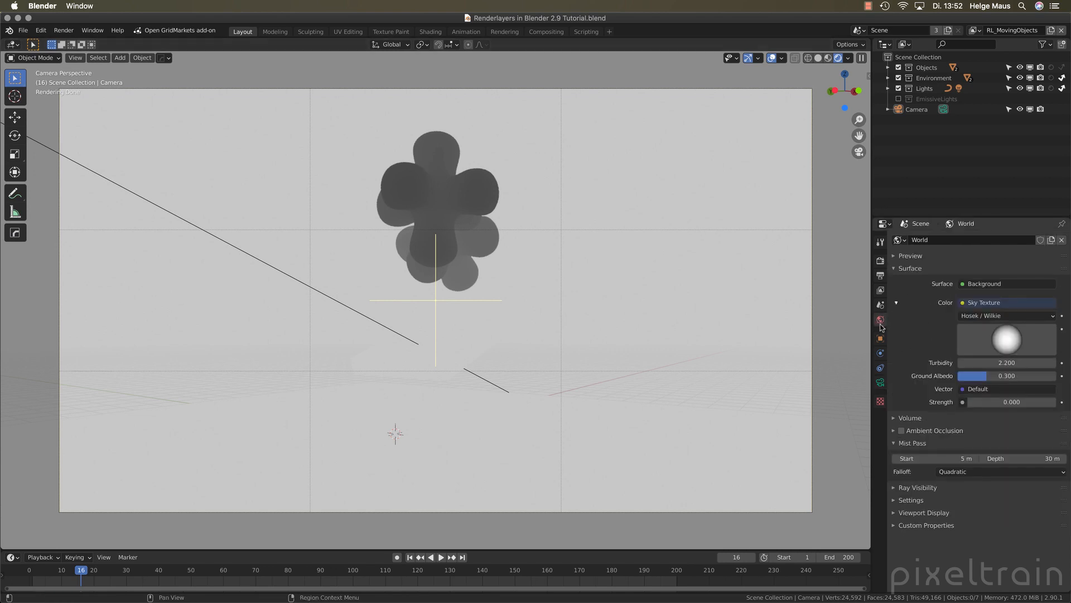
pyautogui.click(900, 443)
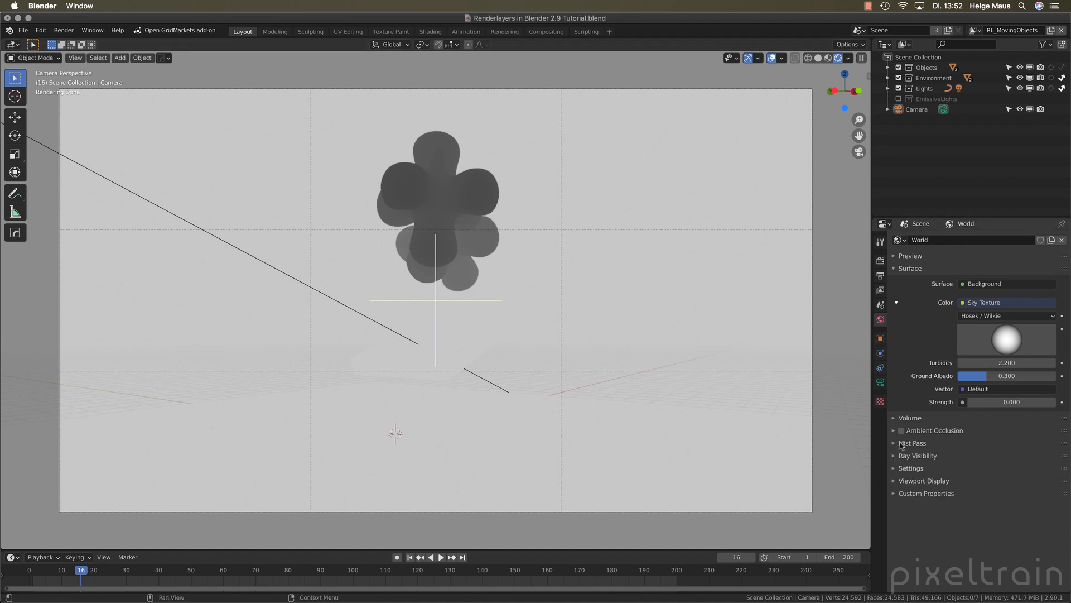
pyautogui.click(900, 443)
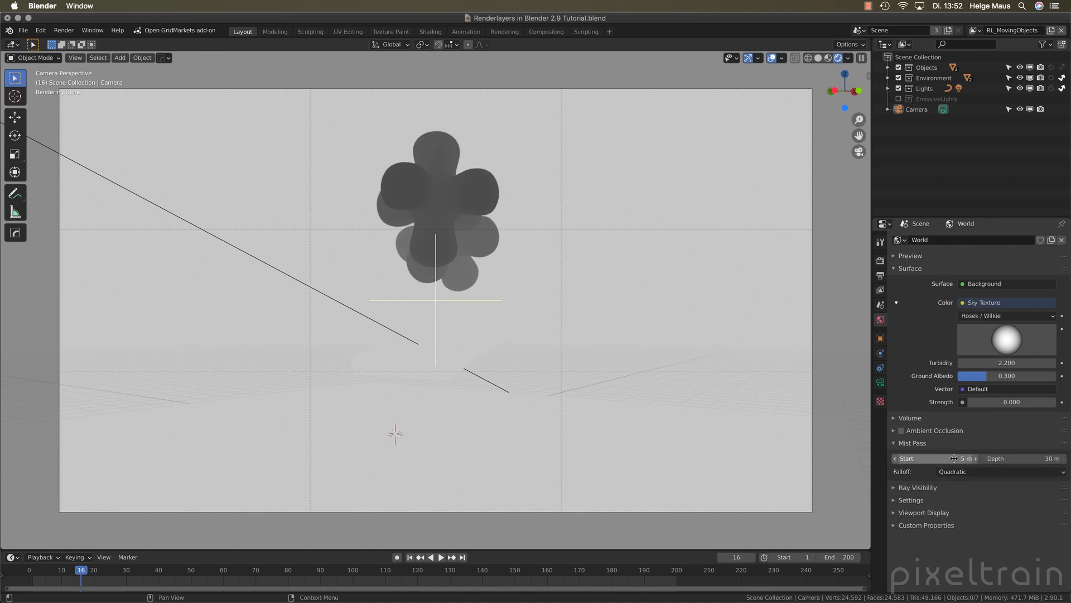
pyautogui.doubleClick(993, 458)
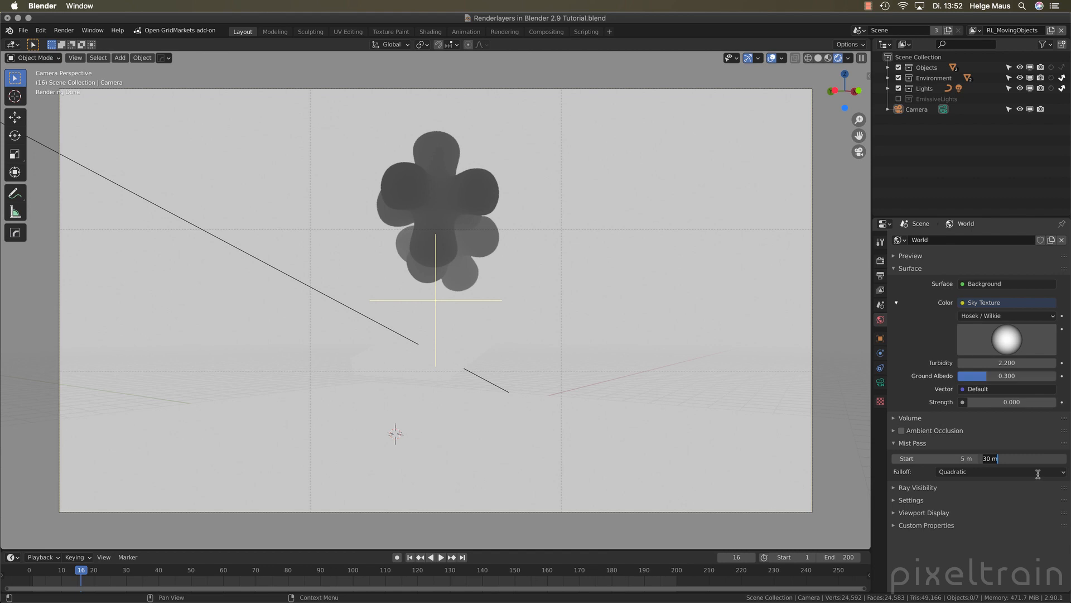
pyautogui.write('10')
pyautogui.press('Return')
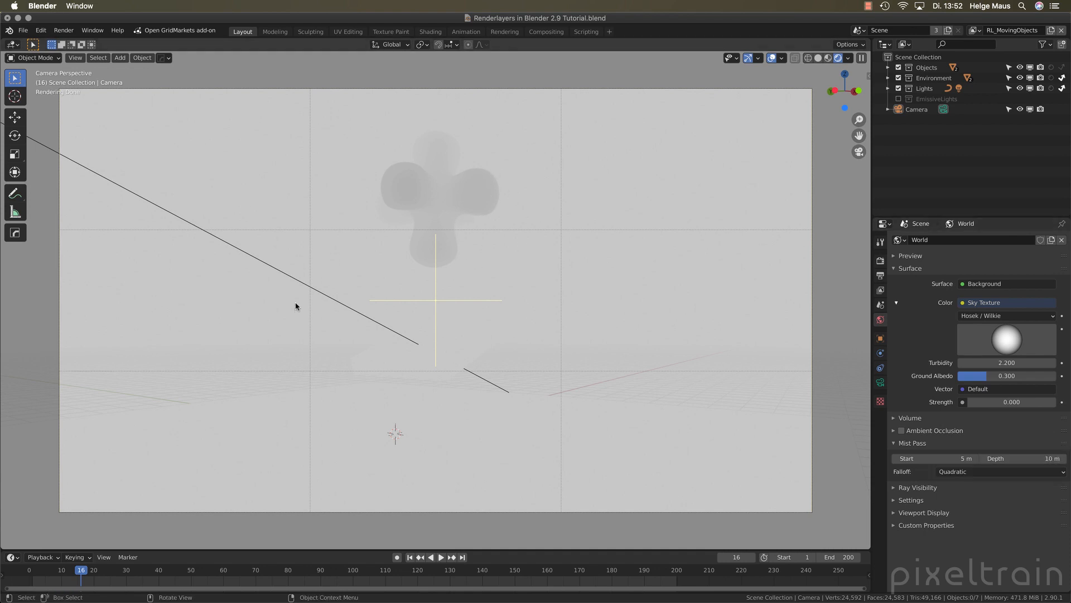
# Leave the camera perspective and set the viewport's render pass back to Combined
pyautogui.moveTo(297, 306)
pyautogui.mouseDown(button='middle')
pyautogui.moveTo(363, 329)
pyautogui.moveTo(397, 310)
pyautogui.mouseUp(button='middle')
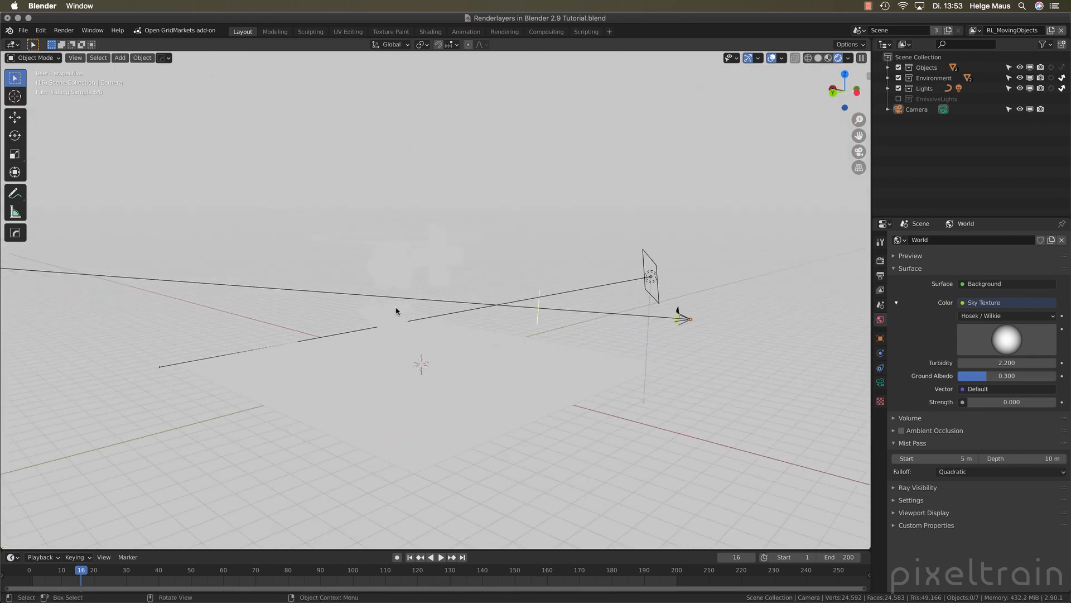
pyautogui.click(848, 58)
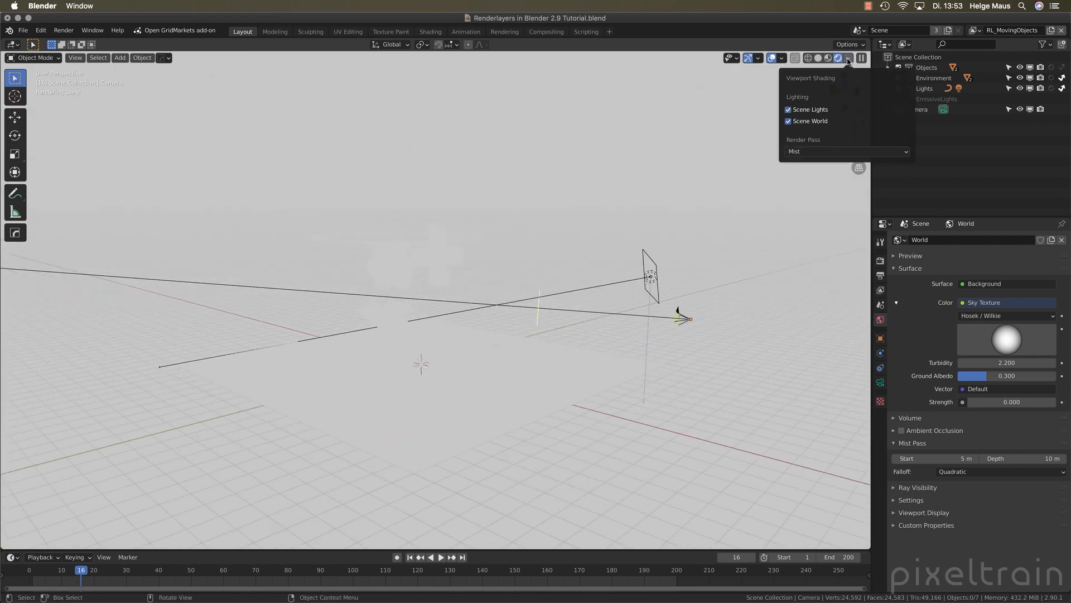
pyautogui.click(798, 151)
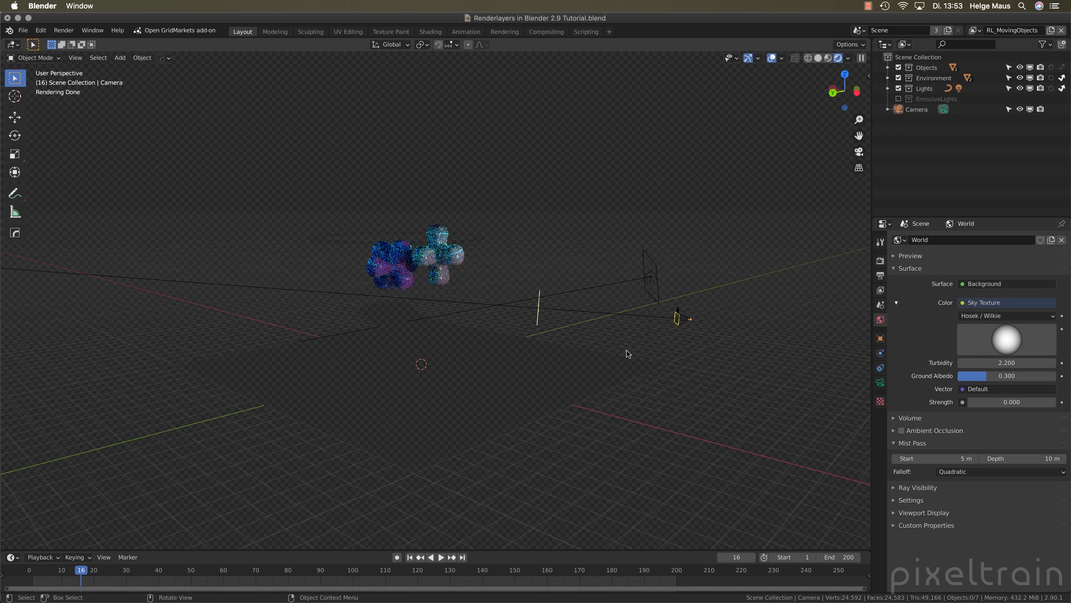
# Show the camera's settings and move its focus point away from the camera to a distance of about 29 m
pyautogui.click(879, 382)
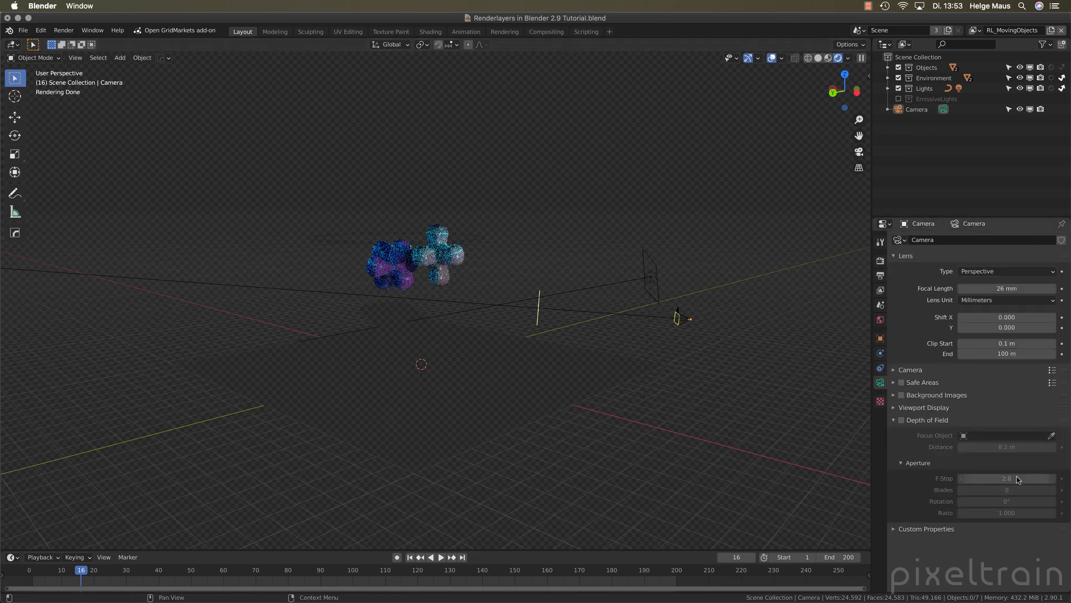
pyautogui.moveTo(536, 321); pyautogui.dragTo(501, 316)
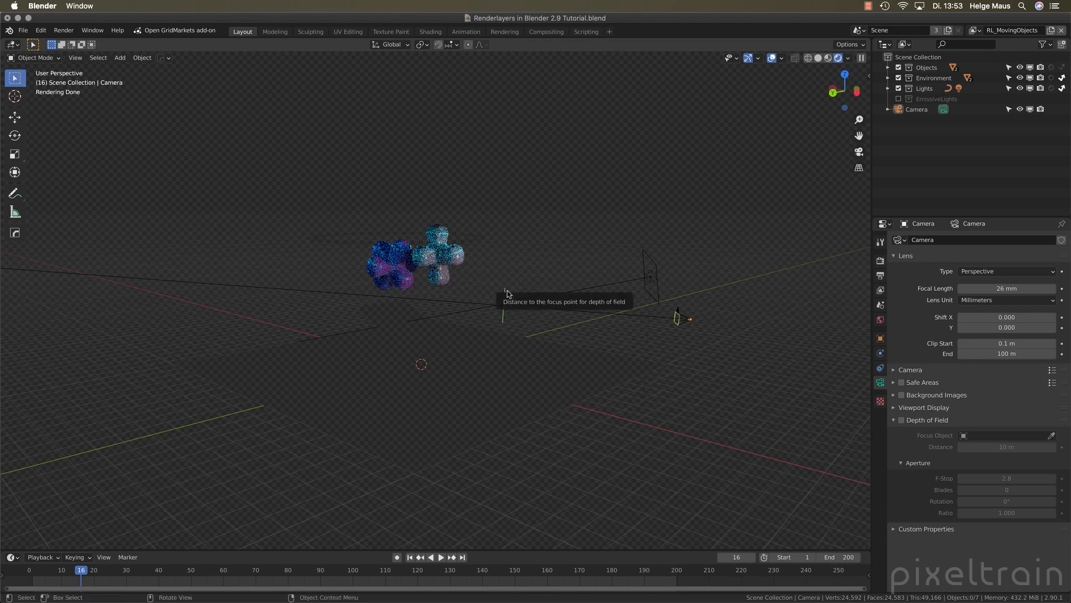
pyautogui.moveTo(530, 333)
pyautogui.mouseDown(button='middle')
pyautogui.moveTo(526, 359)
pyautogui.moveTo(531, 349)
pyautogui.mouseUp(button='middle')
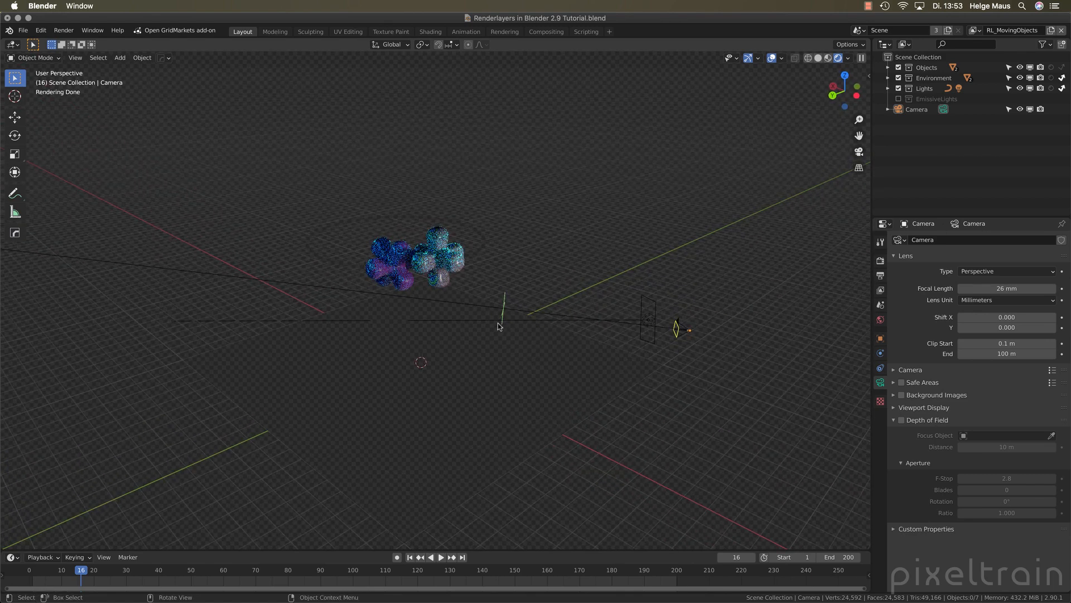
pyautogui.moveTo(499, 321); pyautogui.dragTo(185, 293)
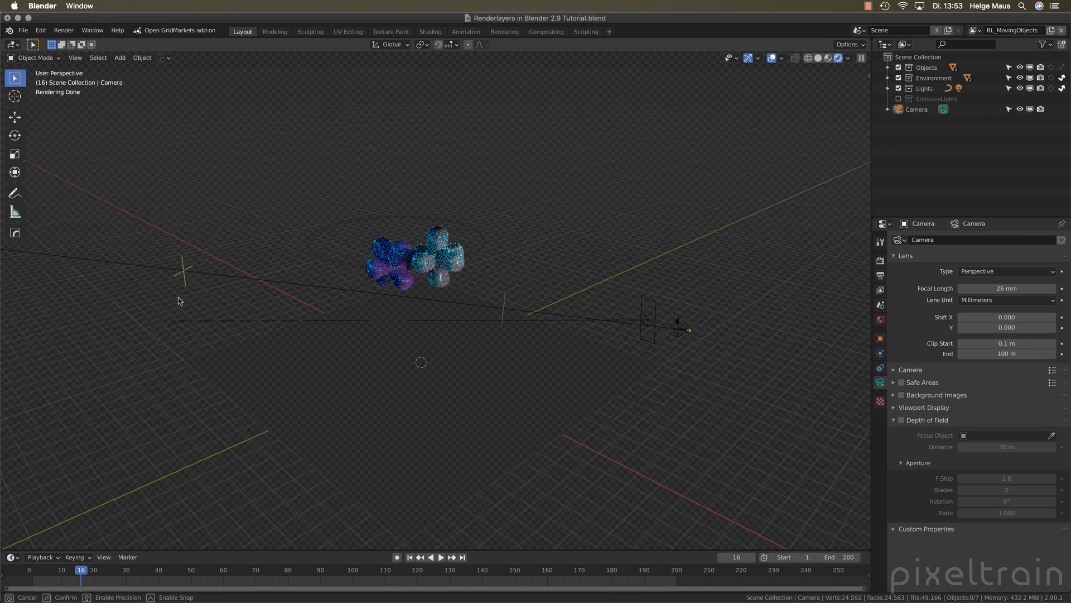
pyautogui.moveTo(265, 334); pyautogui.dragTo(222, 306, button='middle')
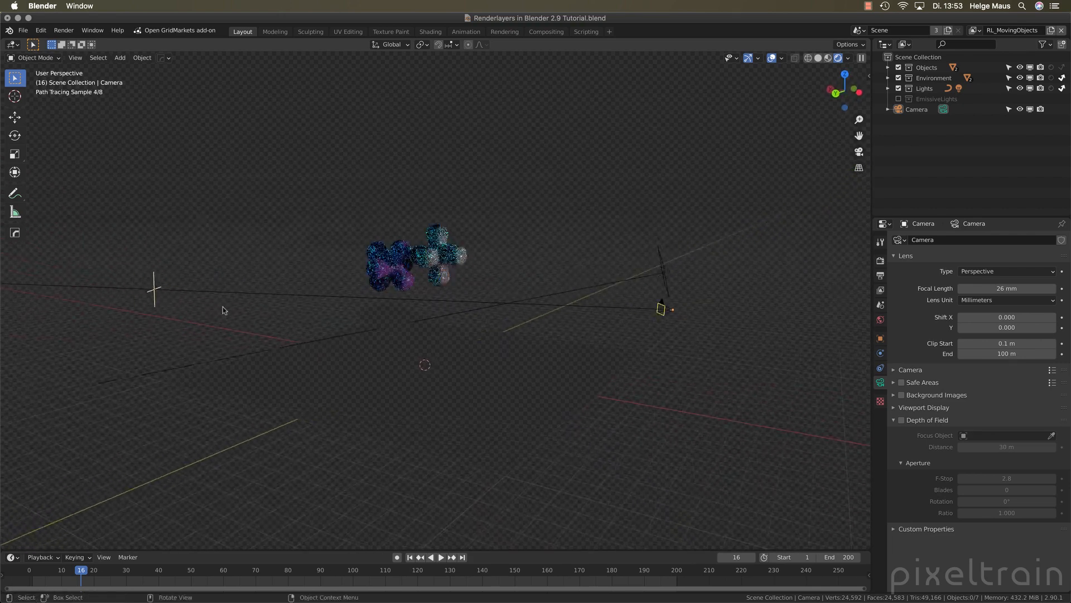
pyautogui.moveTo(155, 300); pyautogui.dragTo(167, 294)
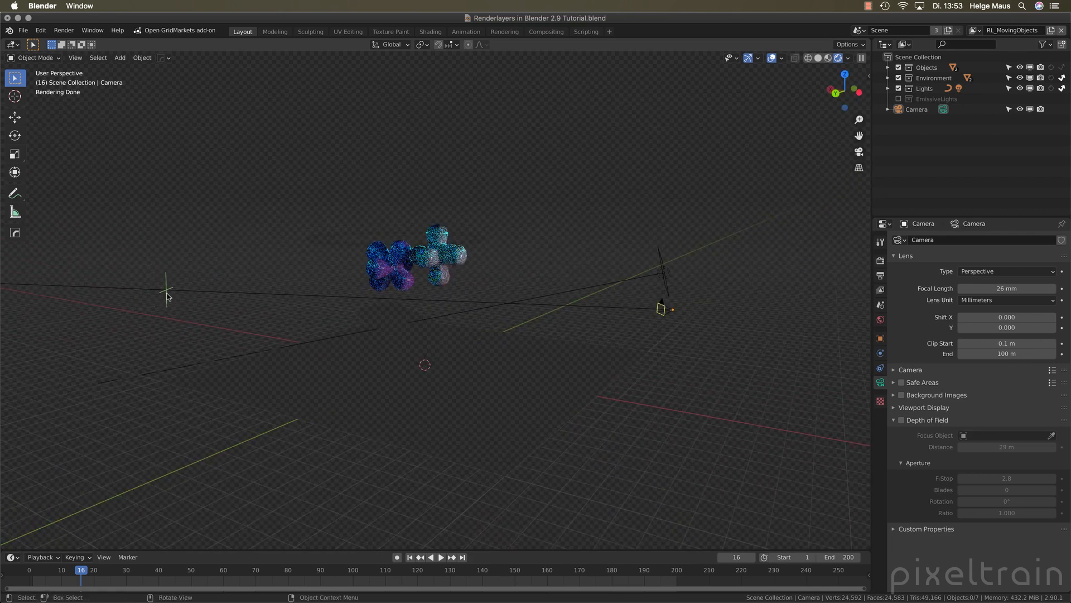
pyautogui.moveTo(259, 393); pyautogui.dragTo(218, 252, button='middle')
pyautogui.moveTo(217, 253); pyautogui.dragTo(224, 243)
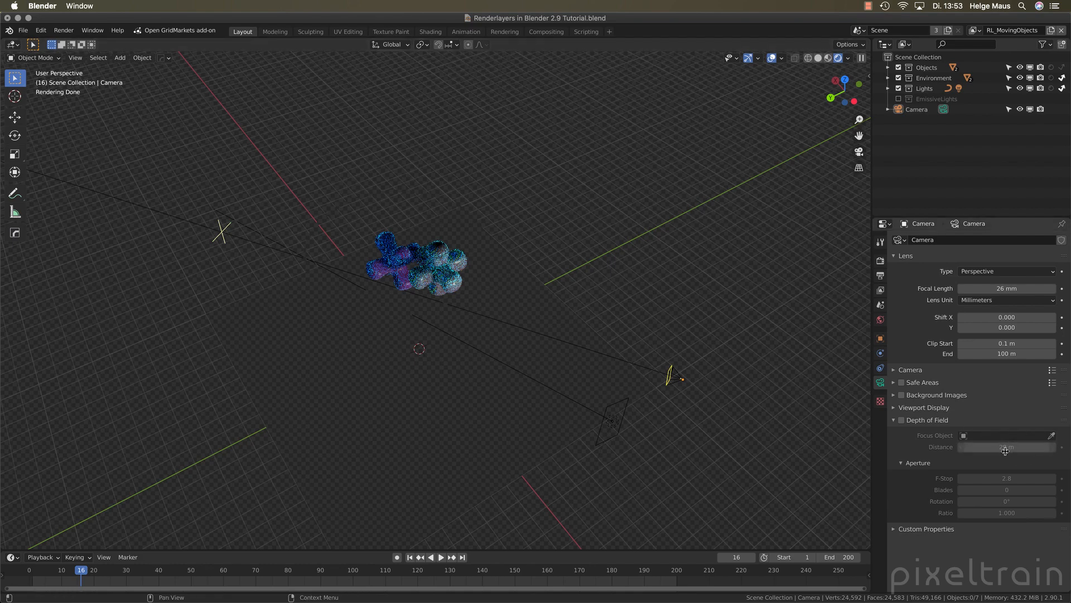
# Select the camera, bring its focus point in to a distance of about 12 m, and collapse the Depth of Field settings
pyautogui.click(223, 241)
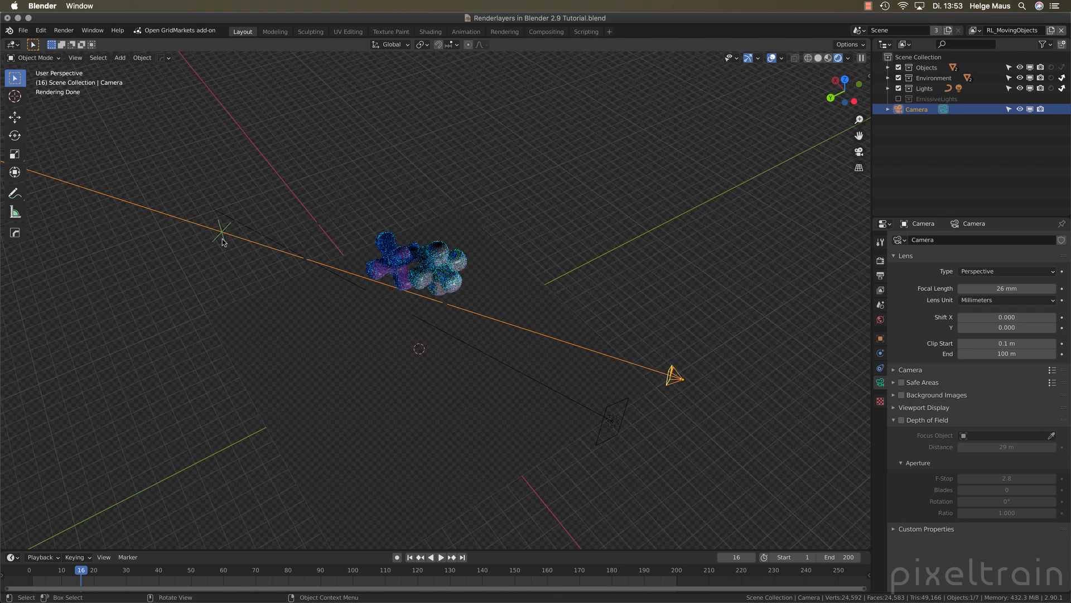
pyautogui.moveTo(224, 240); pyautogui.dragTo(468, 318)
pyautogui.moveTo(498, 350); pyautogui.dragTo(505, 337, button='middle')
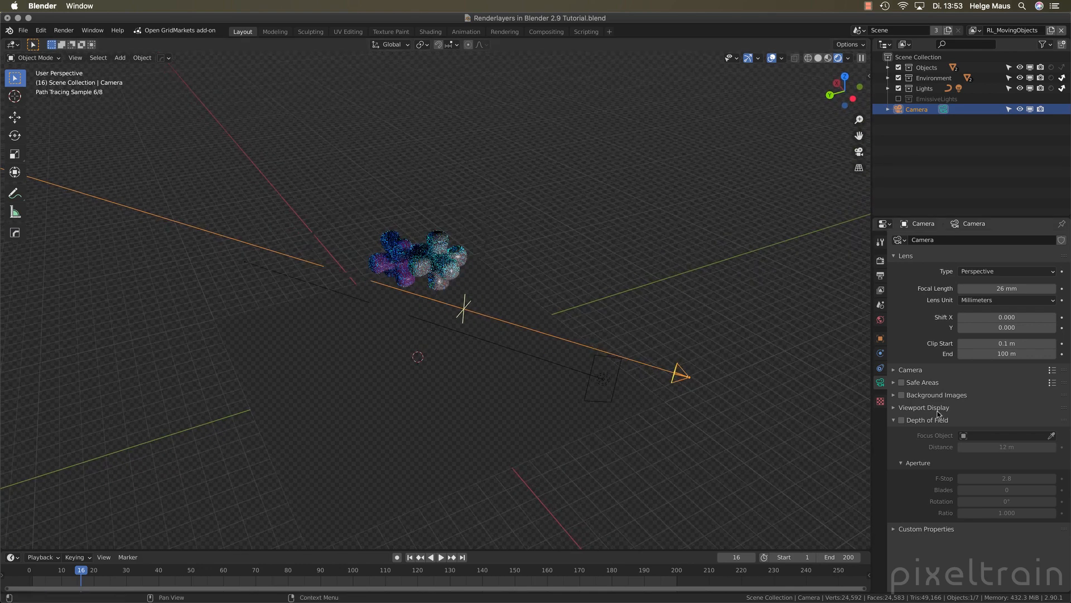
pyautogui.click(894, 420)
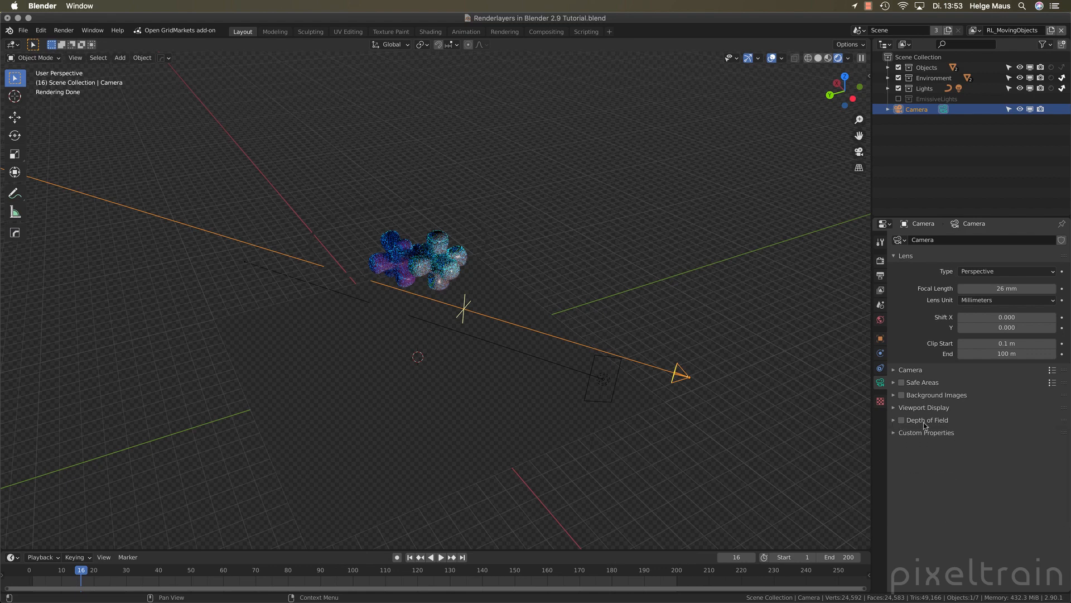
# Set the Mist Pass depth to 29 m in the world settings and deselect the camera
pyautogui.click(881, 319)
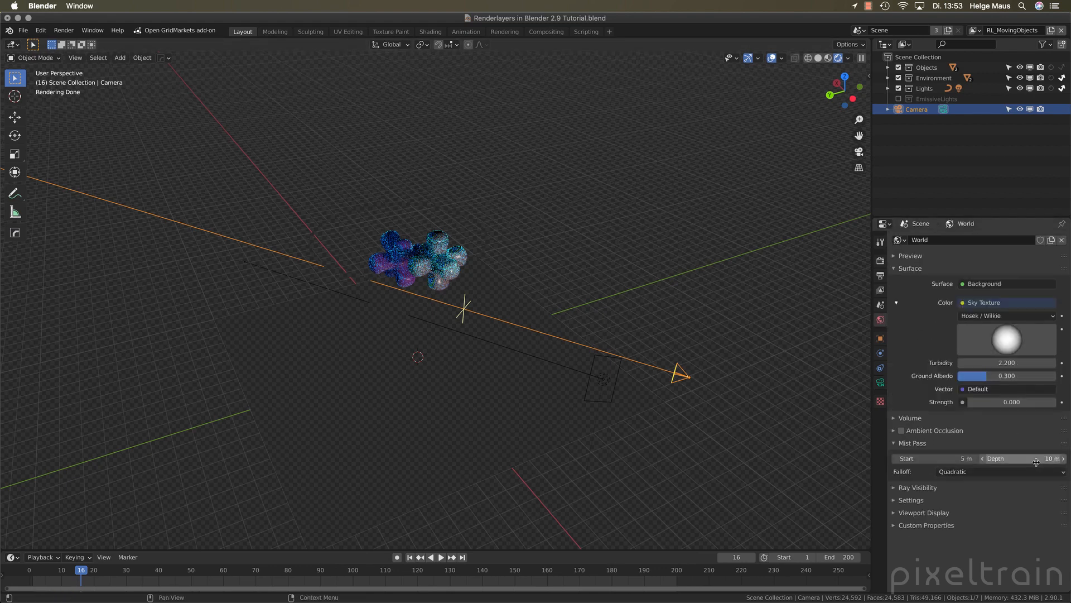
pyautogui.click(1064, 458)
pyautogui.write('29')
pyautogui.press('Return')
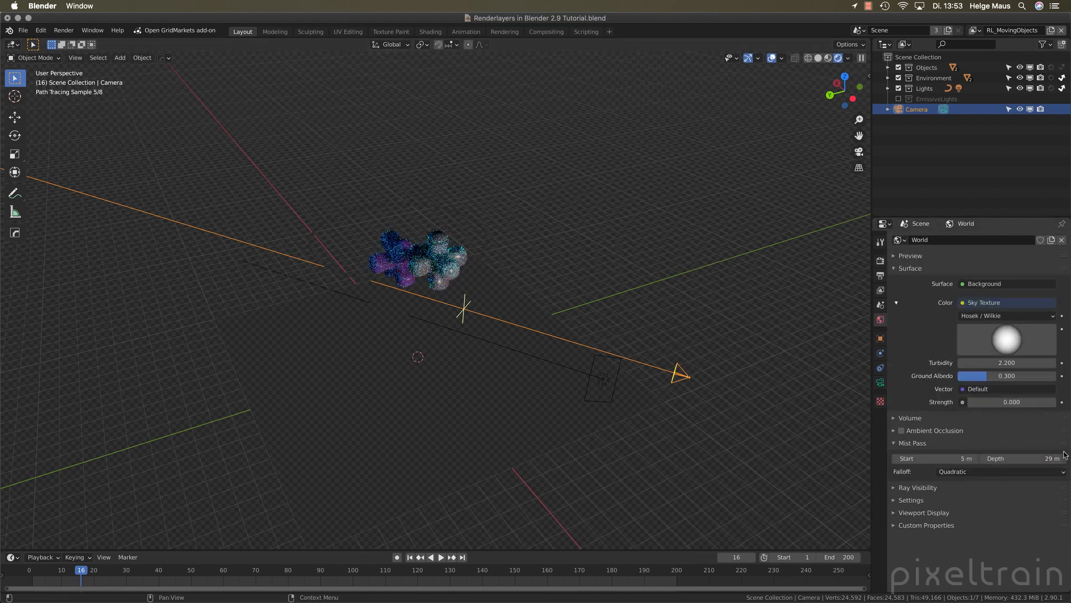
pyautogui.click(713, 321)
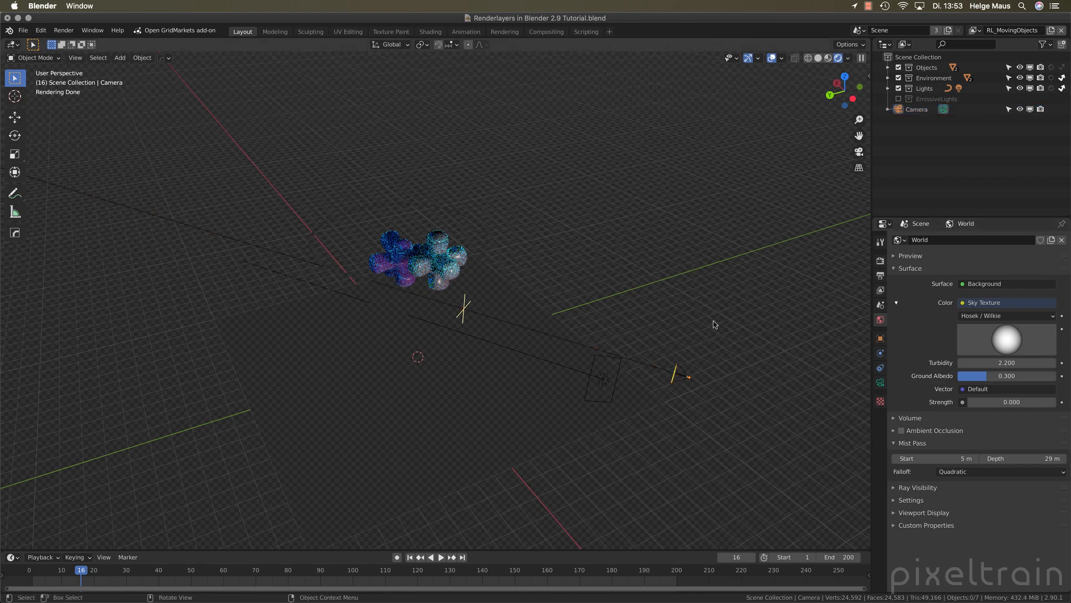
# Look through the camera and display the Mist render pass in the viewport
pyautogui.press('KP_0')
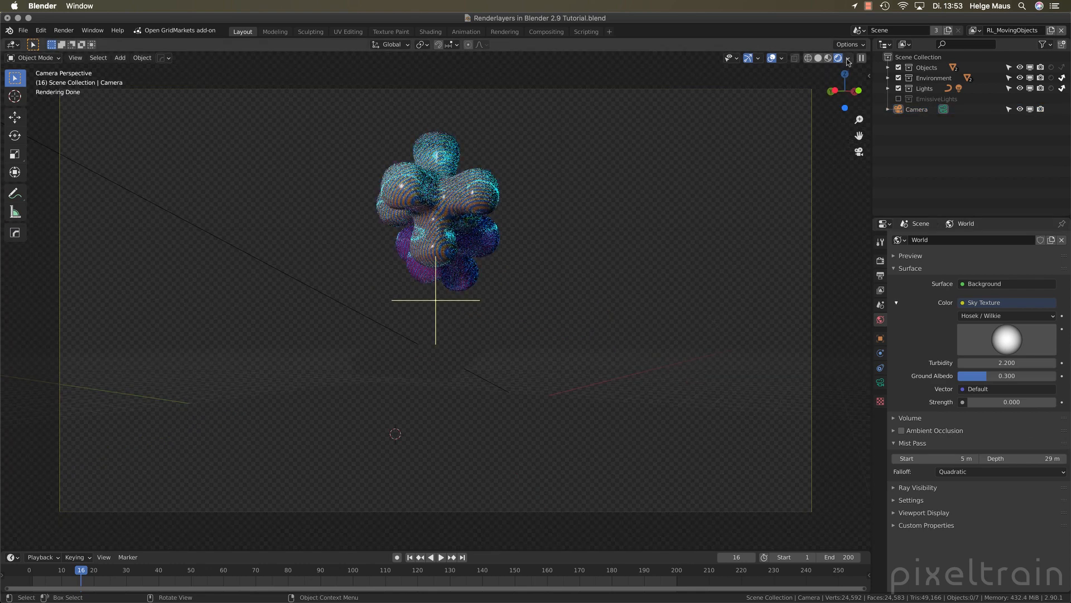
pyautogui.click(848, 59)
pyautogui.click(802, 150)
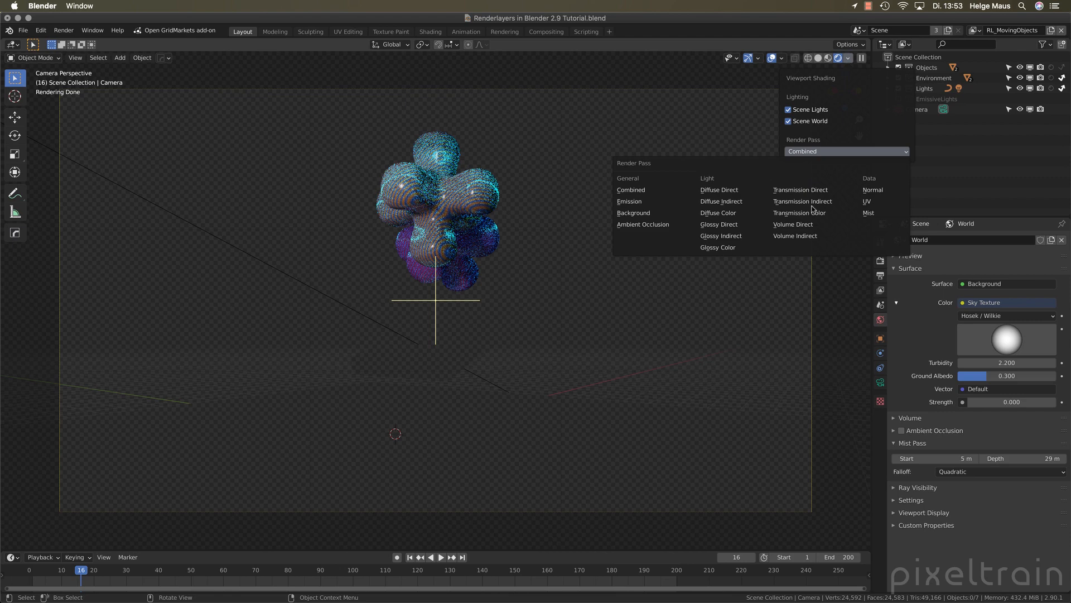
pyautogui.click(868, 212)
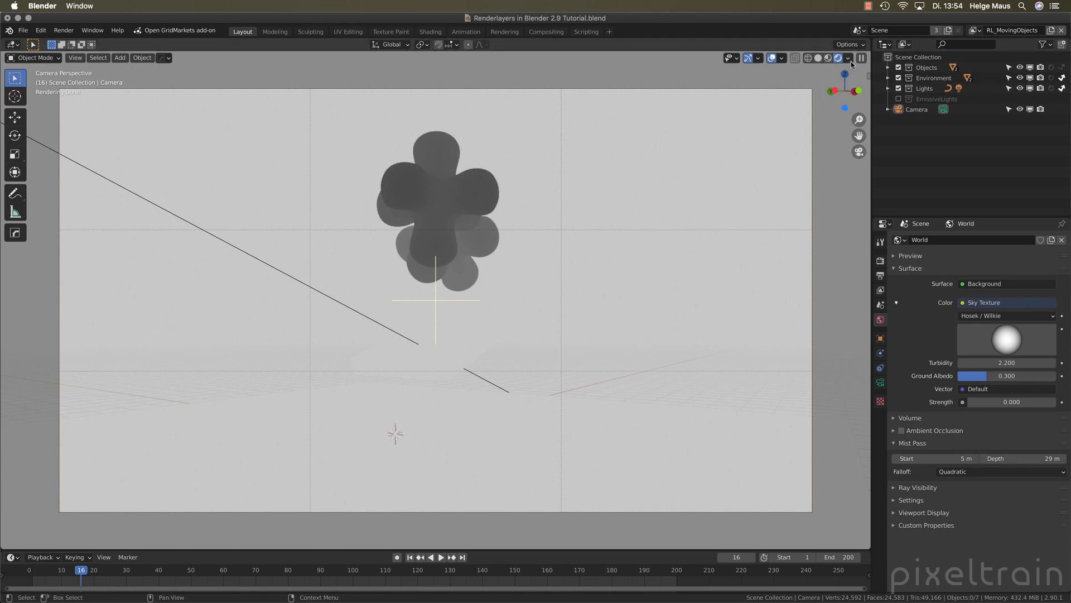
# Switch the viewport to Material Preview shading and save the file
pyautogui.click(828, 58)
pyautogui.press('super+s')
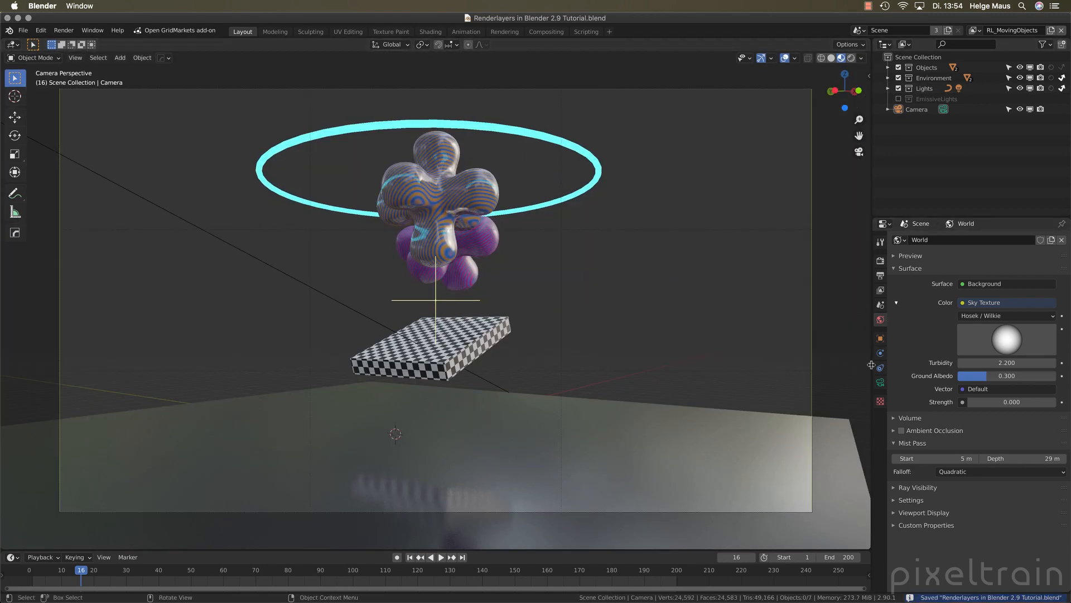
# Enable the Normal, Vector and UV data passes for the RL_MovingObjects view layer
pyautogui.click(880, 290)
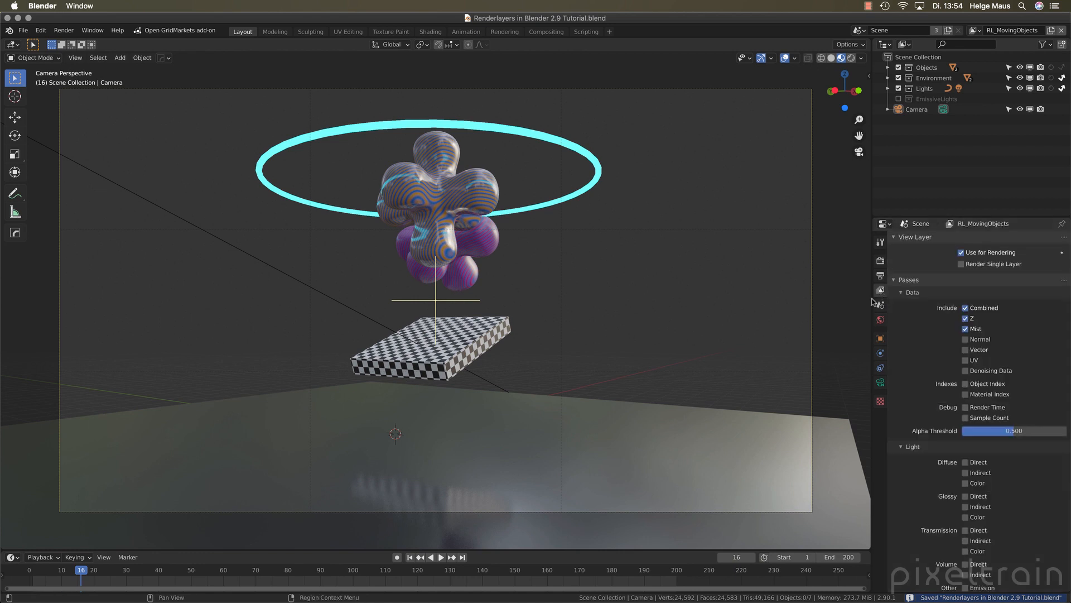
pyautogui.click(965, 339)
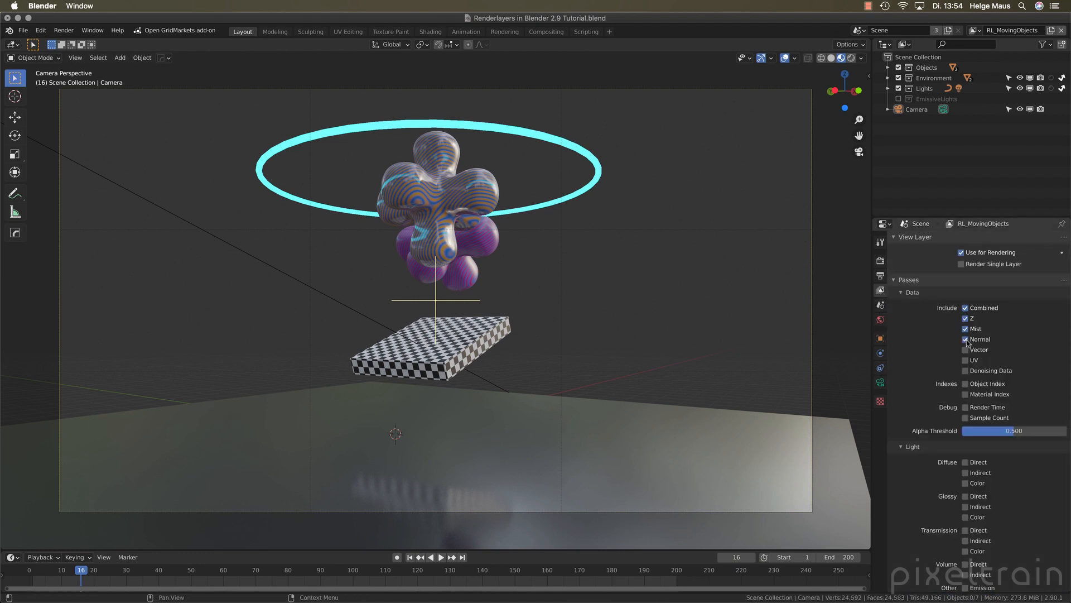
pyautogui.click(966, 360)
pyautogui.scroll(-1, 1025, 382)
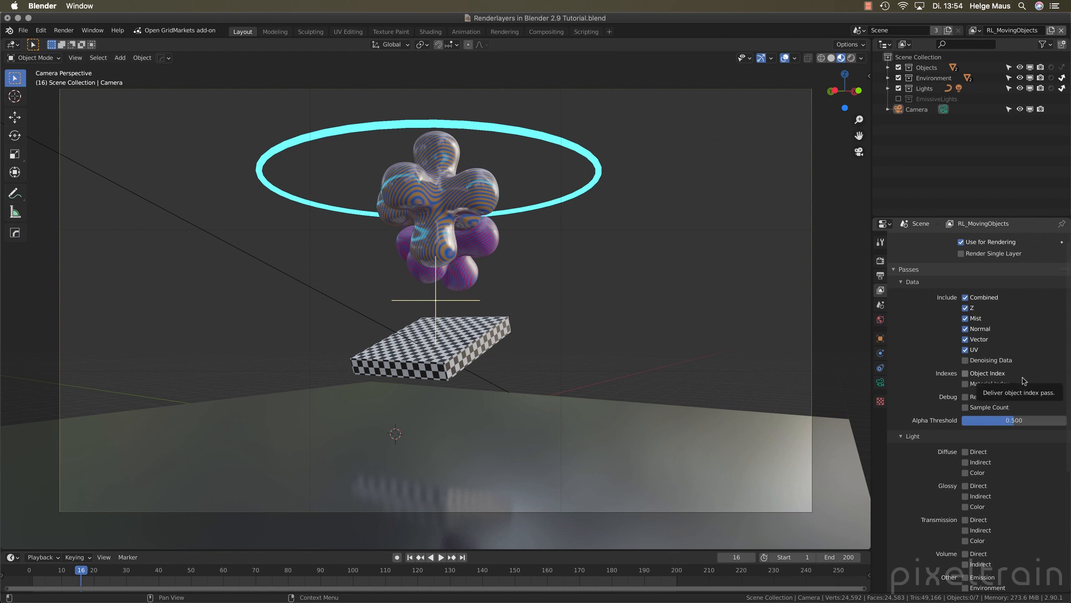
# Enable the Direct, Indirect and Color passes for Diffuse and Glossy, plus Shadow and Ambient Occlusion, on RL_MovingObjects
pyautogui.scroll(-2, 1025, 381)
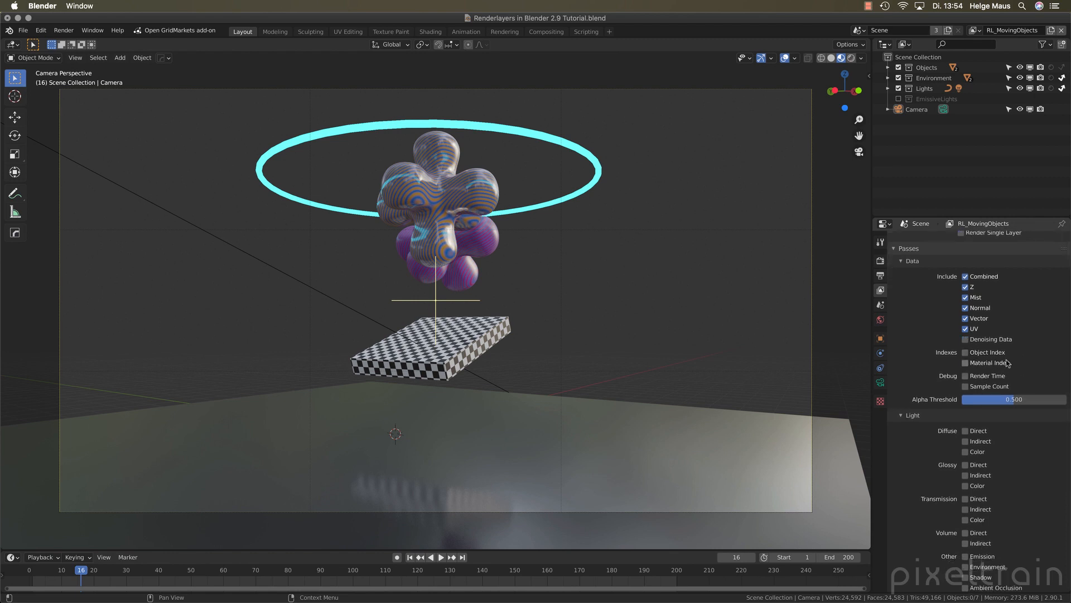
pyautogui.scroll(-6, 1017, 356)
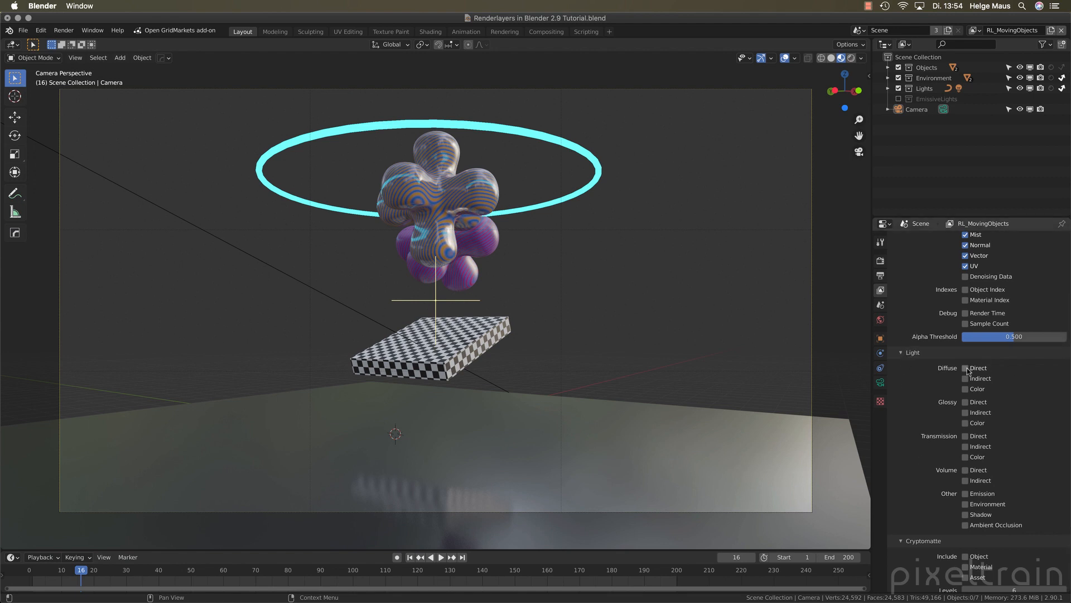
pyautogui.moveTo(969, 381); pyautogui.dragTo(966, 424)
pyautogui.moveTo(966, 525); pyautogui.dragTo(966, 514)
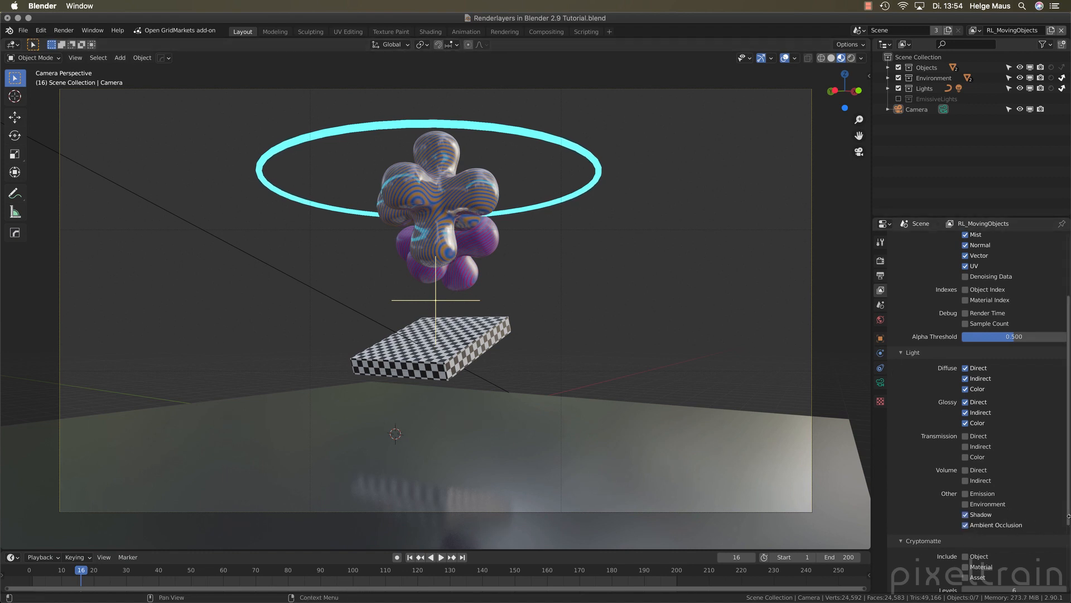
# Include Object and Material in the Cryptomatte passes of RL_MovingObjects
pyautogui.moveTo(1068, 494); pyautogui.dragTo(1066, 567)
pyautogui.moveTo(965, 459); pyautogui.dragTo(966, 470)
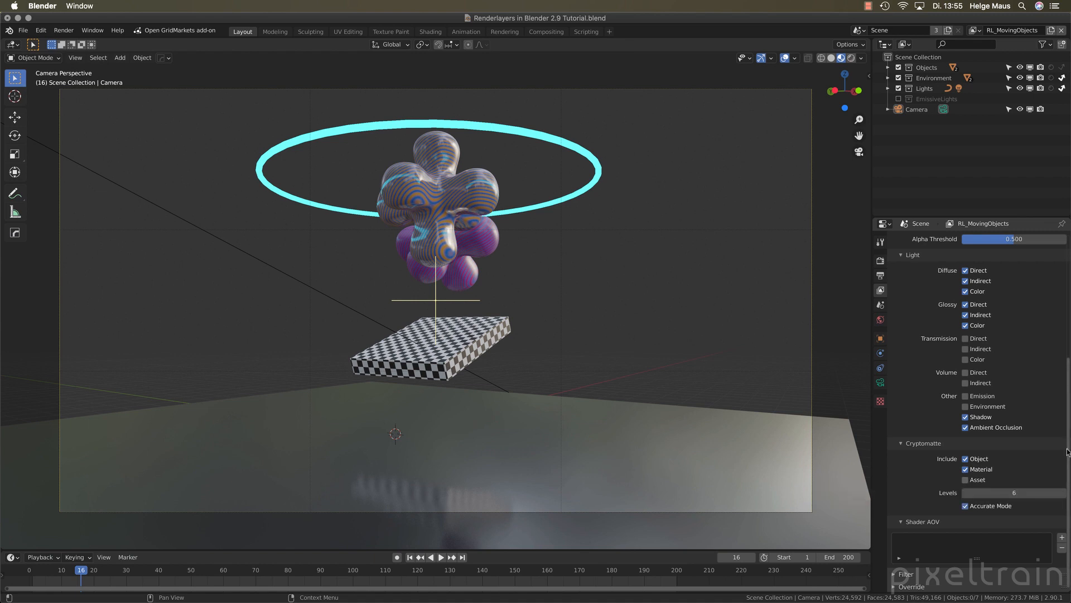
pyautogui.moveTo(1066, 454)
pyautogui.mouseDown()
pyautogui.moveTo(1069, 358)
pyautogui.moveTo(1067, 446)
pyautogui.mouseUp()
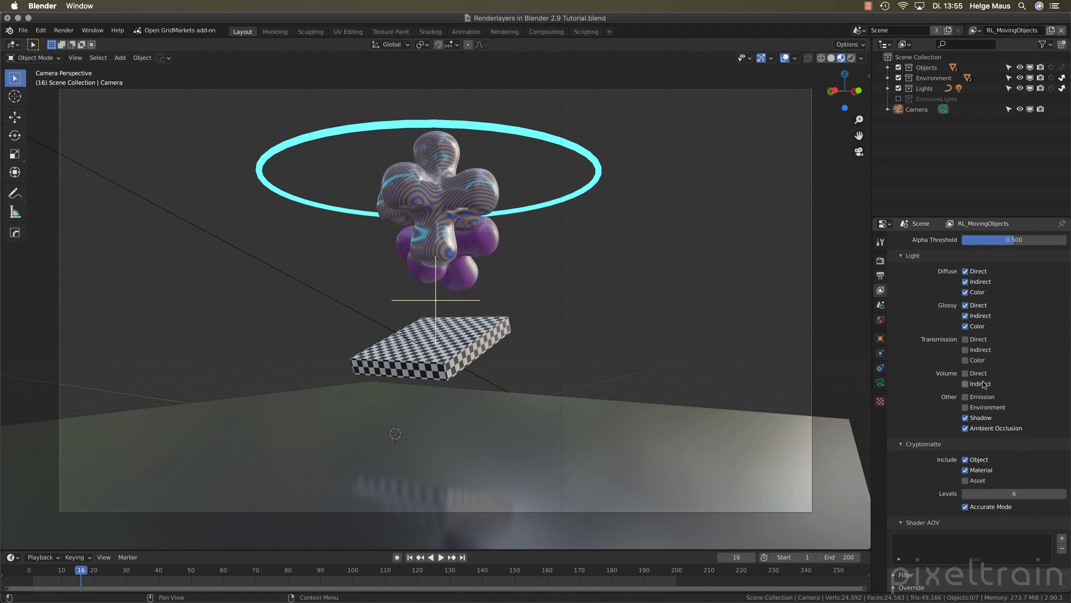
# Collapse the Shader AOV settings and examine the view layer's Filter and Override settings
pyautogui.click(902, 522)
pyautogui.click(902, 574)
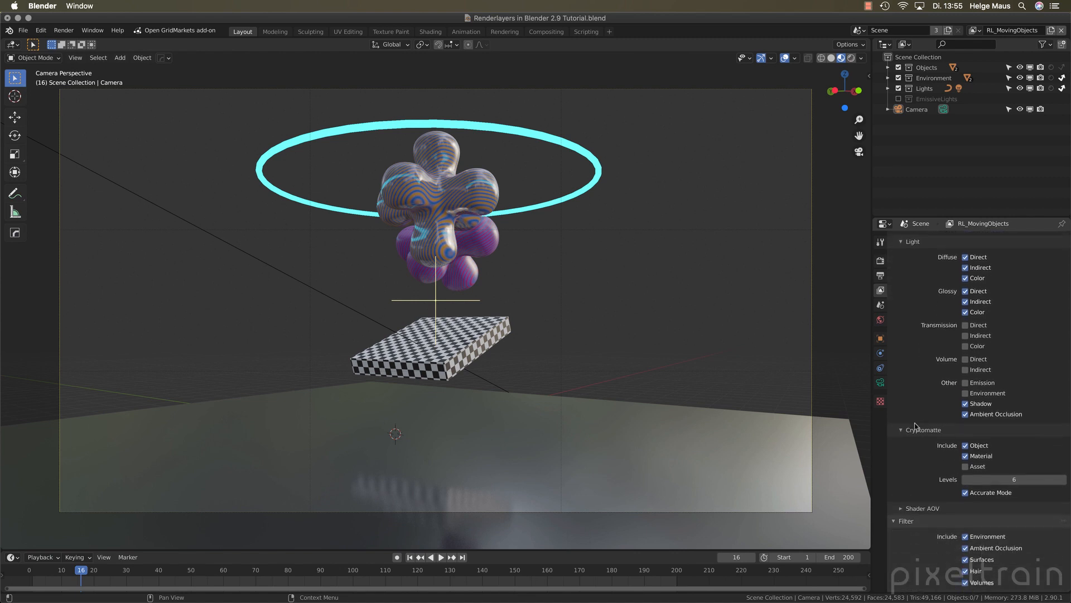
pyautogui.scroll(-2, 915, 426)
pyautogui.scroll(-2, 961, 422)
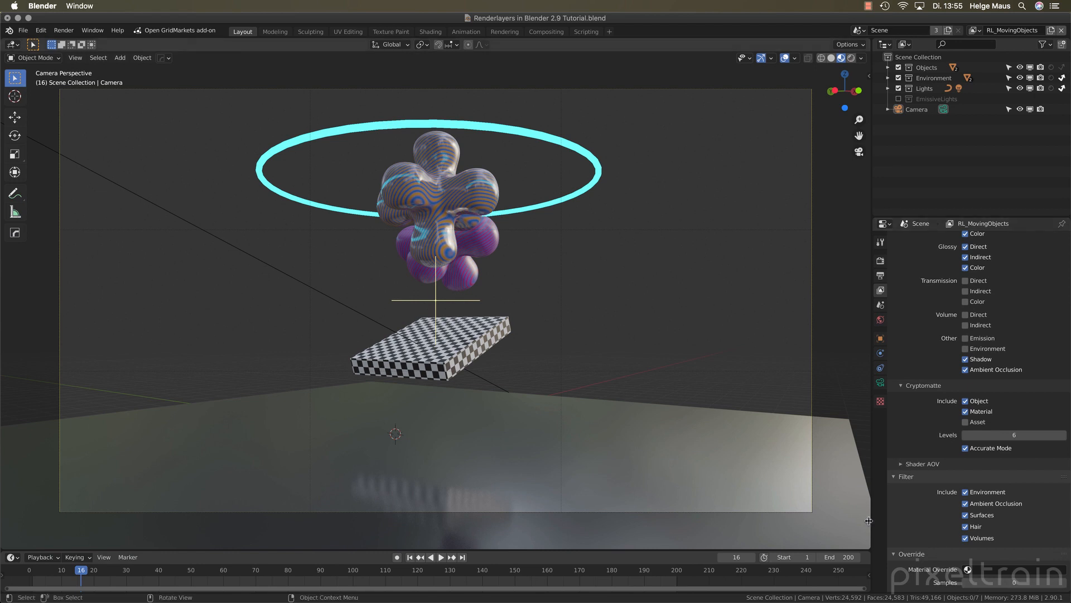
pyautogui.rightClick(1000, 494)
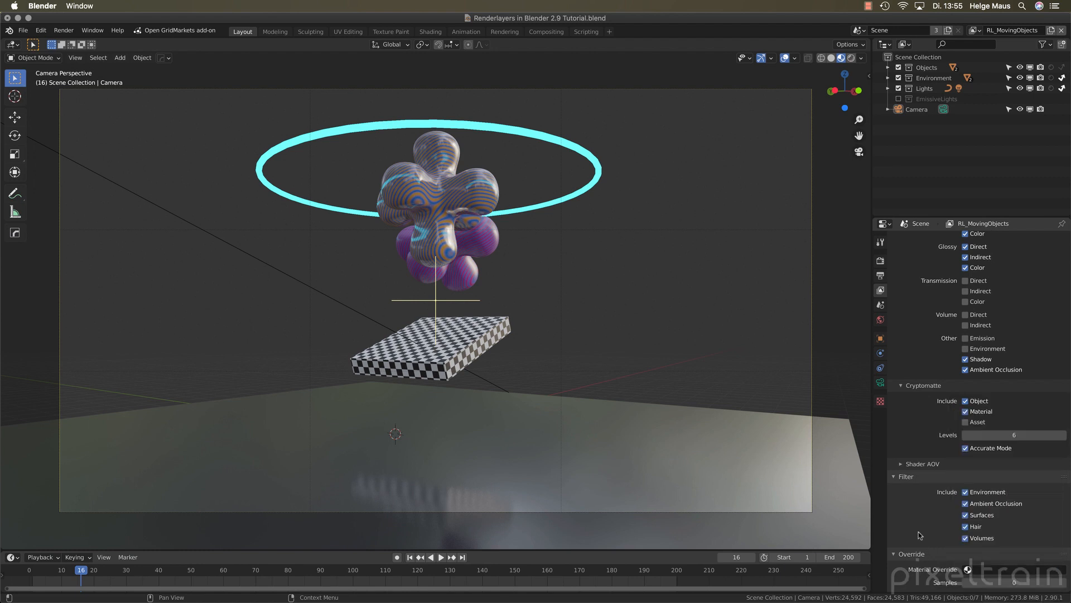
pyautogui.scroll(5, 915, 502)
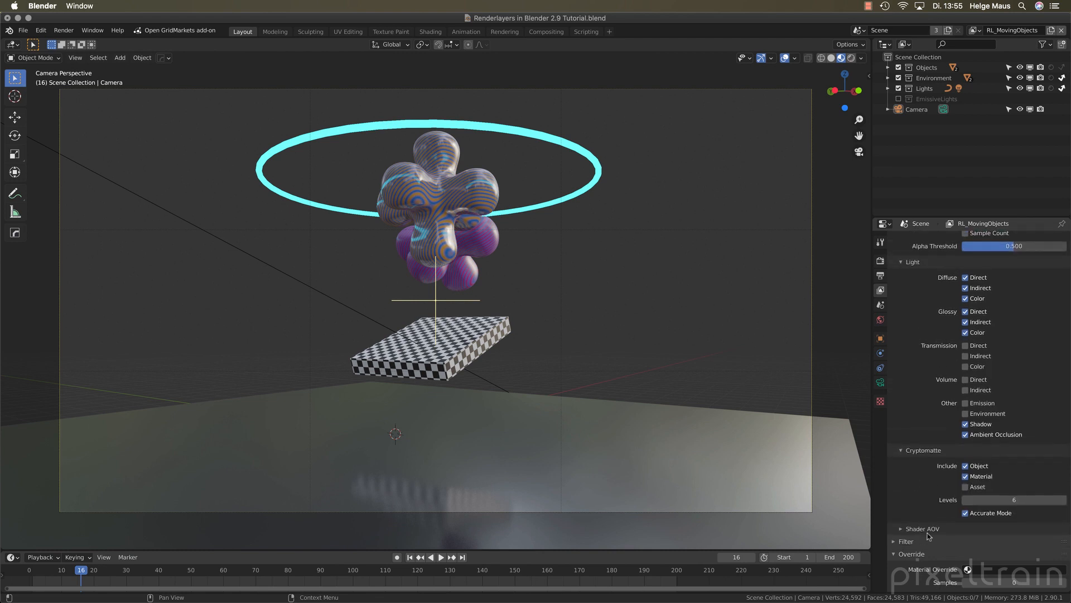
# Switch to the RL_Environment view layer and enable its Diffuse and Glossy Direct, Indirect and Color passes
pyautogui.click(974, 32)
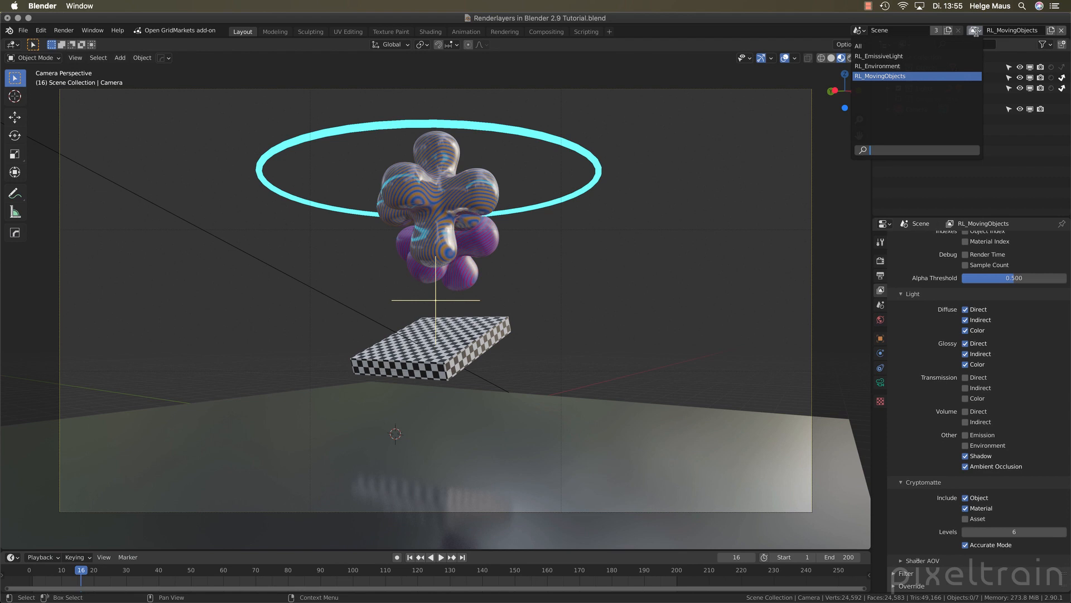
pyautogui.click(930, 67)
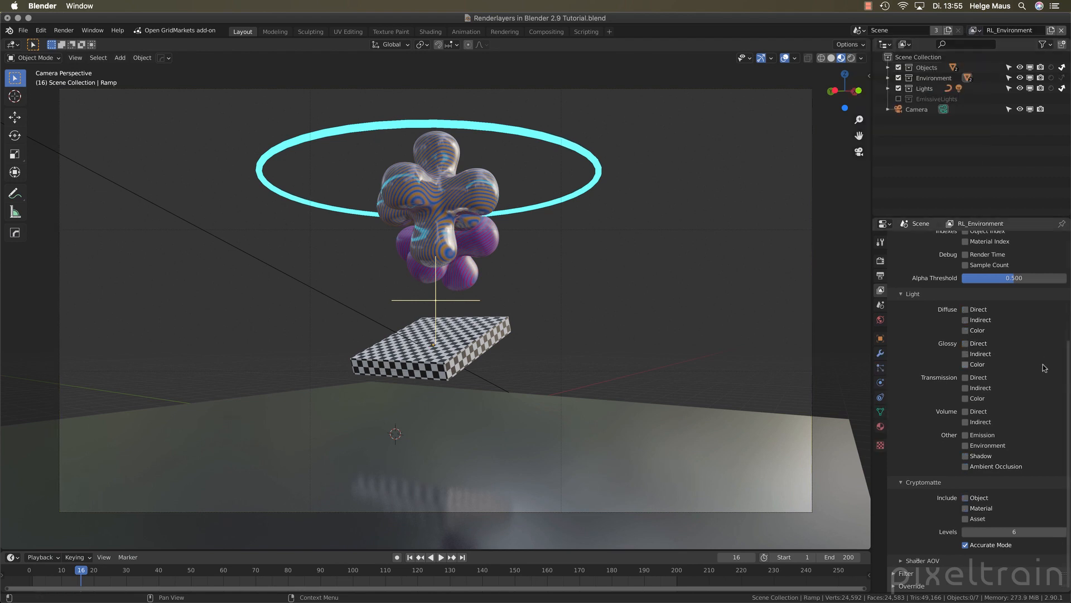
pyautogui.click(965, 309)
pyautogui.click(966, 320)
pyautogui.click(966, 330)
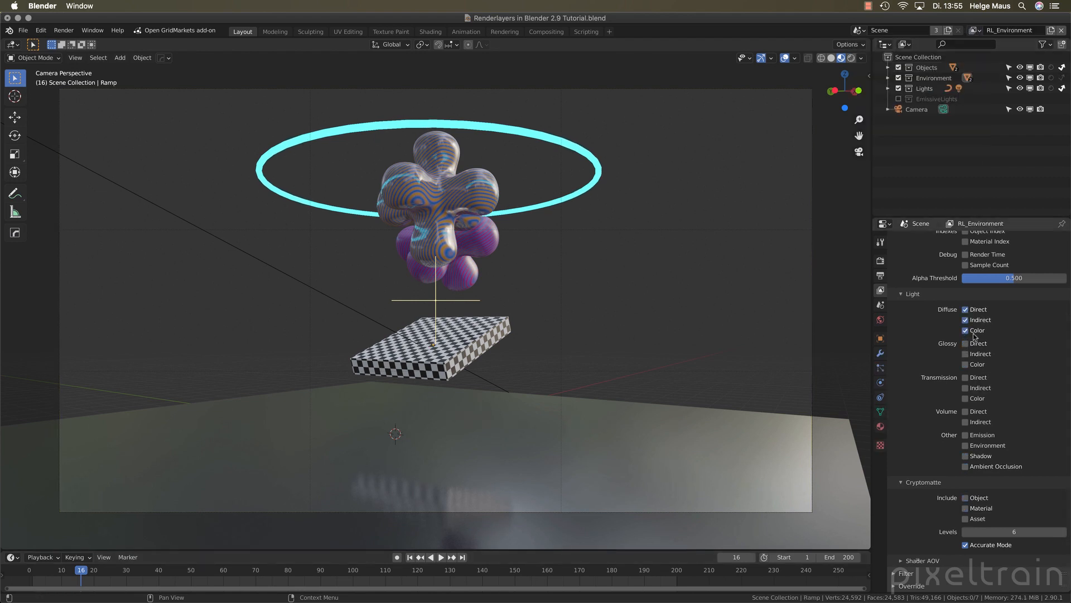
pyautogui.click(965, 343)
pyautogui.click(965, 354)
pyautogui.click(965, 364)
# Enable the Cryptomatte Object and Material passes plus Shadow and Ambient Occlusion for RL_Environment
pyautogui.click(965, 498)
pyautogui.click(965, 509)
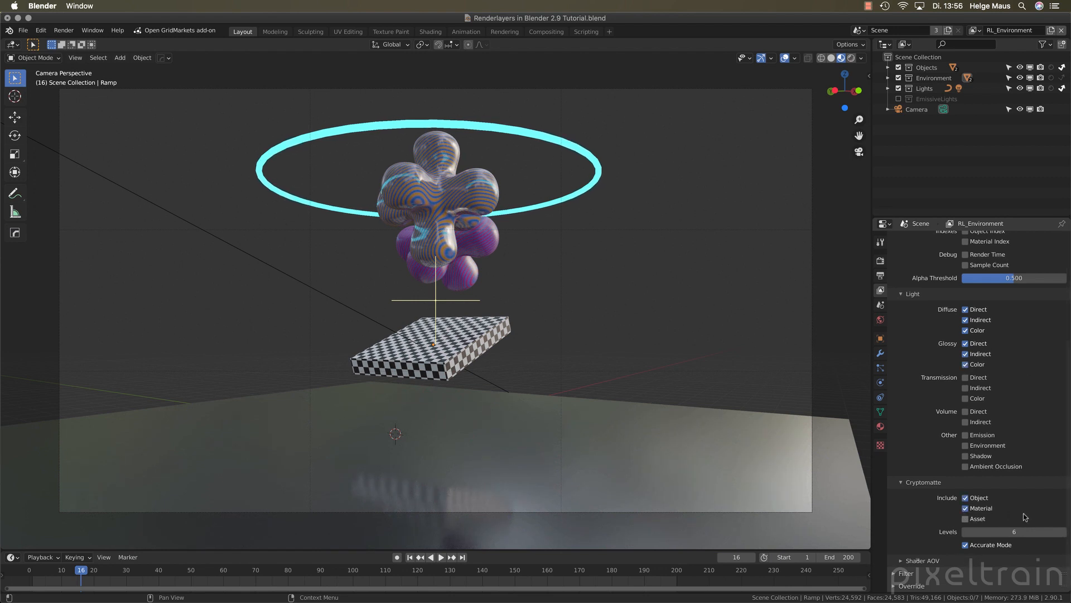
pyautogui.click(965, 455)
pyautogui.click(965, 467)
# Enable the Mist, Normal, Vector and UV data passes for RL_Environment
pyautogui.scroll(5, 1004, 419)
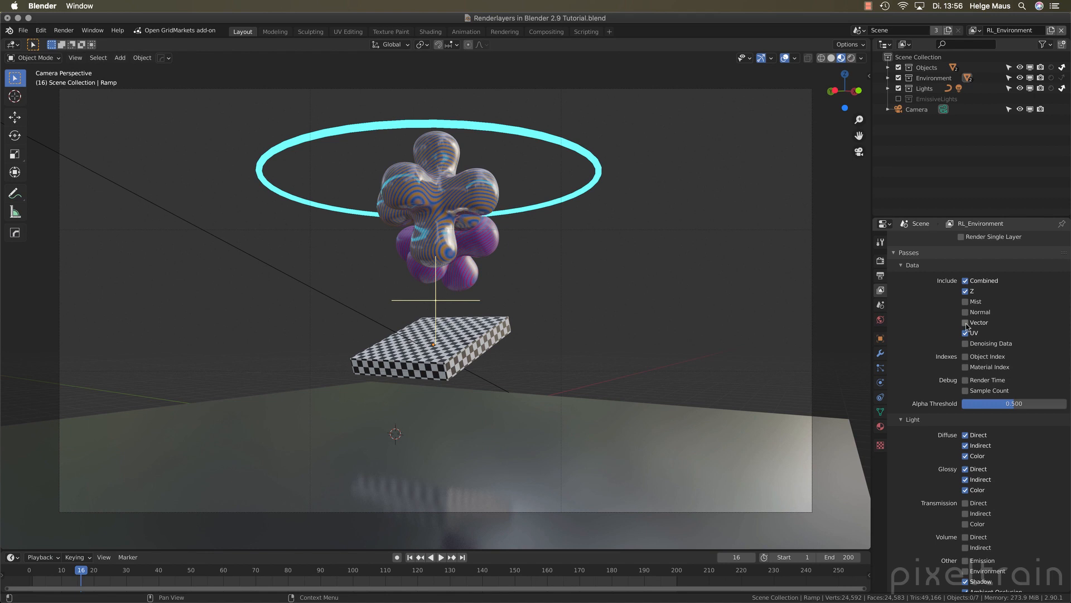
pyautogui.click(966, 323)
pyautogui.click(965, 302)
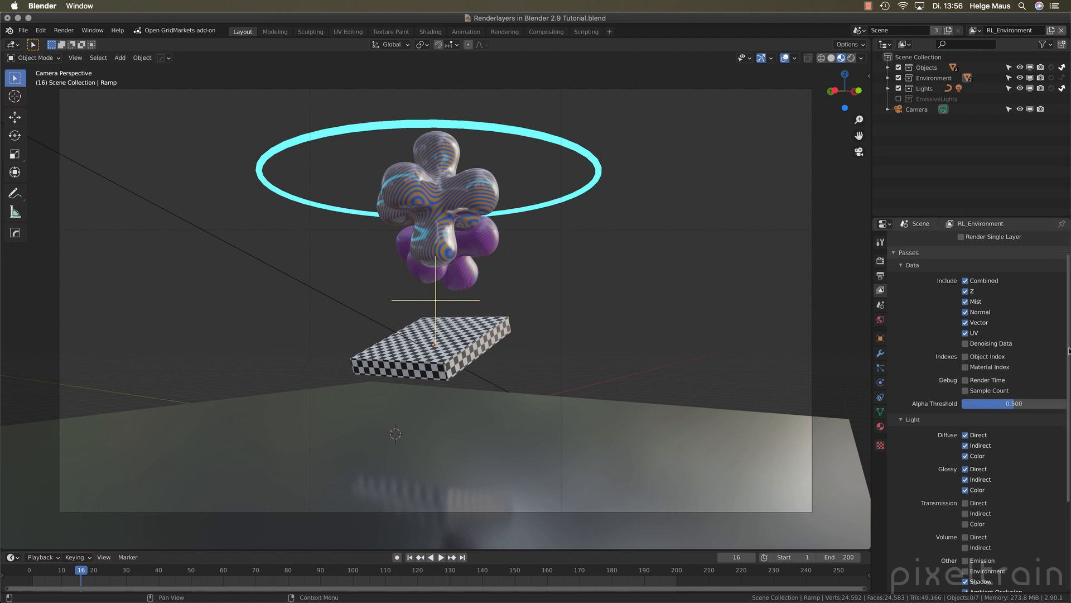
# Compare the passes enabled on the RL_EmissiveLight, RL_MovingObjects and RL_Environment view layers
pyautogui.click(973, 30)
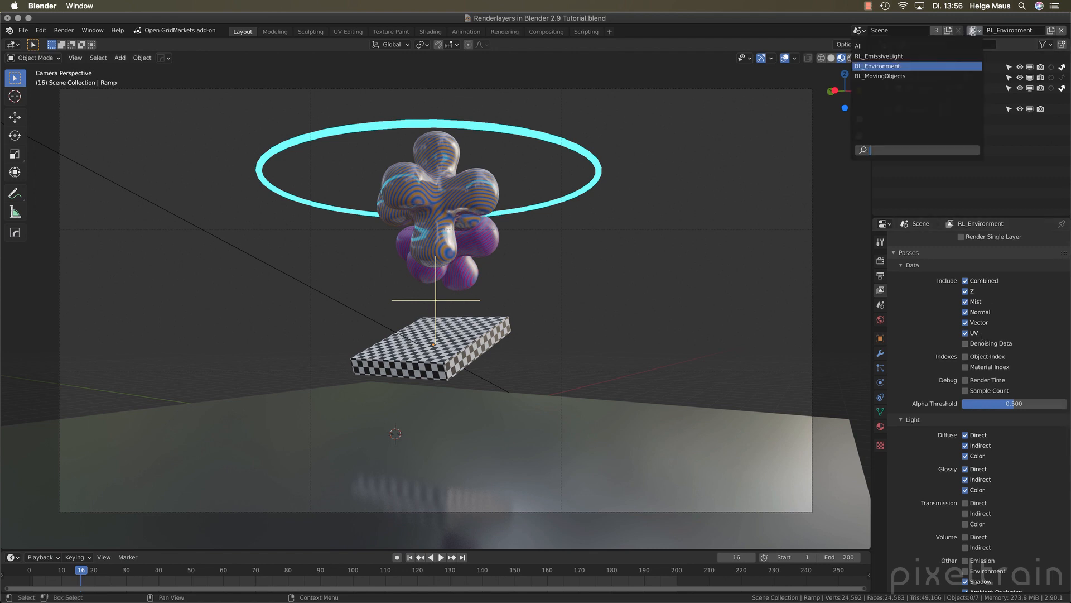
pyautogui.click(947, 57)
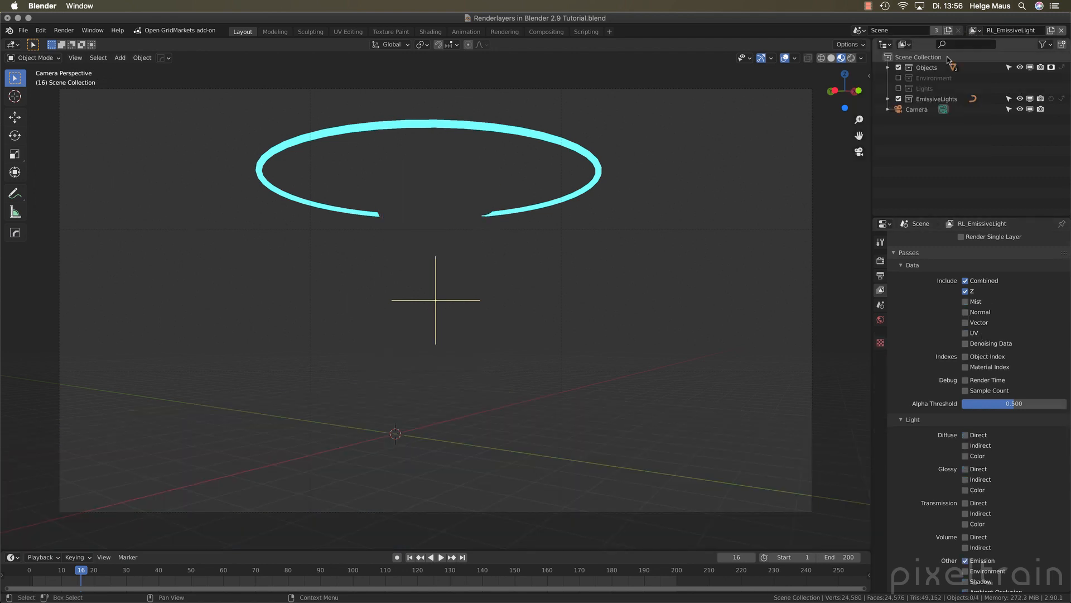
pyautogui.click(974, 30)
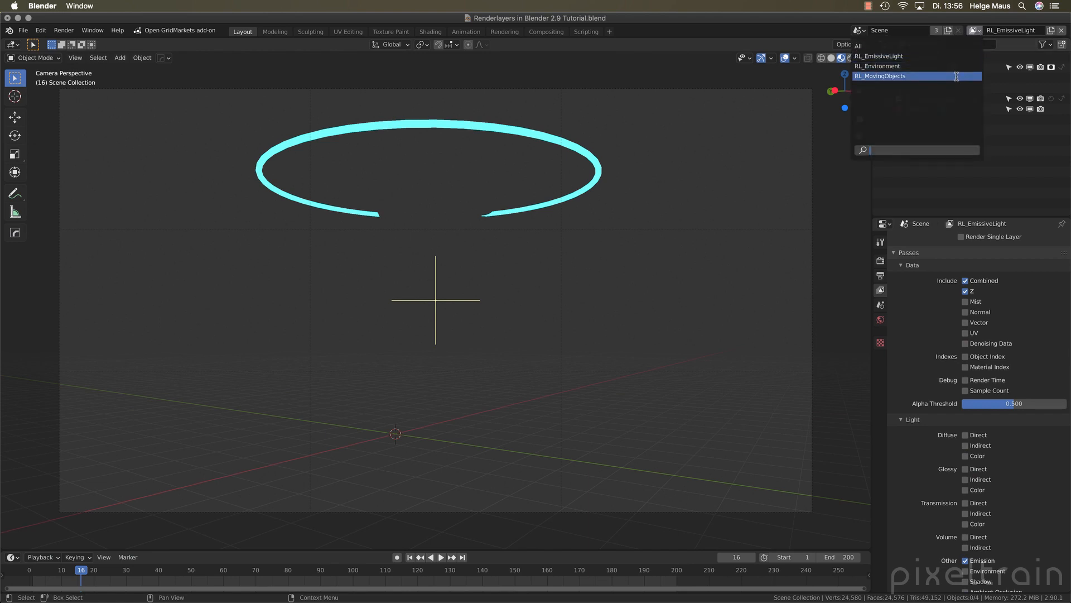
pyautogui.click(956, 76)
pyautogui.scroll(-2, 1066, 274)
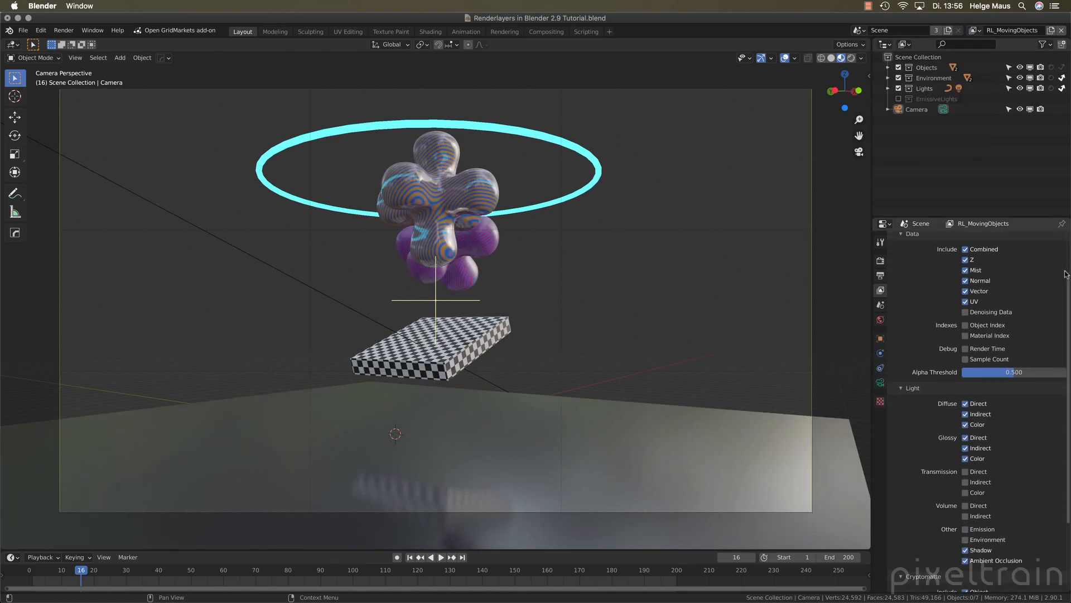
pyautogui.scroll(3, 1066, 274)
pyautogui.click(974, 30)
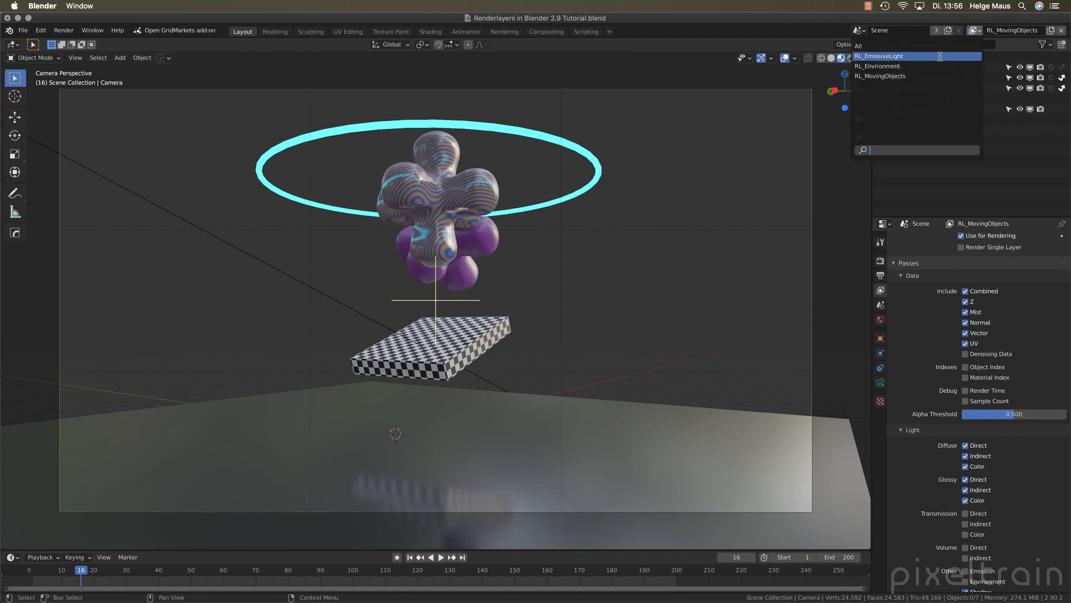
pyautogui.click(939, 70)
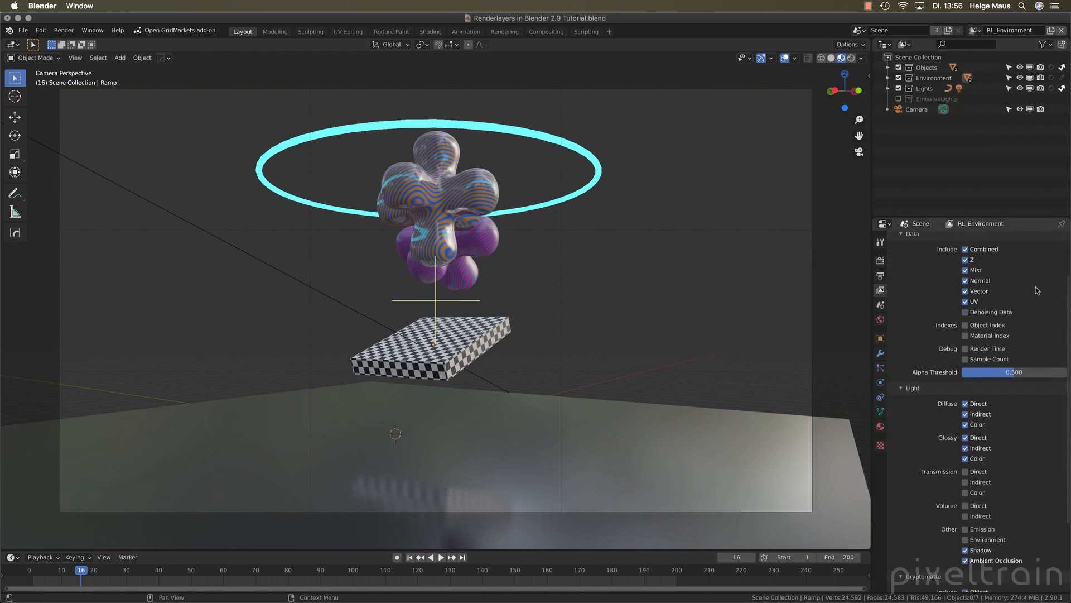
pyautogui.scroll(-3, 1035, 287)
pyautogui.scroll(-5, 1035, 287)
pyautogui.scroll(6, 1036, 287)
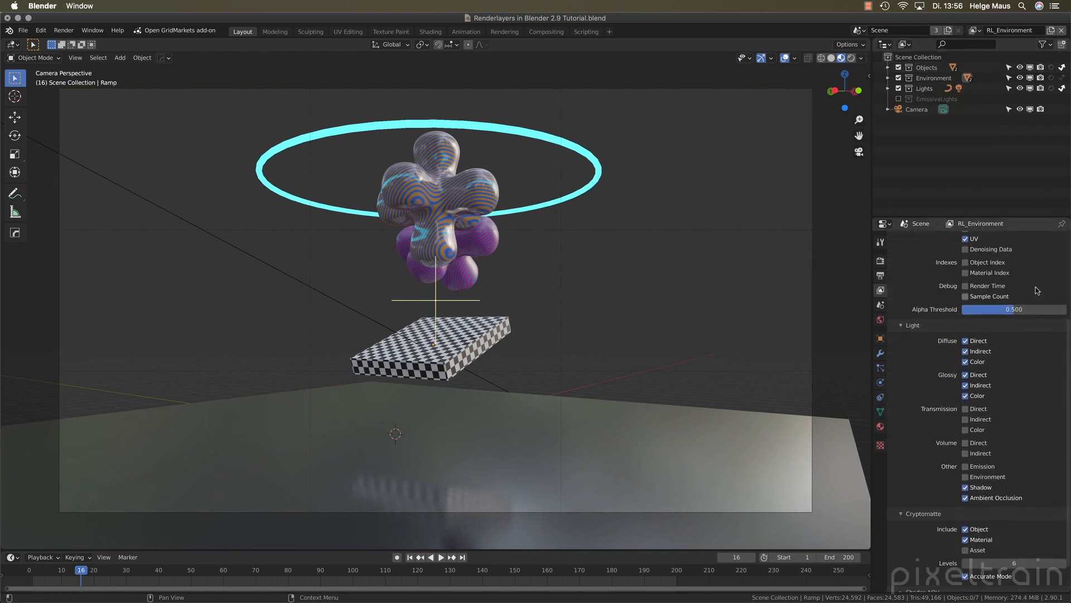
# Switch to the RL_EmissiveLight view layer and enable its Mist pass
pyautogui.click(974, 30)
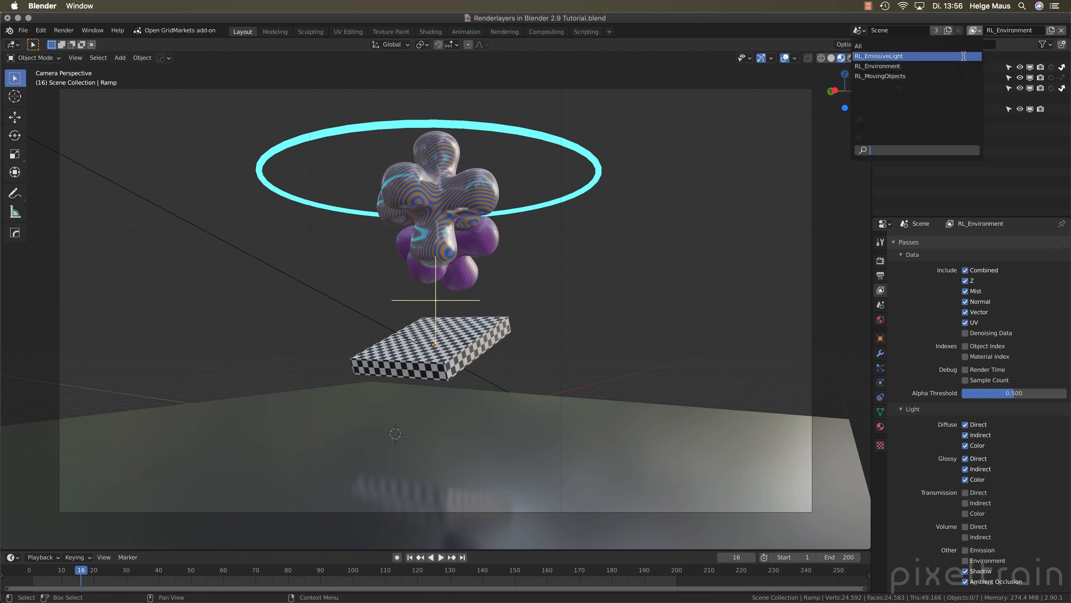
pyautogui.click(939, 59)
pyautogui.scroll(-1, 1059, 295)
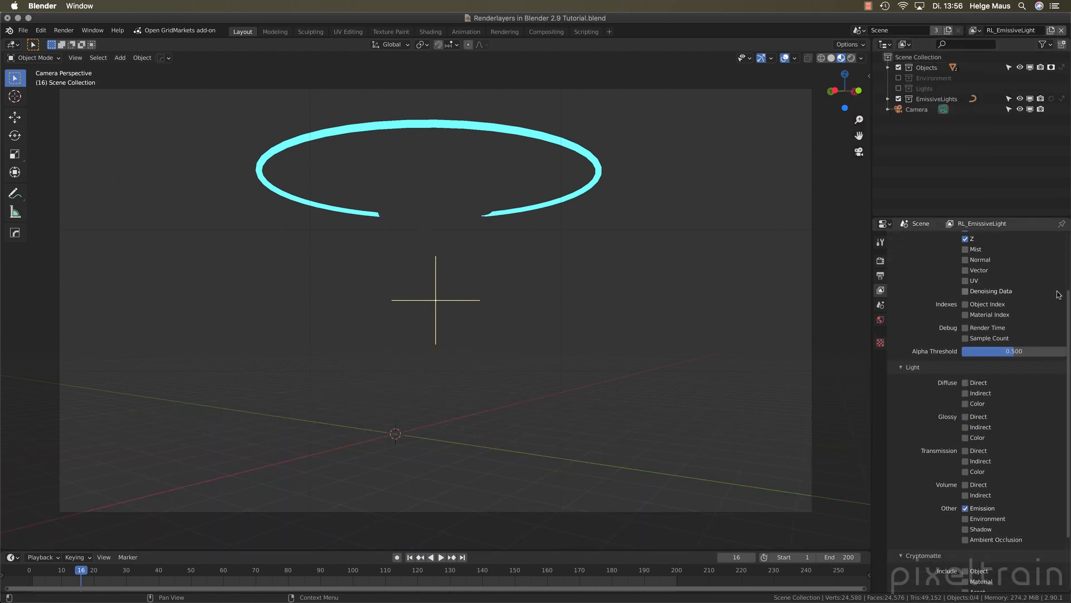
pyautogui.click(966, 250)
pyautogui.scroll(-1, 1026, 262)
pyautogui.scroll(2, 1026, 262)
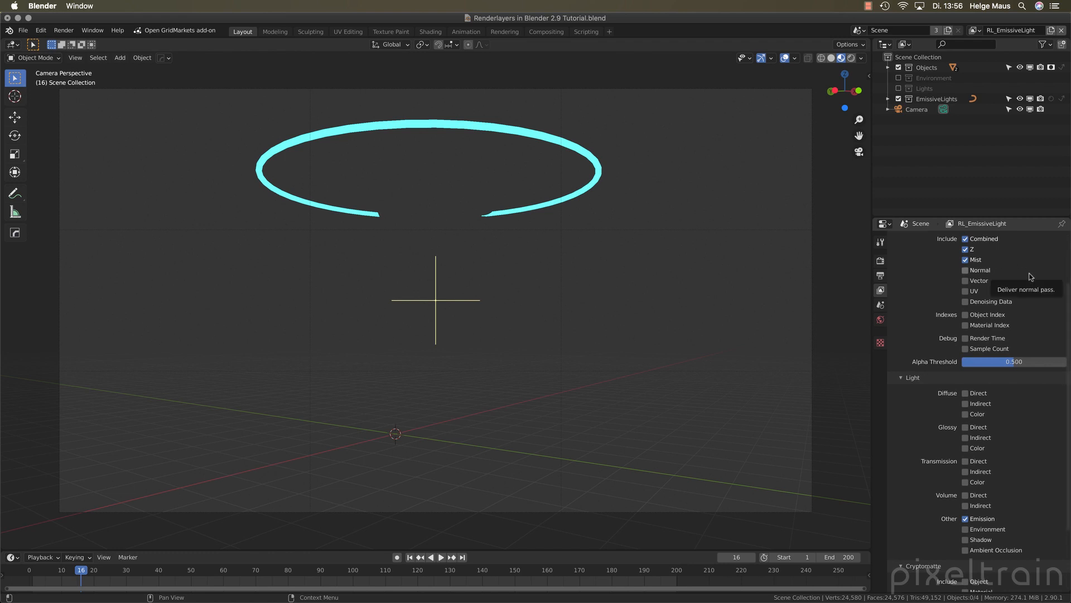
# Save the project file, render a still image of the current frame with all view layers, and close the render result
pyautogui.scroll(-5, 1031, 277)
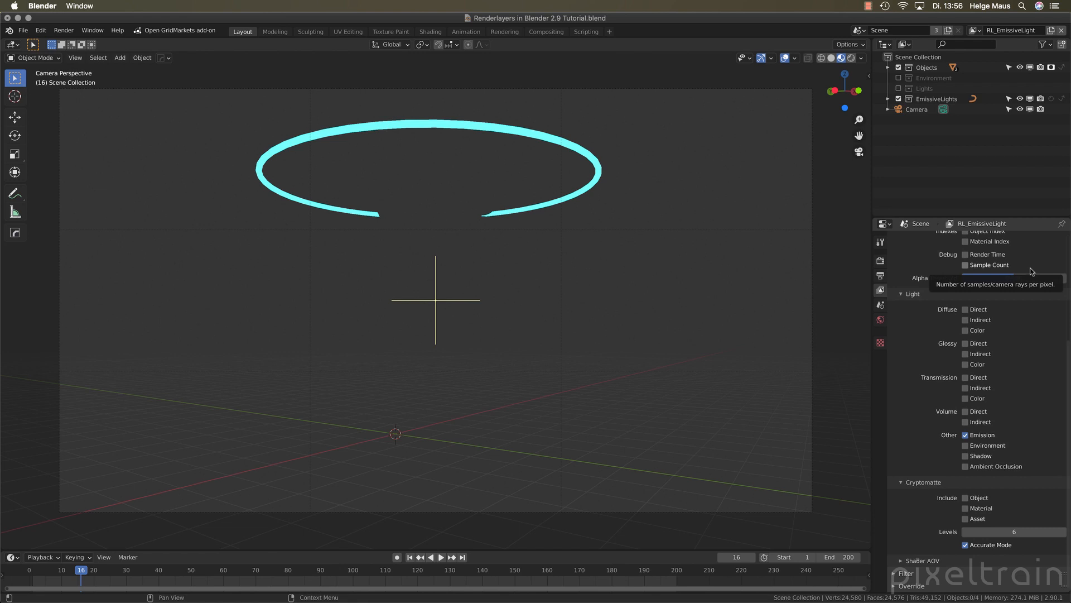
pyautogui.scroll(9, 1031, 272)
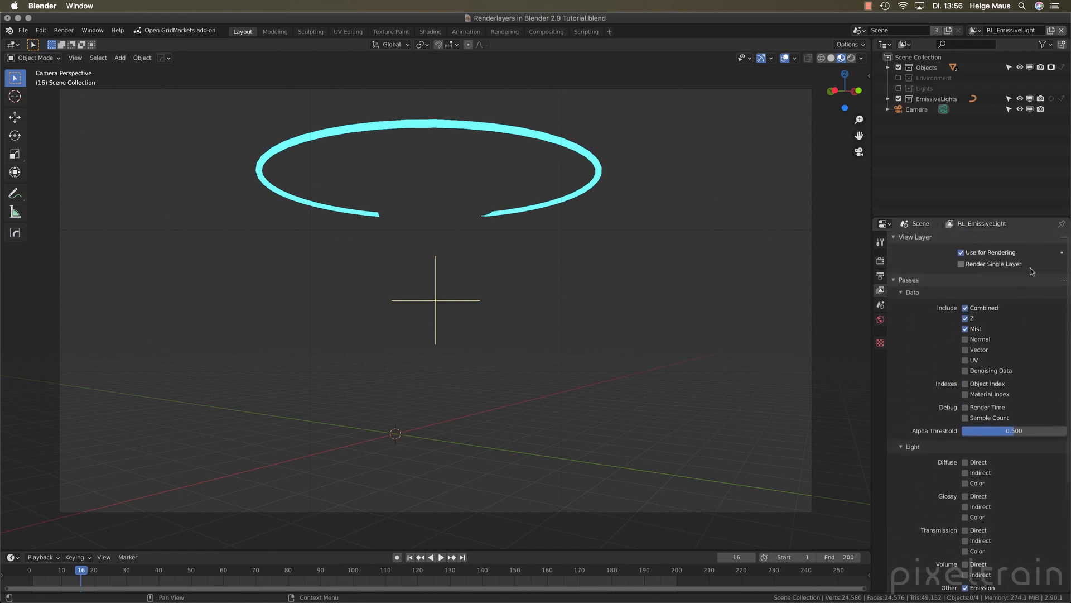
pyautogui.press('super+s')
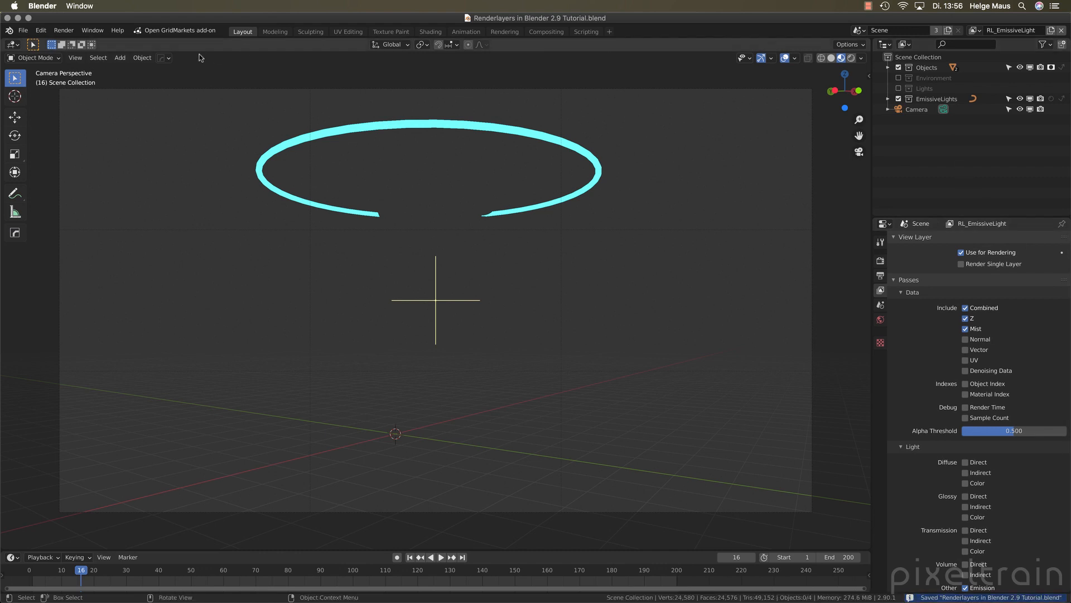
pyautogui.click(64, 30)
pyautogui.click(65, 44)
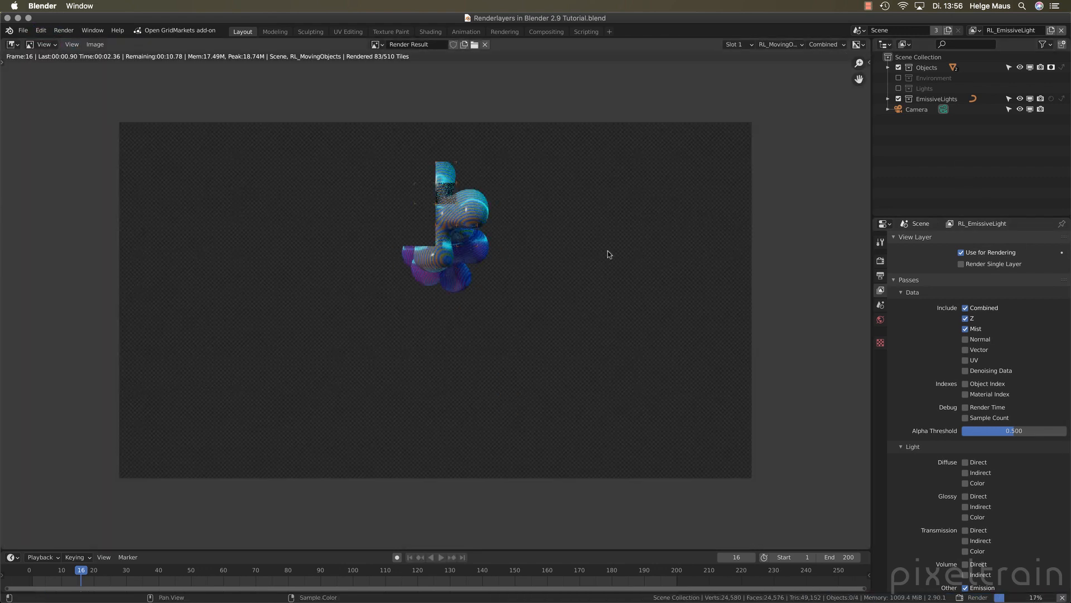
pyautogui.click(835, 48)
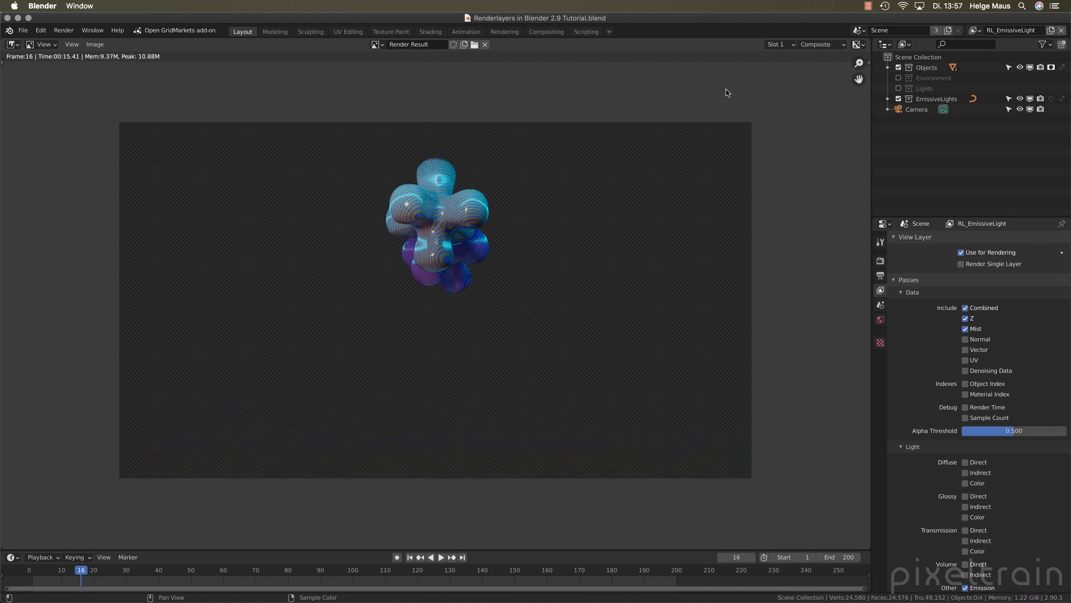
pyautogui.press('Escape')
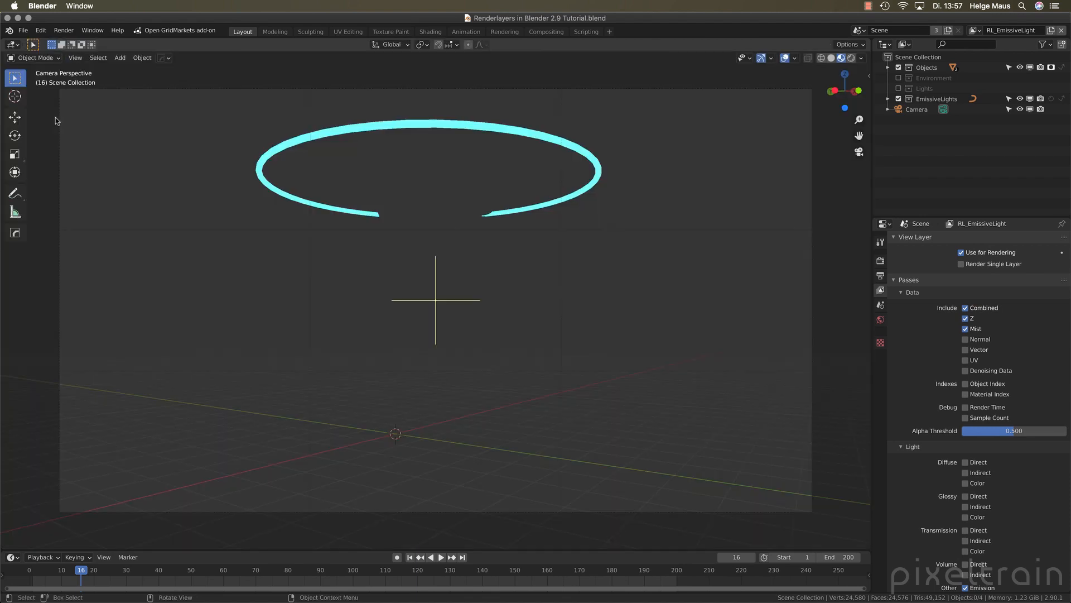
# Open the compositing node tree and spread out the three overlapping Render Layers nodes
pyautogui.click(546, 32)
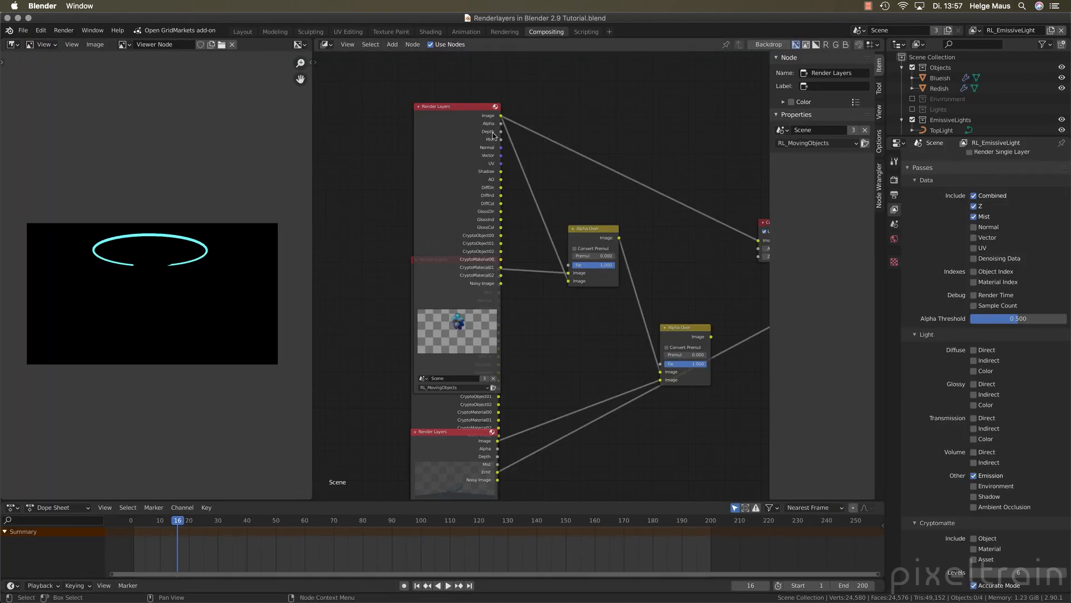
pyautogui.moveTo(493, 134); pyautogui.dragTo(396, 68)
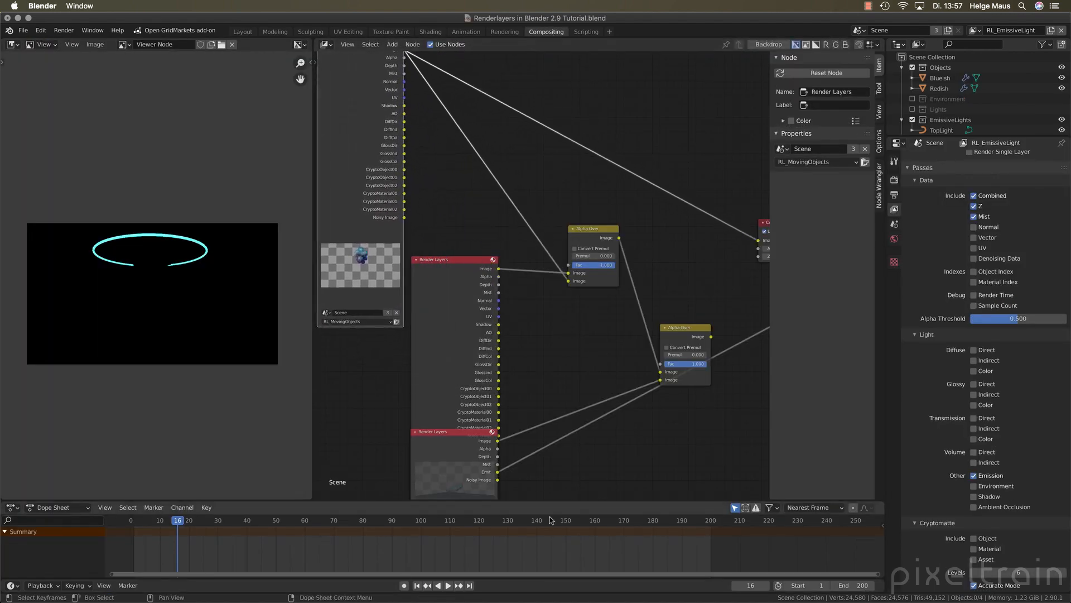
pyautogui.scroll(-3, 594, 290)
pyautogui.moveTo(486, 368); pyautogui.dragTo(401, 452)
pyautogui.moveTo(494, 268); pyautogui.dragTo(439, 307)
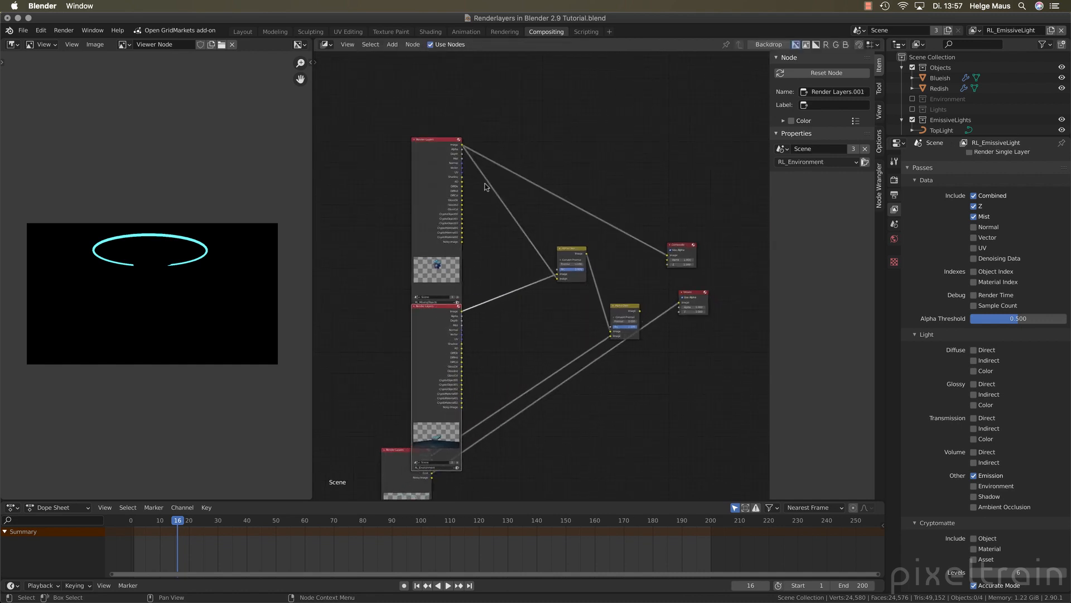
pyautogui.scroll(1, 486, 186)
pyautogui.moveTo(423, 124); pyautogui.dragTo(412, 94)
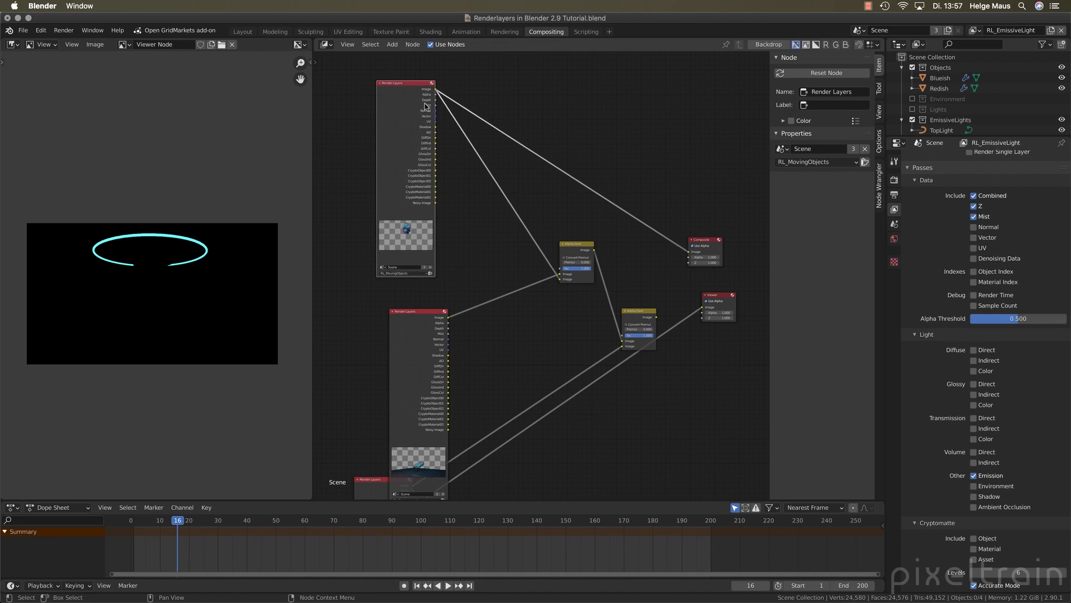
# Preview the Image, AO, DiffDir, DiffInd and DiffCol passes of the RL_MovingObjects node in the Viewer
pyautogui.scroll(3, 424, 103)
pyautogui.moveTo(446, 148); pyautogui.dragTo(538, 294, button='middle')
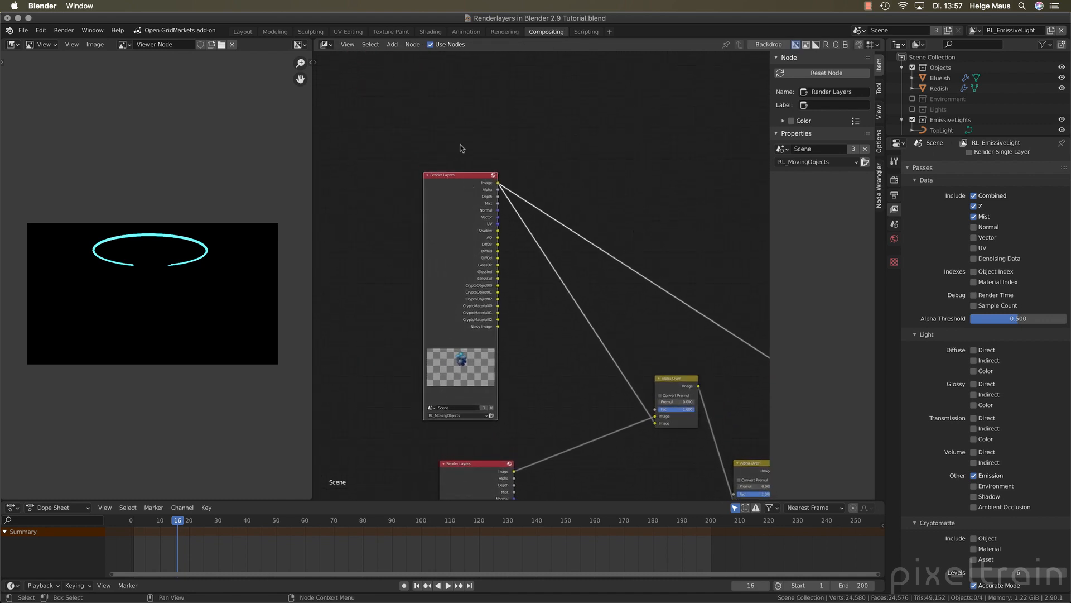
pyautogui.keyDown('ctrl'); pyautogui.keyDown('shift'); pyautogui.click(498, 185); pyautogui.keyUp('shift'); pyautogui.keyUp('ctrl')
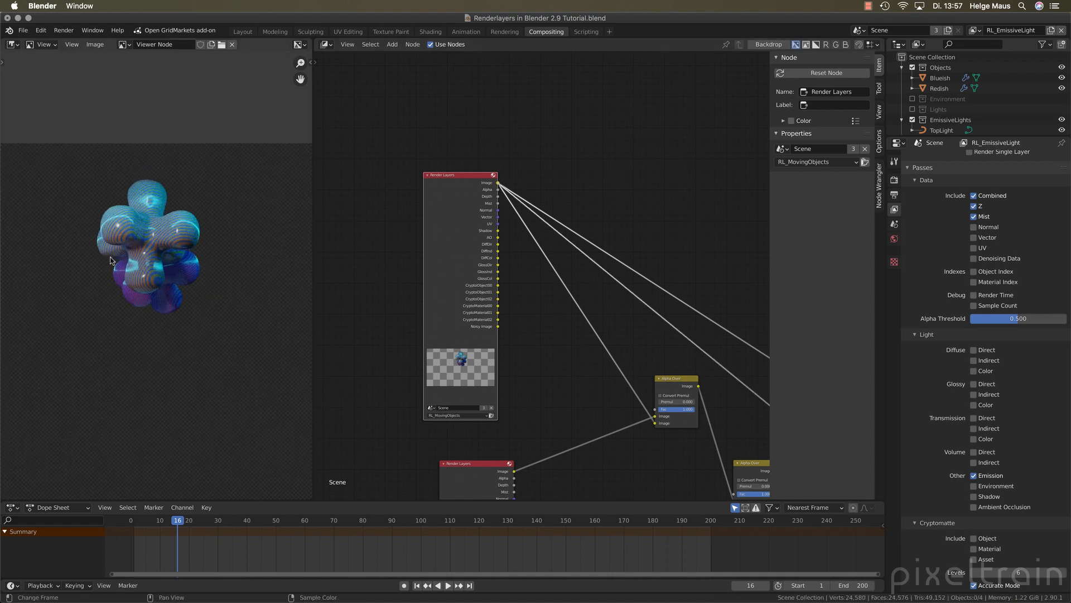
pyautogui.keyDown('ctrl'); pyautogui.keyDown('shift'); pyautogui.click(498, 237); pyautogui.keyUp('shift'); pyautogui.keyUp('ctrl')
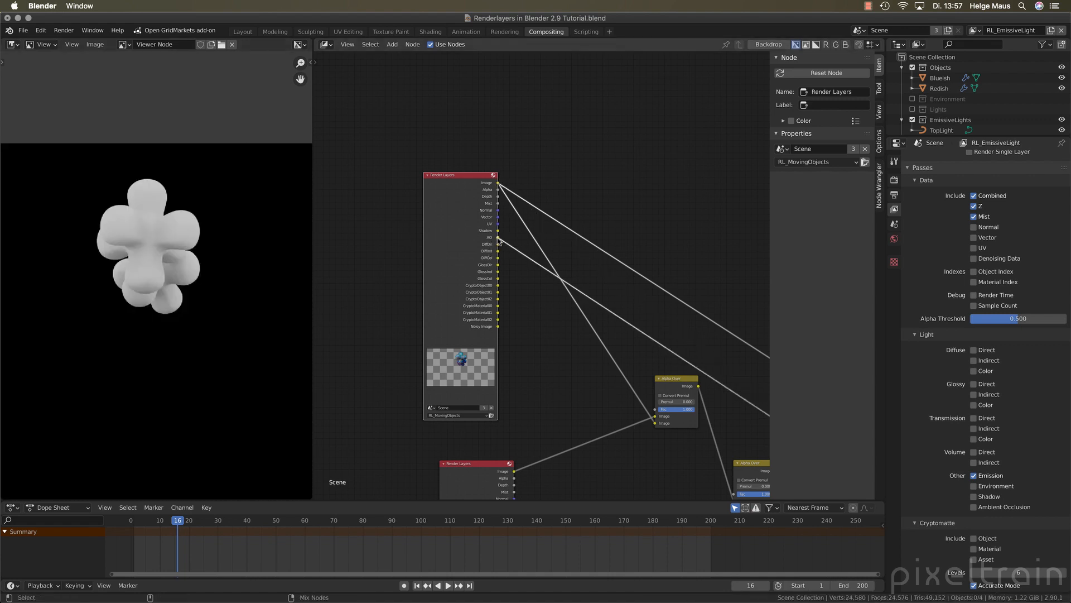
pyautogui.keyDown('ctrl'); pyautogui.keyDown('shift'); pyautogui.click(498, 245); pyautogui.keyUp('shift'); pyautogui.keyUp('ctrl')
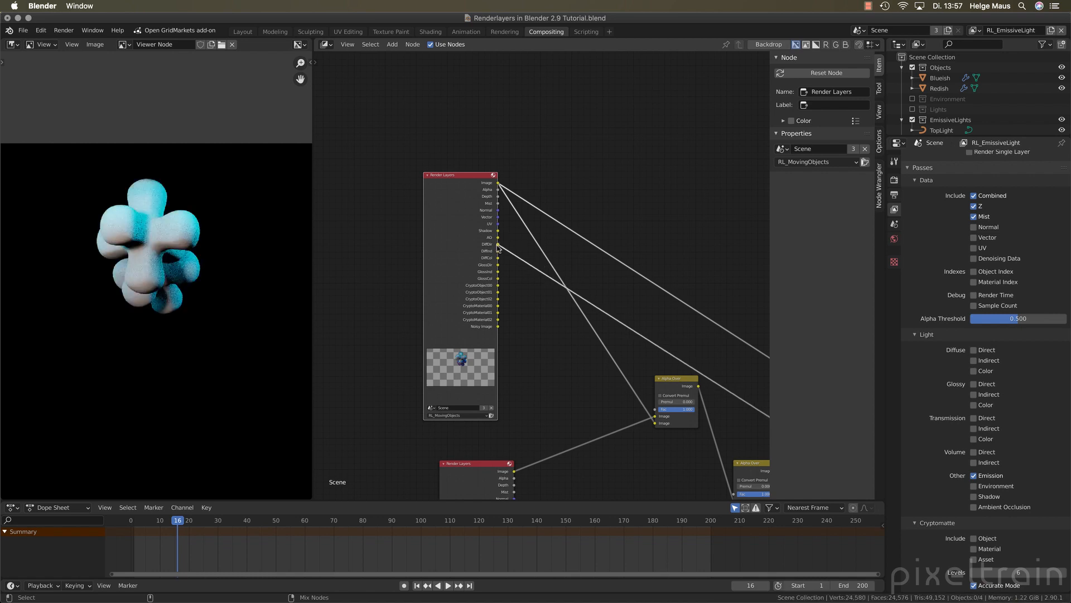
pyautogui.keyDown('ctrl'); pyautogui.keyDown('shift'); pyautogui.click(498, 251); pyautogui.keyUp('shift'); pyautogui.keyUp('ctrl')
pyautogui.keyDown('ctrl'); pyautogui.keyDown('shift'); pyautogui.click(499, 258); pyautogui.keyUp('shift'); pyautogui.keyUp('ctrl')
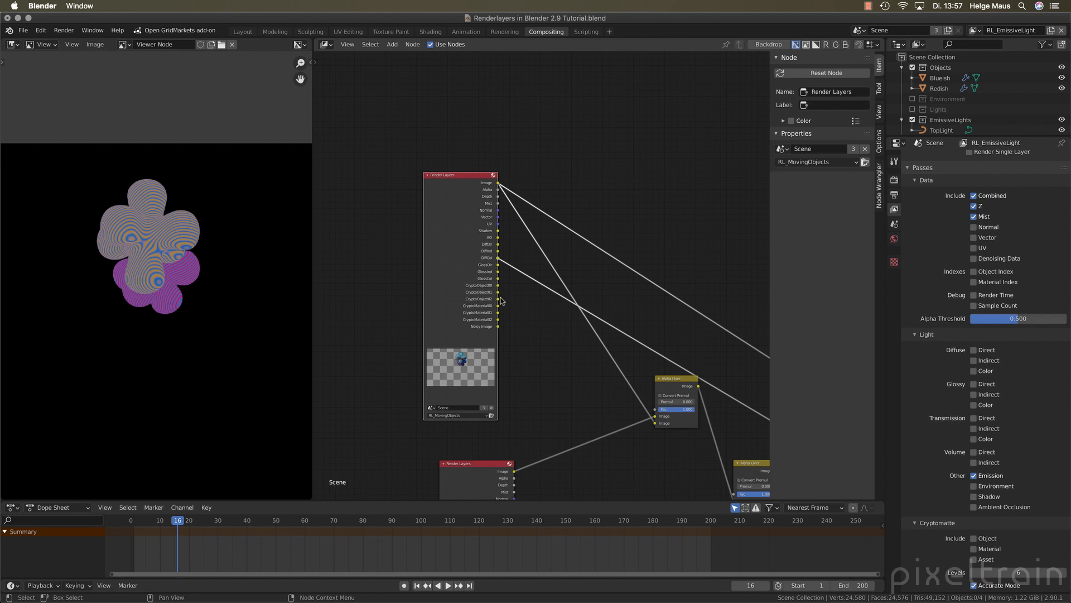
# Preview the Mist, Depth and Alpha passes of RL_MovingObjects, sample the depth values, and return the Viewer to its Image output
pyautogui.keyDown('ctrl'); pyautogui.keyDown('shift'); pyautogui.click(499, 203); pyautogui.keyUp('shift'); pyautogui.keyUp('ctrl')
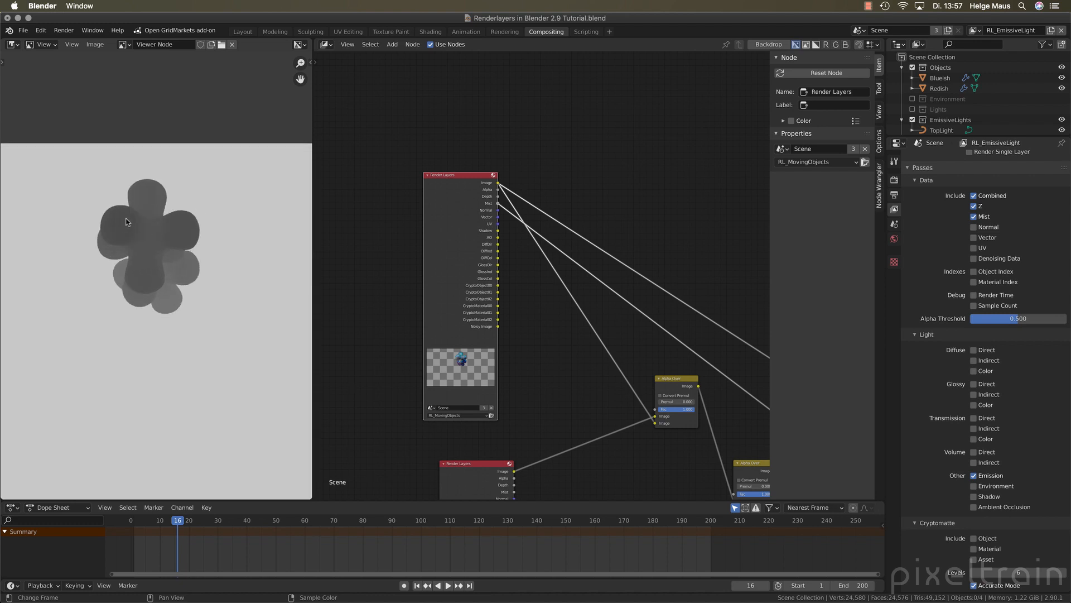
pyautogui.keyDown('ctrl'); pyautogui.keyDown('shift'); pyautogui.click(498, 197); pyautogui.keyUp('shift'); pyautogui.keyUp('ctrl')
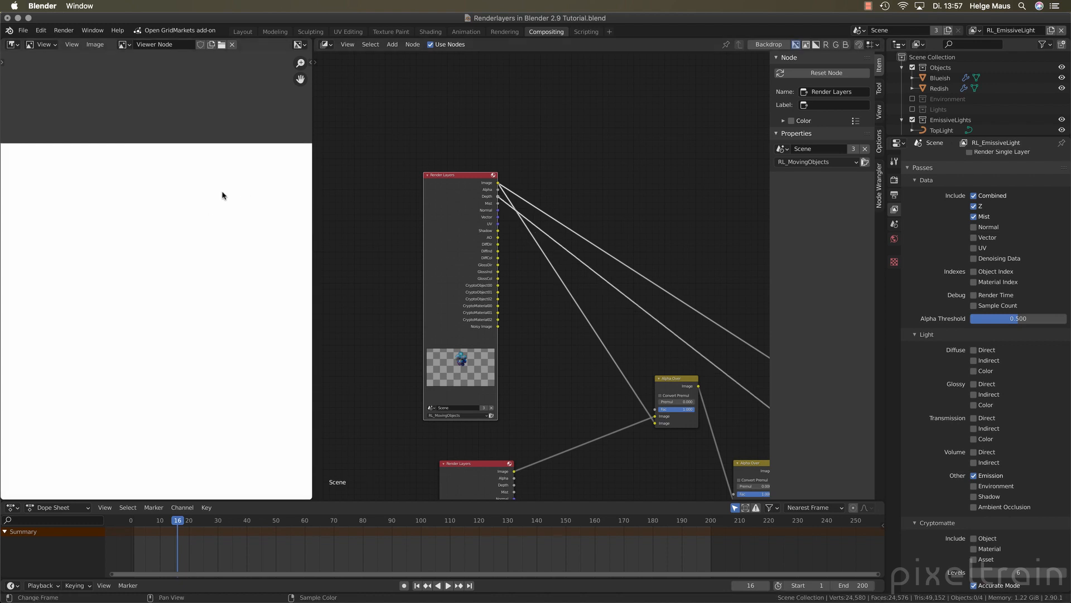
pyautogui.moveTo(223, 195); pyautogui.dragTo(151, 256, button='right')
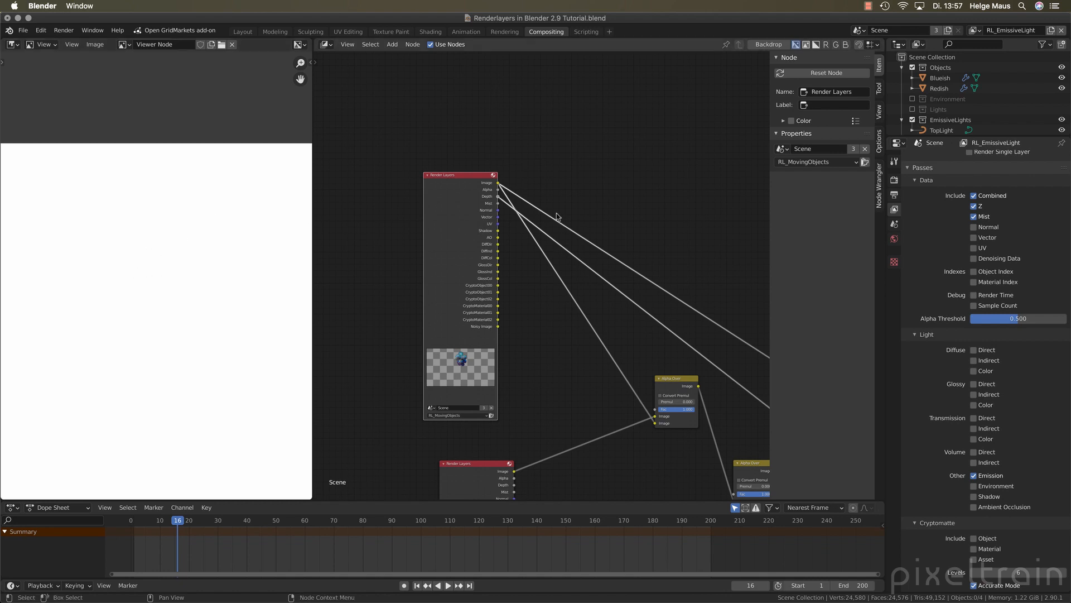
pyautogui.keyDown('ctrl'); pyautogui.keyDown('shift'); pyautogui.click(498, 183); pyautogui.keyUp('shift'); pyautogui.keyUp('ctrl')
pyautogui.keyDown('ctrl'); pyautogui.keyDown('shift'); pyautogui.click(498, 190); pyautogui.keyUp('shift'); pyautogui.keyUp('ctrl')
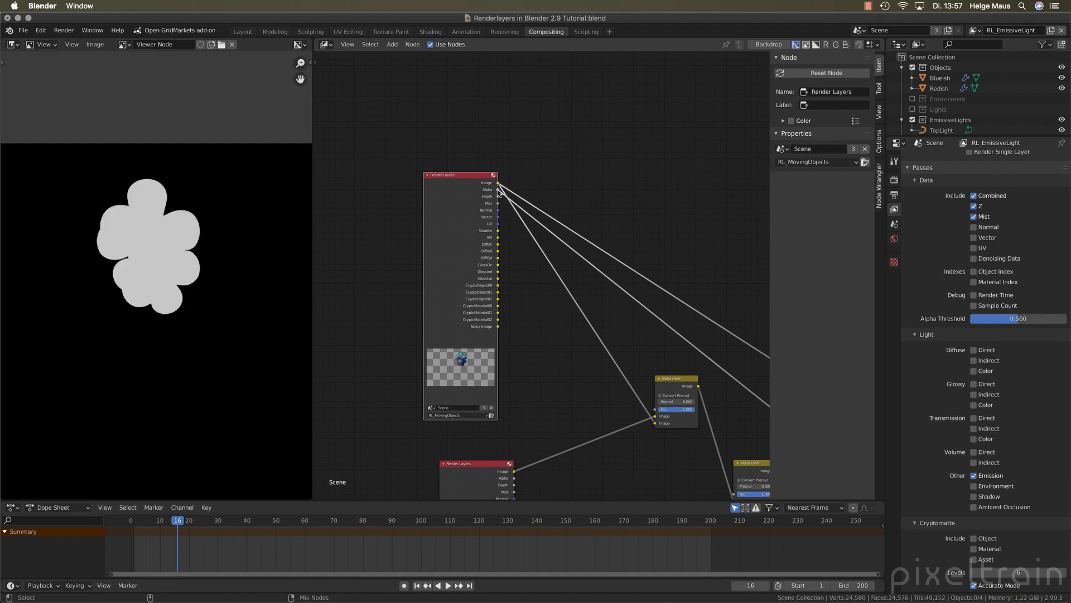
pyautogui.keyDown('ctrl'); pyautogui.keyDown('shift'); pyautogui.click(498, 183); pyautogui.keyUp('shift'); pyautogui.keyUp('ctrl')
pyautogui.scroll(-5, 541, 352)
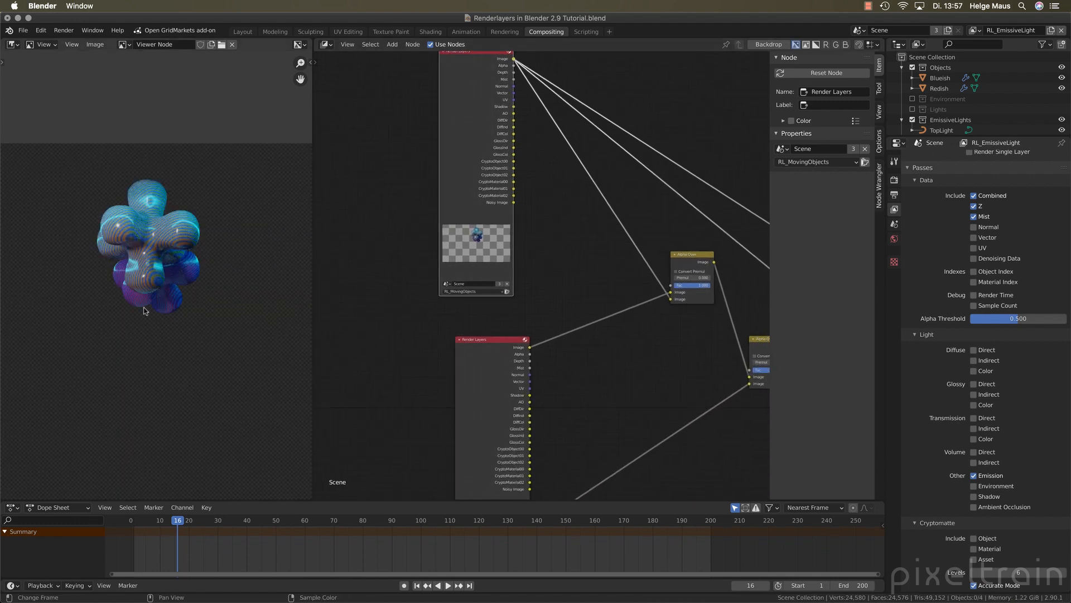
# Preview the UV, Vector, Normal and Depth passes of the RL_Environment node, ending on its Image output
pyautogui.moveTo(637, 392); pyautogui.dragTo(583, 264, button='middle')
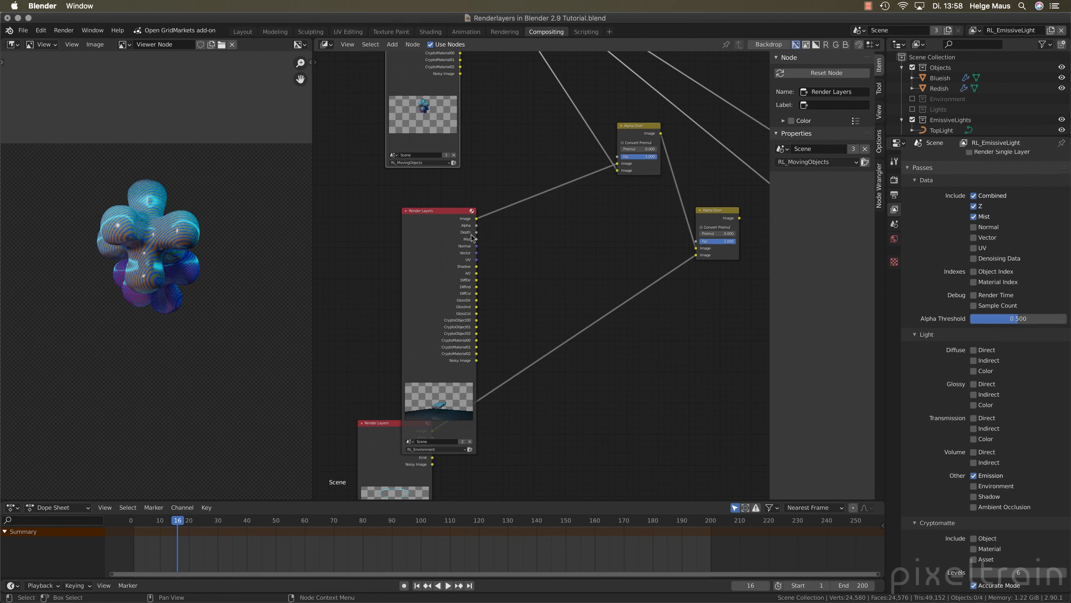
pyautogui.keyDown('ctrl'); pyautogui.keyDown('shift'); pyautogui.click(473, 261); pyautogui.keyUp('shift'); pyautogui.keyUp('ctrl')
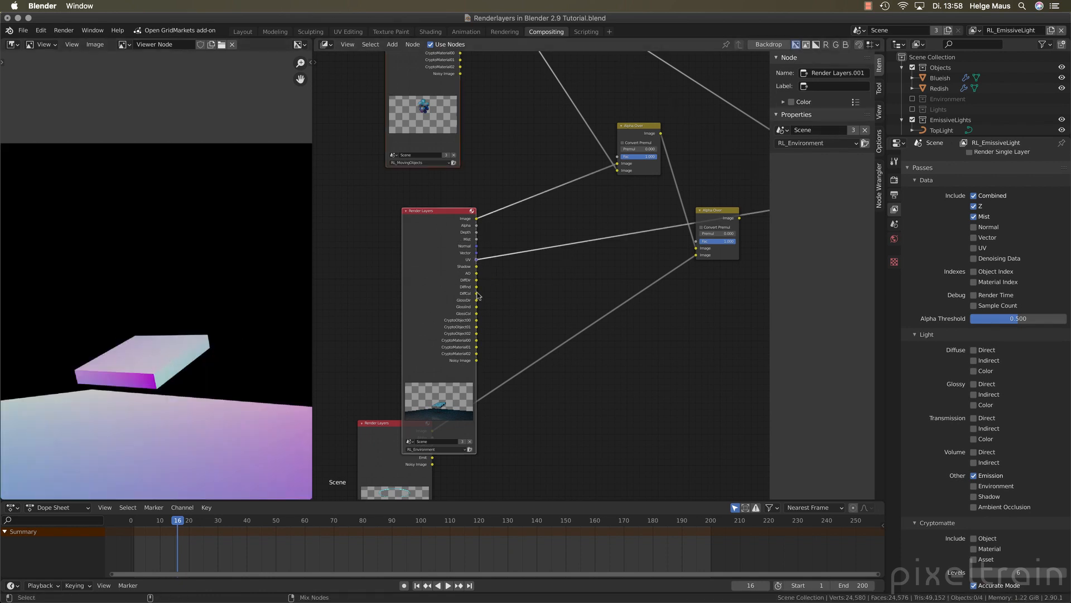
pyautogui.keyDown('ctrl'); pyautogui.keyDown('shift'); pyautogui.click(476, 252); pyautogui.keyUp('shift'); pyautogui.keyUp('ctrl')
pyautogui.keyDown('ctrl'); pyautogui.keyDown('shift'); pyautogui.click(476, 246); pyautogui.keyUp('shift'); pyautogui.keyUp('ctrl')
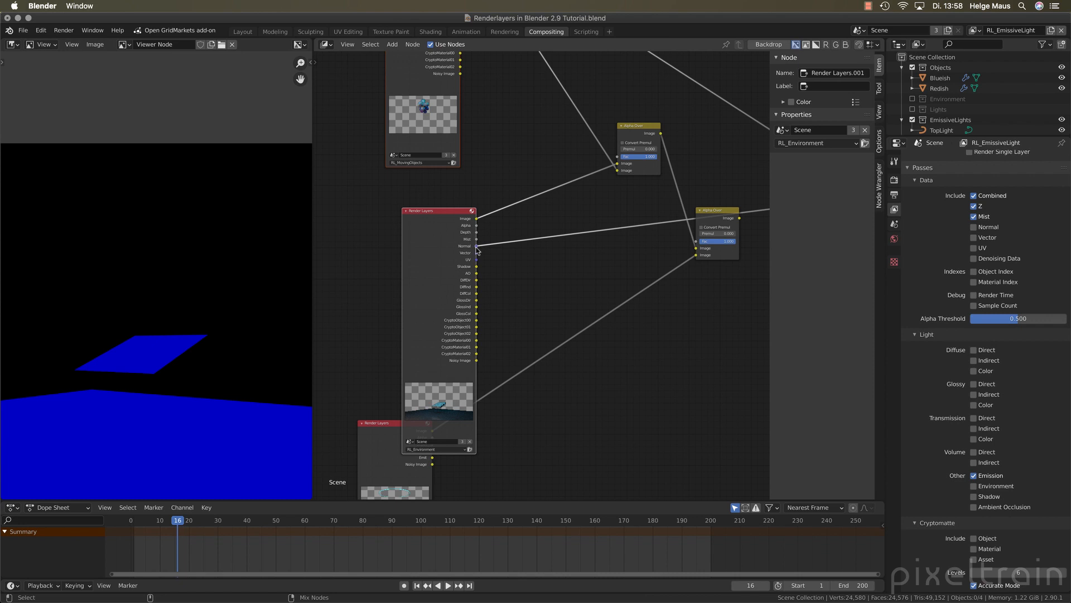
pyautogui.keyDown('ctrl'); pyautogui.keyDown('shift'); pyautogui.click(476, 218); pyautogui.keyUp('shift'); pyautogui.keyUp('ctrl')
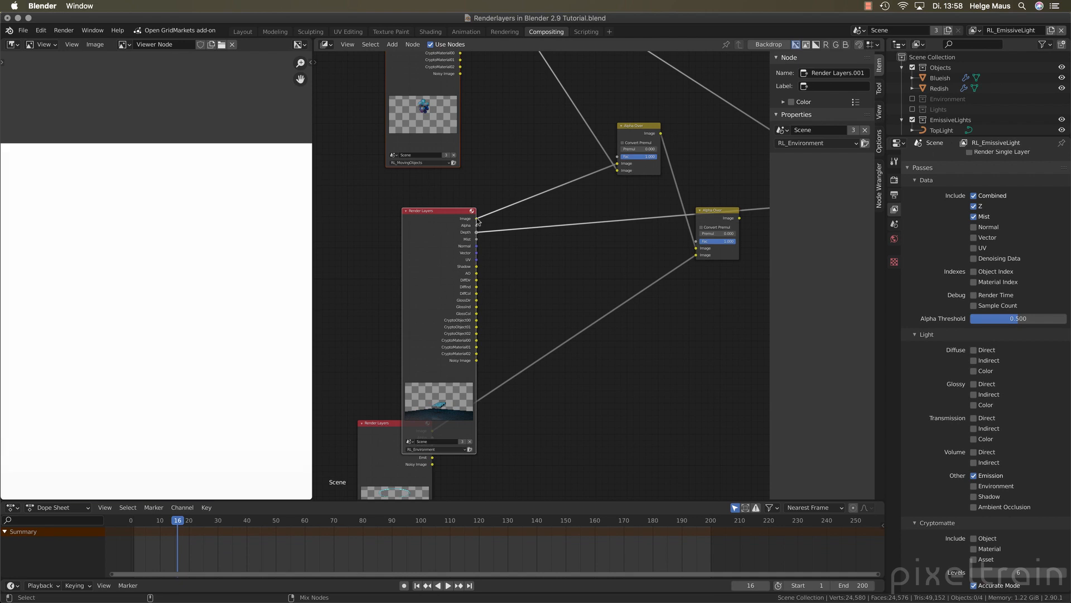
# Stack the RL_EmissiveLight and RL_Environment nodes without overlap below RL_MovingObjects, and save the project file
pyautogui.moveTo(583, 389); pyautogui.dragTo(628, 265, button='middle')
pyautogui.moveTo(419, 301); pyautogui.dragTo(481, 352)
pyautogui.click(555, 359)
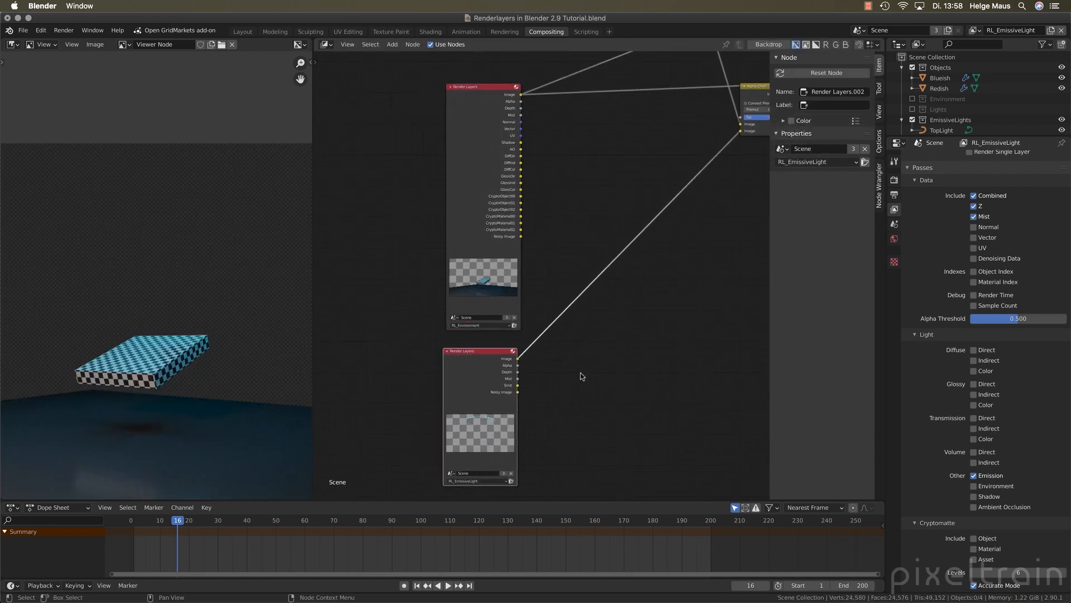
pyautogui.click(582, 373)
pyautogui.hotkey('ctrl', 's')
pyautogui.scroll(-4, 631, 380)
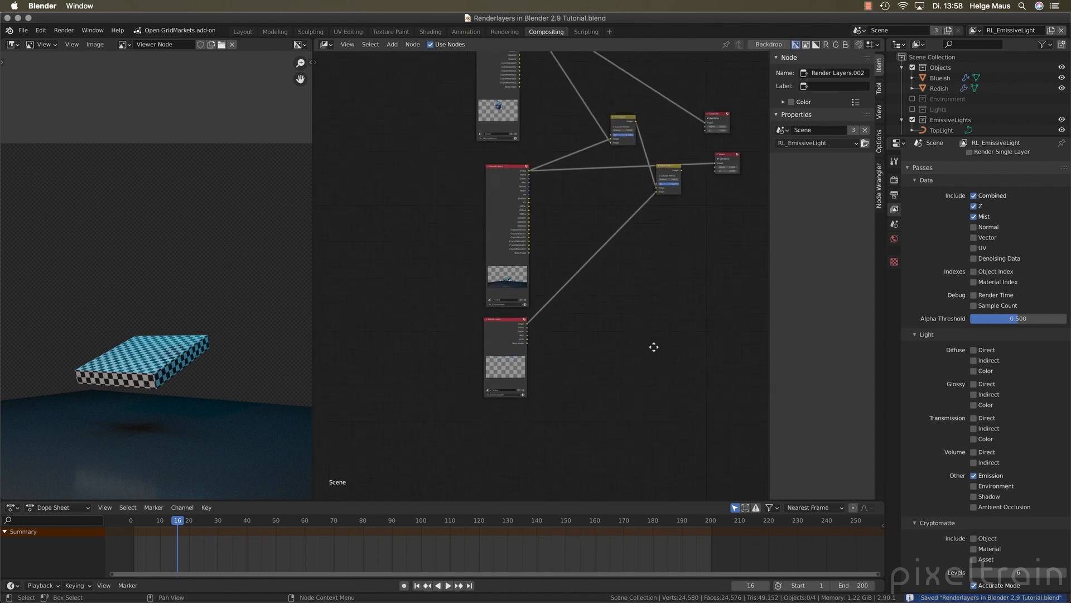
pyautogui.moveTo(653, 346); pyautogui.dragTo(614, 438, button='middle')
pyautogui.moveTo(468, 258); pyautogui.dragTo(450, 253)
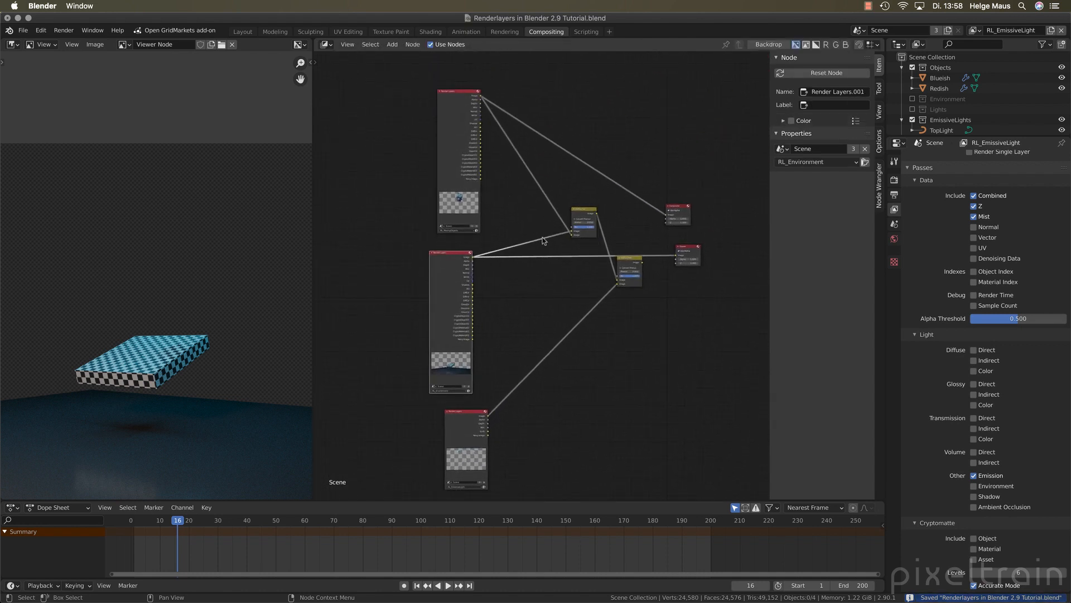
# Send the last Alpha Over node's result to the Viewer and move the Viewer and Composite nodes apart
pyautogui.keyDown('ctrl'); pyautogui.keyDown('shift'); pyautogui.click(624, 262); pyautogui.keyUp('shift'); pyautogui.keyUp('ctrl')
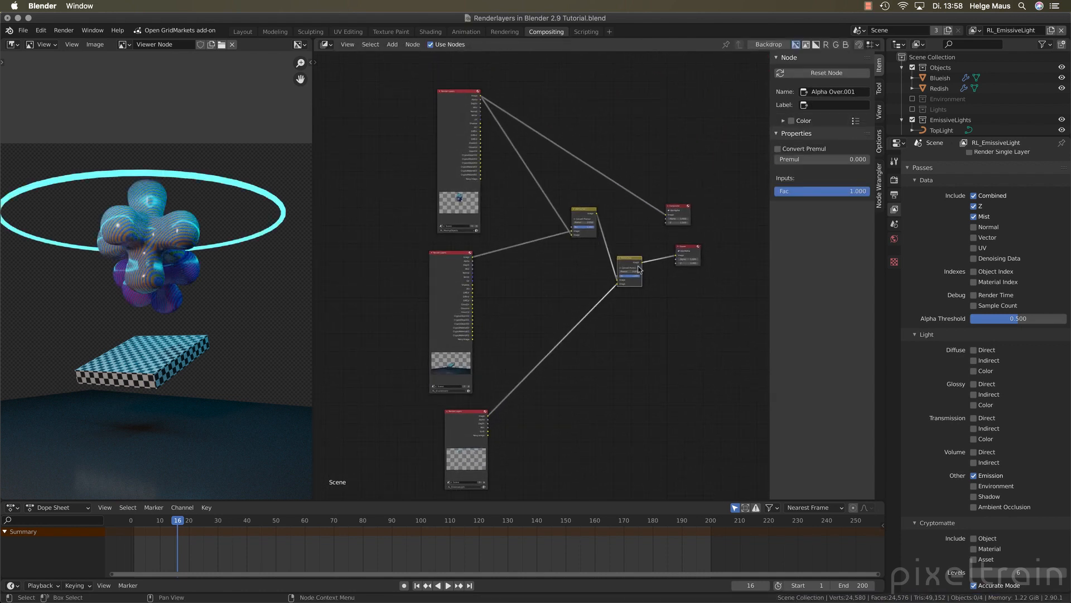
pyautogui.scroll(3, 642, 240)
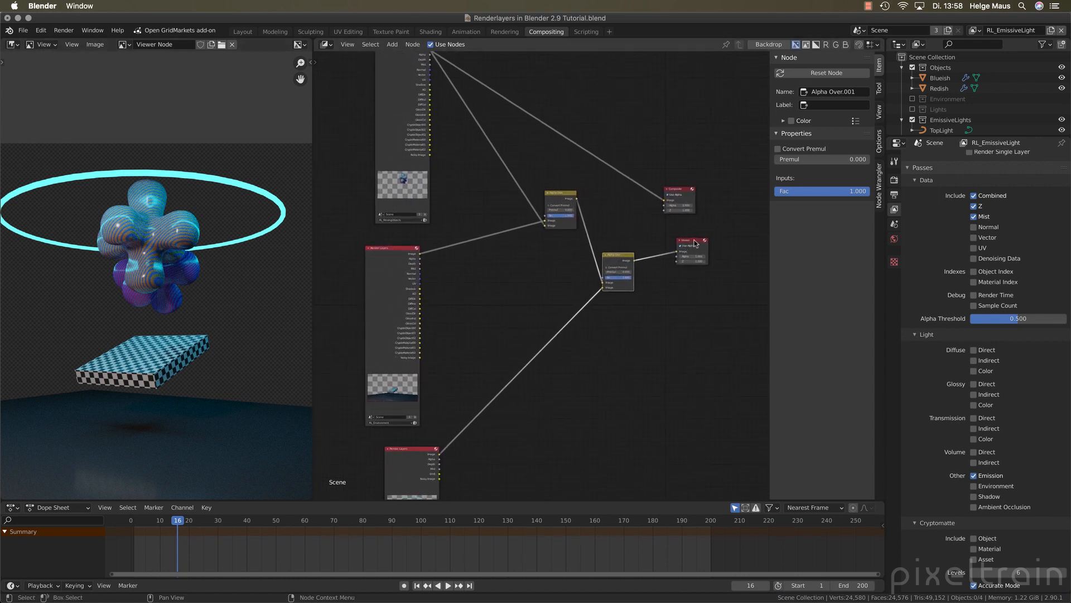
pyautogui.moveTo(694, 244); pyautogui.dragTo(692, 340)
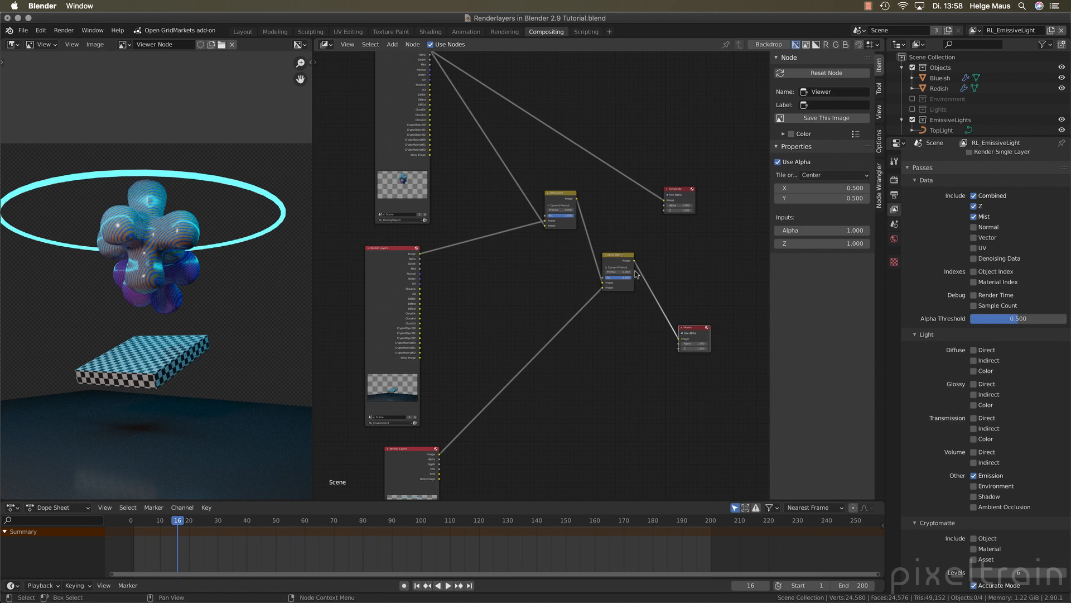
pyautogui.moveTo(681, 194); pyautogui.dragTo(694, 197)
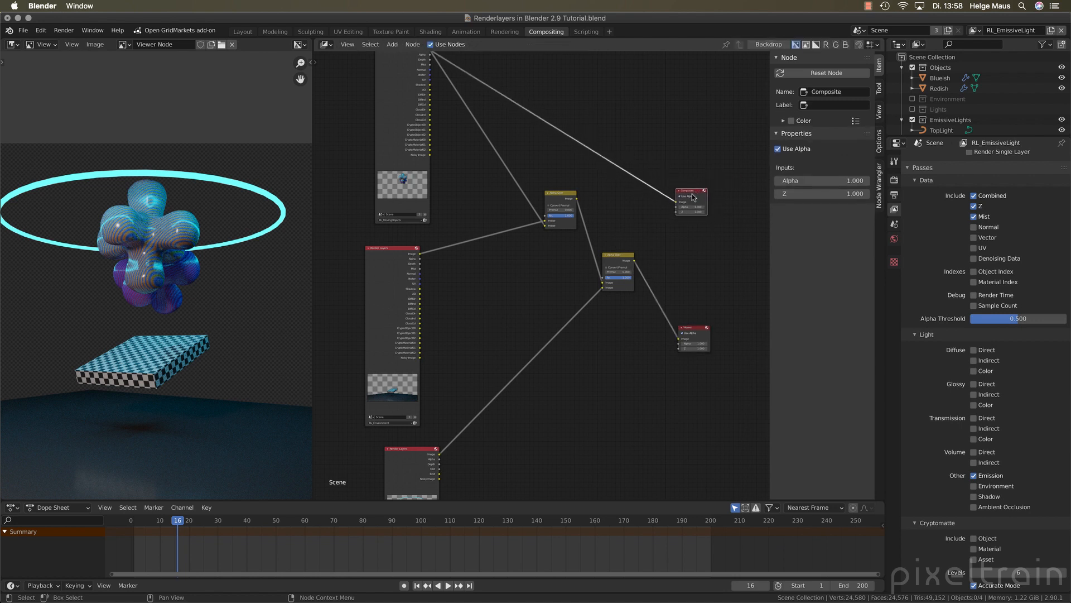
# Connect the last Alpha Over node's Image output to the Composite node in place of the RL_MovingObjects image
pyautogui.click(629, 258)
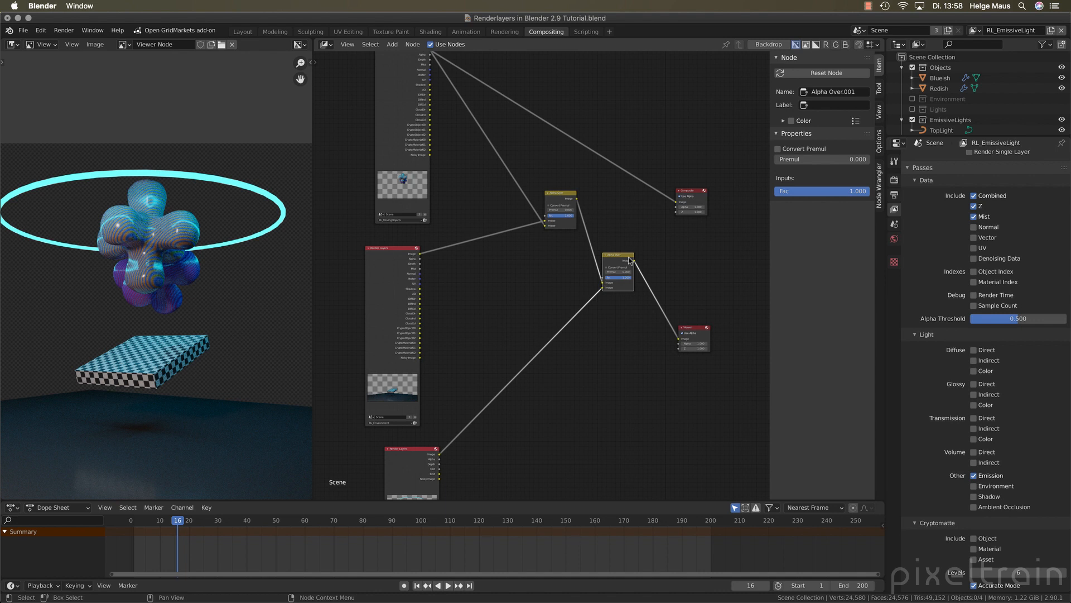
pyautogui.press('o')
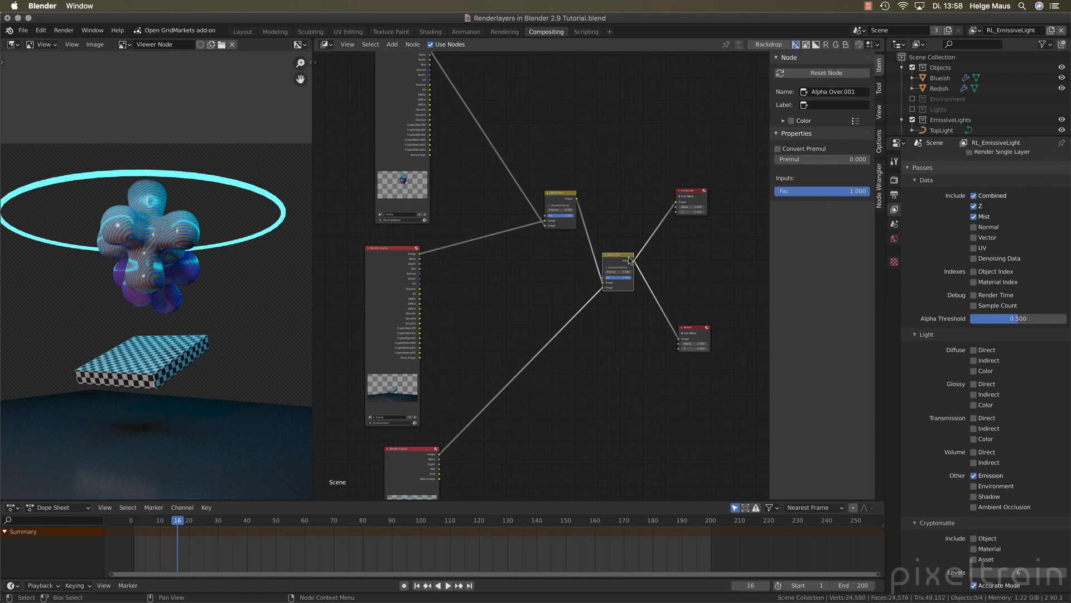
pyautogui.scroll(-2, 631, 259)
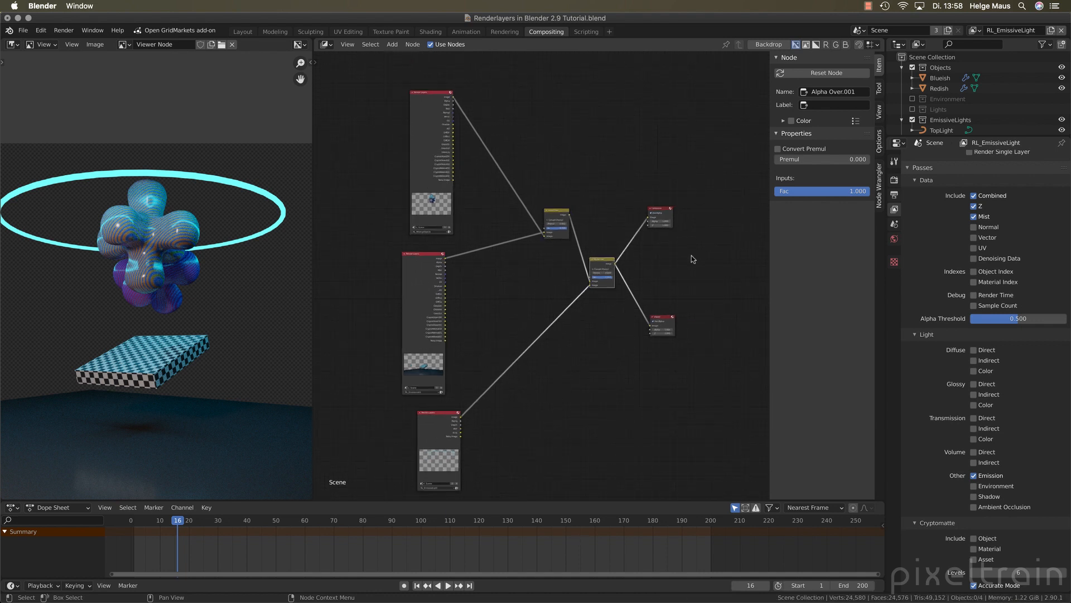
pyautogui.click(667, 213)
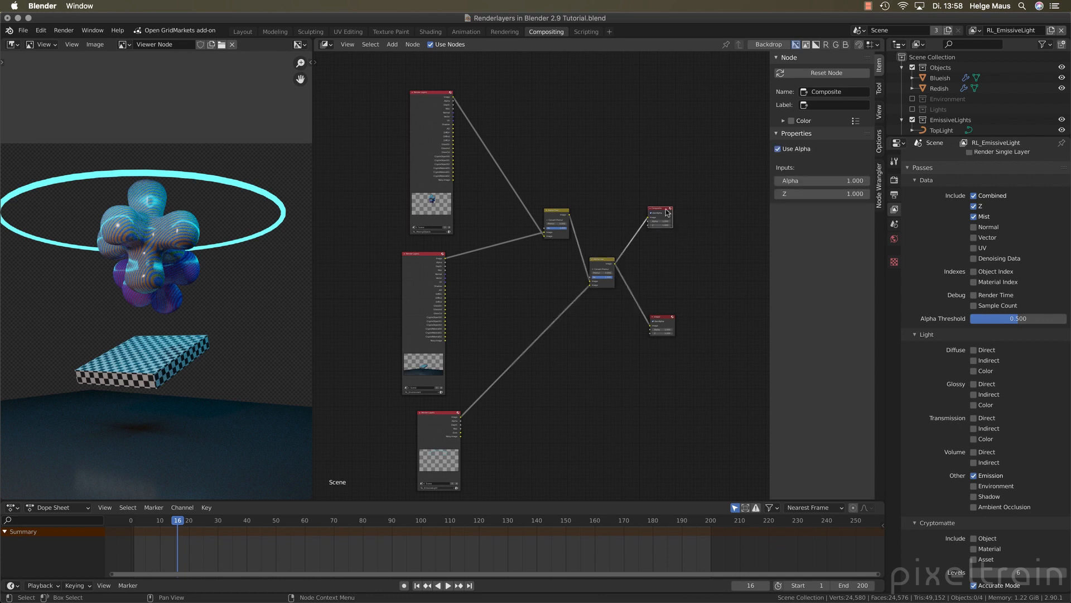
pyautogui.click(706, 273)
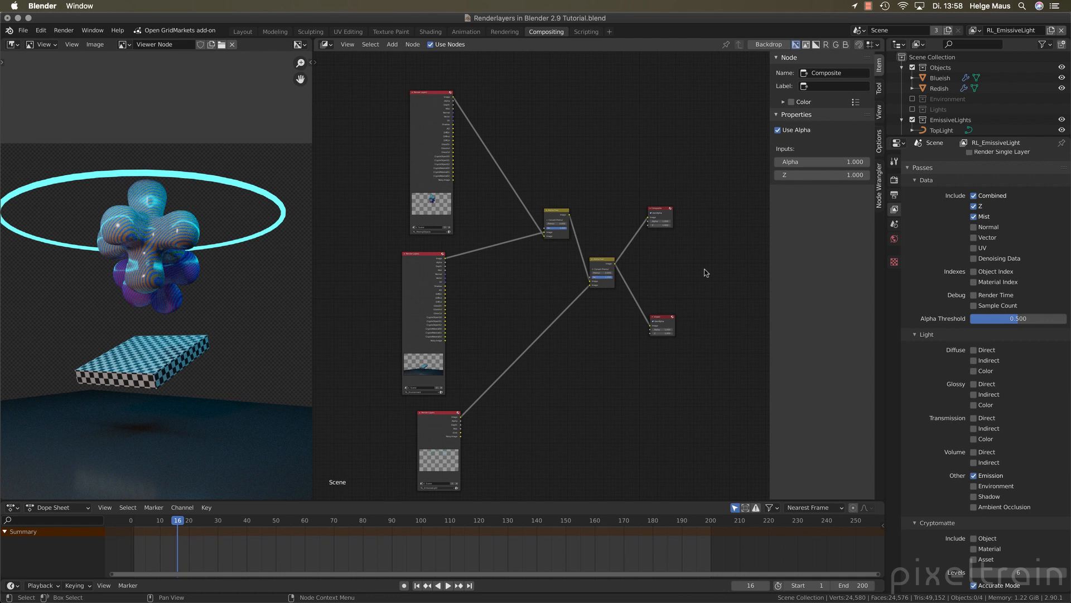